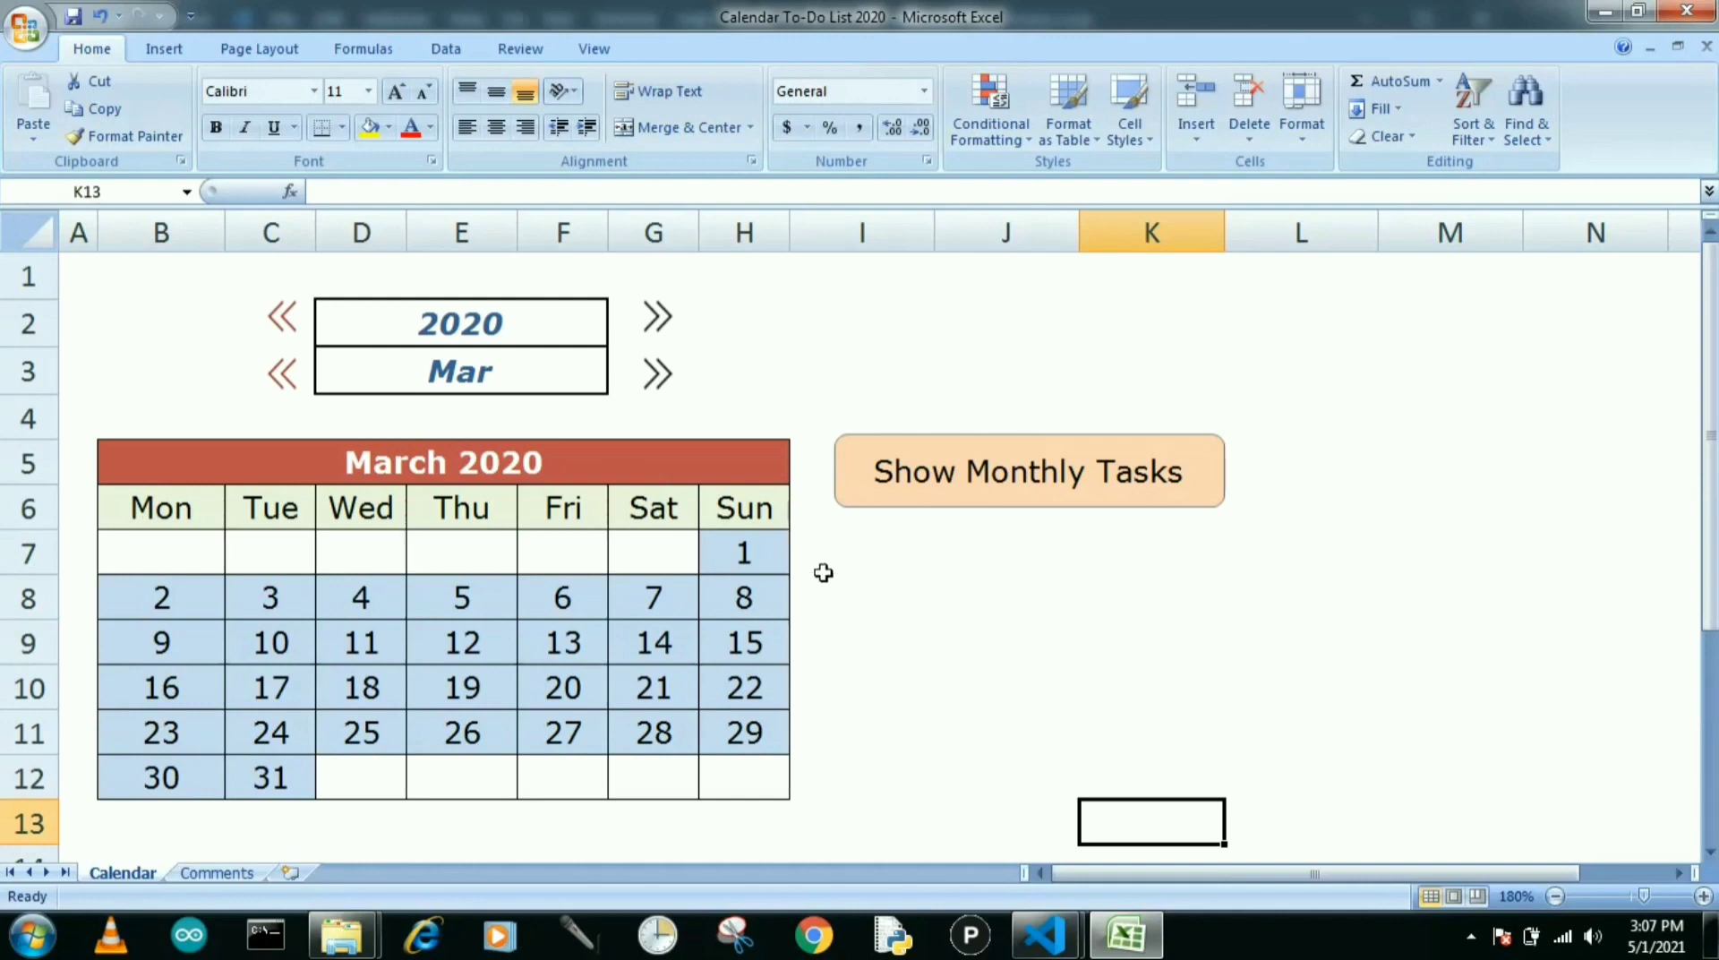
- Set the calendar's year in cell E2 to 2000
left_click(461, 335)
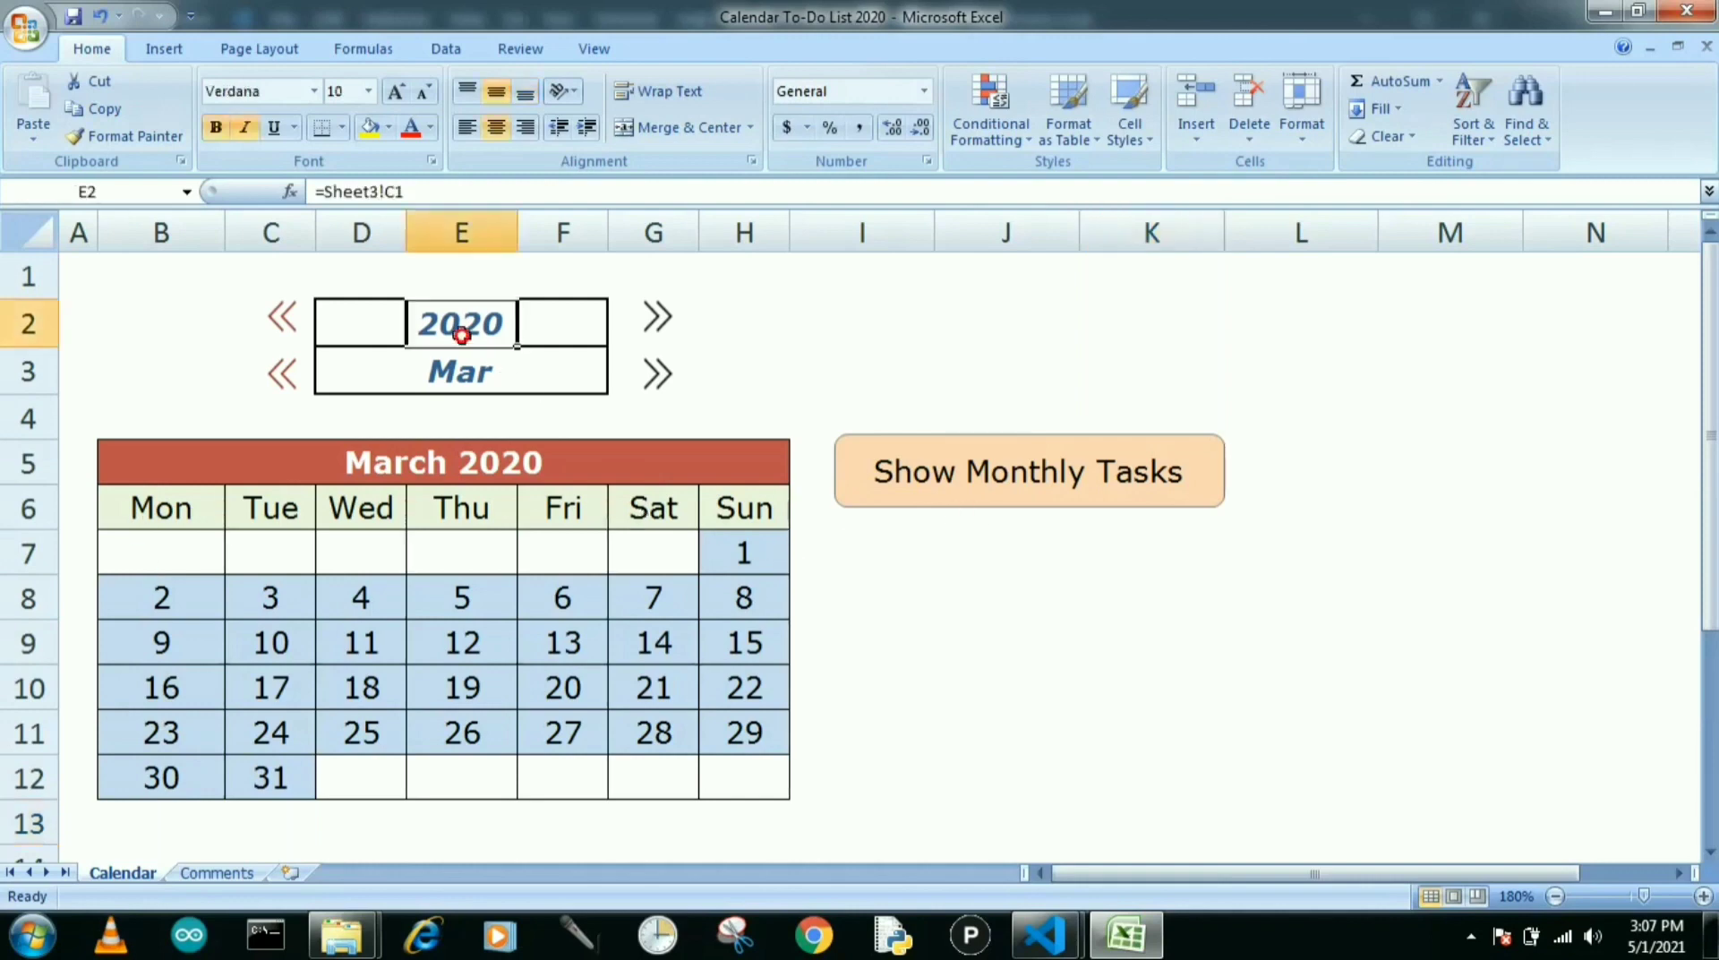
left_click(461, 371)
left_click(463, 331)
type("2000")
key("Return")
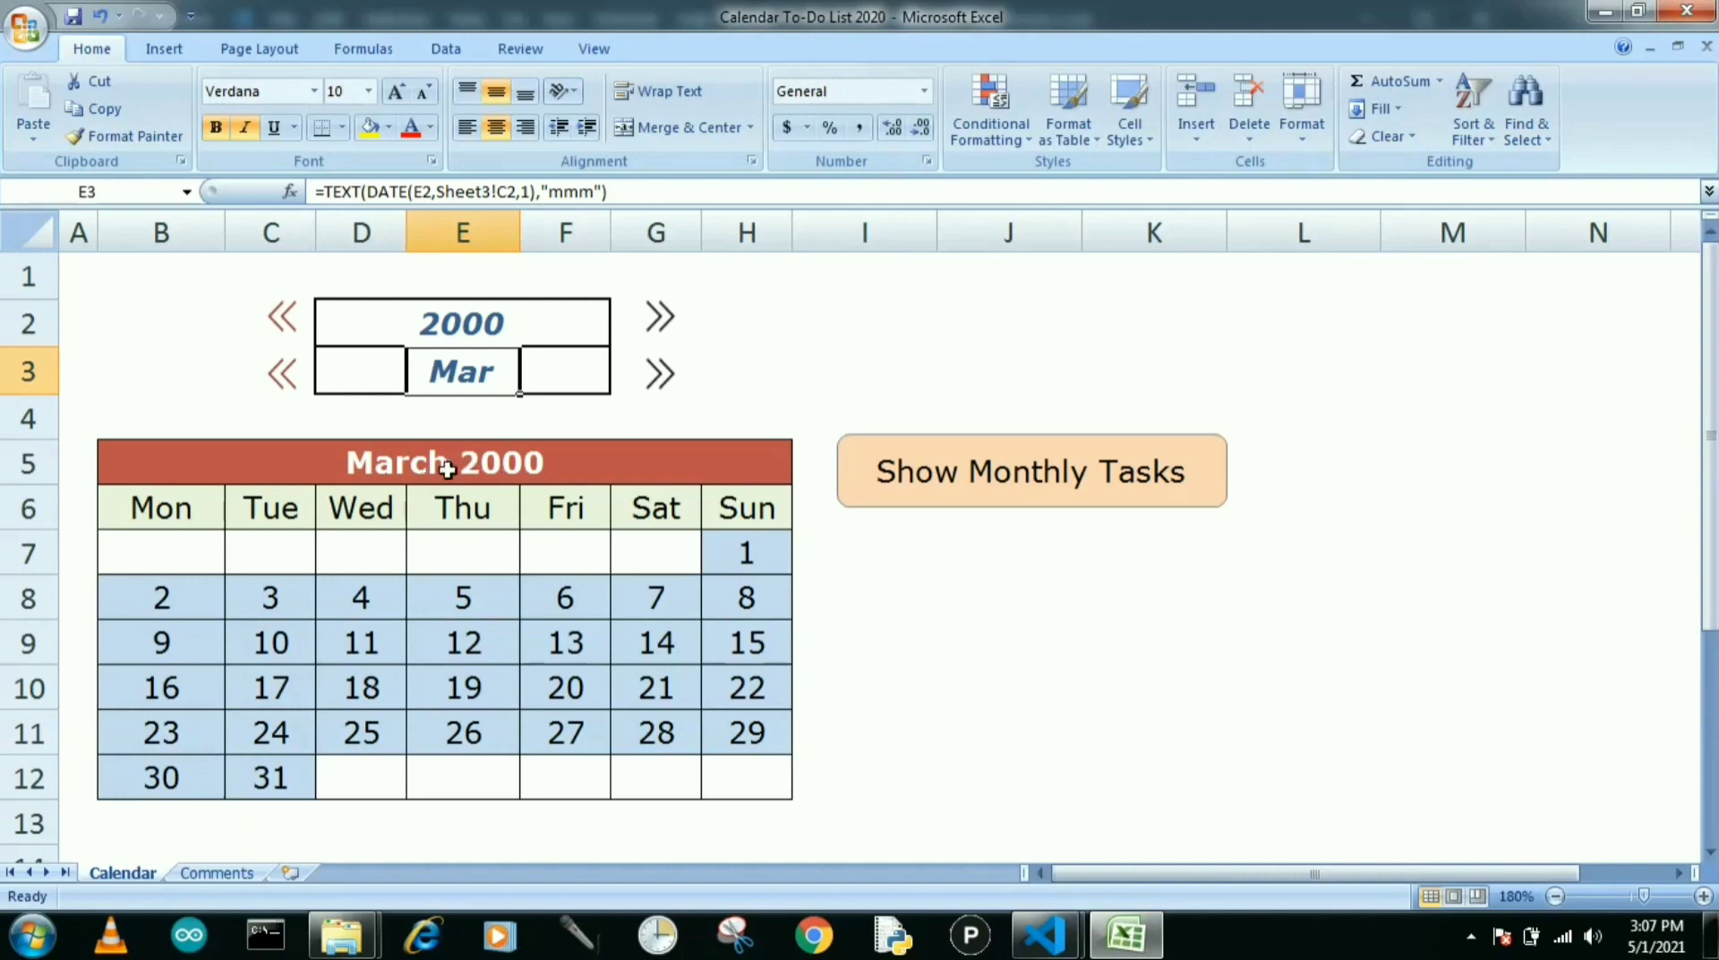
- Change the calendar's year in cell E2 to 2021
left_click(474, 325)
type("2021")
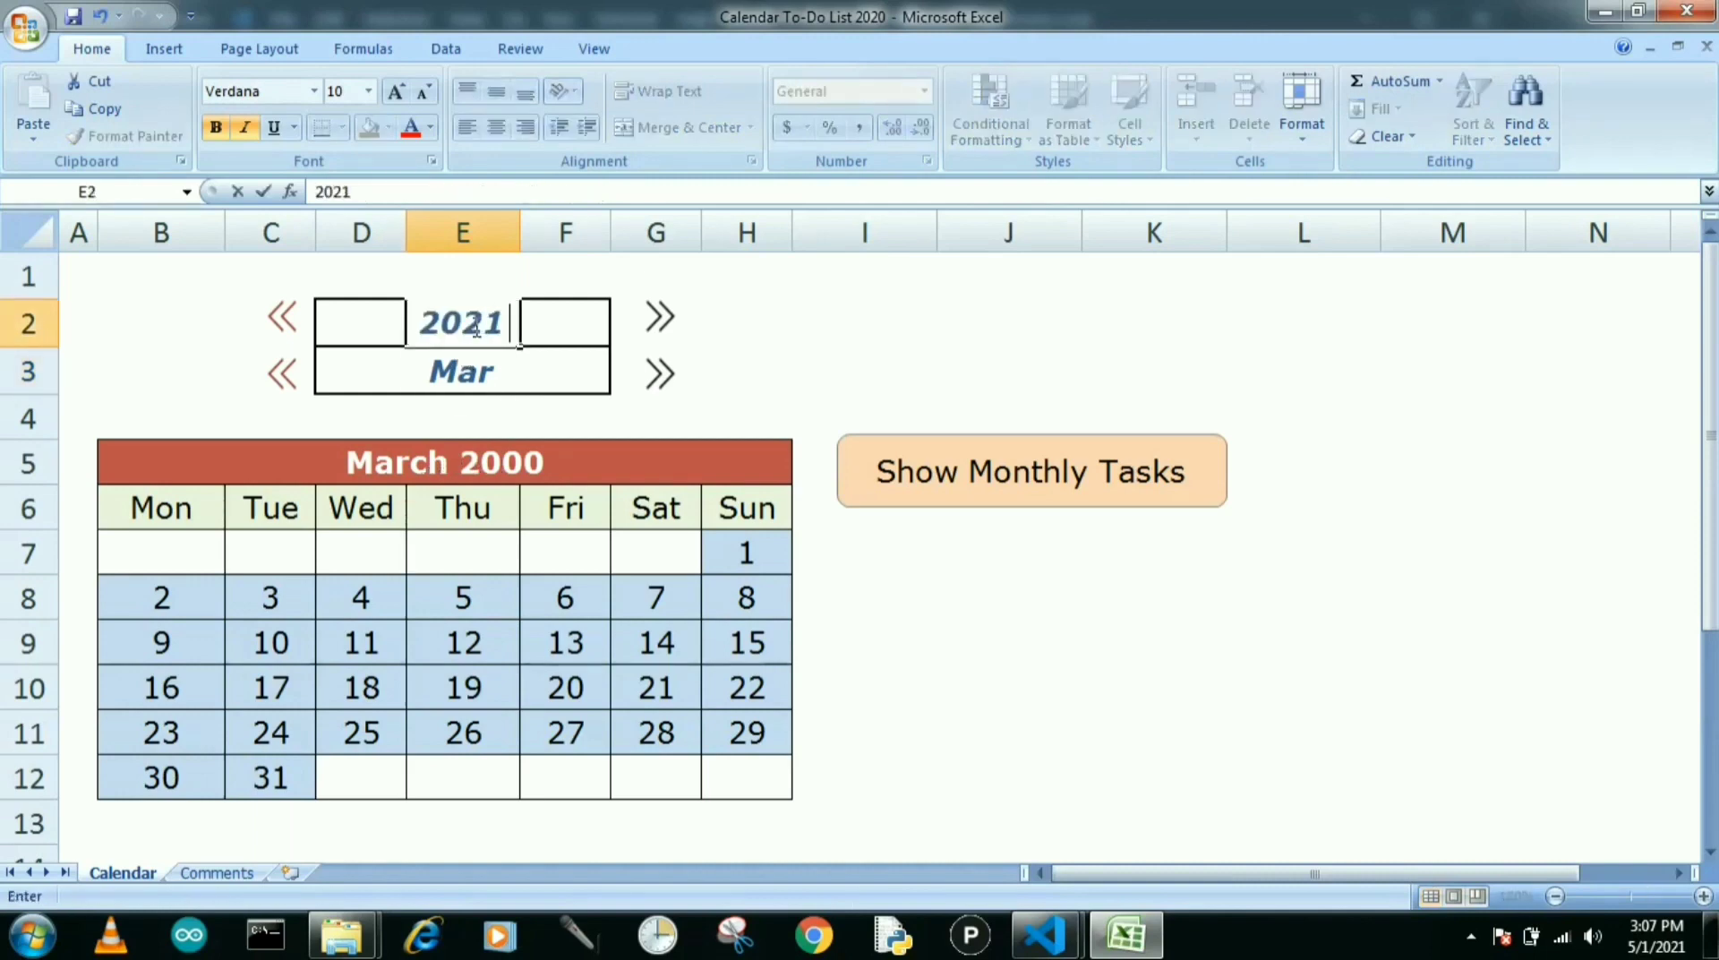
key("Return")
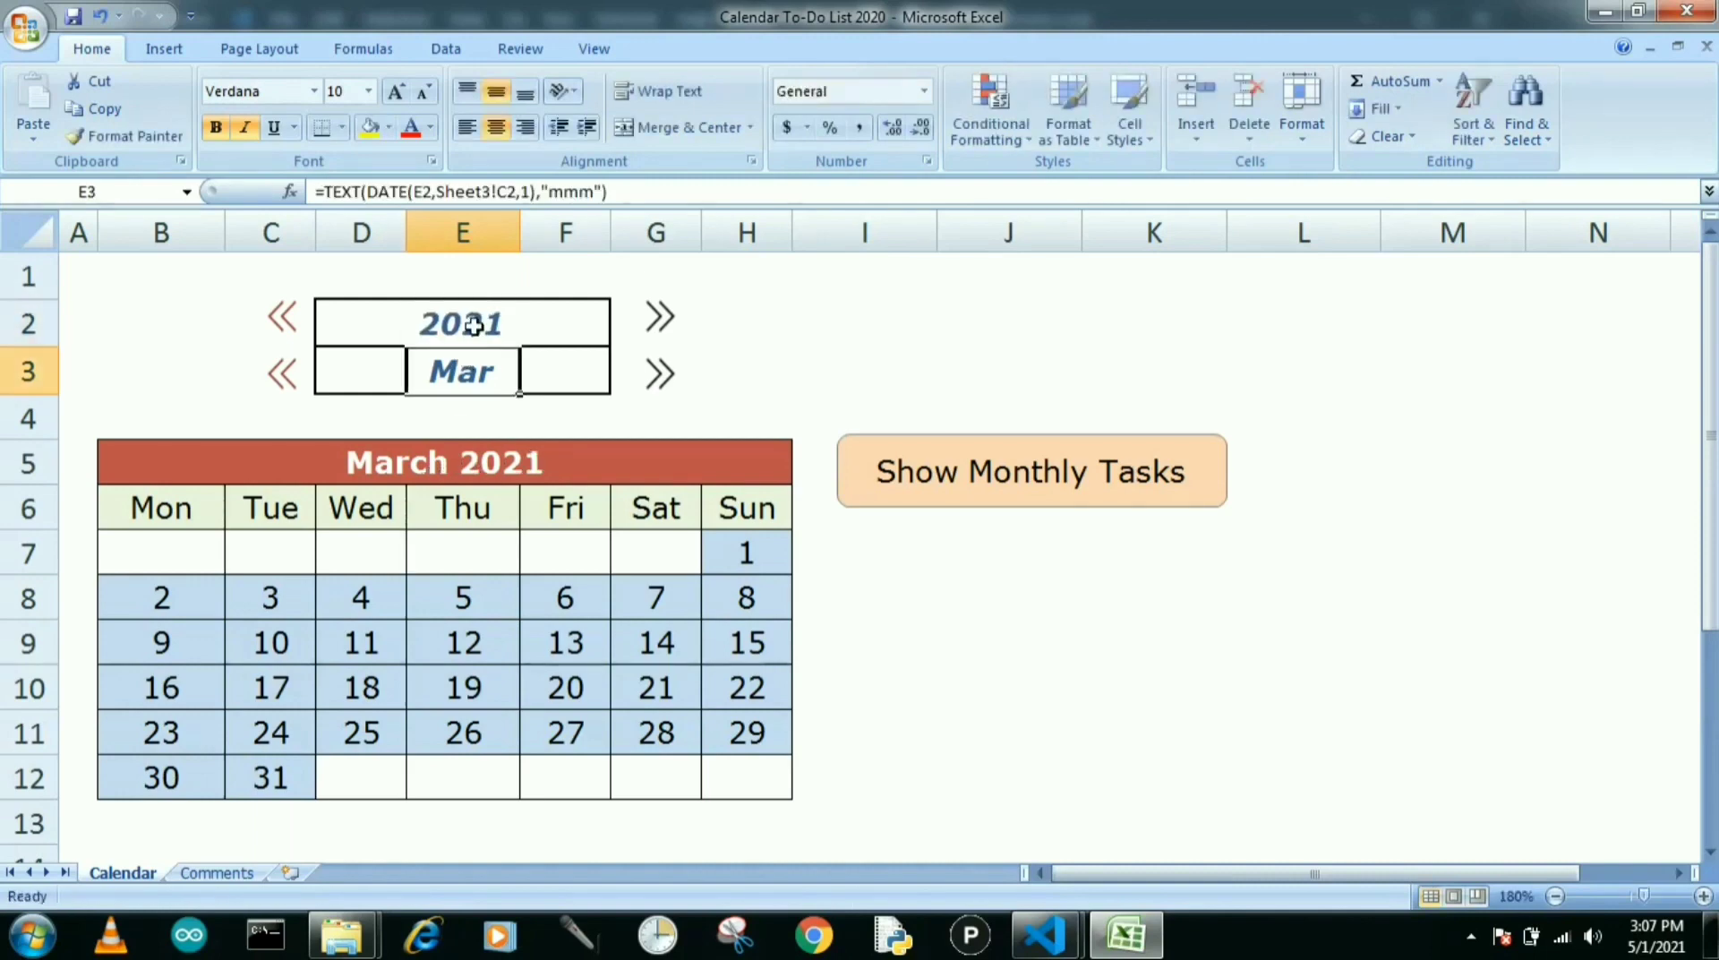
- Advance the calendar's month past December until it reaches May
left_click(657, 376)
left_click(657, 376)
left_click(654, 380)
left_click(654, 379)
left_click(654, 379)
left_click(654, 379)
left_click(654, 379)
left_click(654, 380)
left_click(654, 380)
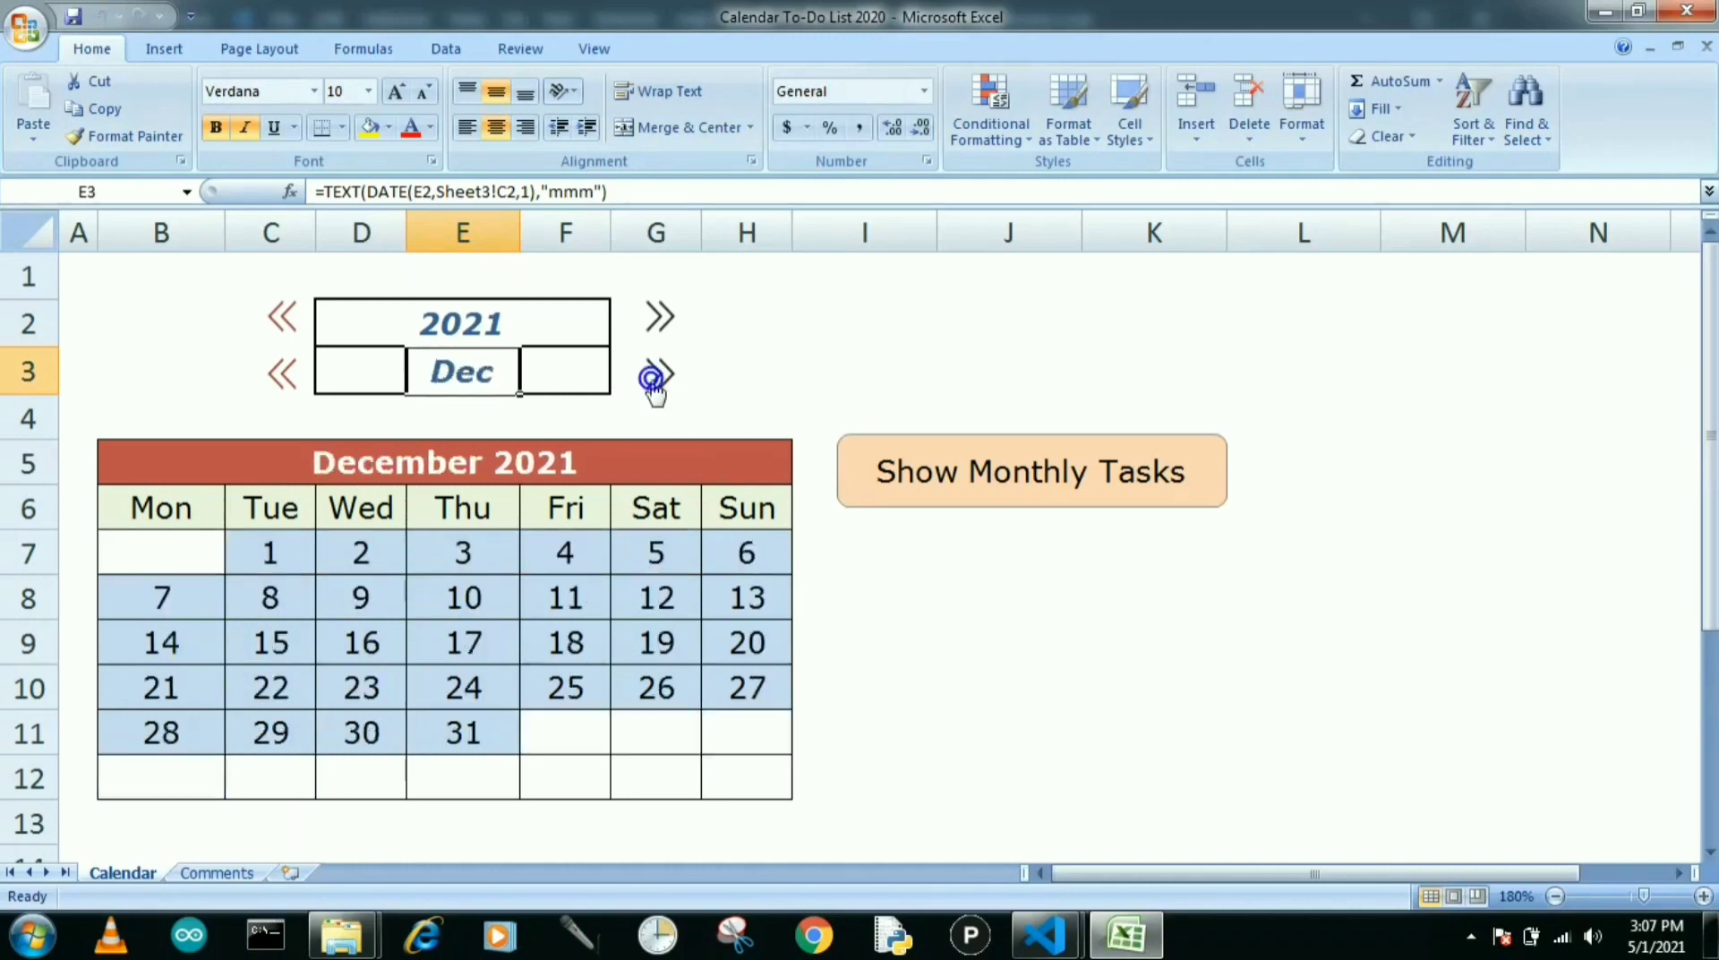
left_click(655, 379)
left_click(654, 379)
left_click(655, 380)
left_click(654, 379)
left_click(654, 379)
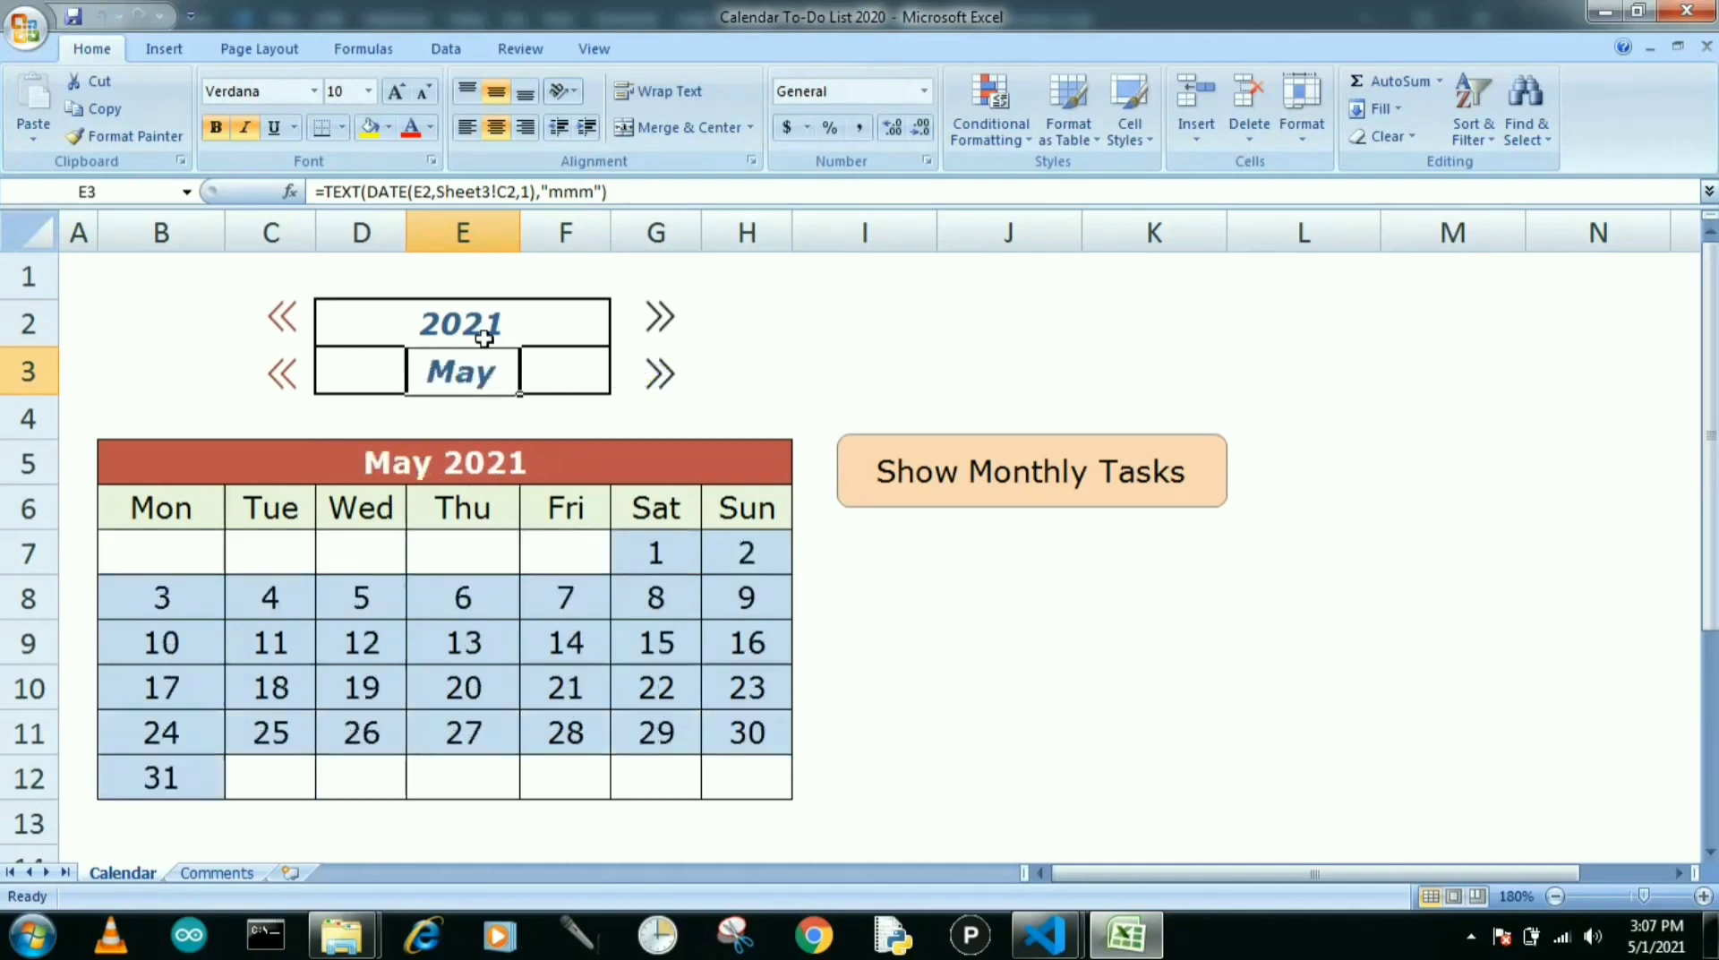
- Set the calendar's year to 1990 and advance its month to September
left_click(472, 335)
type("1990")
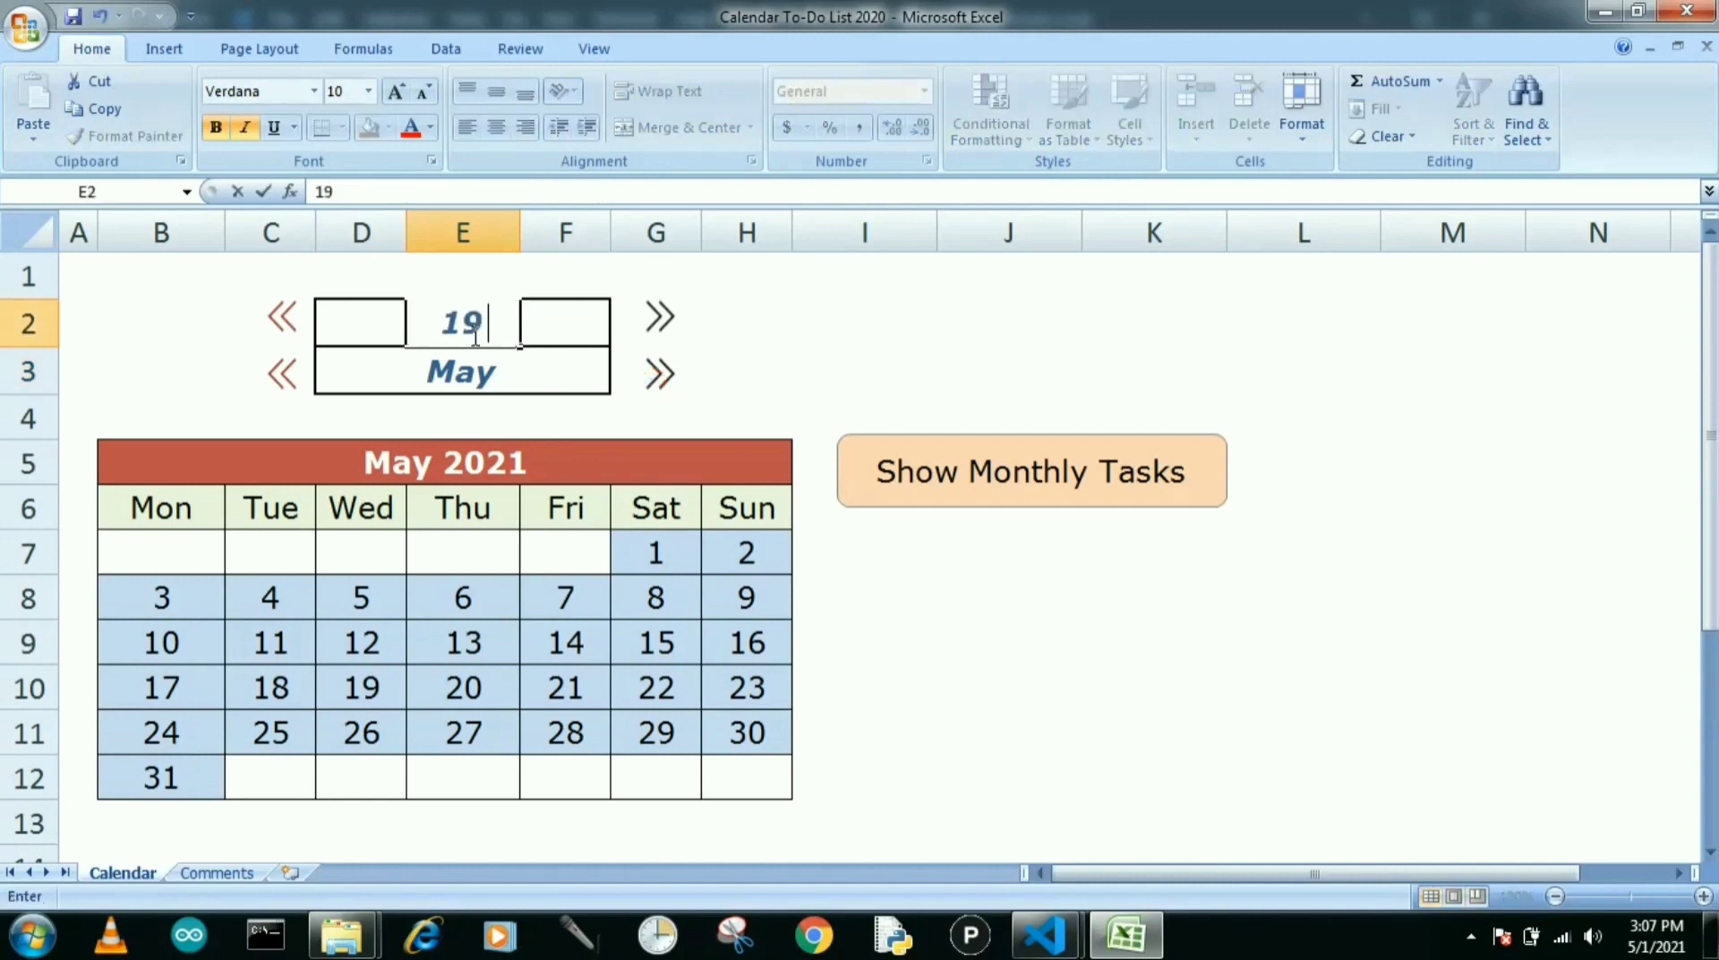
key("Return")
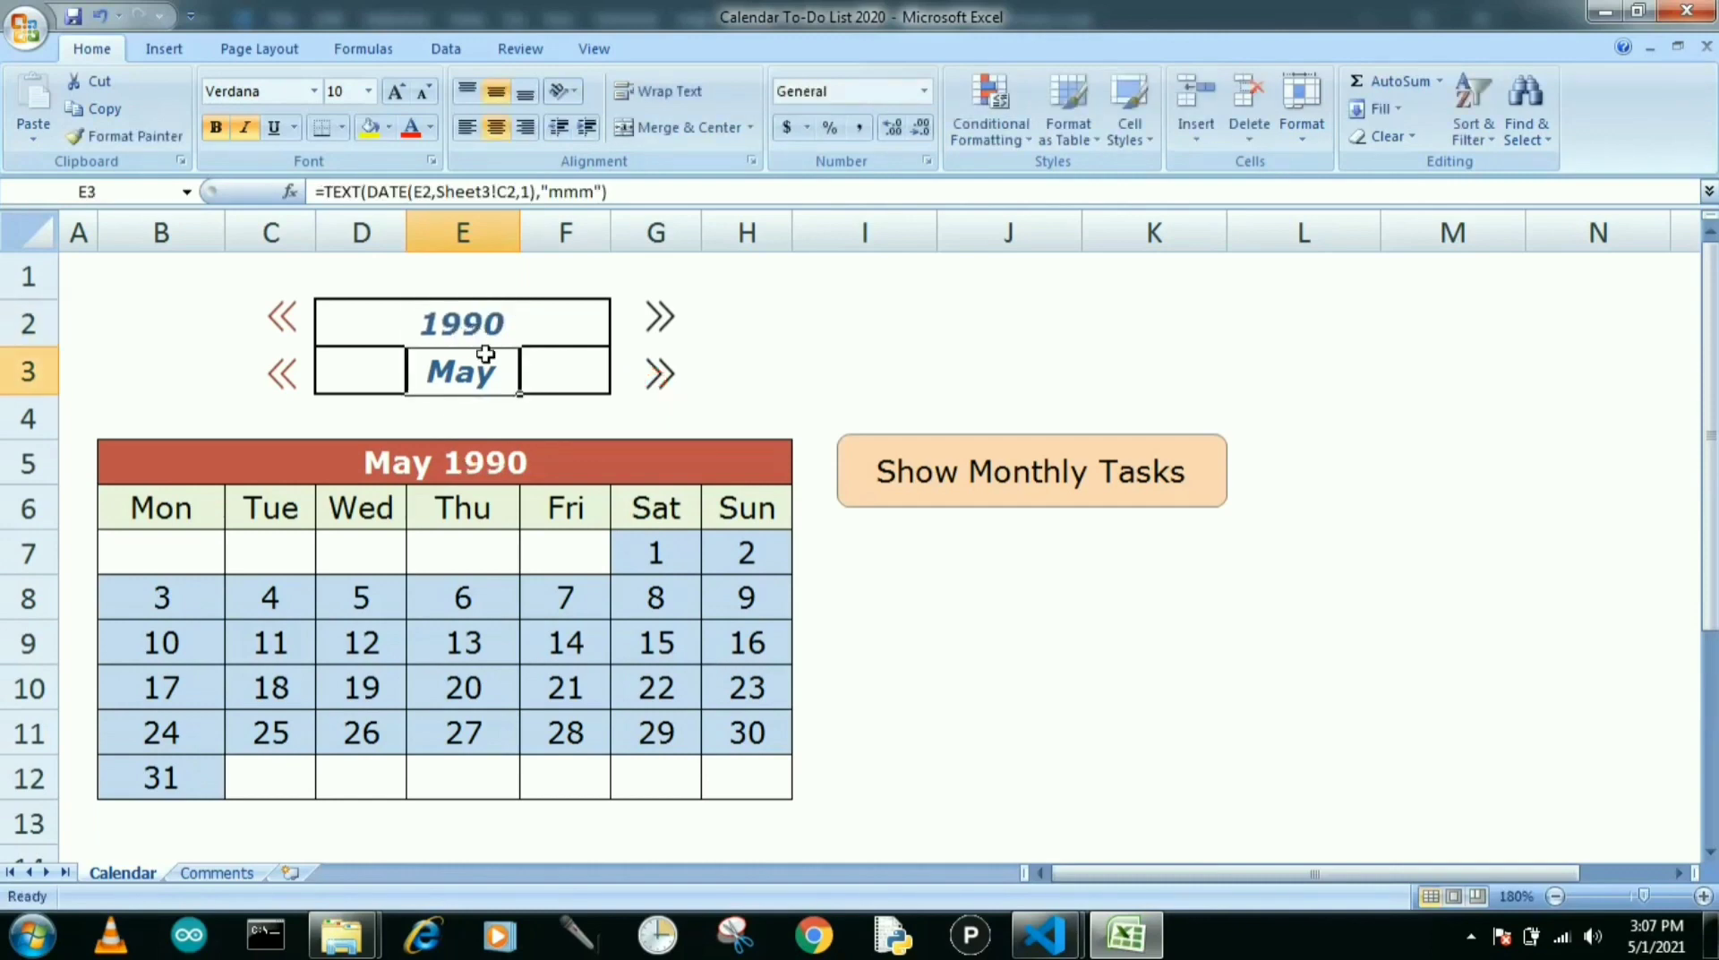
left_click(659, 374)
left_click(659, 374)
left_click(659, 375)
left_click(659, 374)
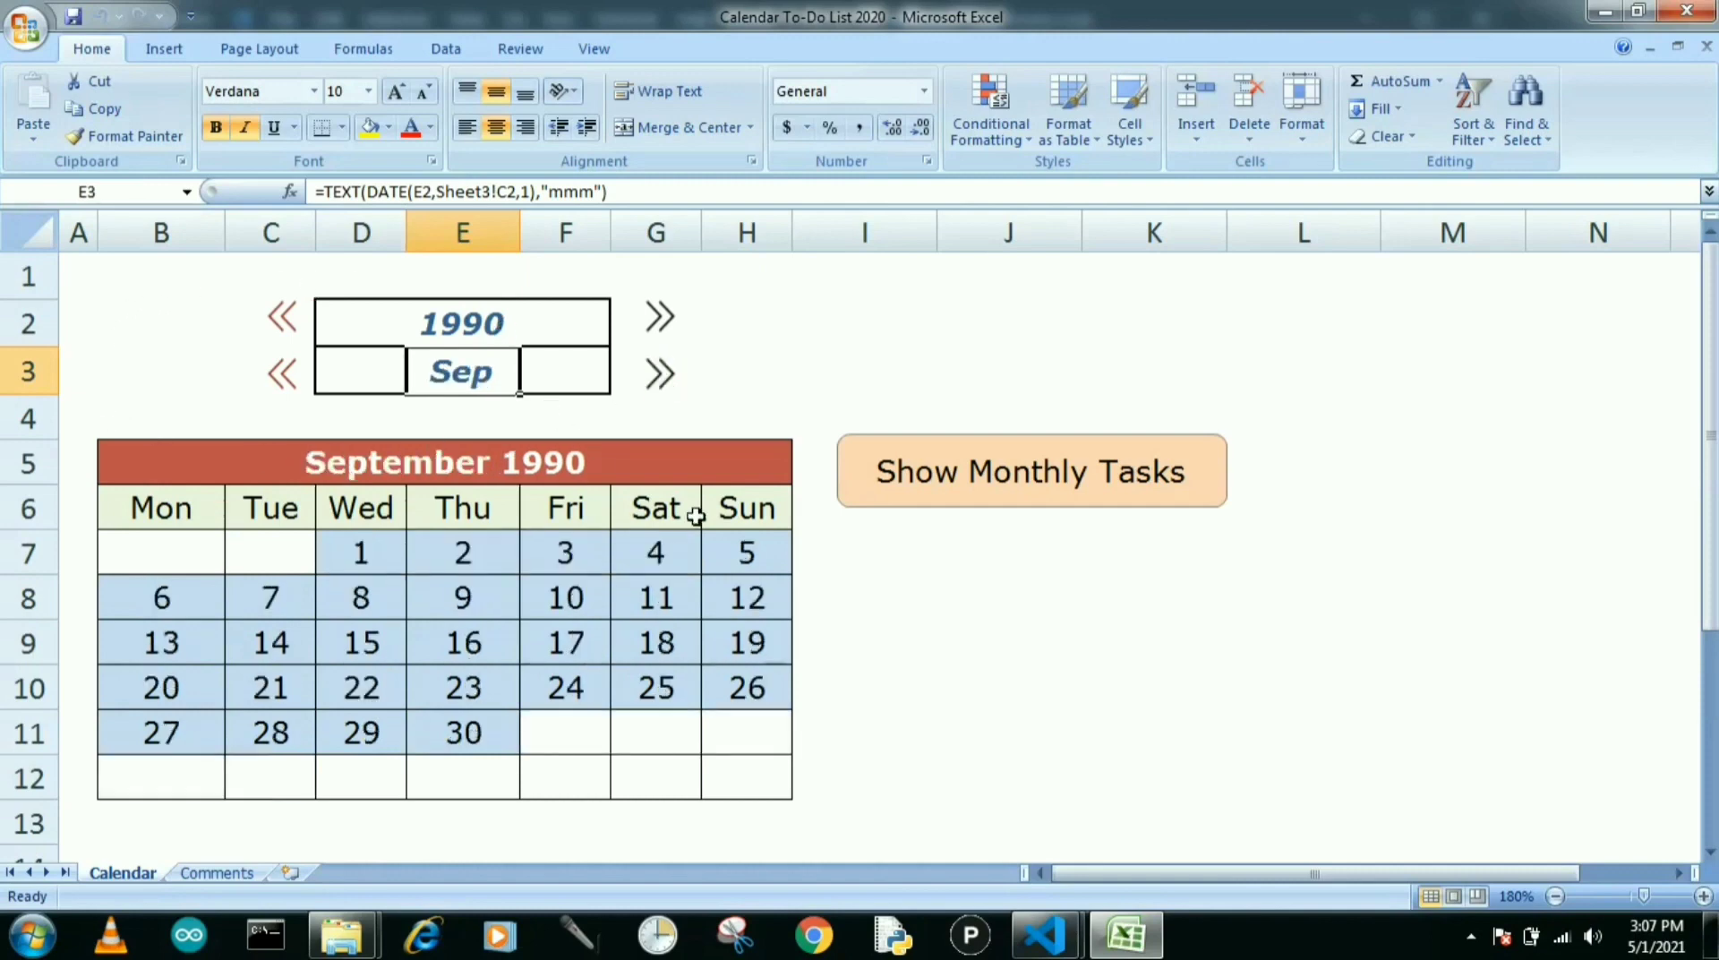
left_click(821, 567)
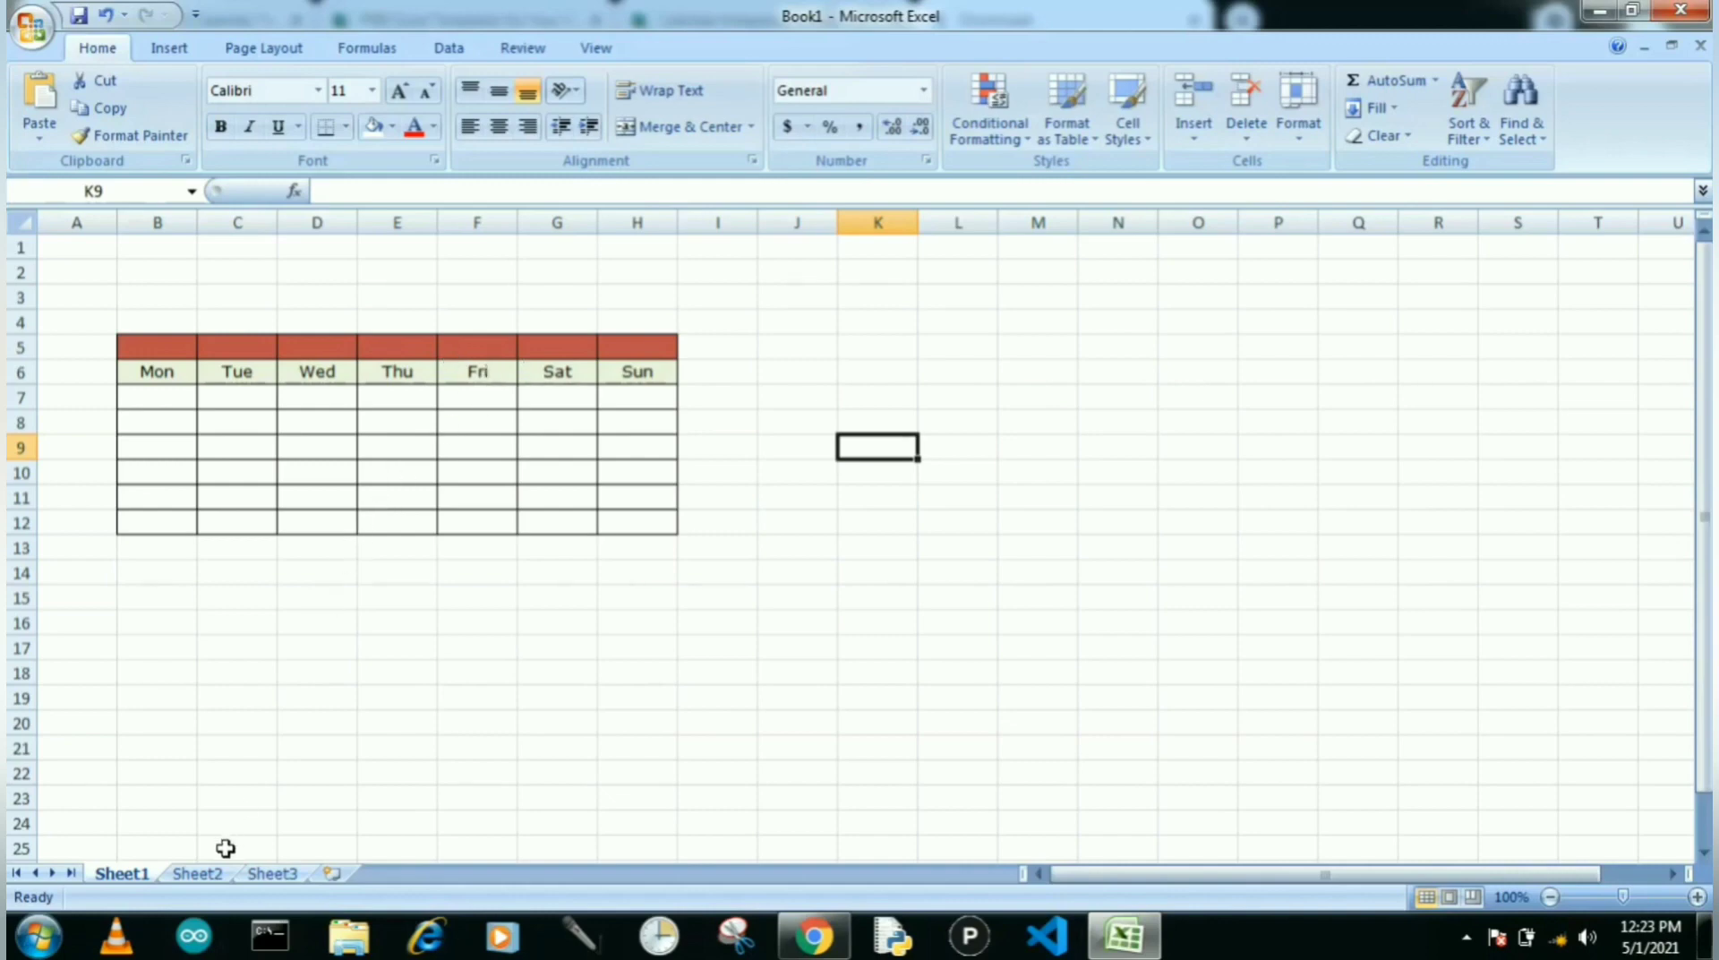
- Enter the year 2021 in cell C1 and the month 5 in cell C2 of Sheet2 in Book1, and return to Sheet1
left_click(197, 875)
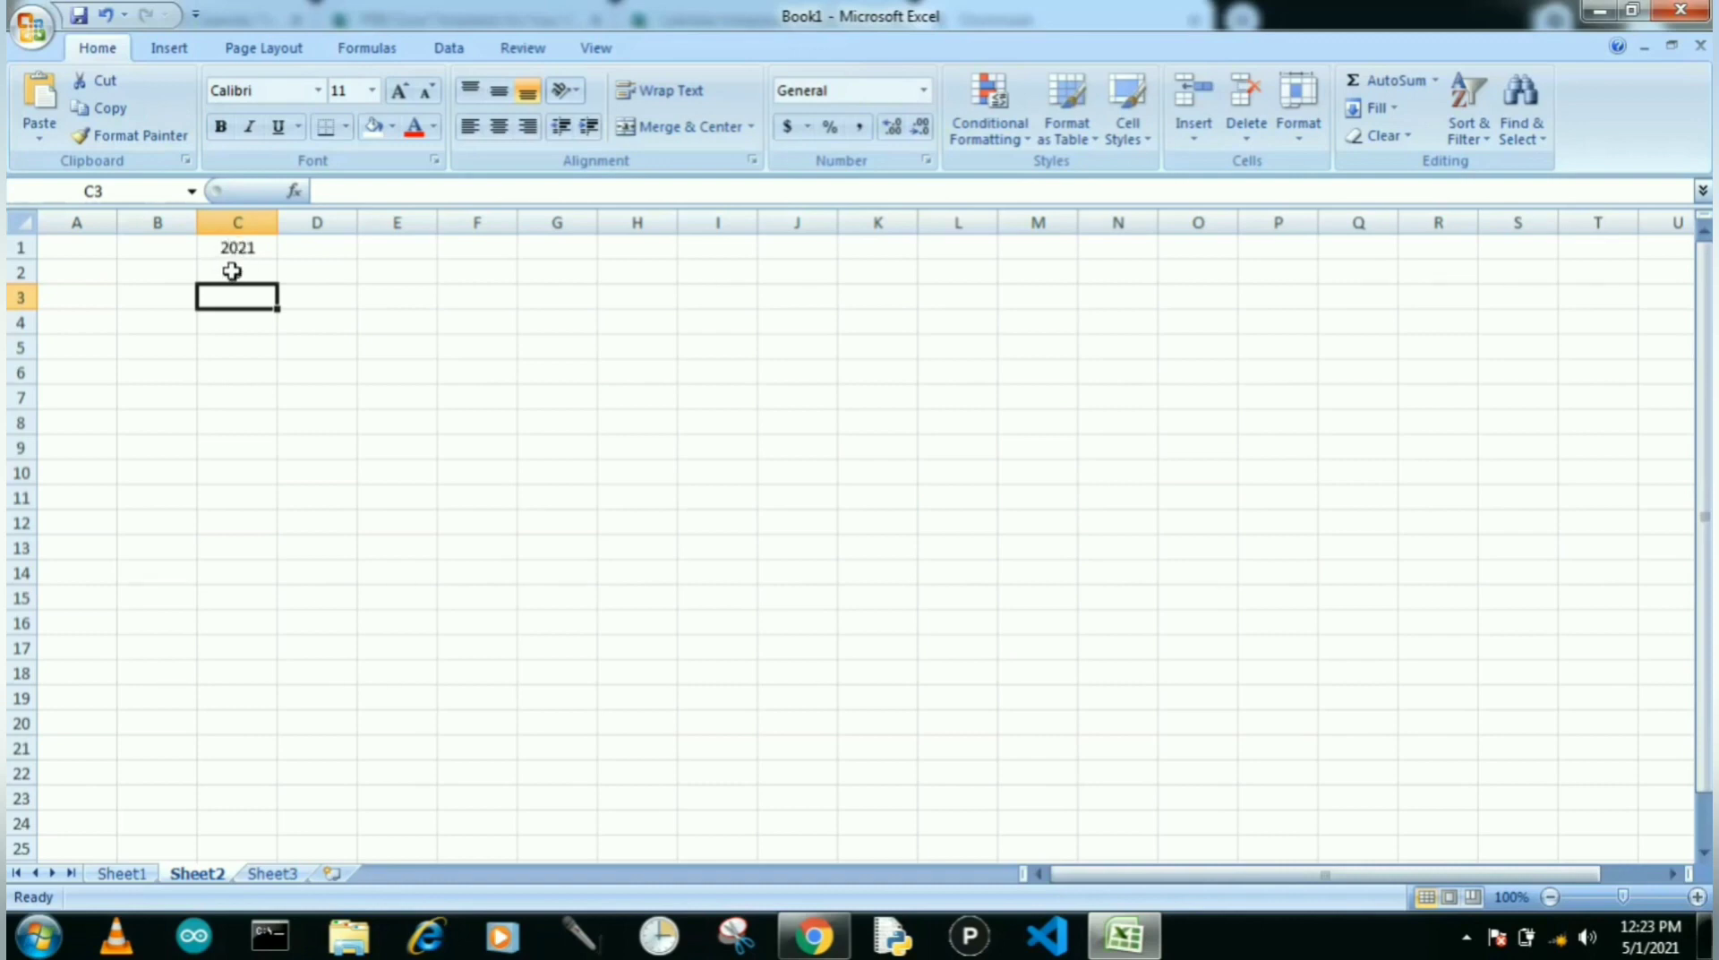
left_click(121, 873)
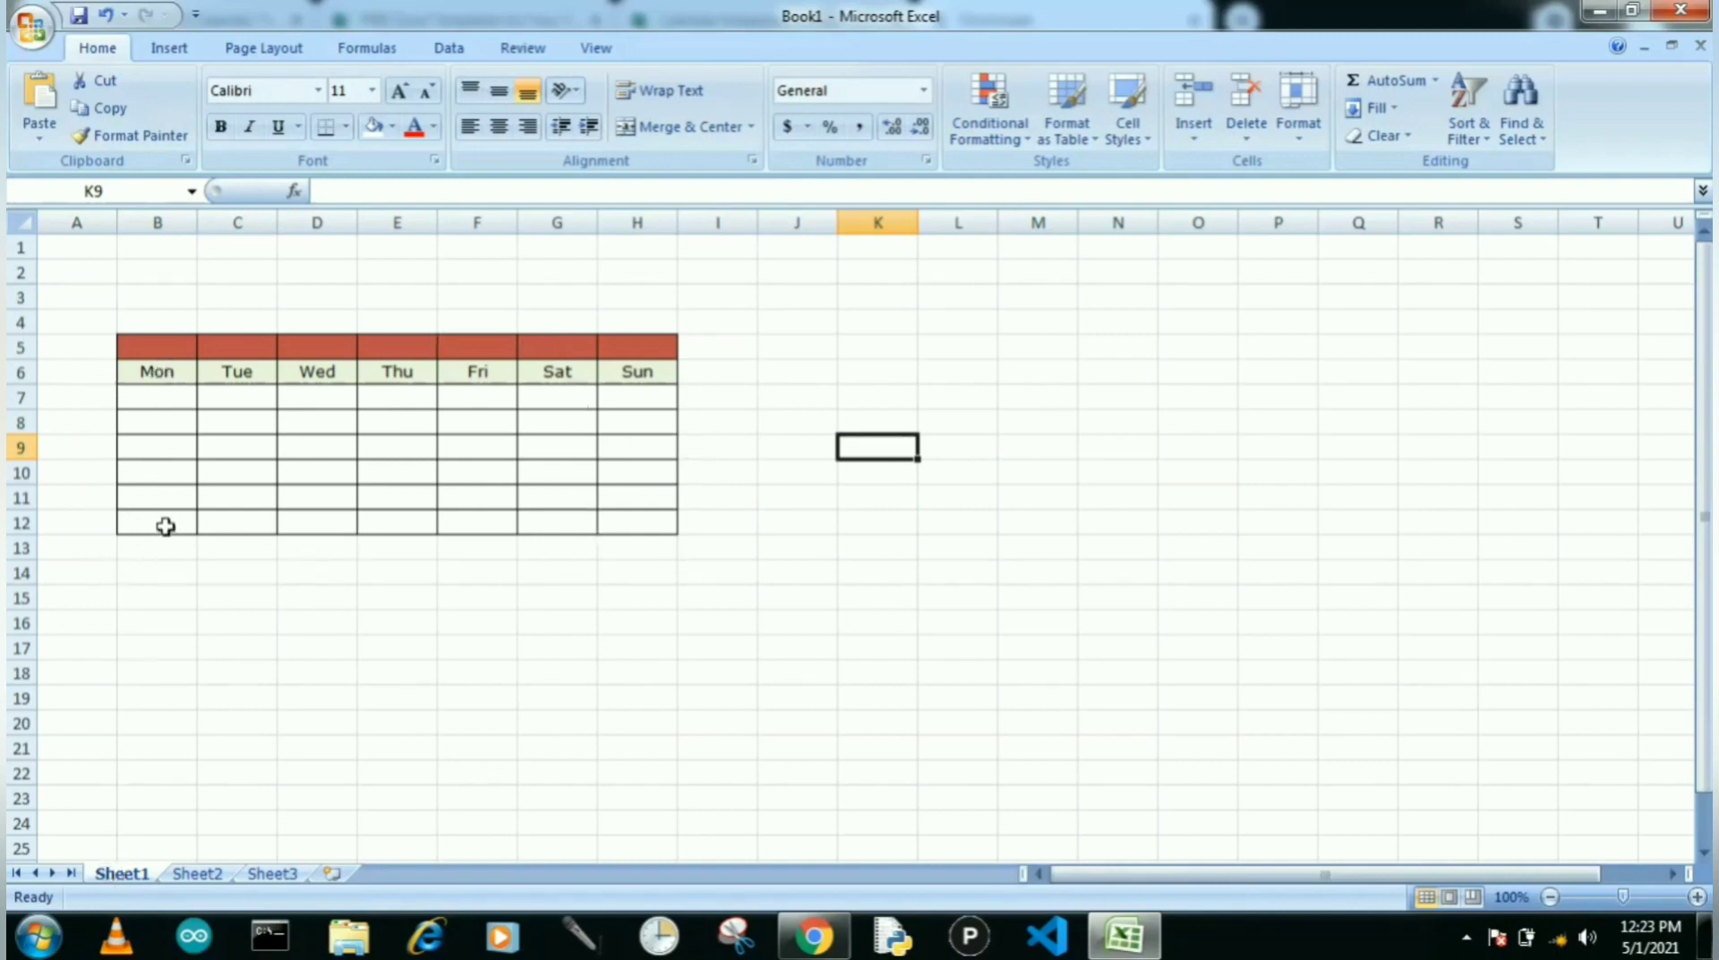
- Begin a formula in the first Monday cell, B7, of the Sheet1 calendar grid with =IF(WEEKDAY(
left_click(145, 394)
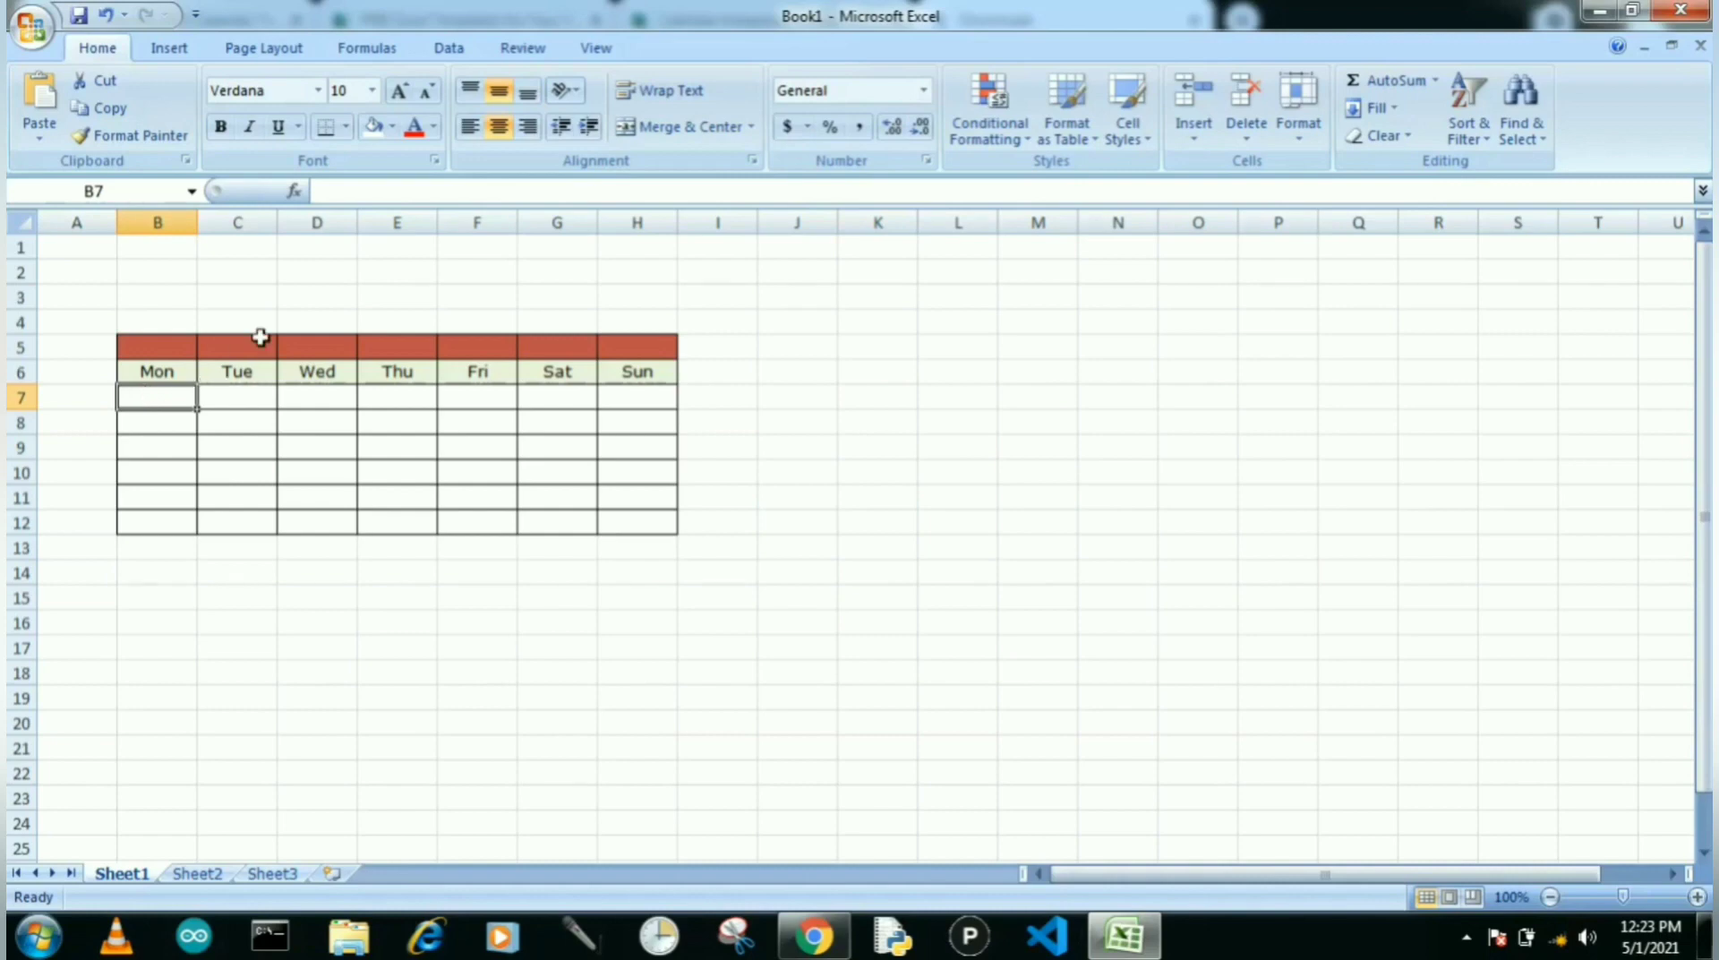
left_click(350, 191)
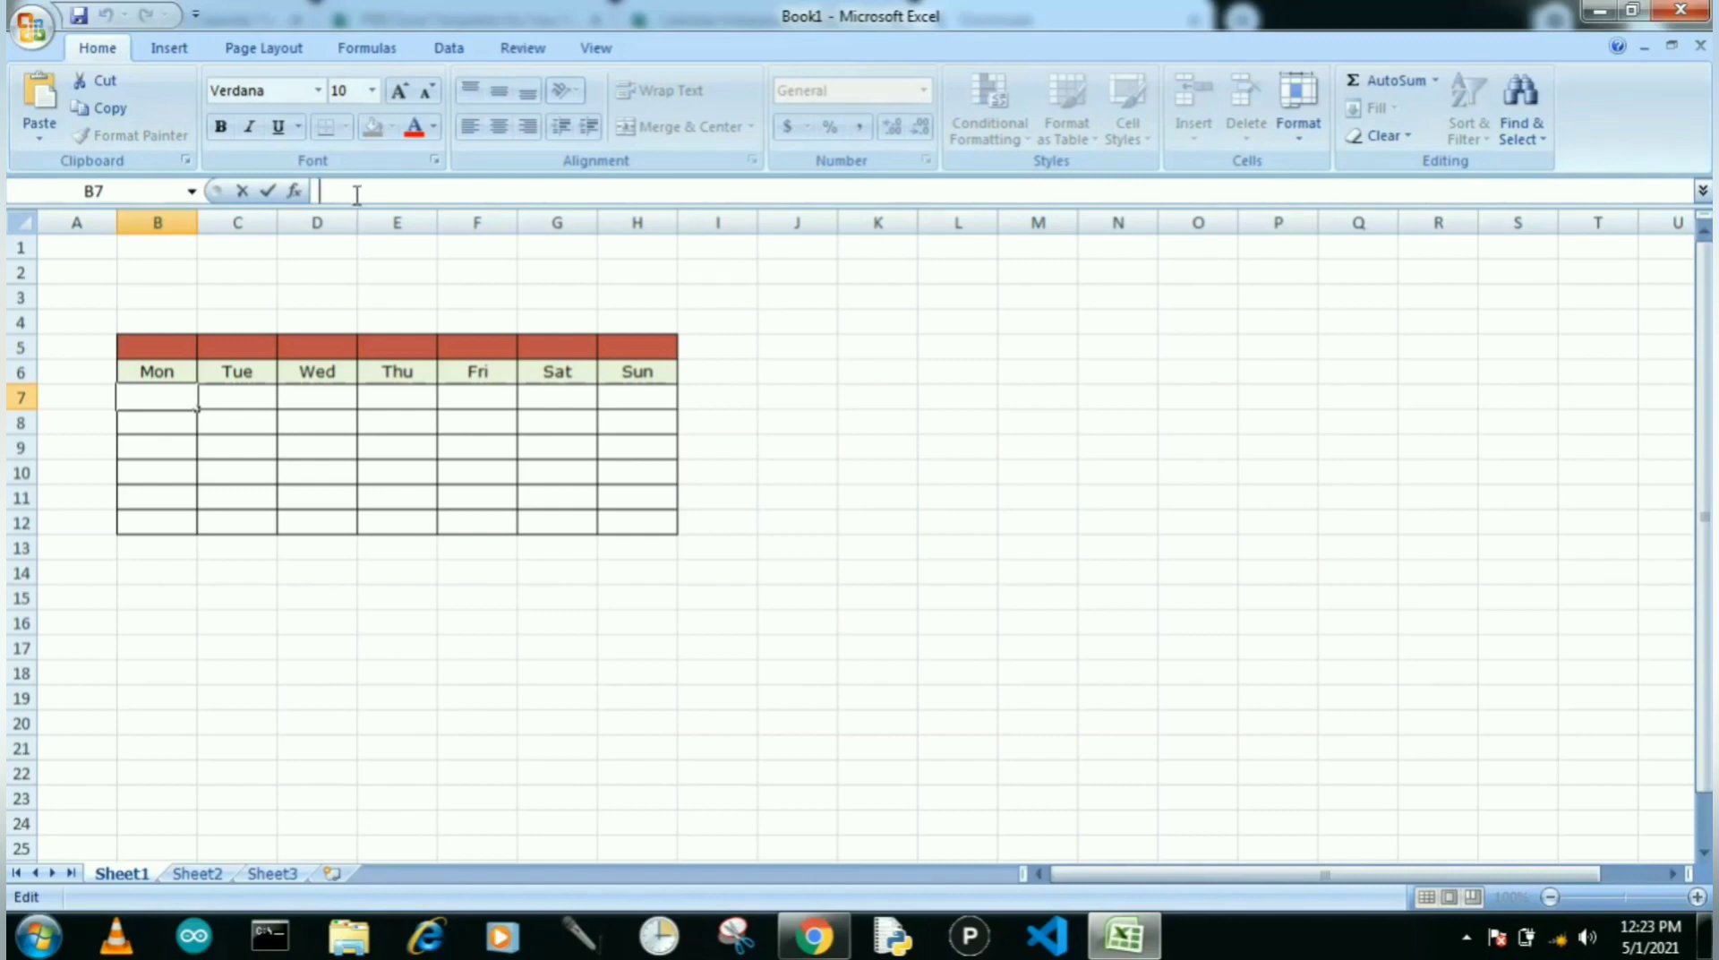
type("=I")
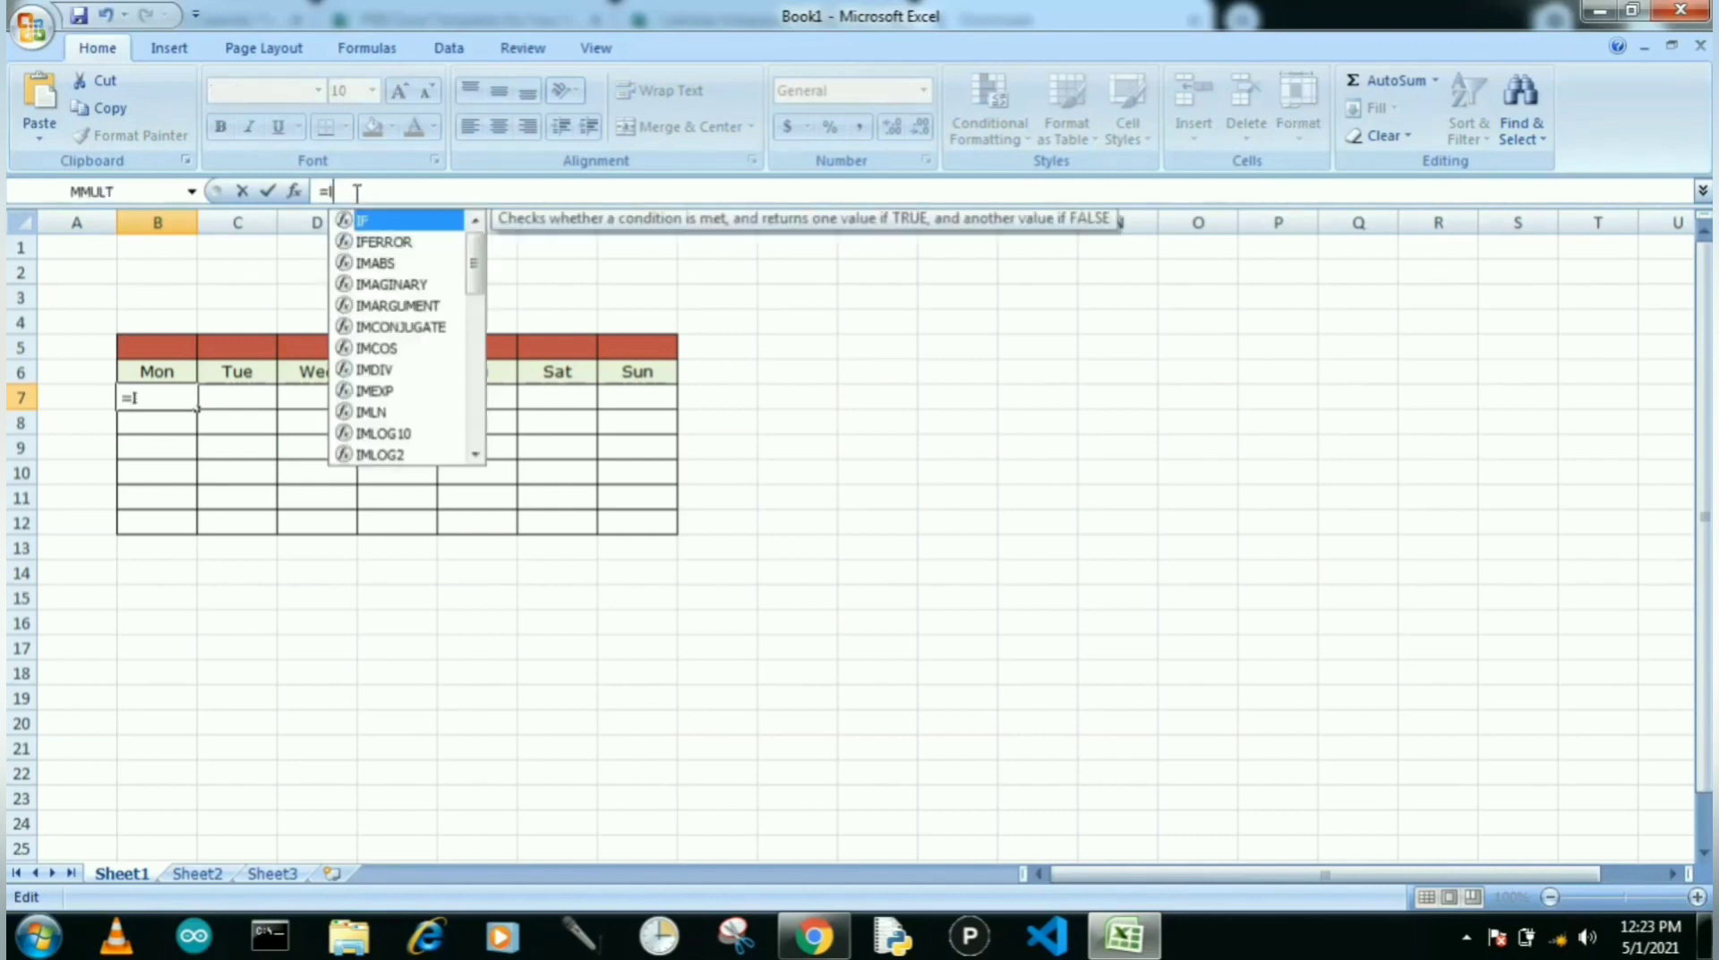
type("F(")
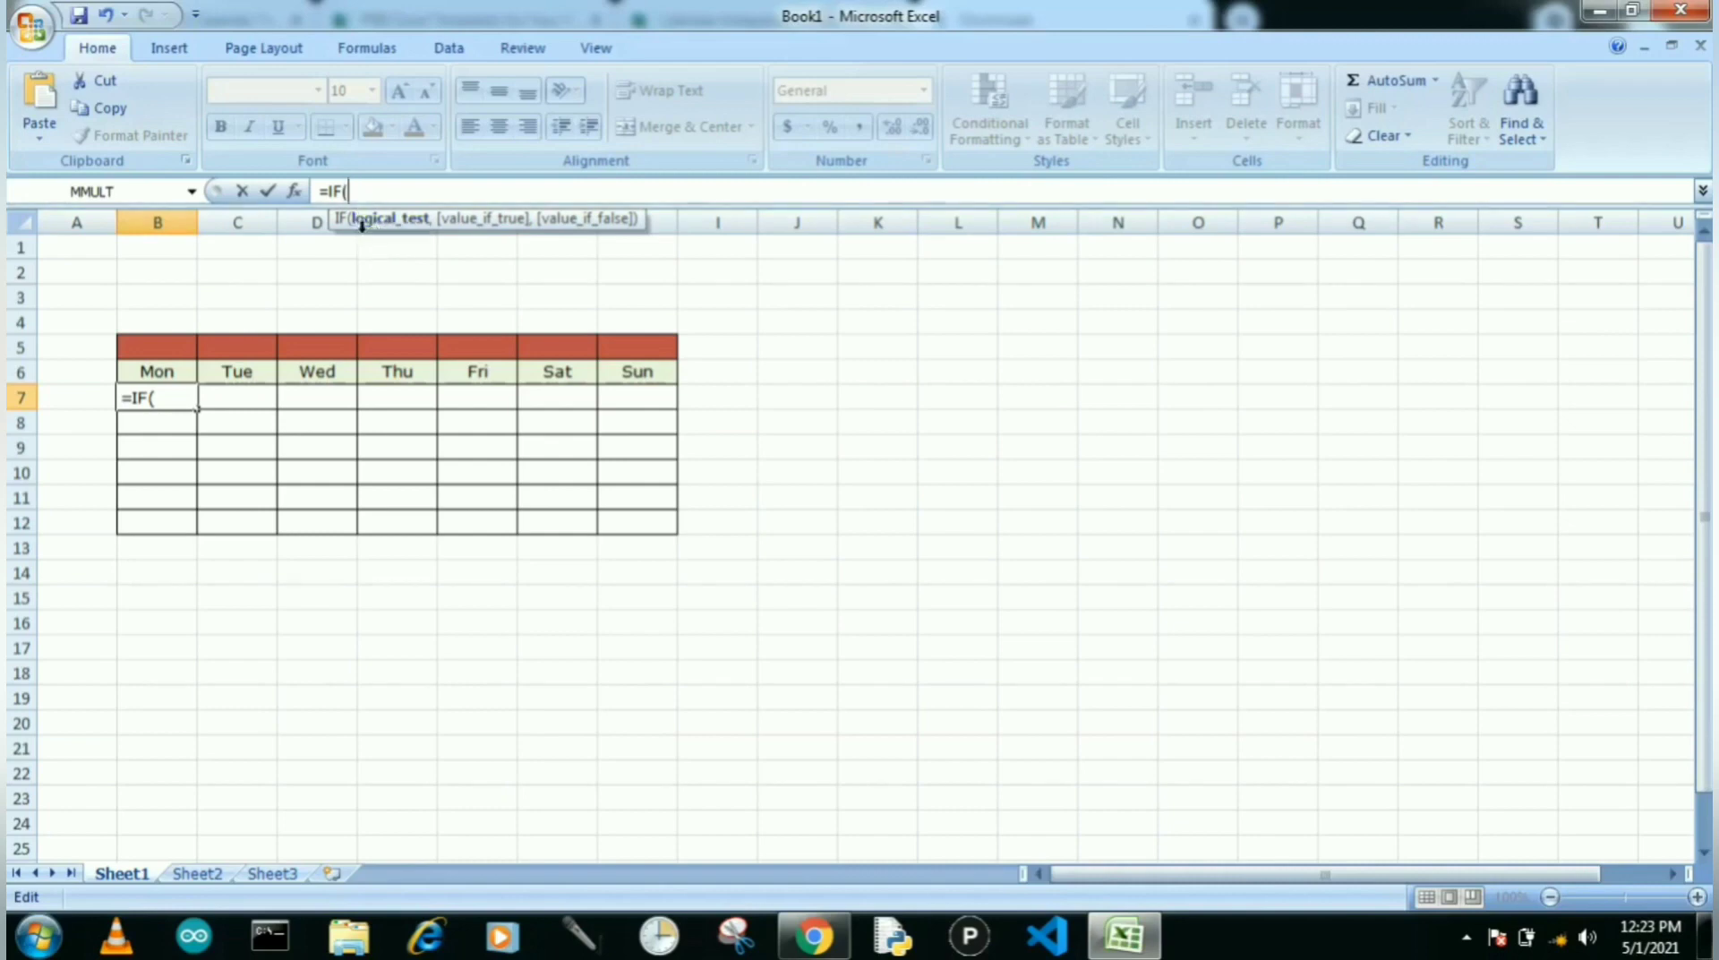
type("W")
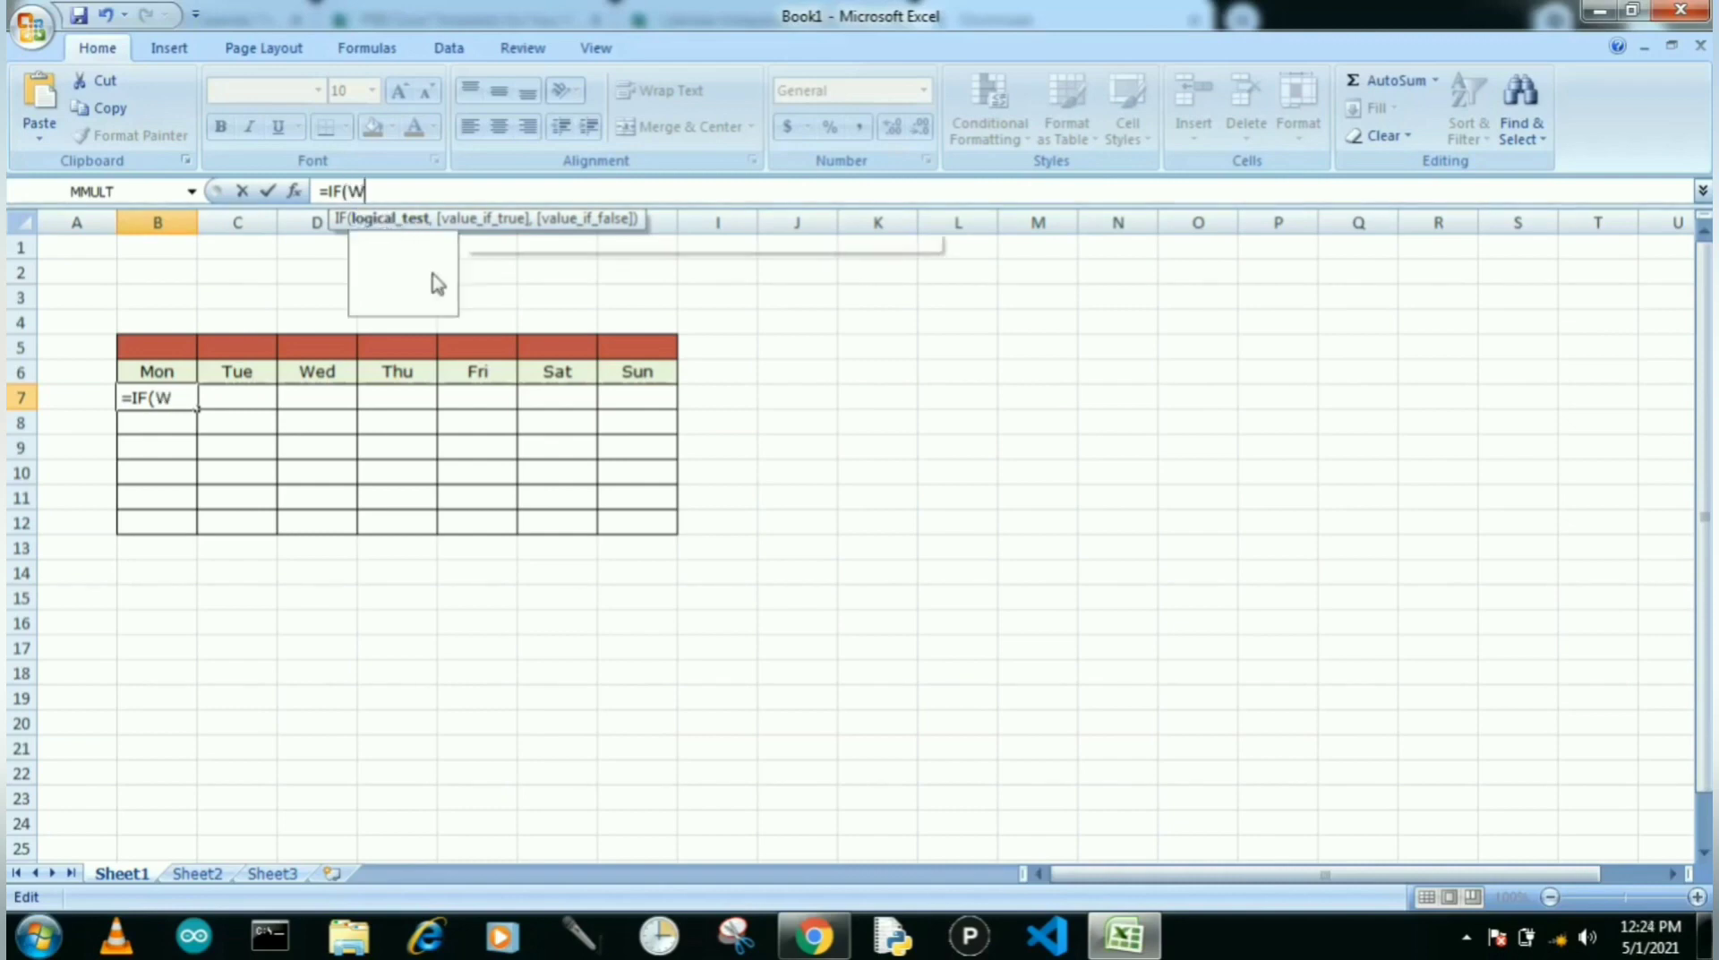
type("EEKDAY")
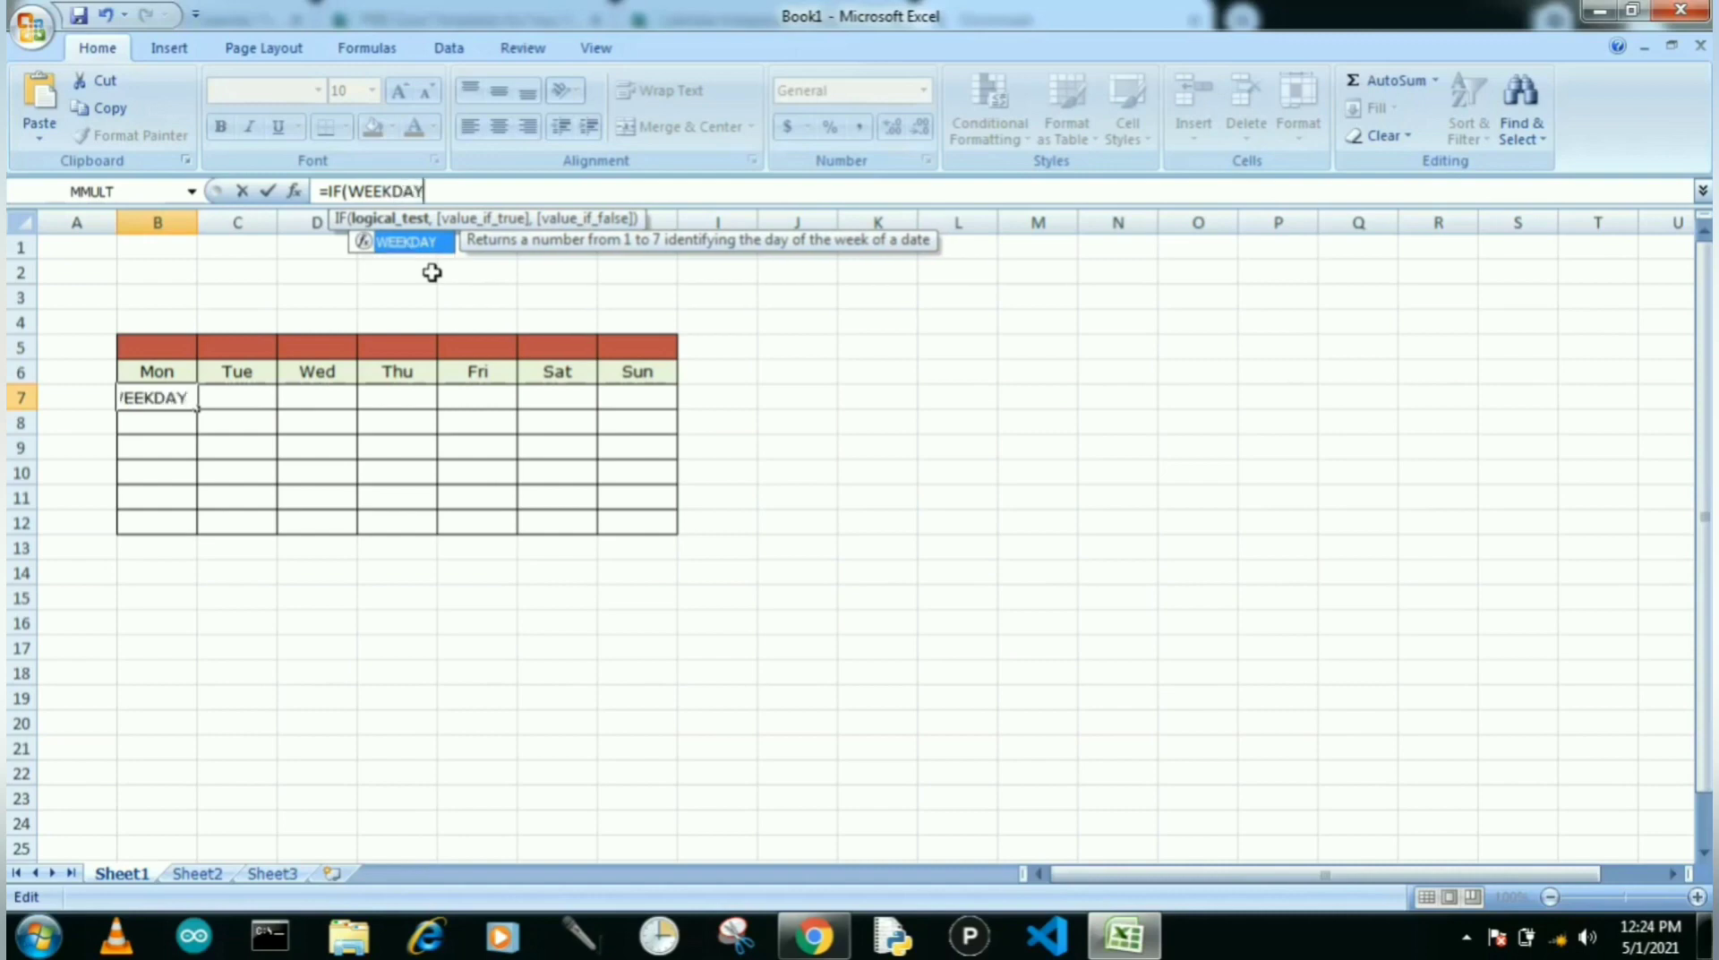
type("(")
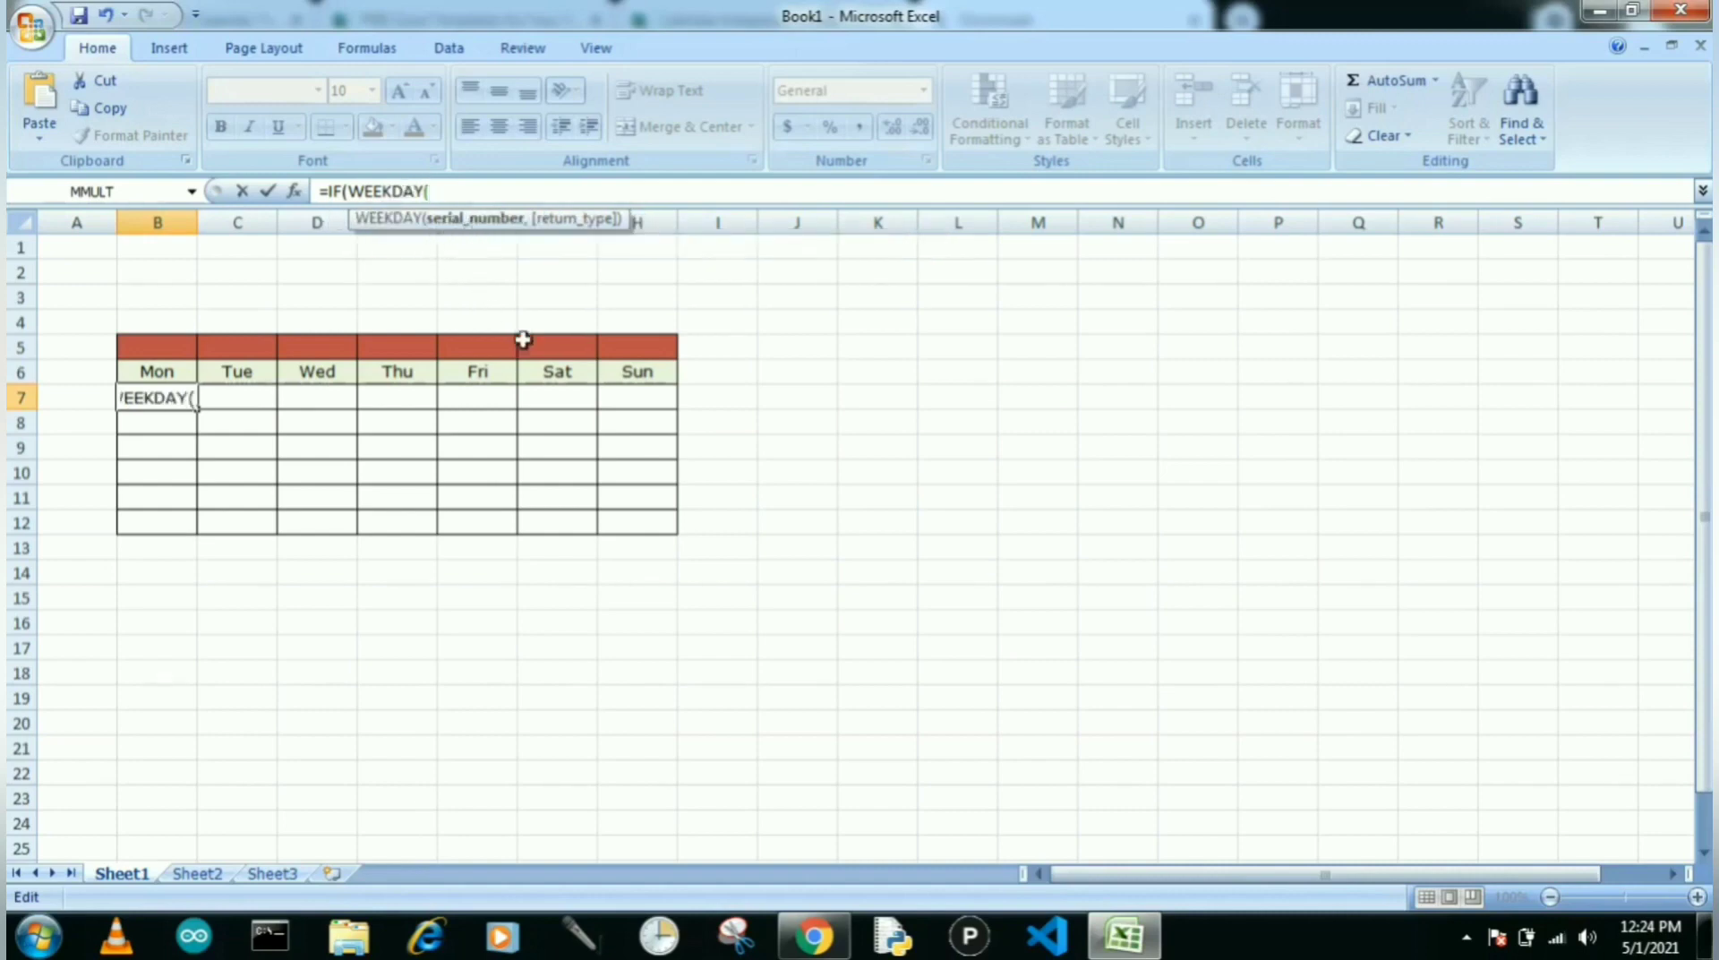
- Add DATE(Sheet2!C1,Sheet2!C2,1) to the formula as the serial number of the WEEKDAY function
type("DATE")
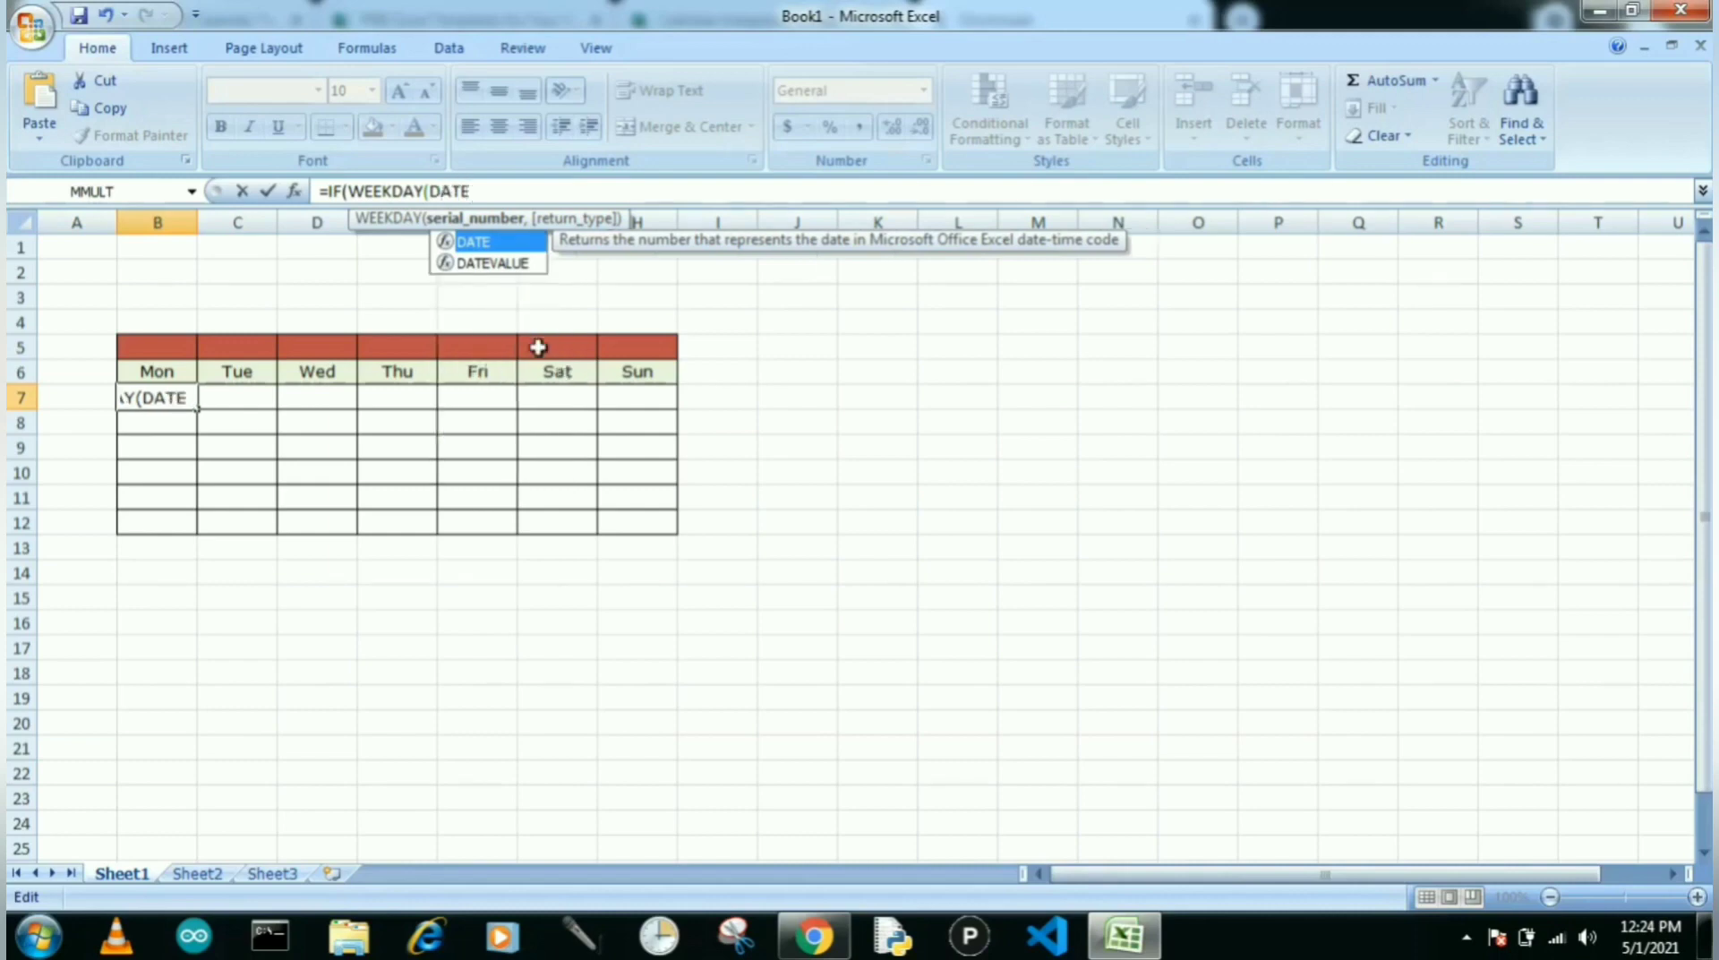
type("(")
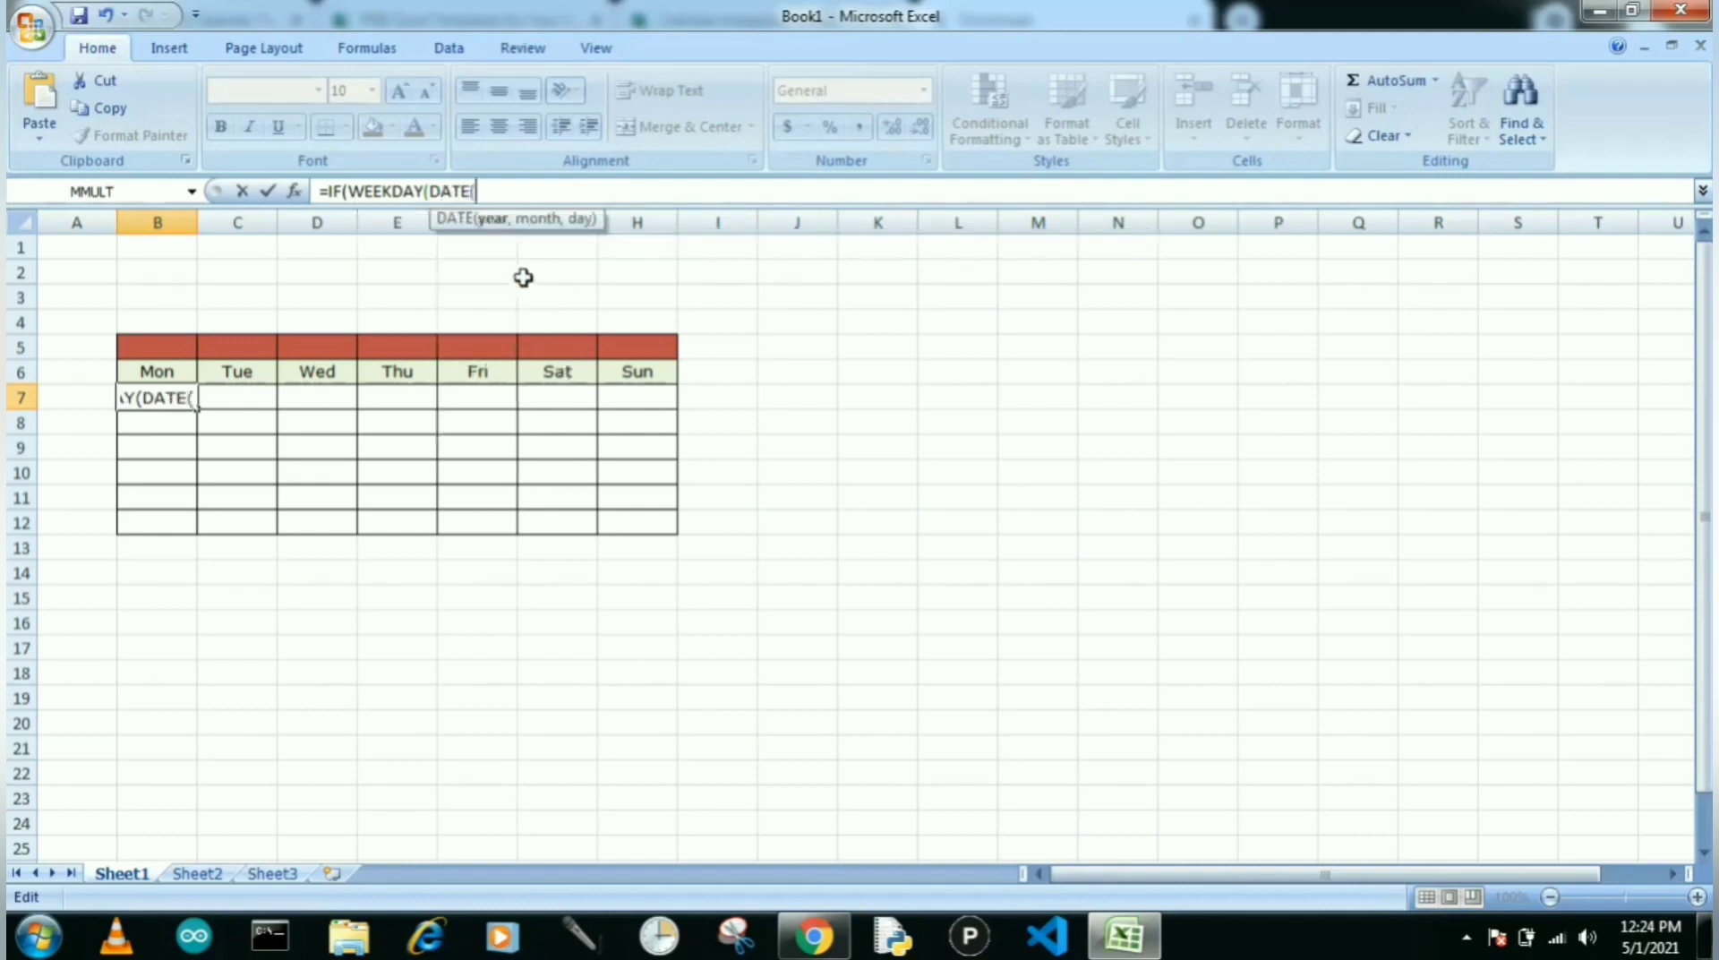
left_click(197, 873)
left_click(237, 248)
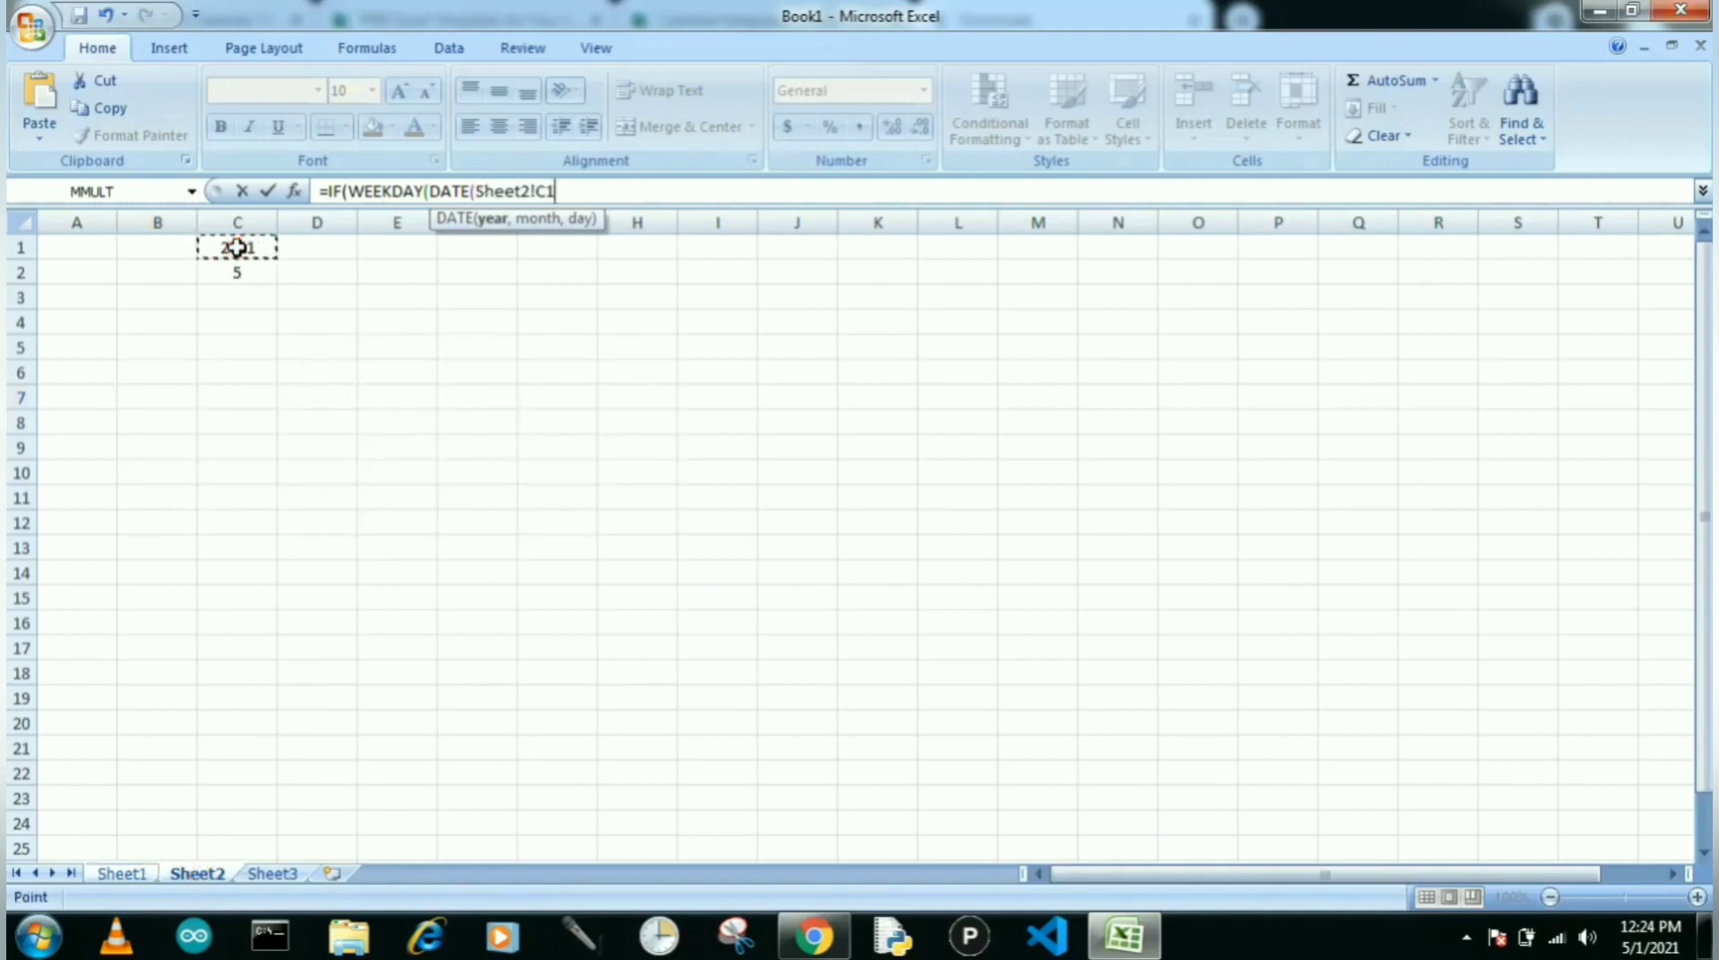
type(",")
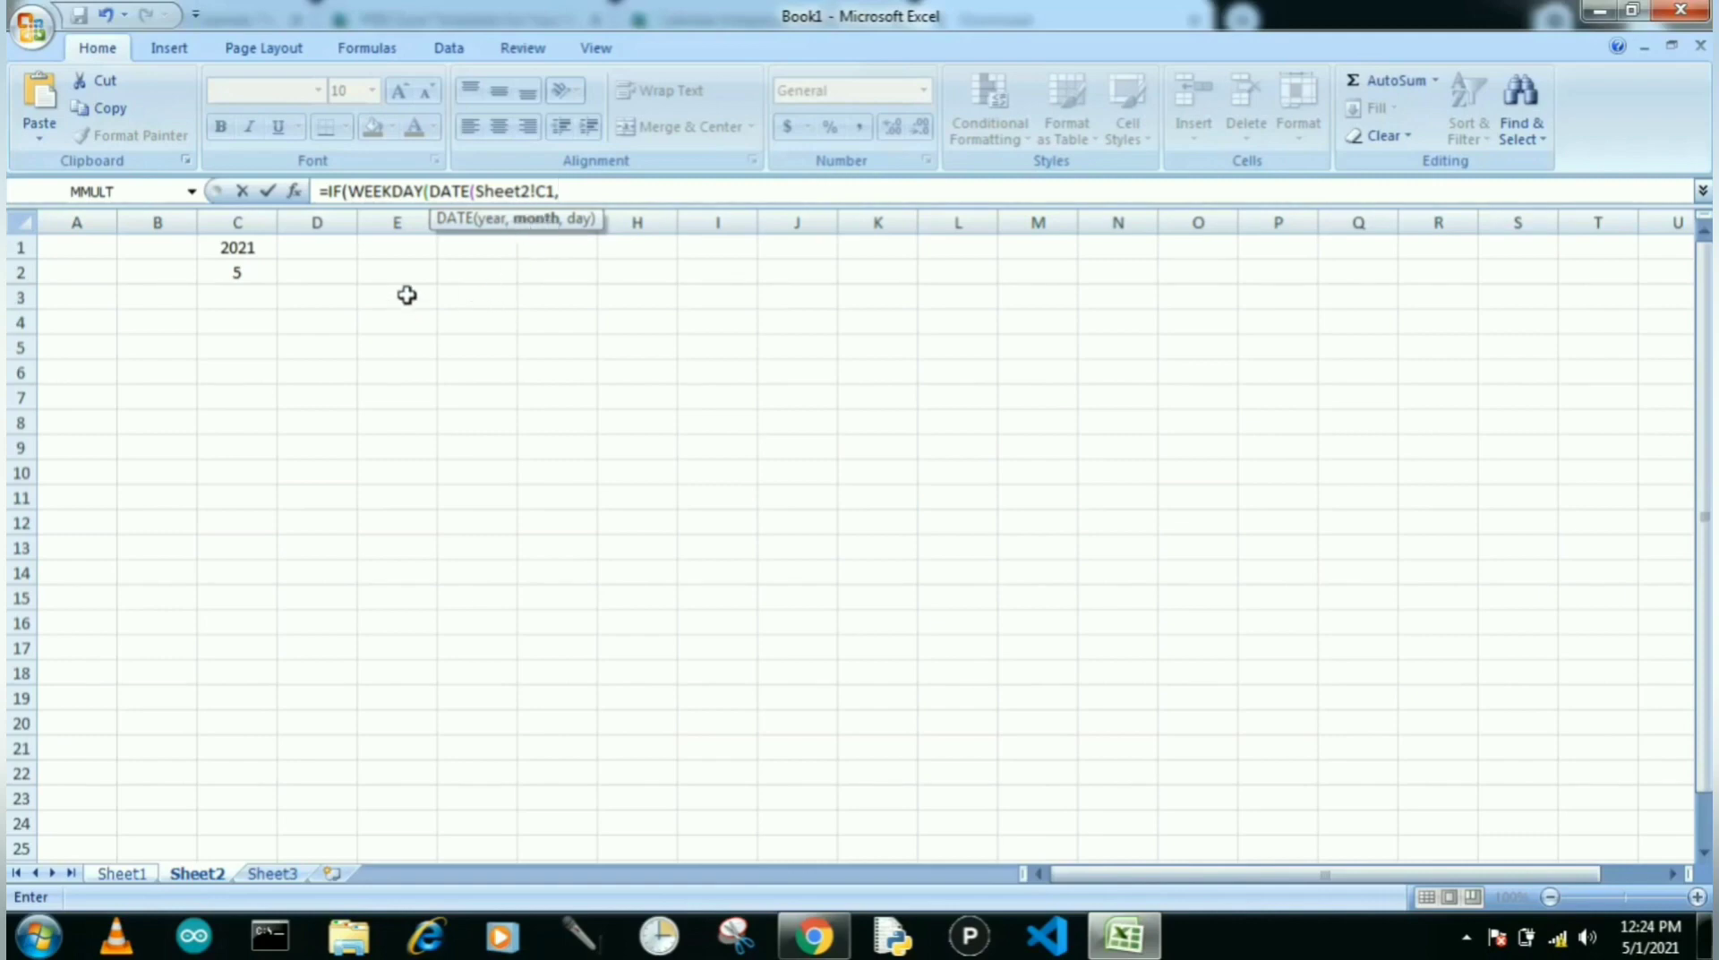
left_click(226, 273)
type(",")
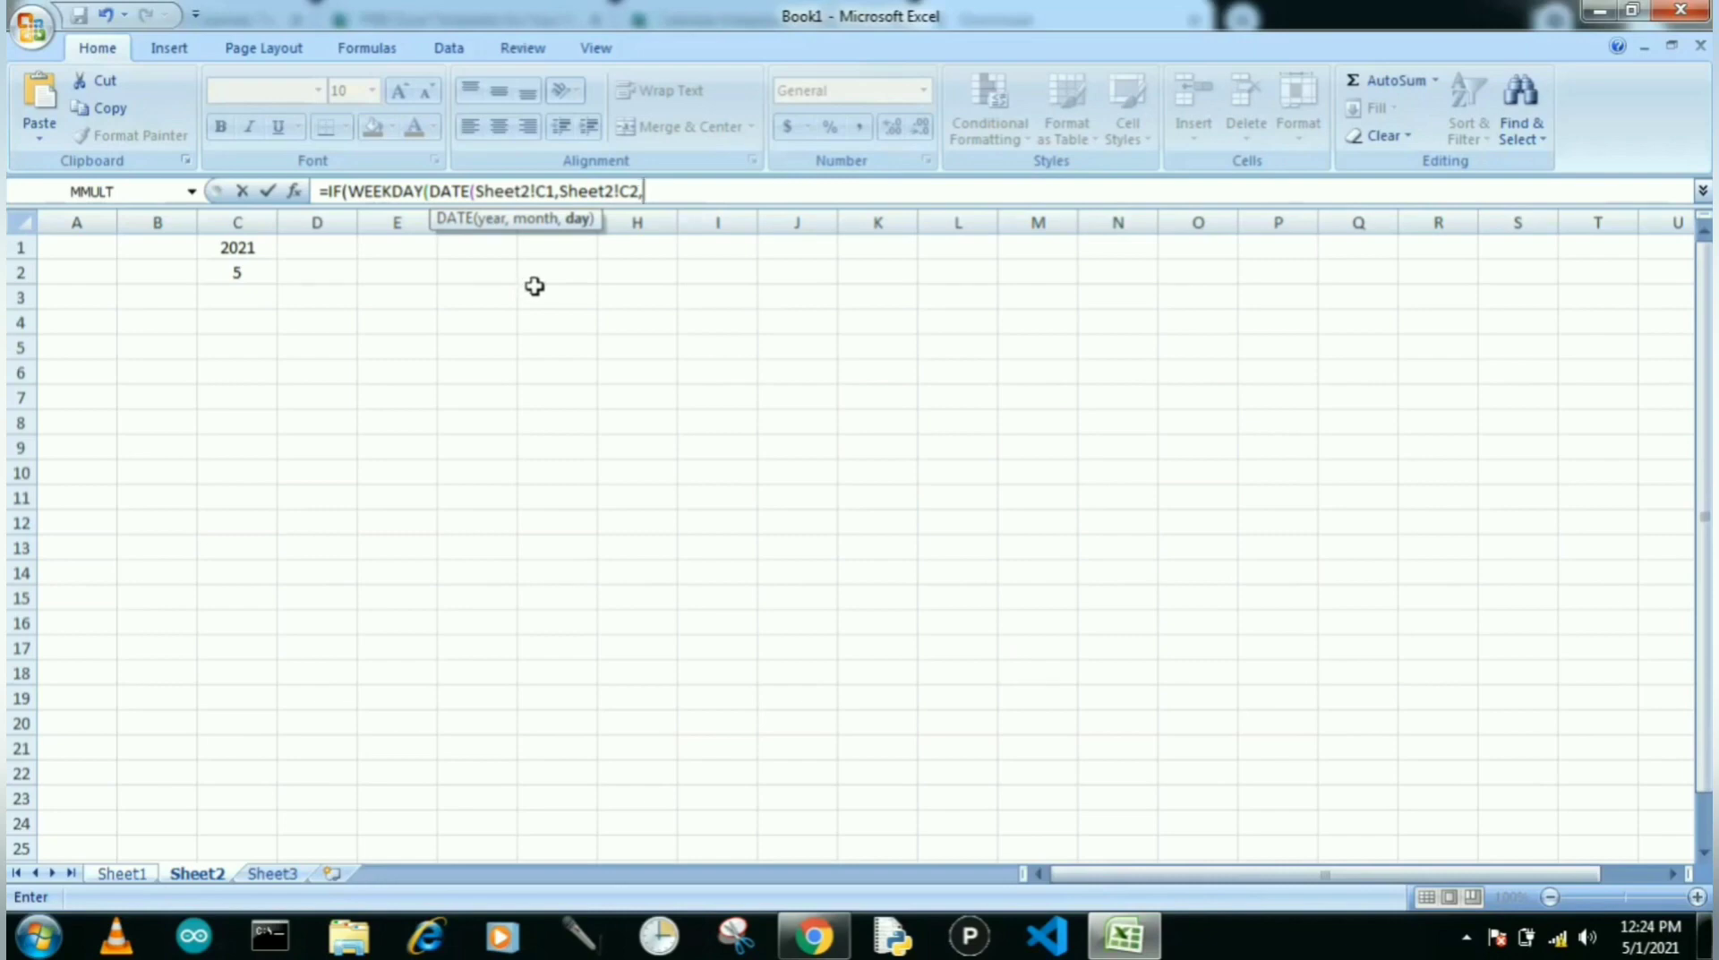
type("1)")
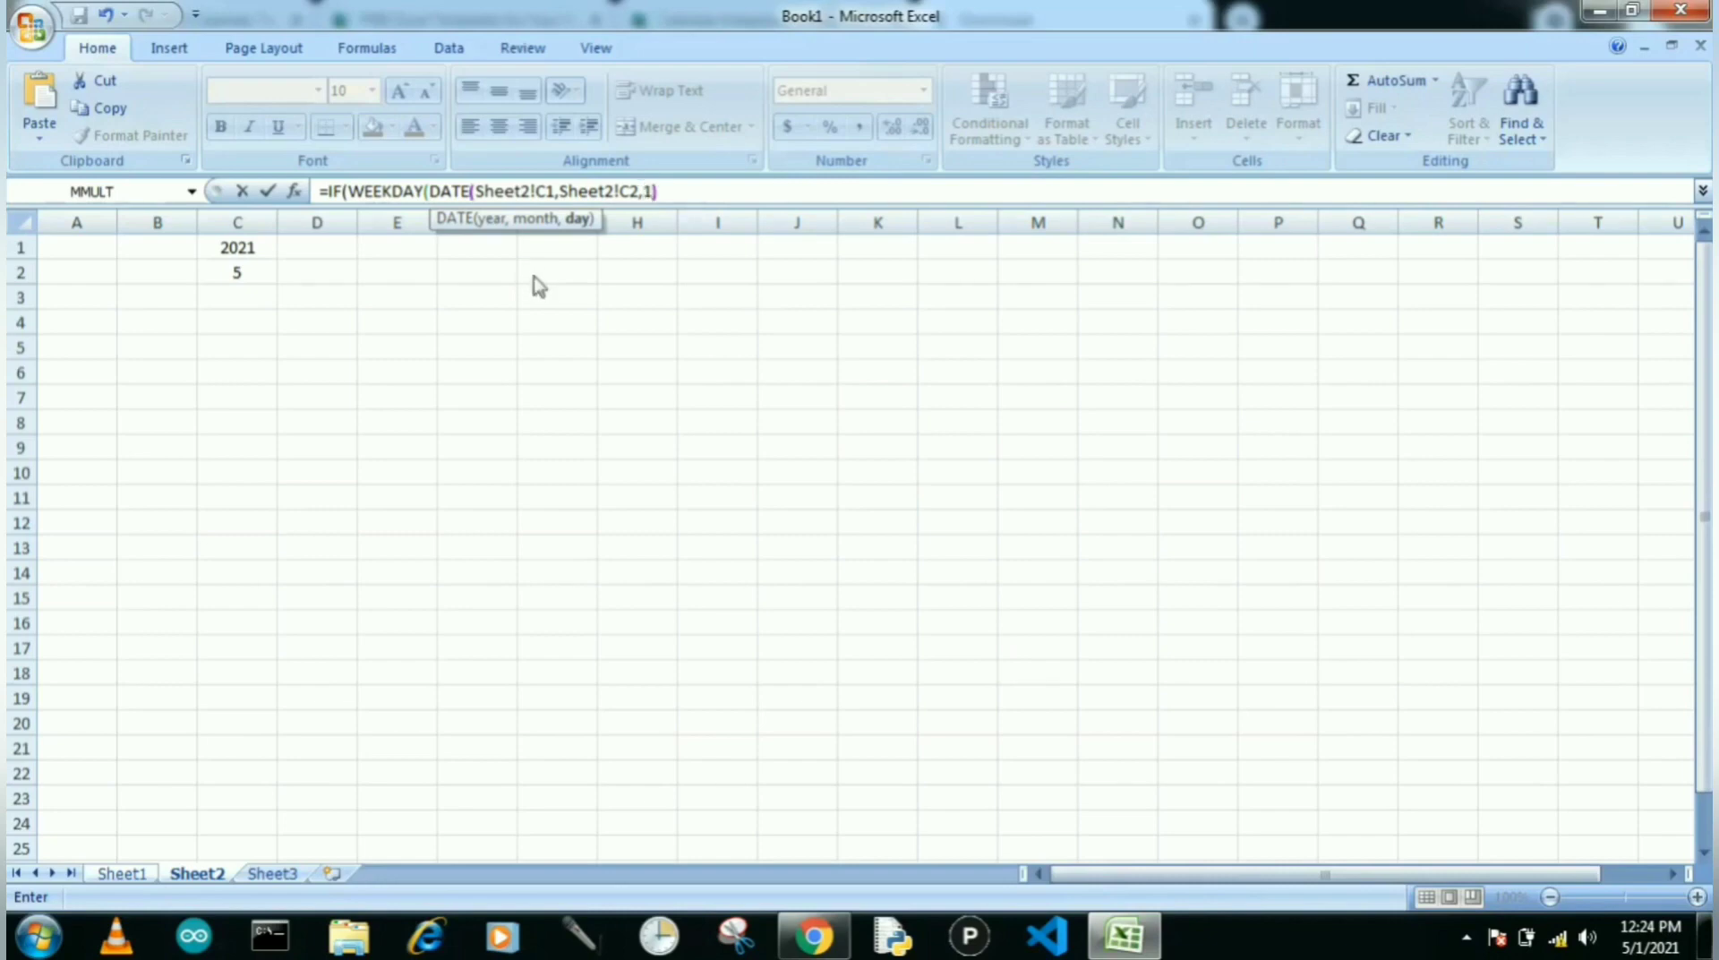
- Make both Sheet2 references in the DATE function absolute, as $C$1 and $C$2
left_click(537, 191)
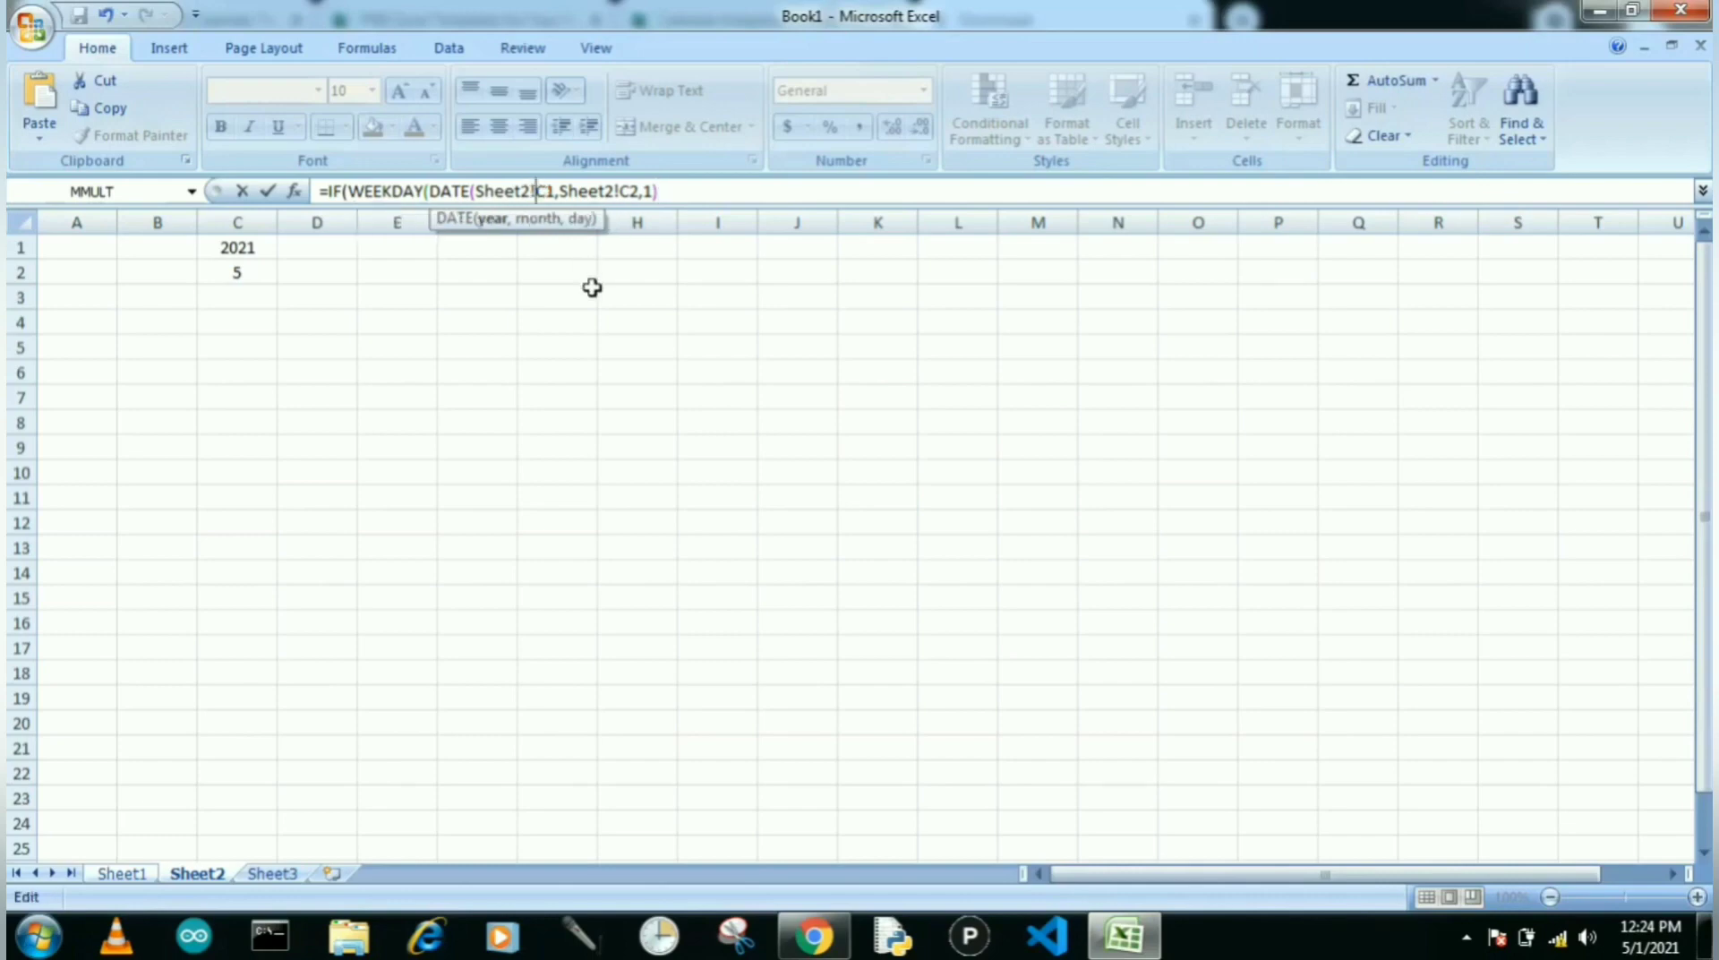
type("$")
left_click(556, 191)
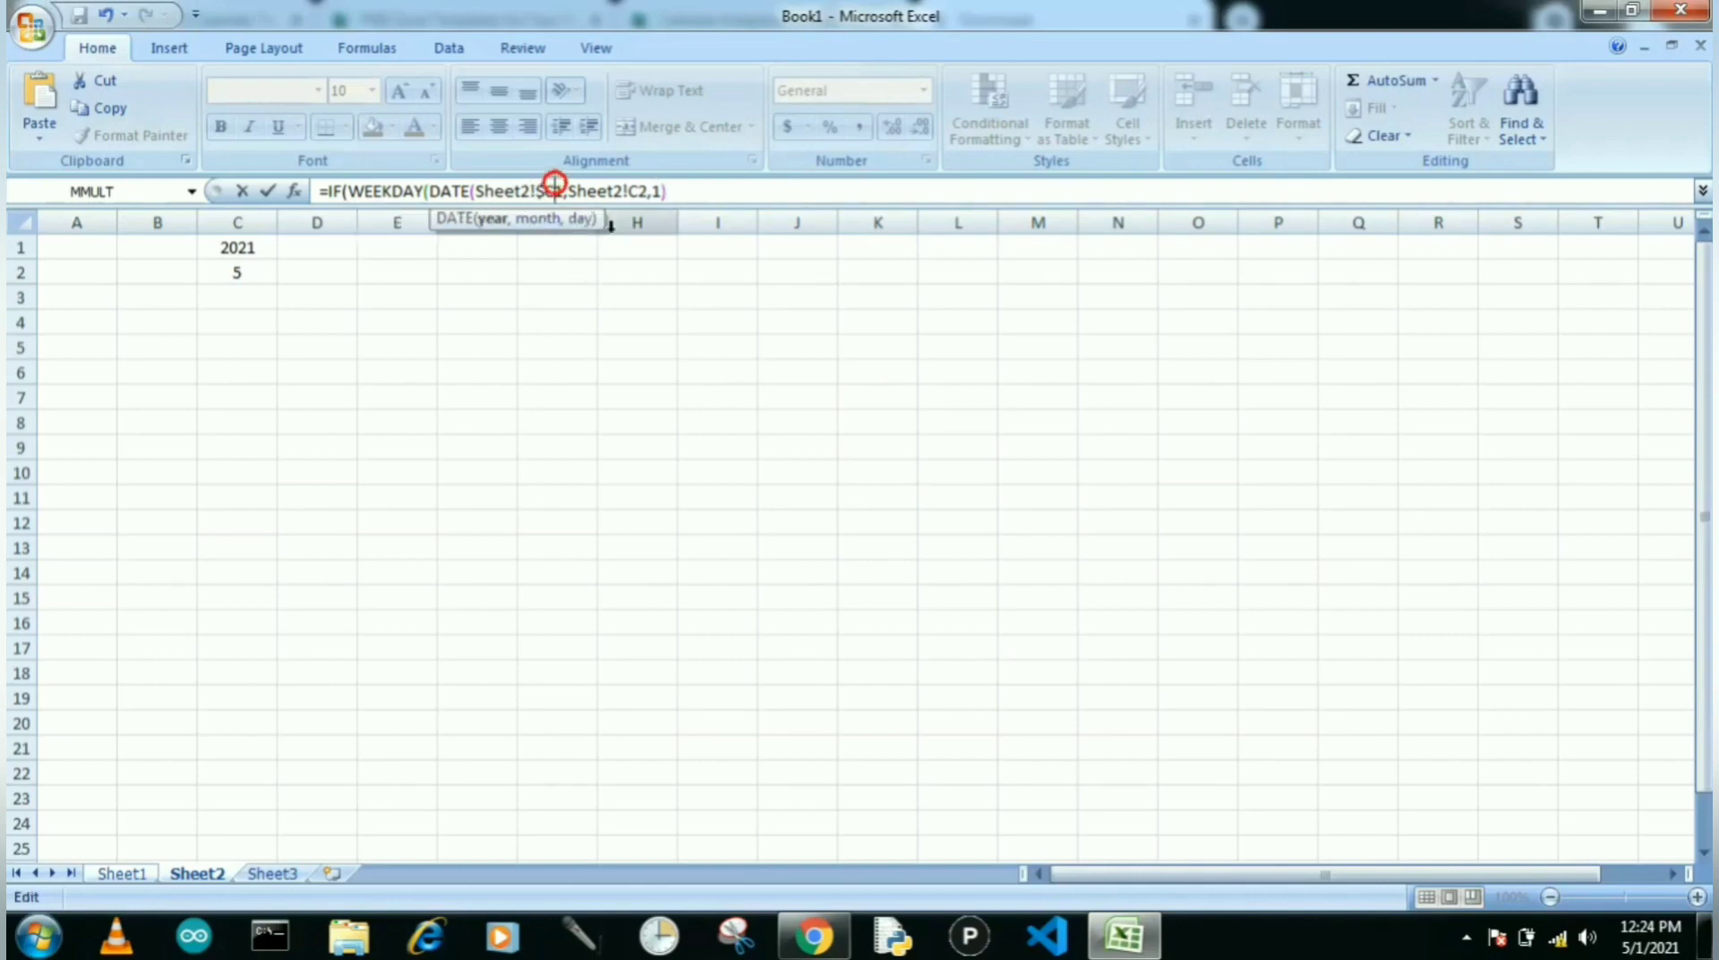
type("$")
left_click(637, 191)
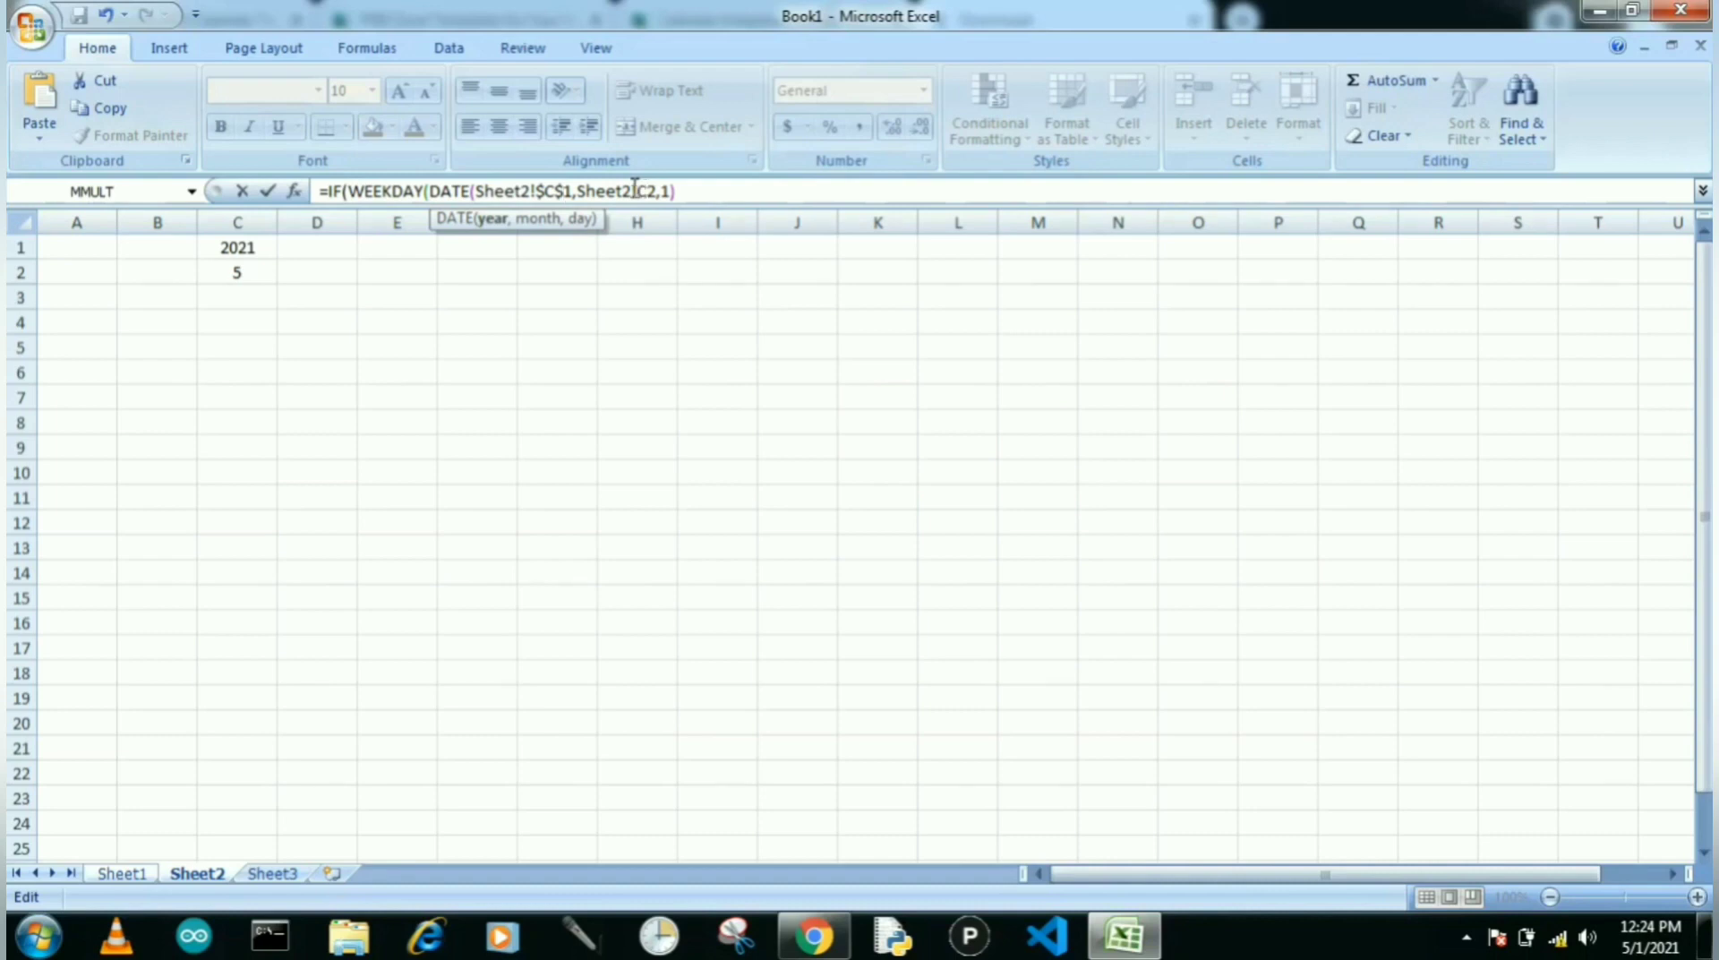
left_click(638, 190)
type("$")
left_click(660, 191)
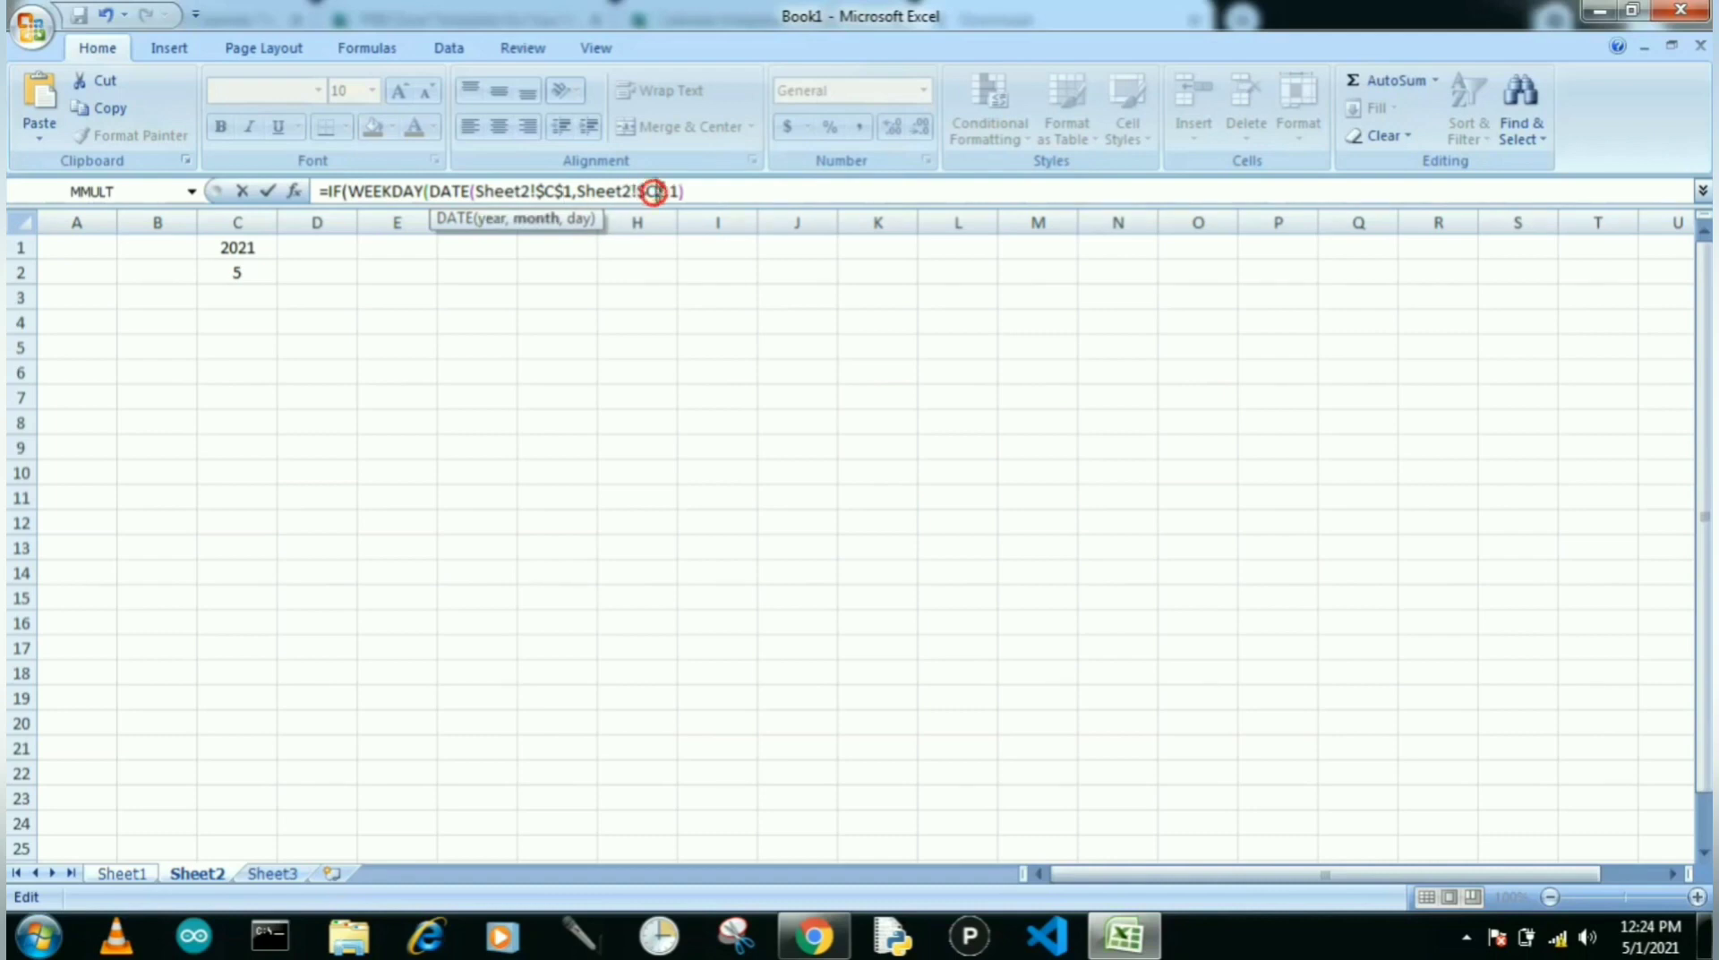
type("$2,")
left_click(649, 191)
- Give WEEKDAY the return type 2 and compare its result with an opened COLUMNS( function in the B7 formula
left_click(704, 191)
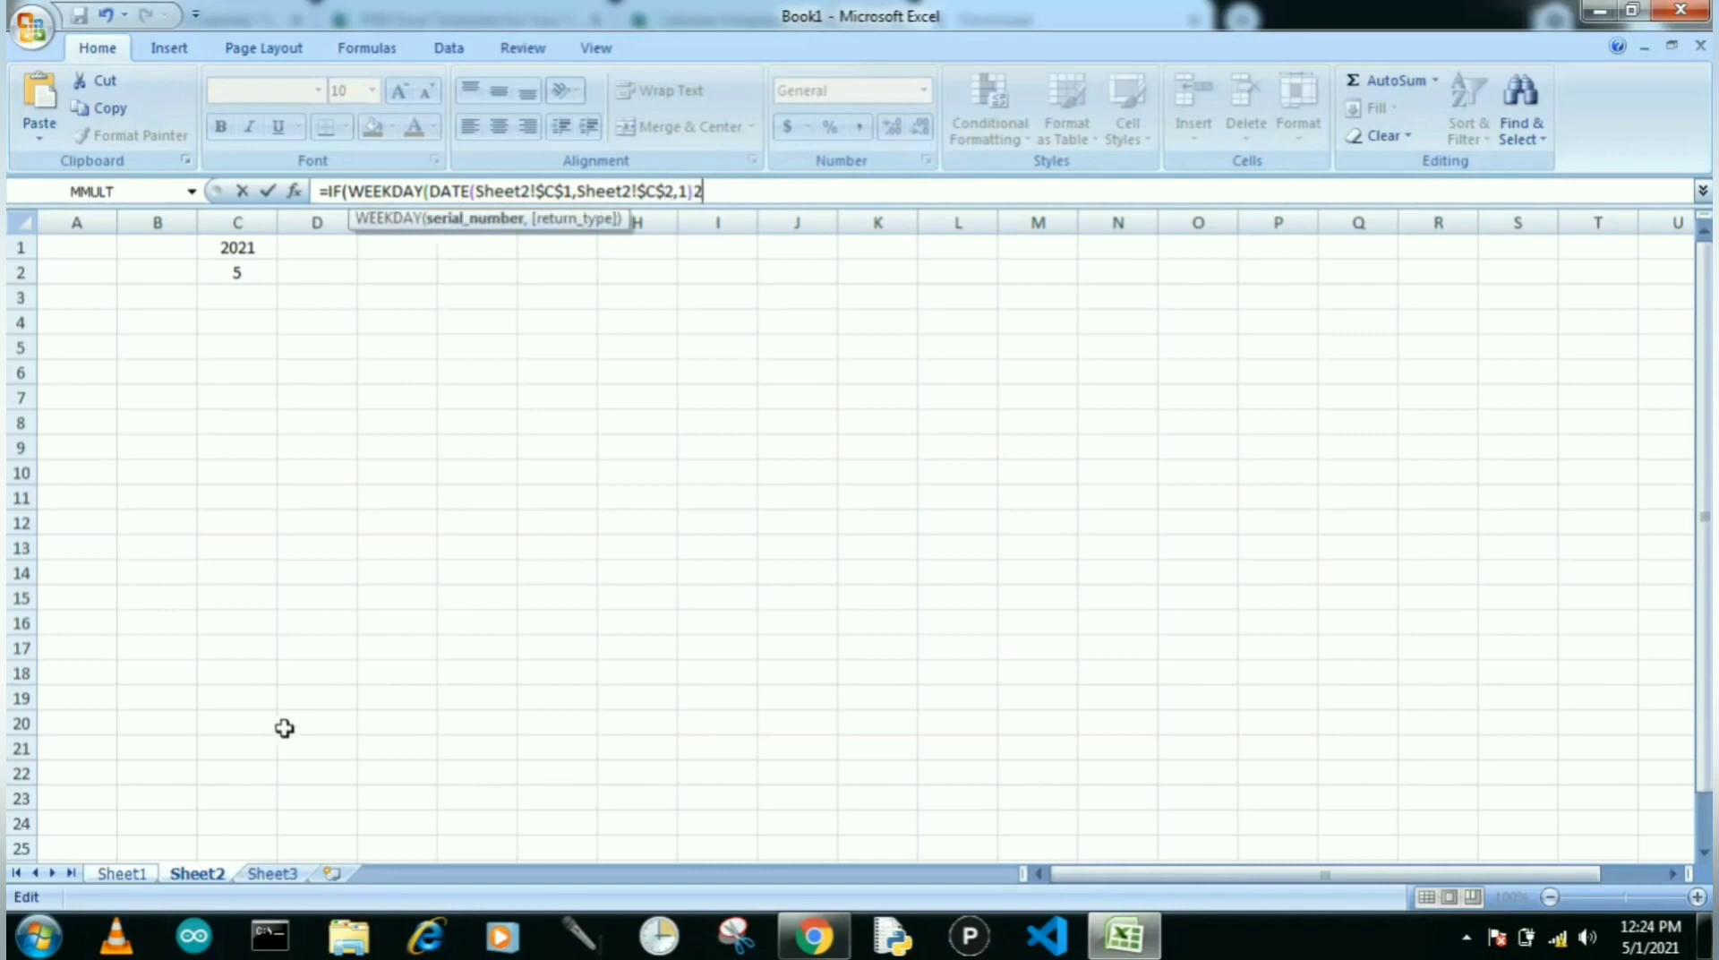
type(",")
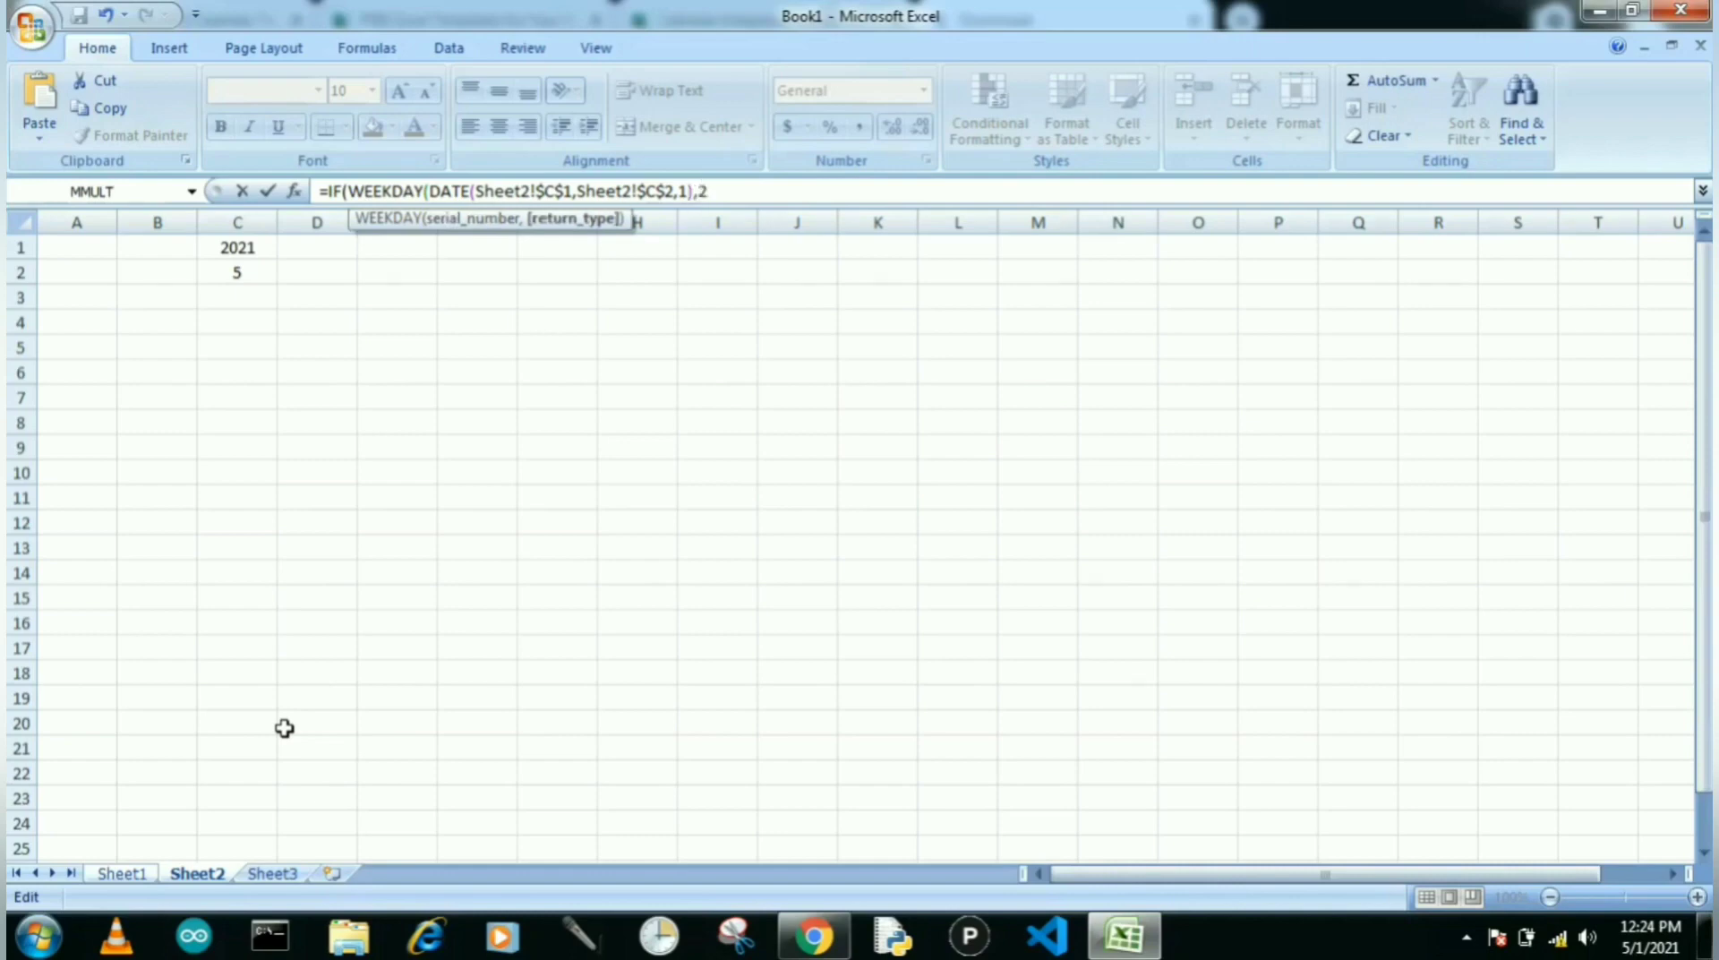
type("2)=")
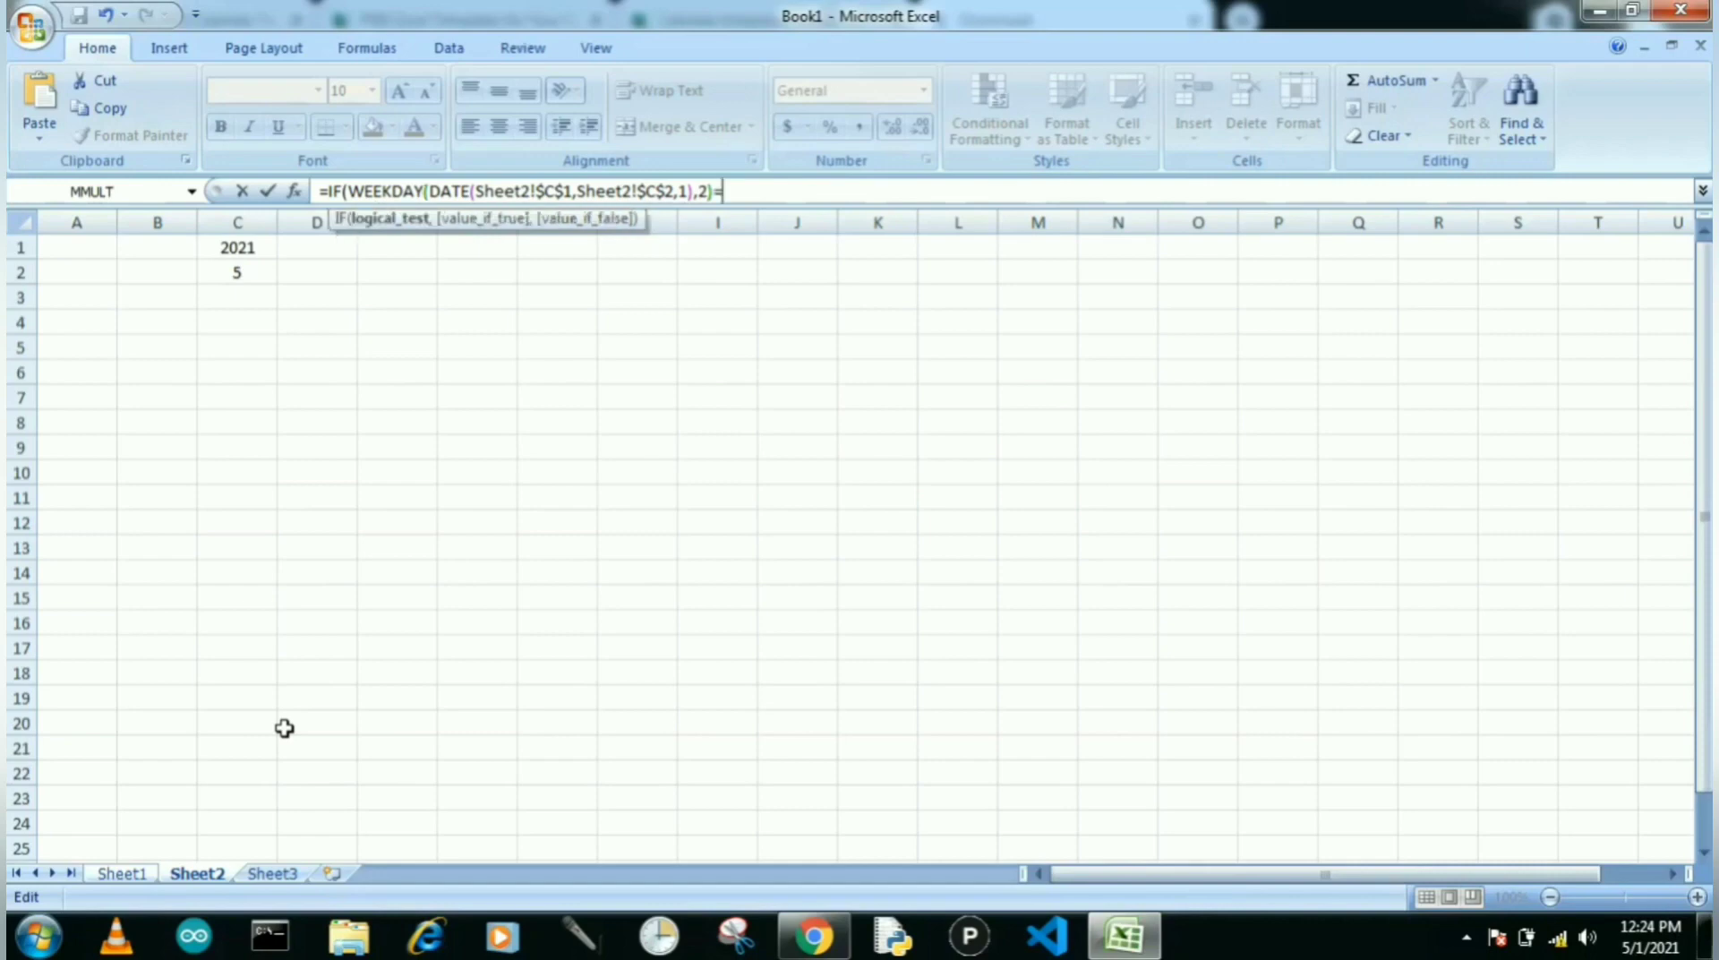
type("COUL")
key("BackSpace")
key("BackSpace")
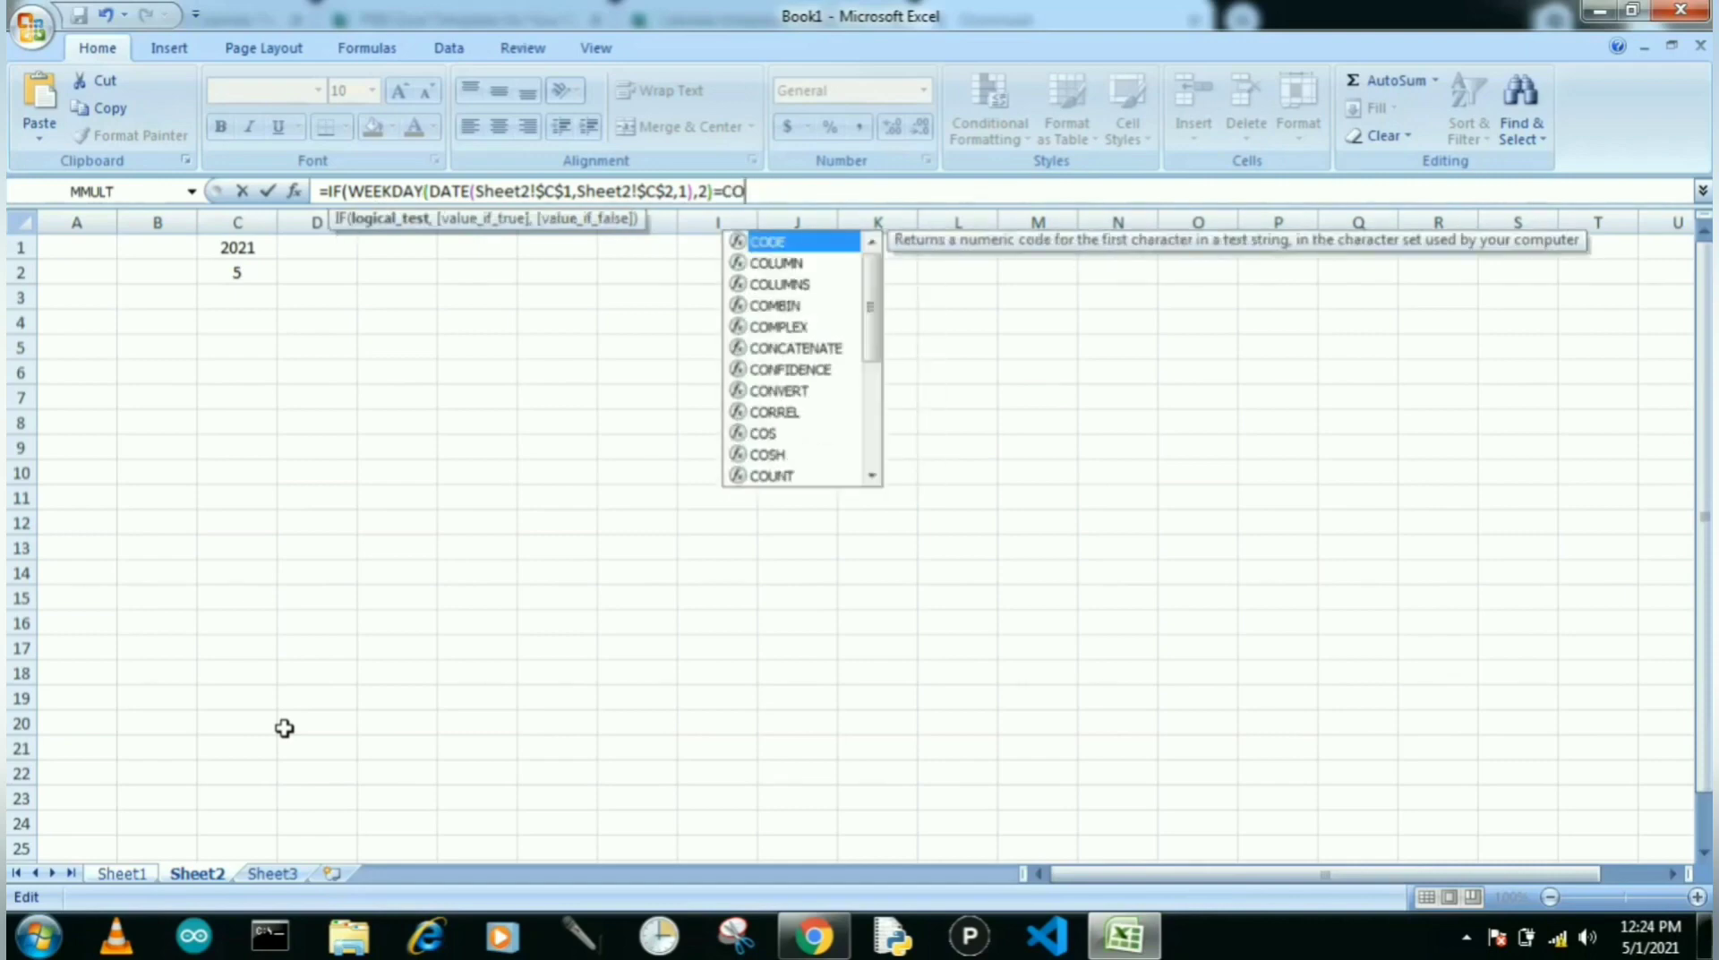
type("LUMN")
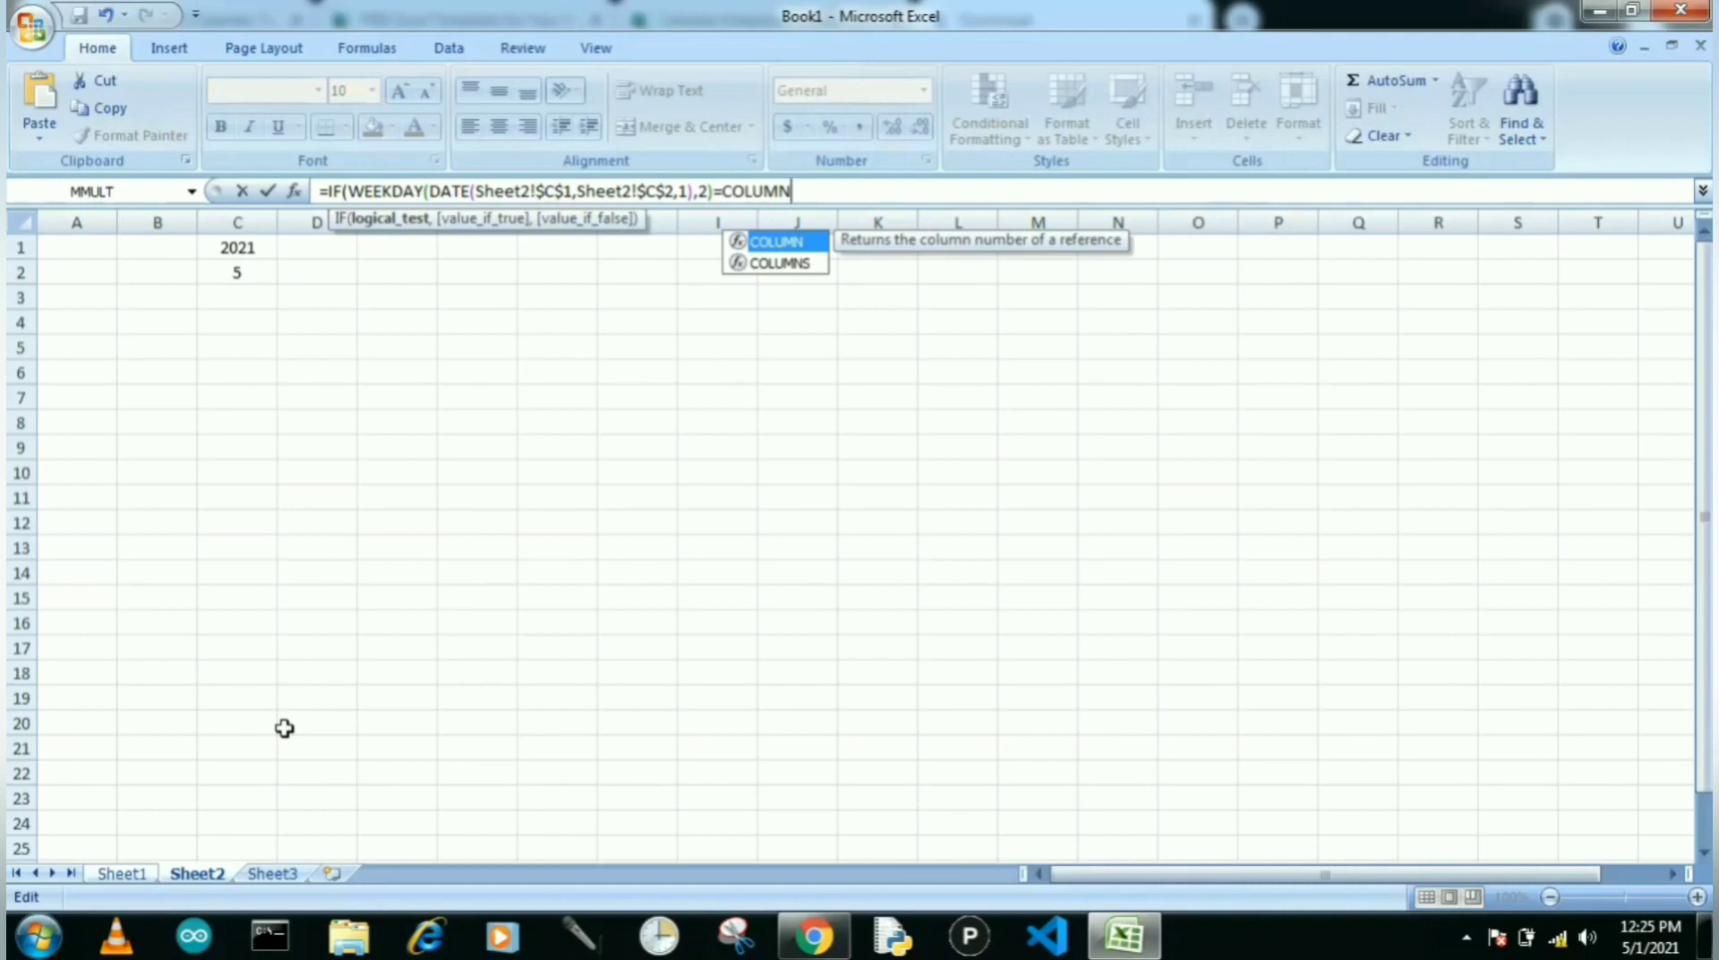
type("S")
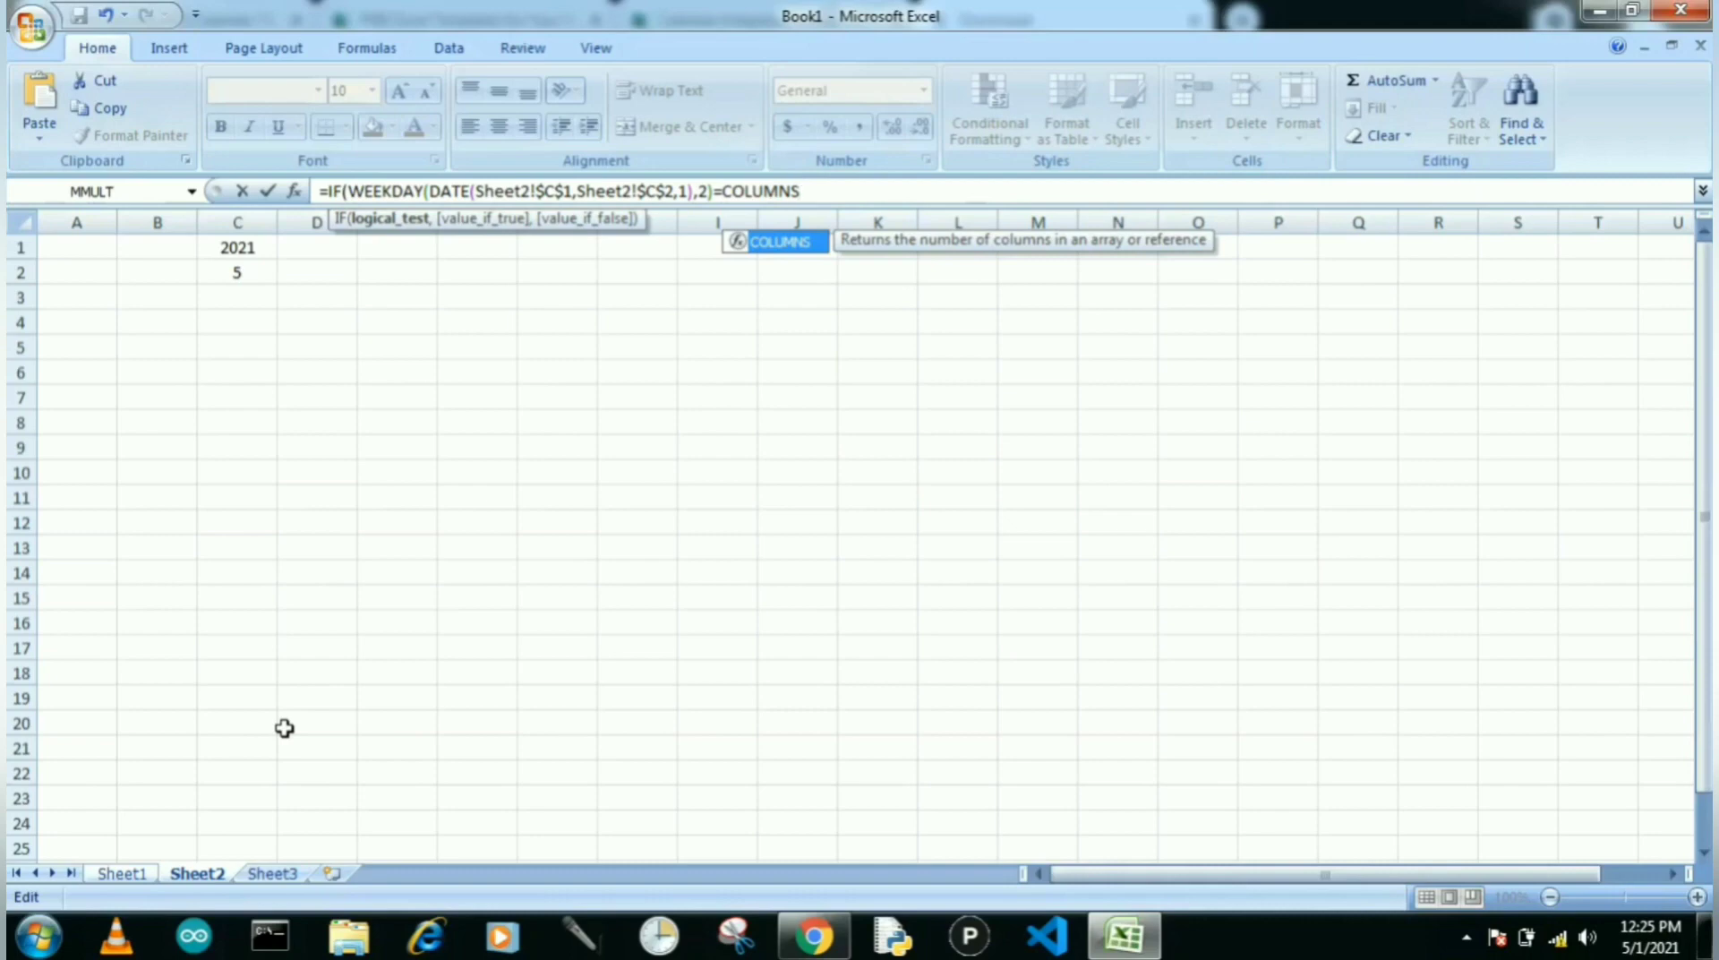
type("(")
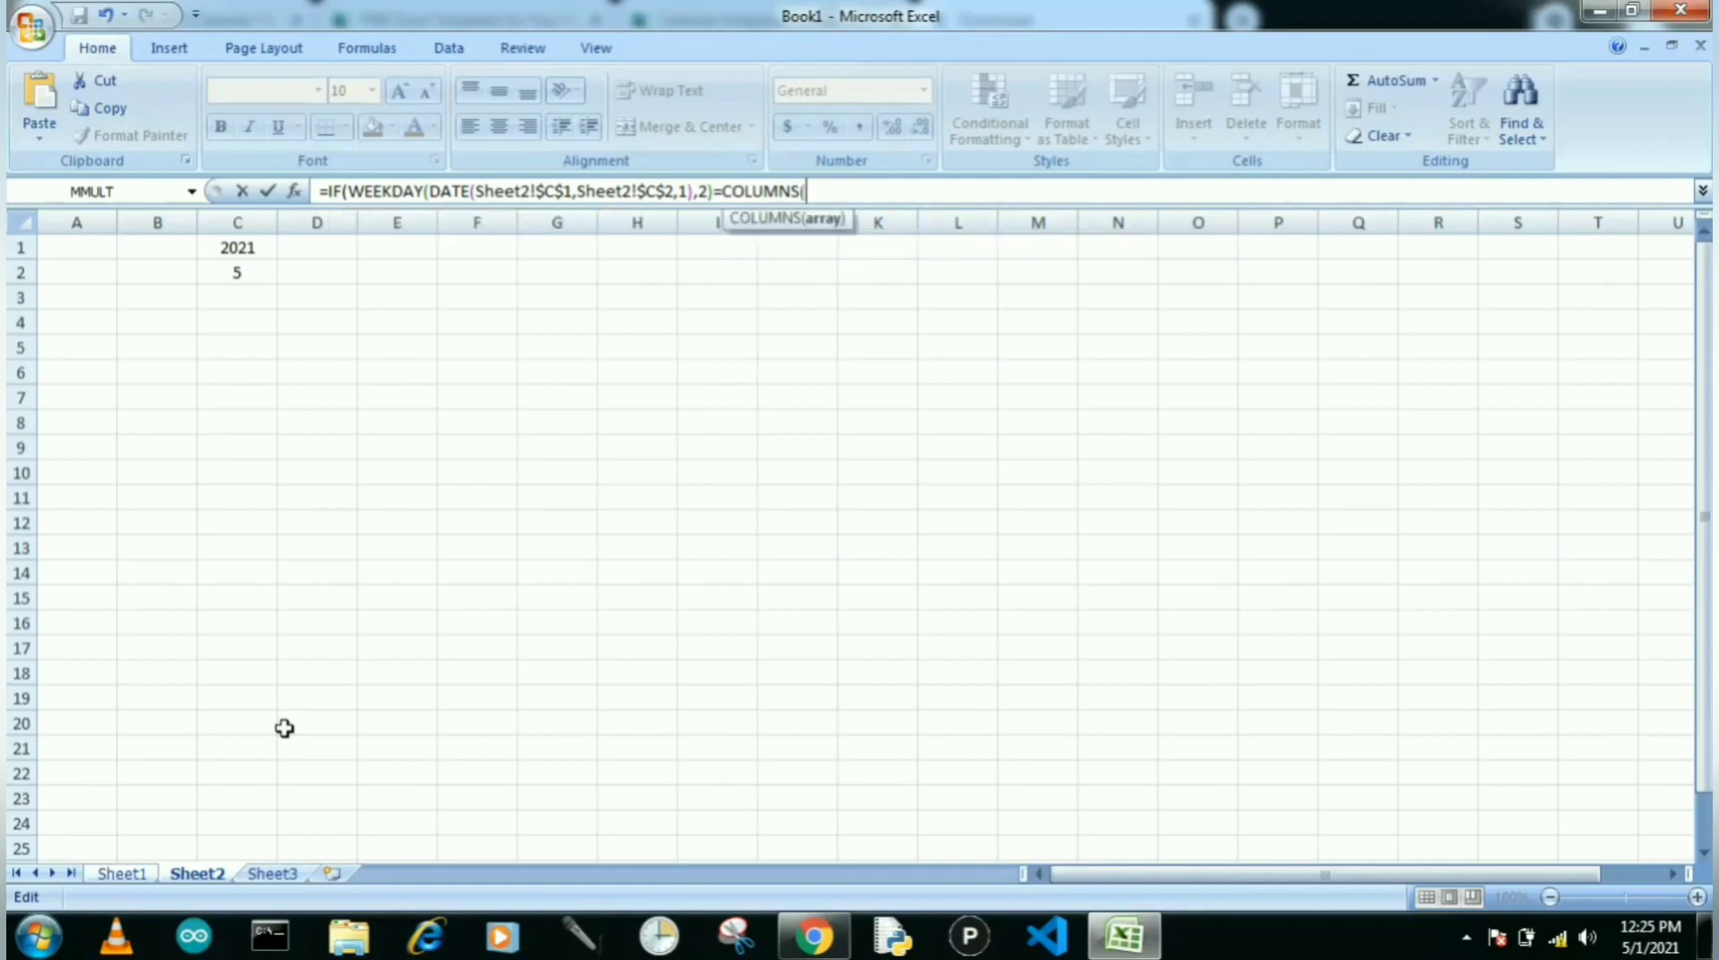
- Enter the range B7:B7 from Sheet1 as the array of COLUMNS, without any sheet name prefix
left_click(117, 874)
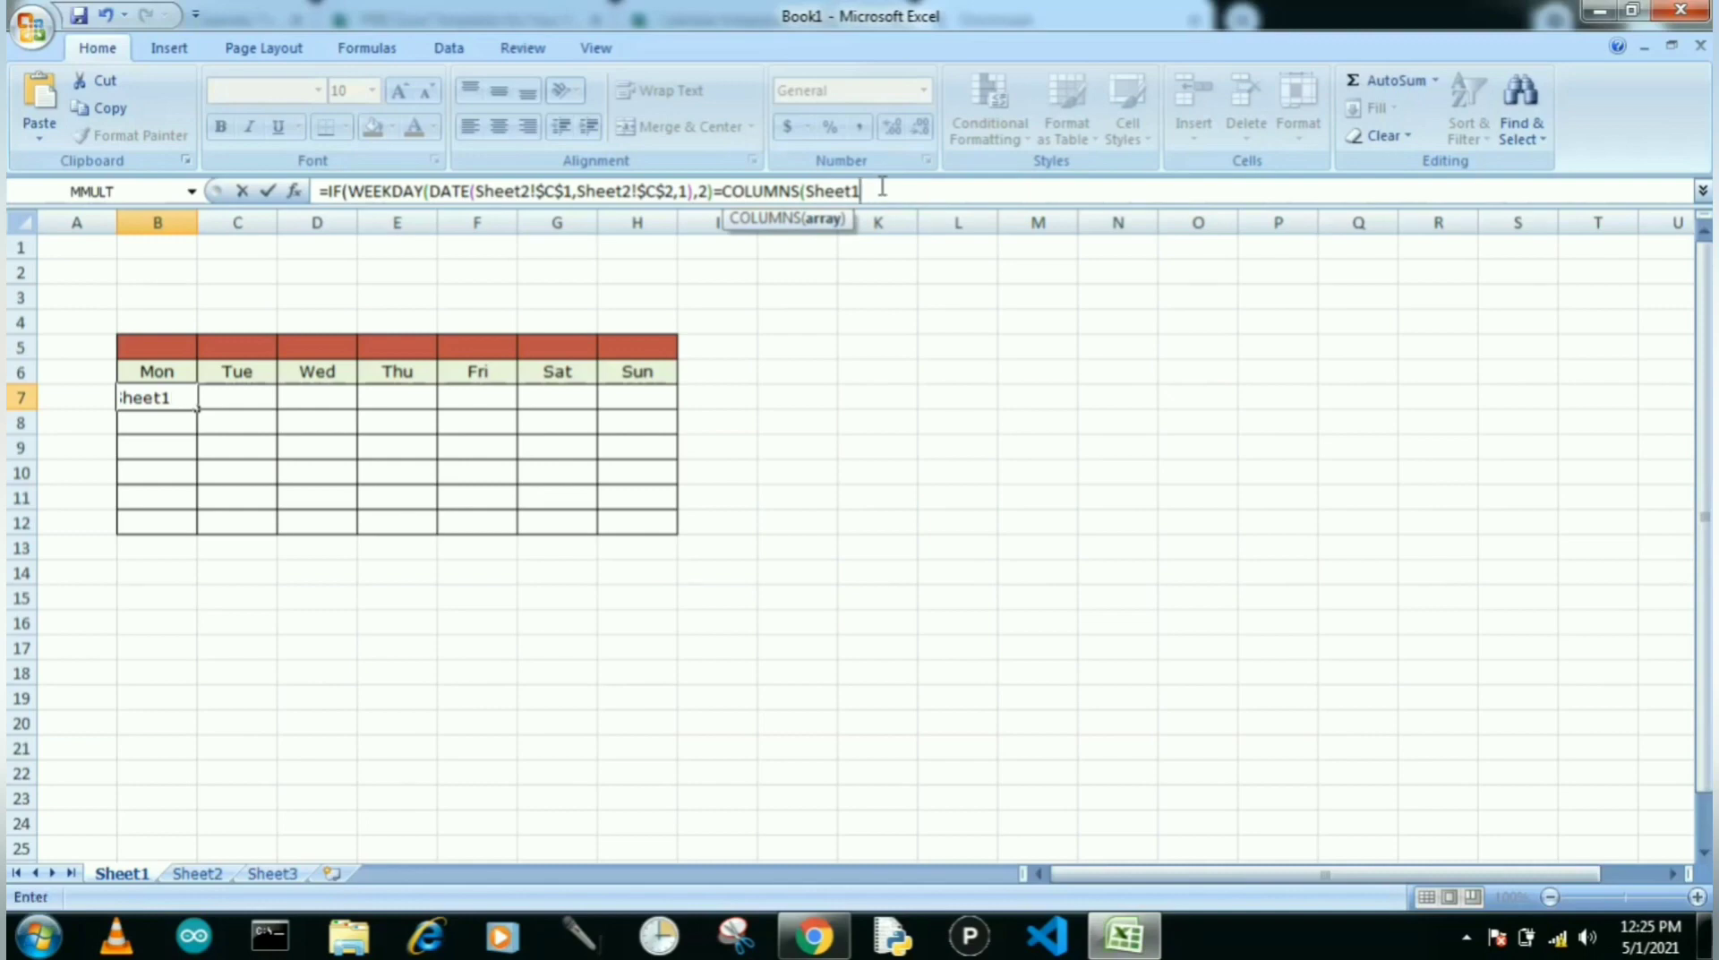
key("BackSpace")
key("BackSpace")
key("BackSpace")
key("BackSpace")
key("BackSpace")
key("BackSpace")
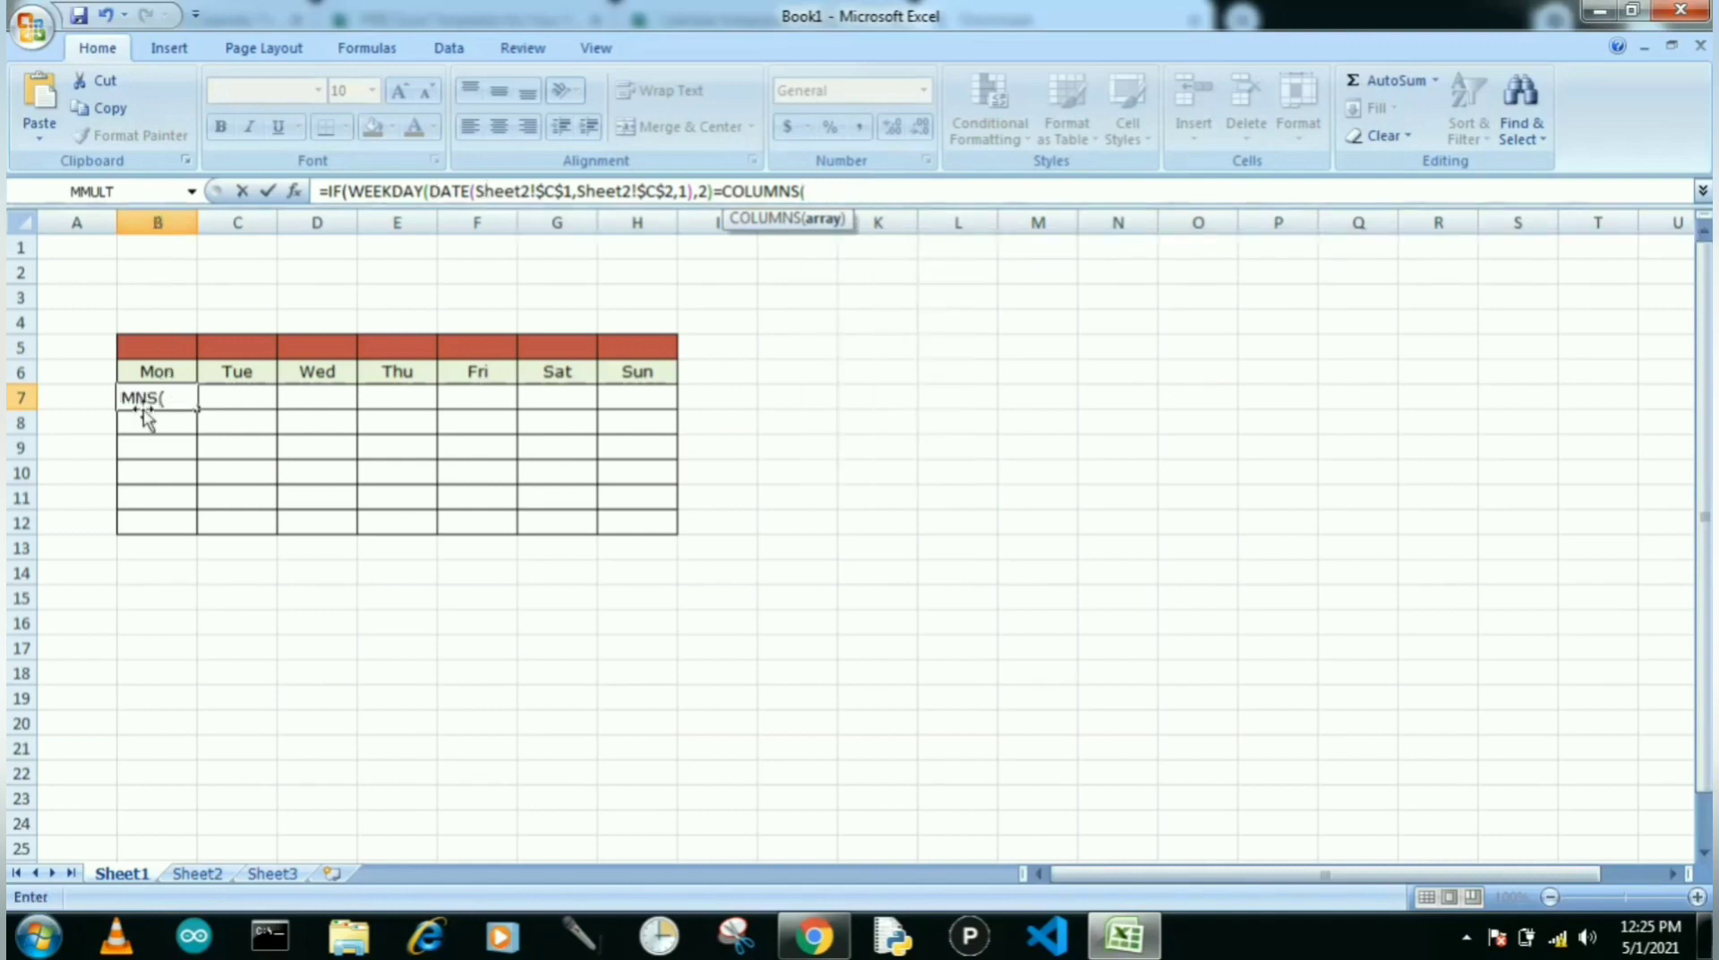
type("B")
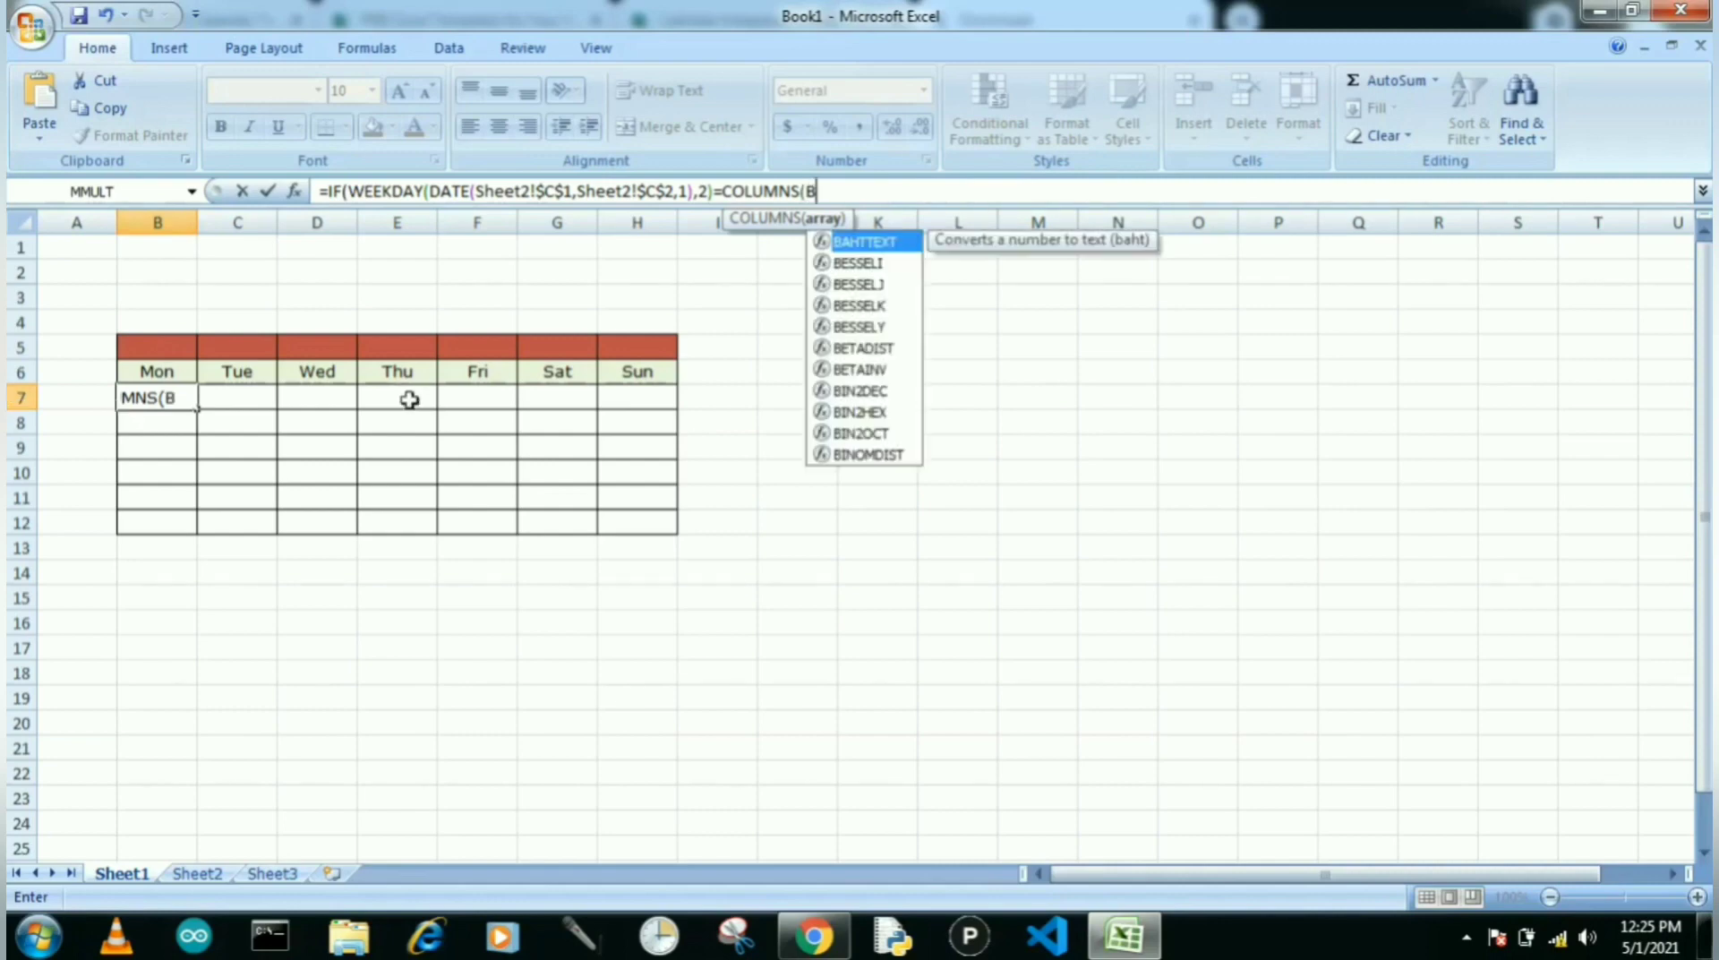
type("7")
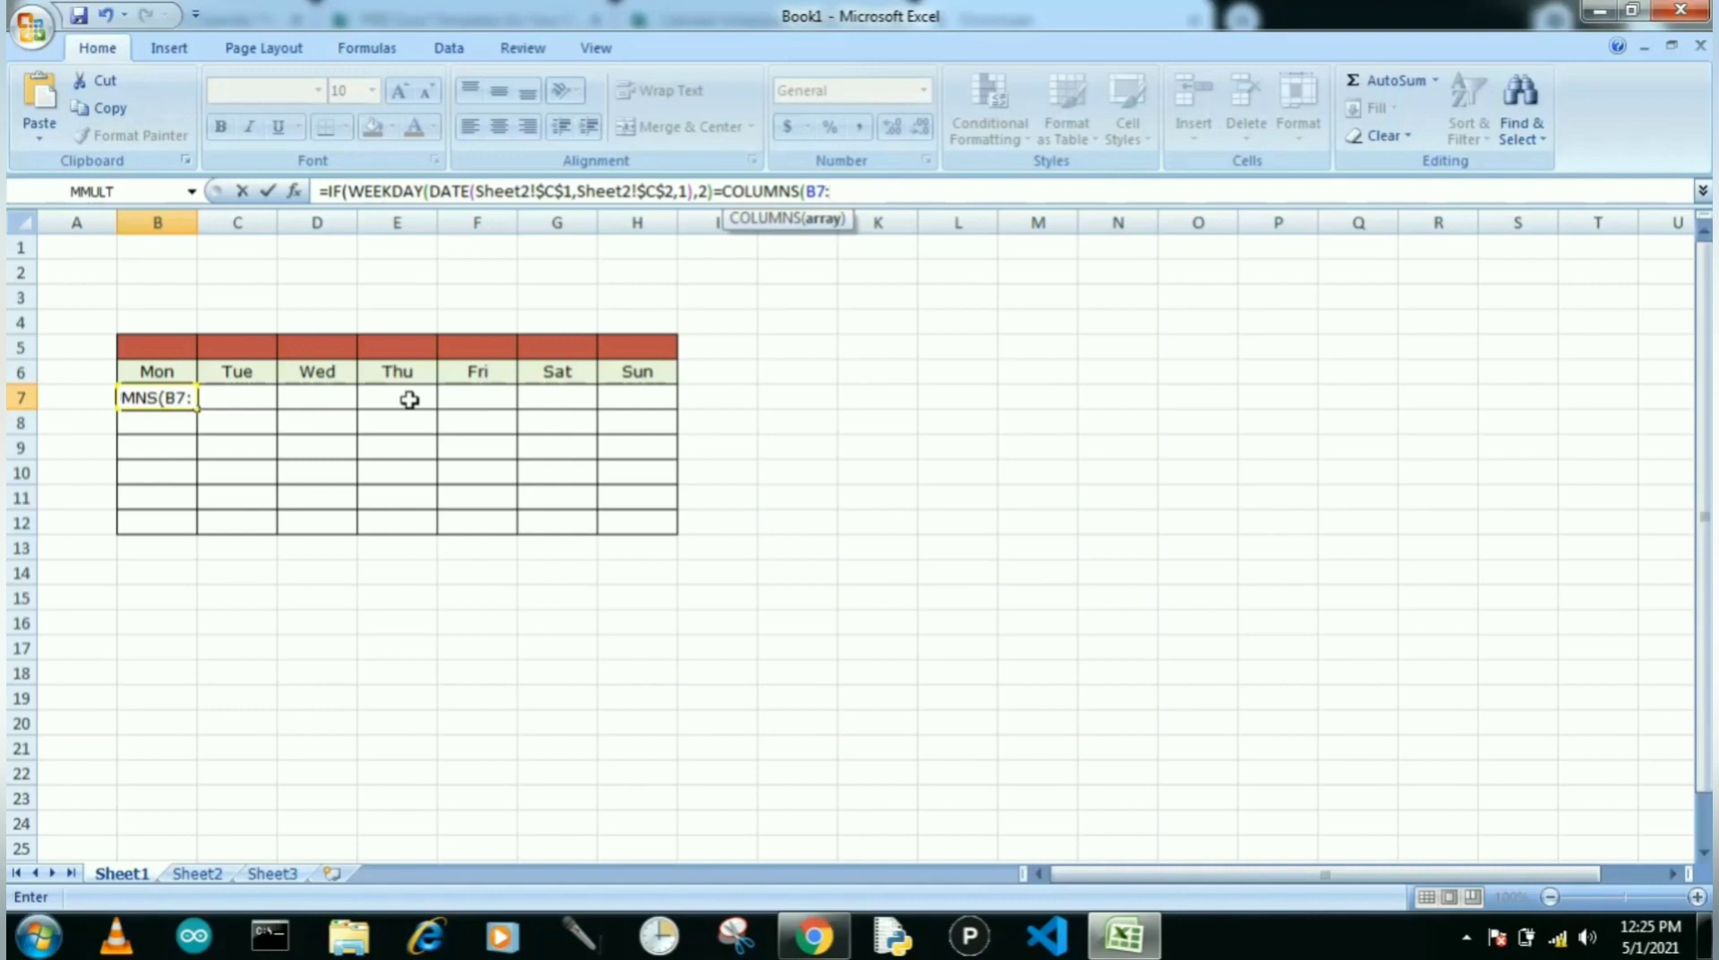
type(":B7")
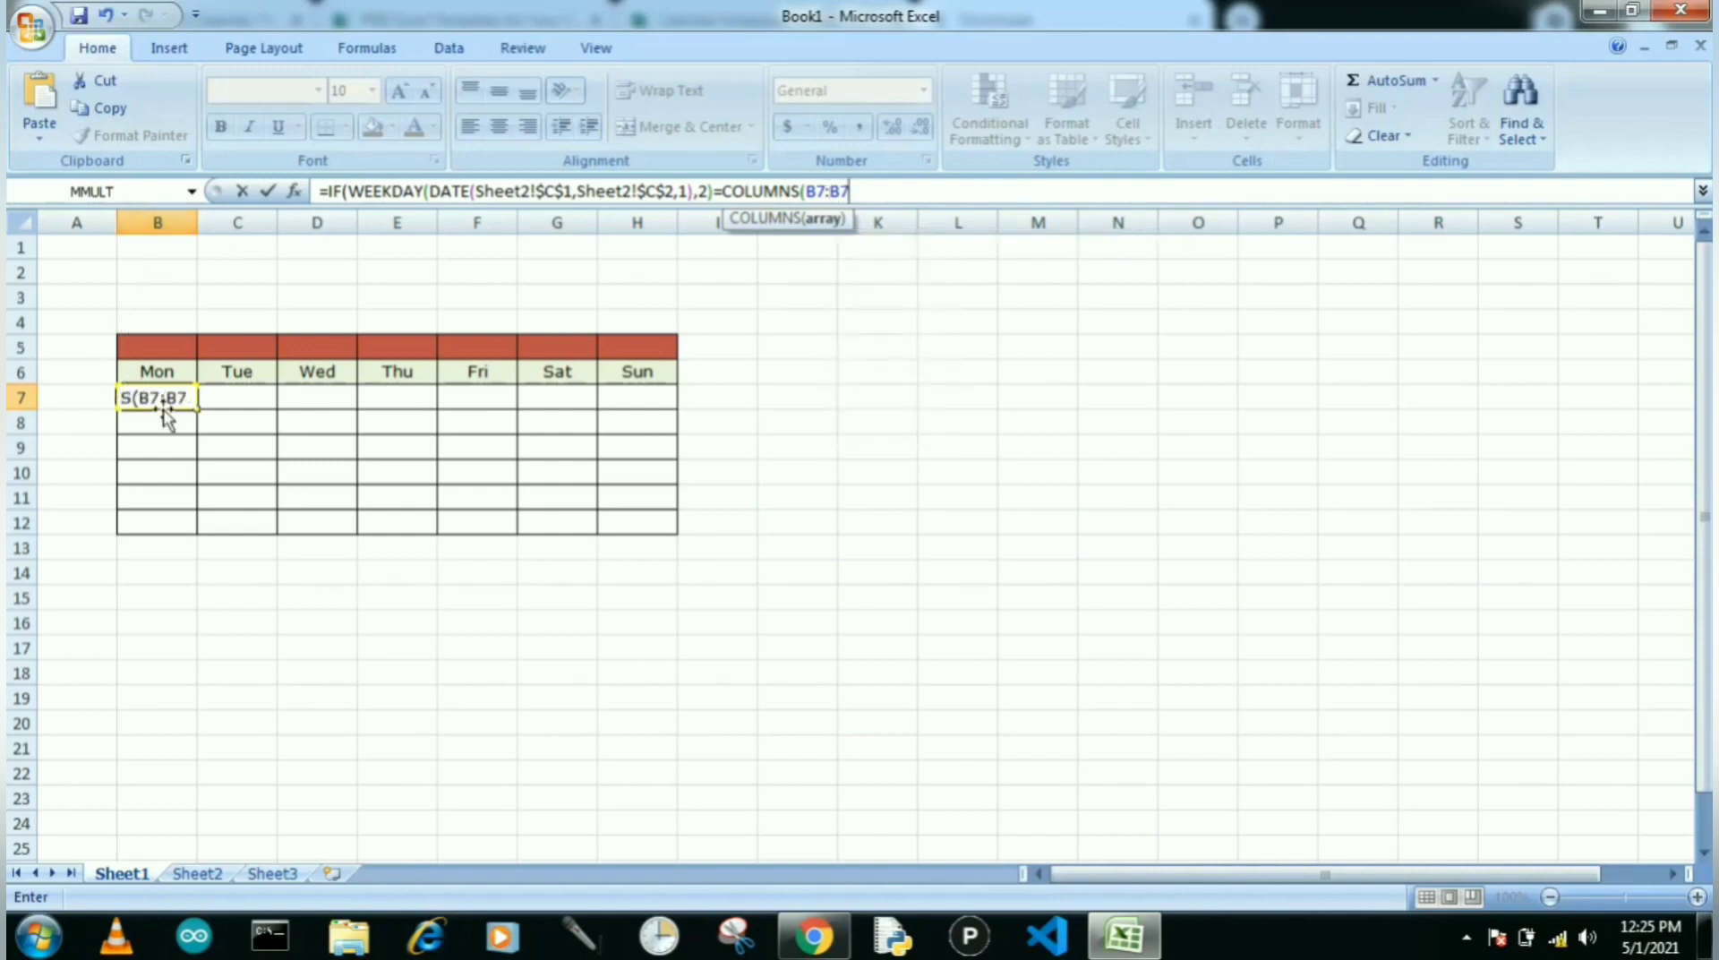
- Make the starting reference of the COLUMNS range absolute as $B$7 and close the function
left_click(805, 191)
type("$")
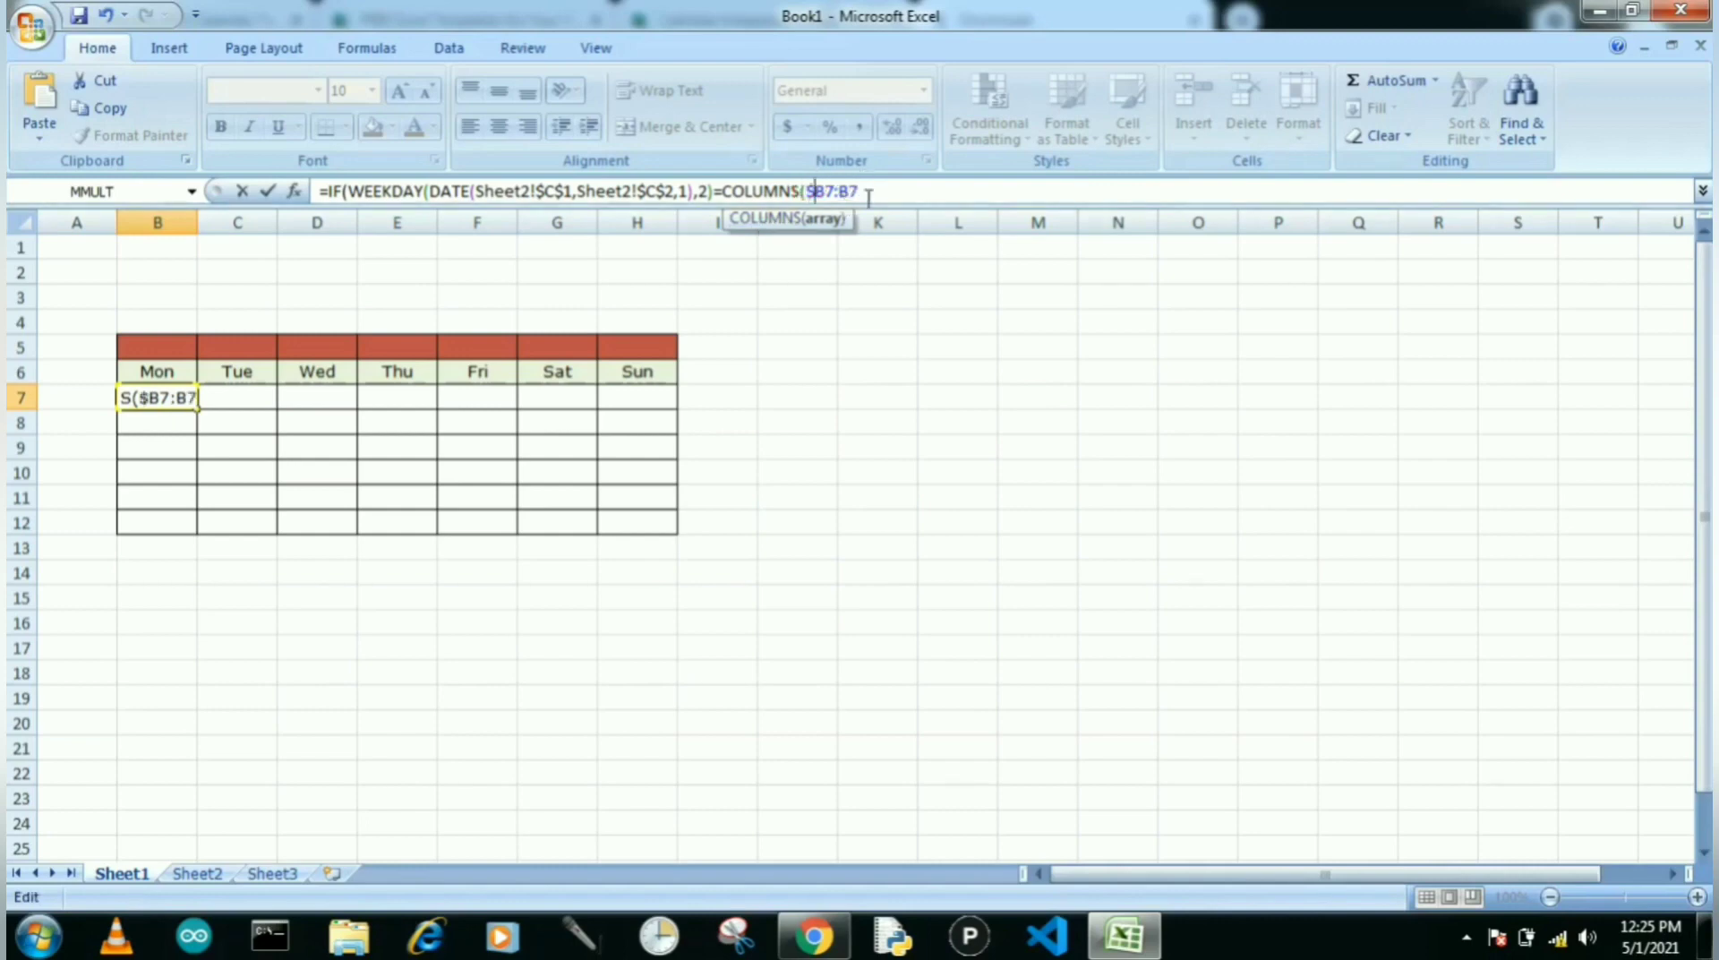
left_click(829, 191)
type("$")
key("End")
left_click(893, 195)
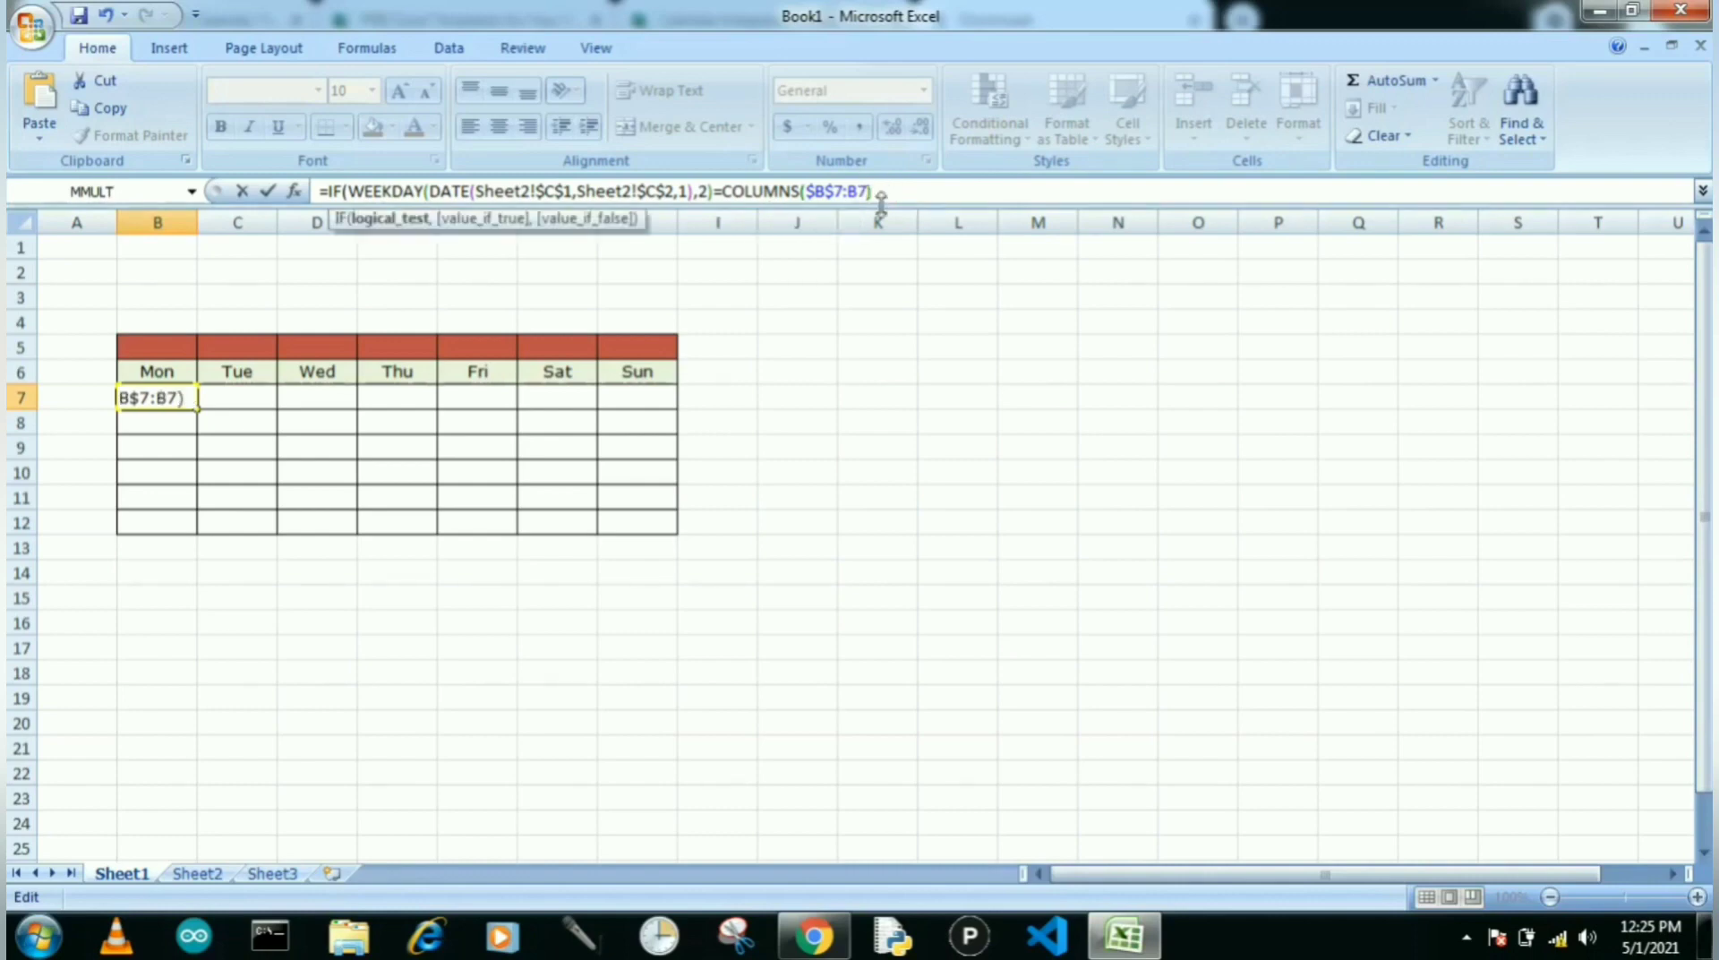
- Return 1 when the weekday test is true, and start the false value with a nested IF(ISNUMBER(A7)
type(",")
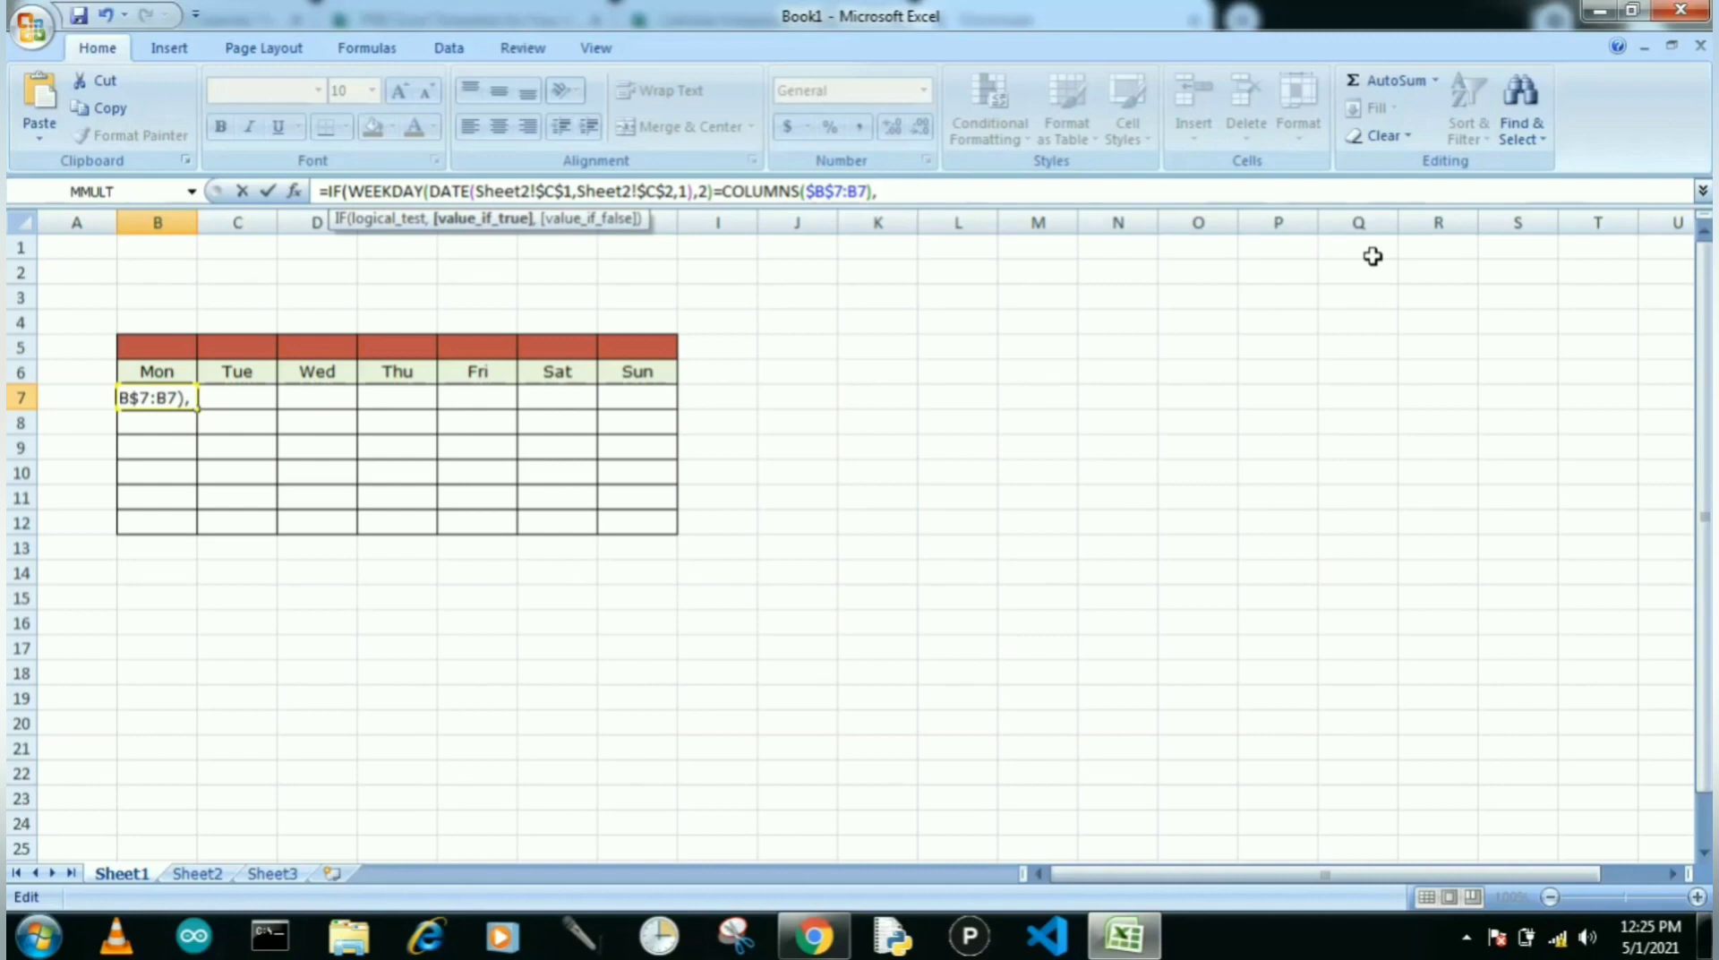
type("1,")
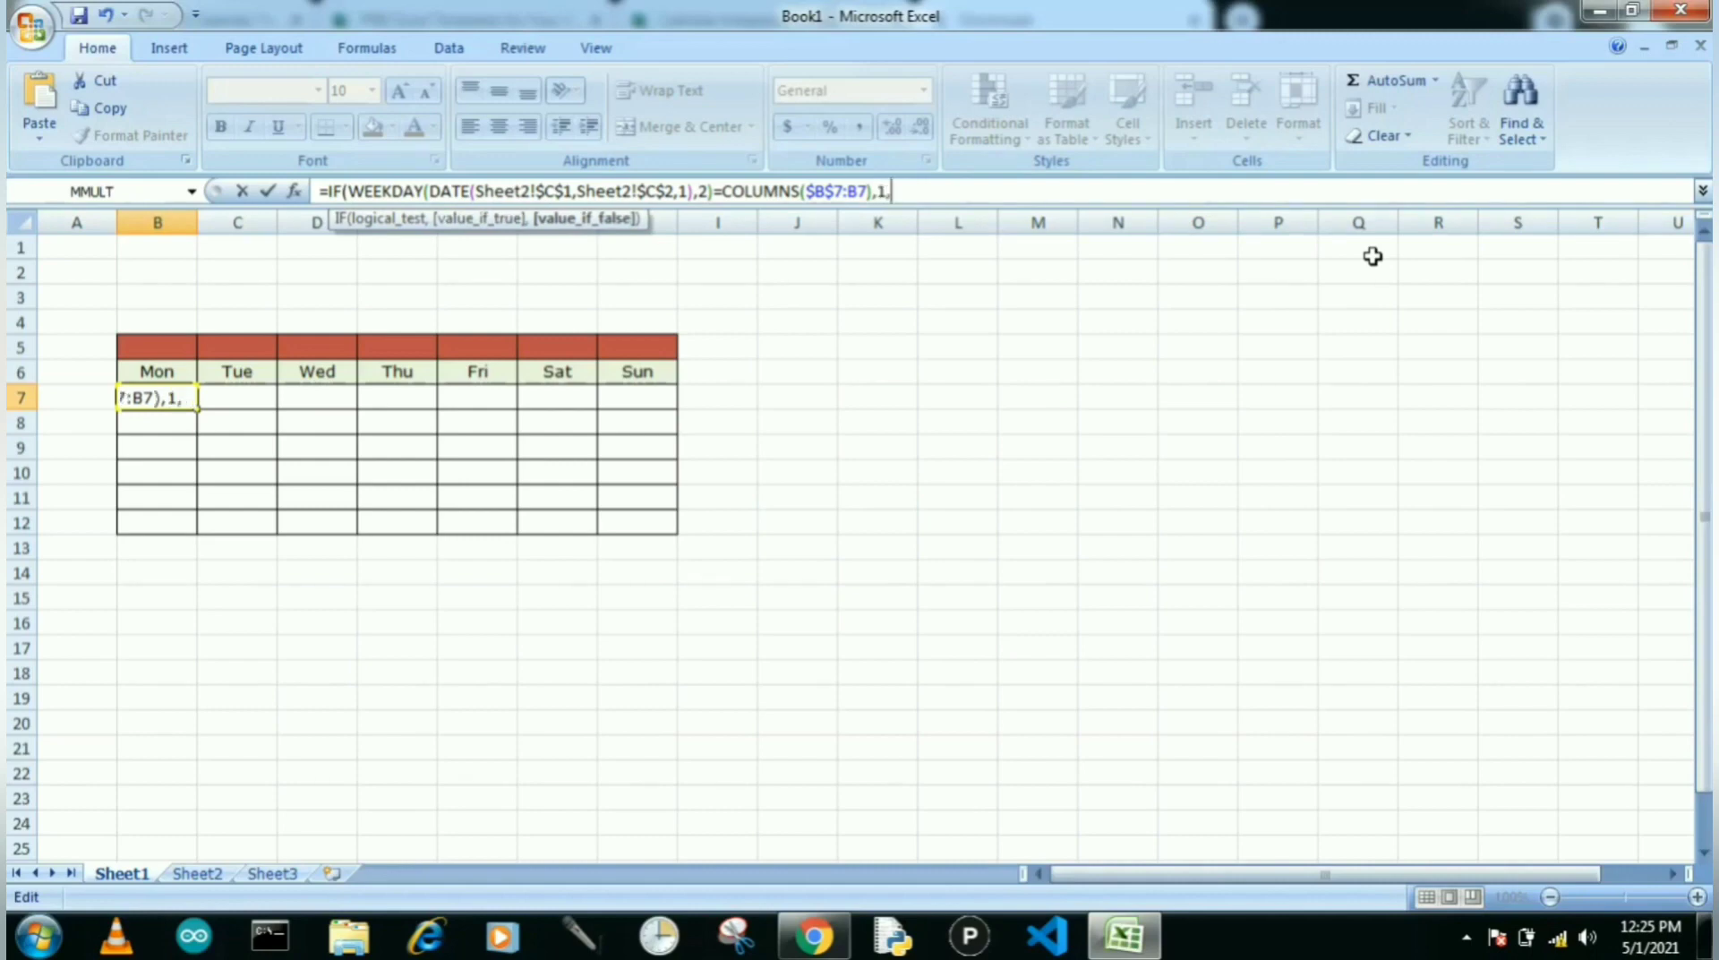
type("IF")
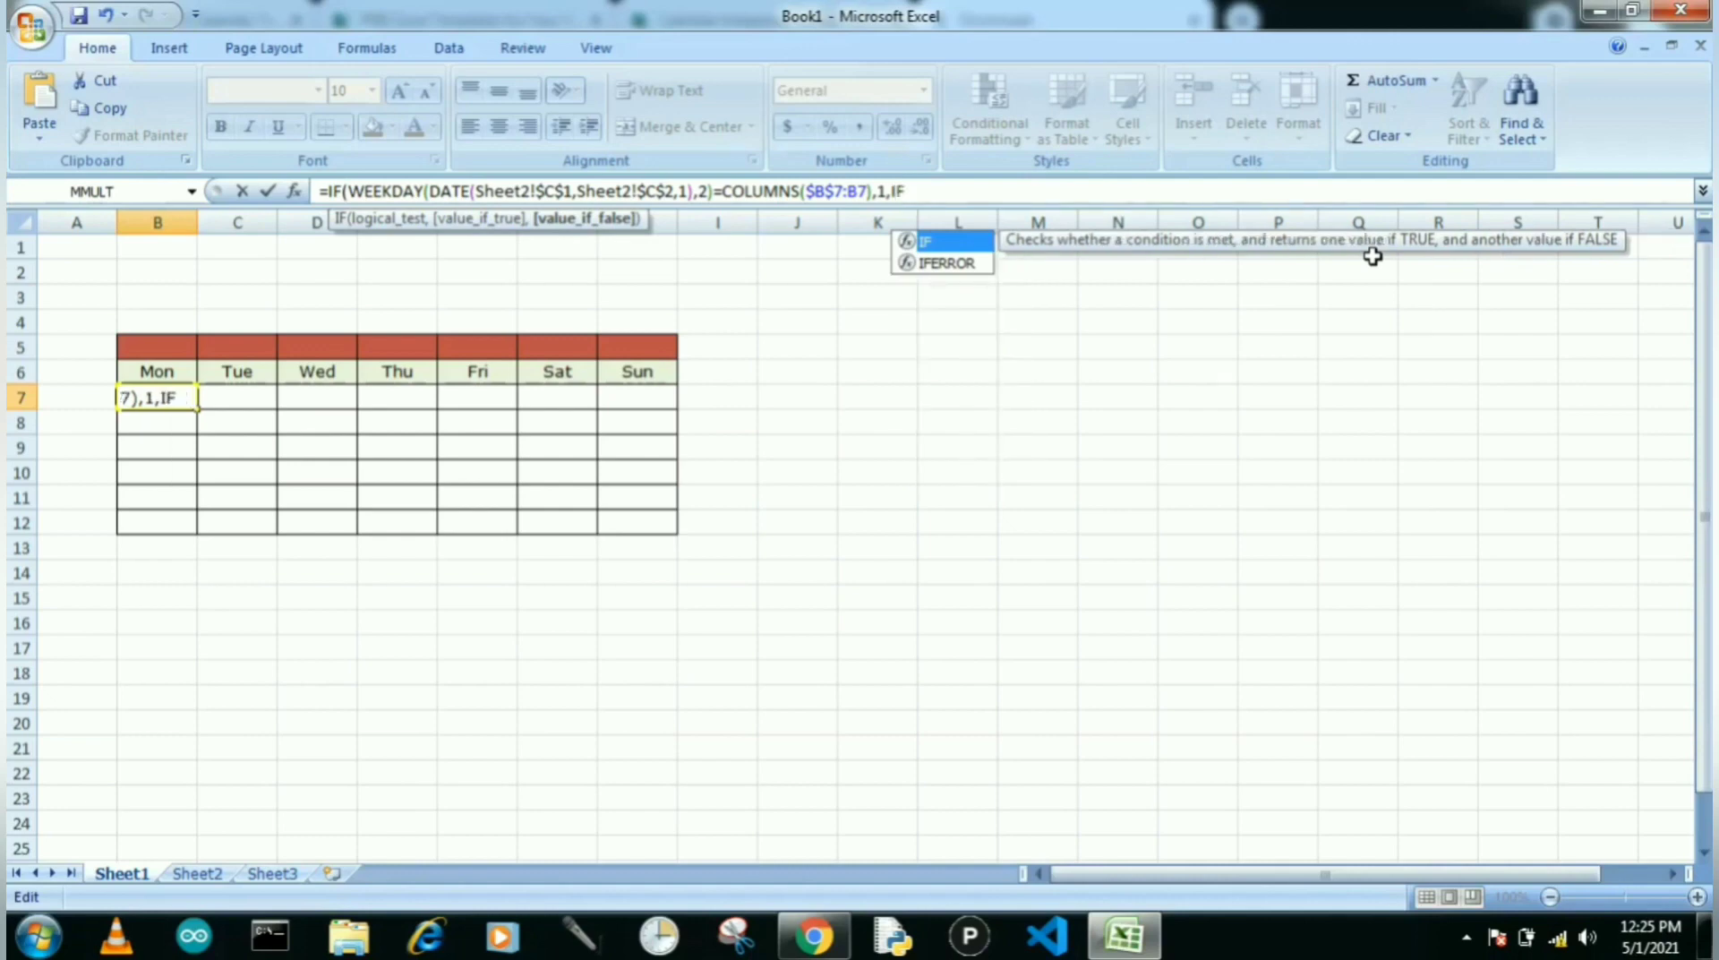
type("(")
type("ISNU")
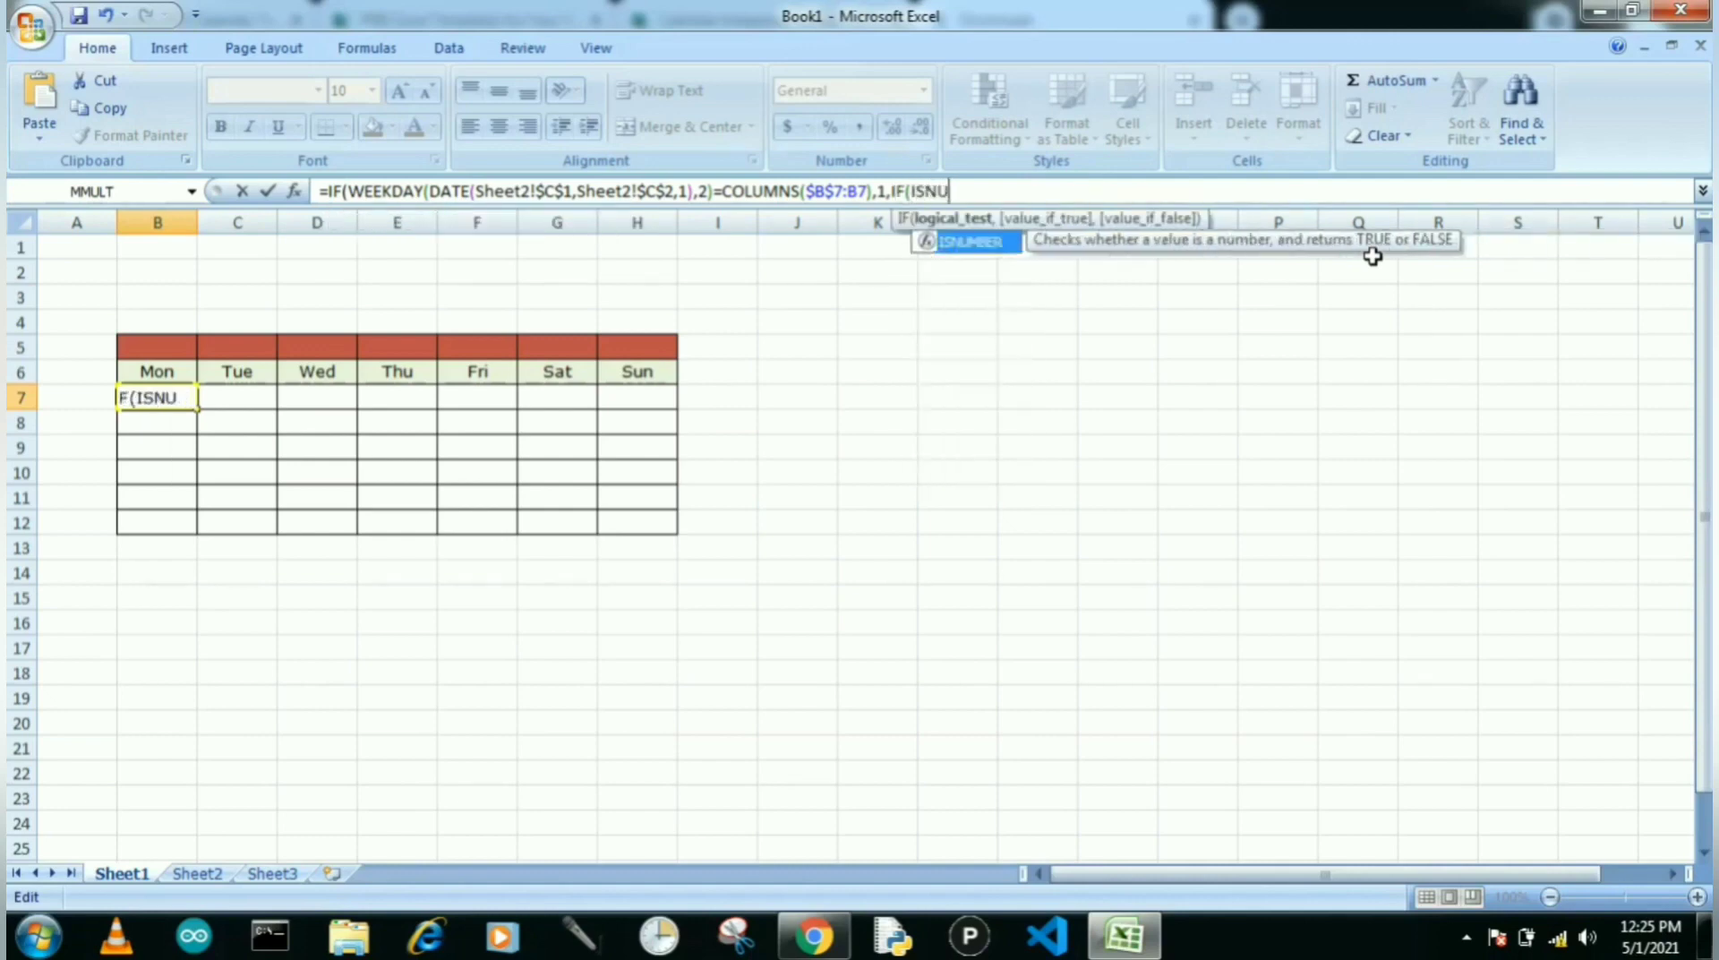
type("MBER(")
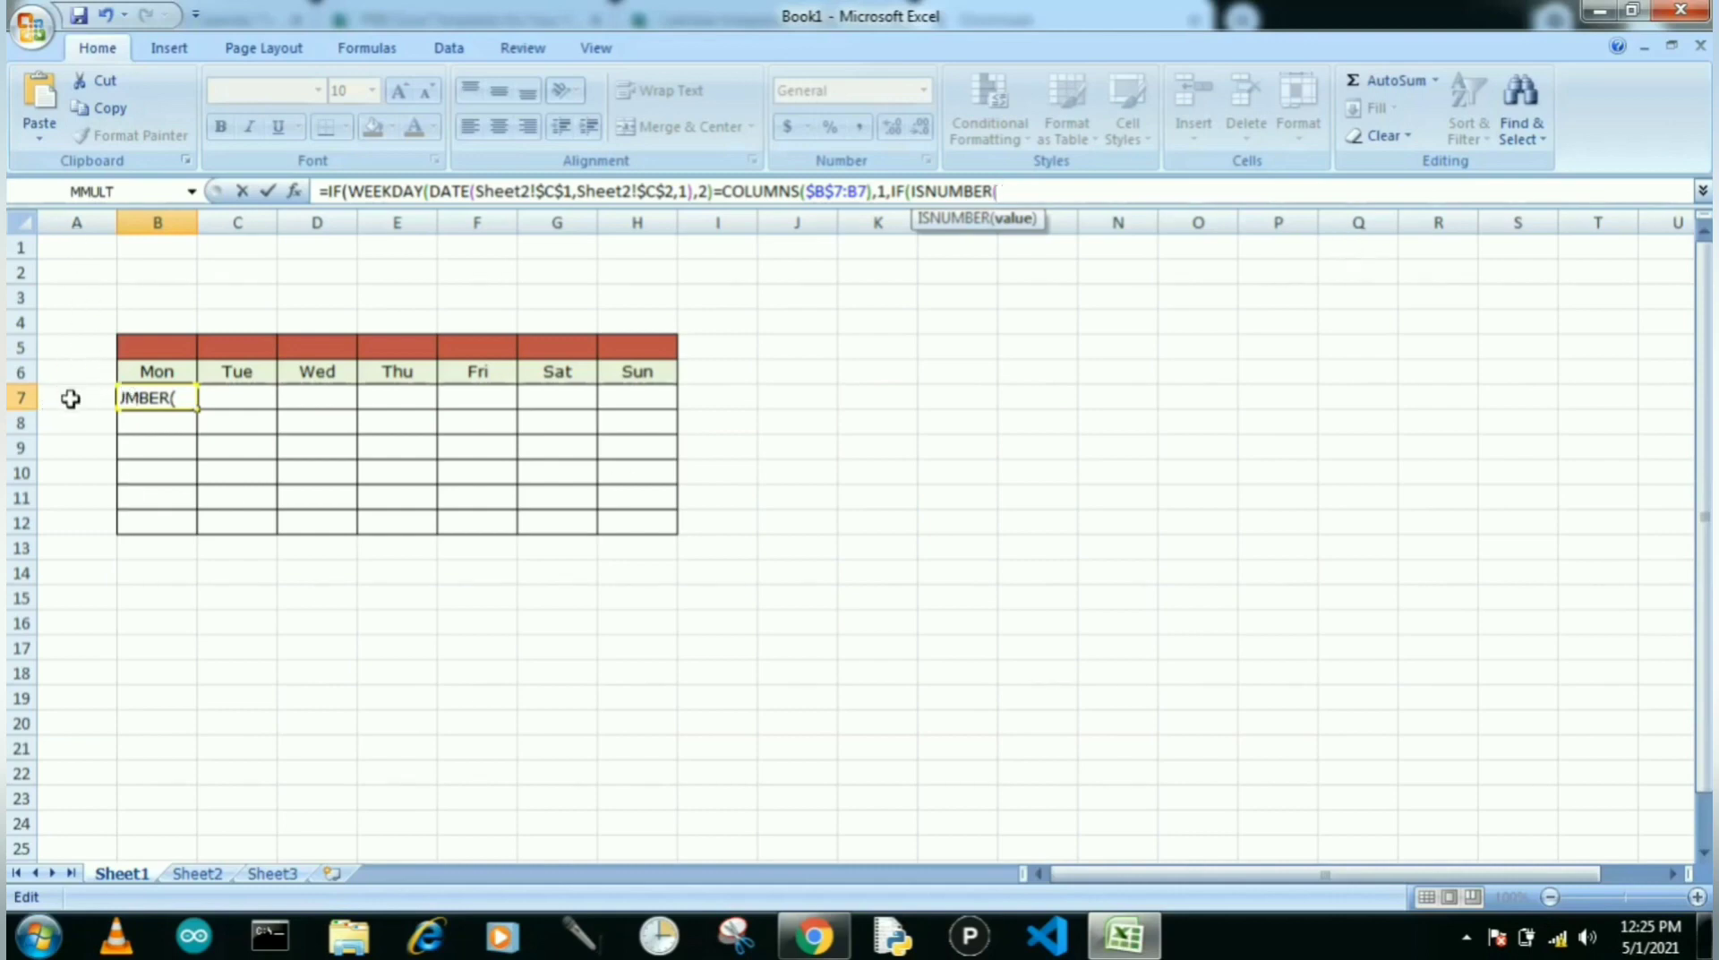
type("A7")
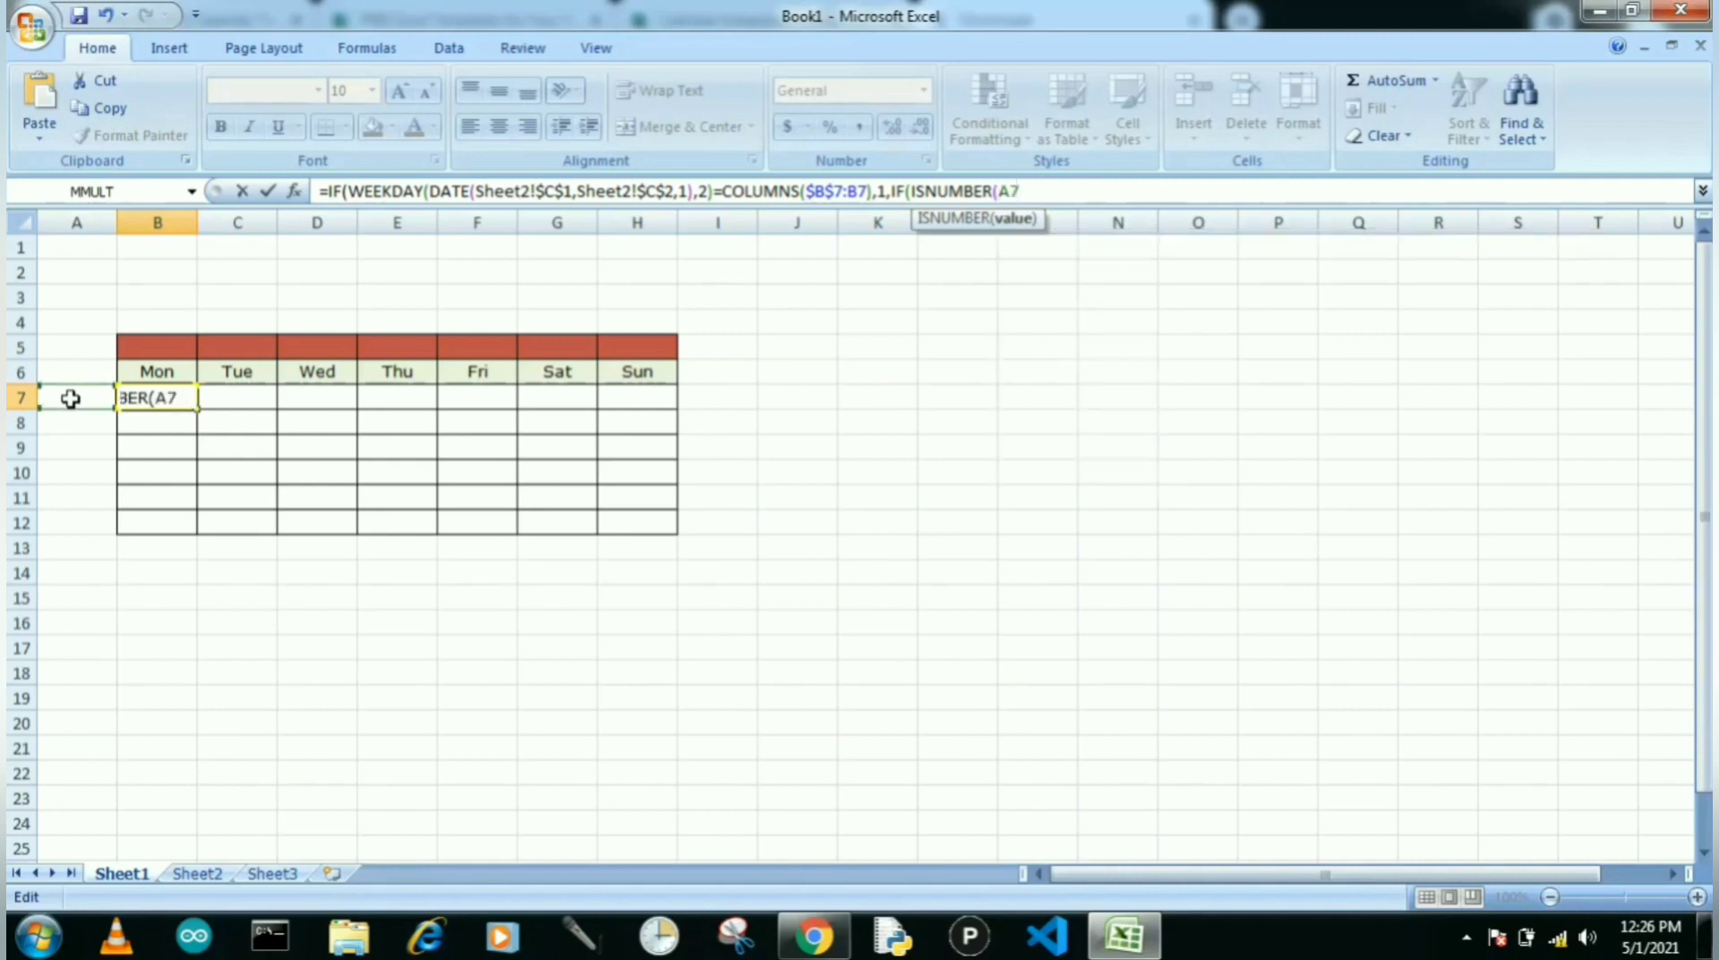
type(")")
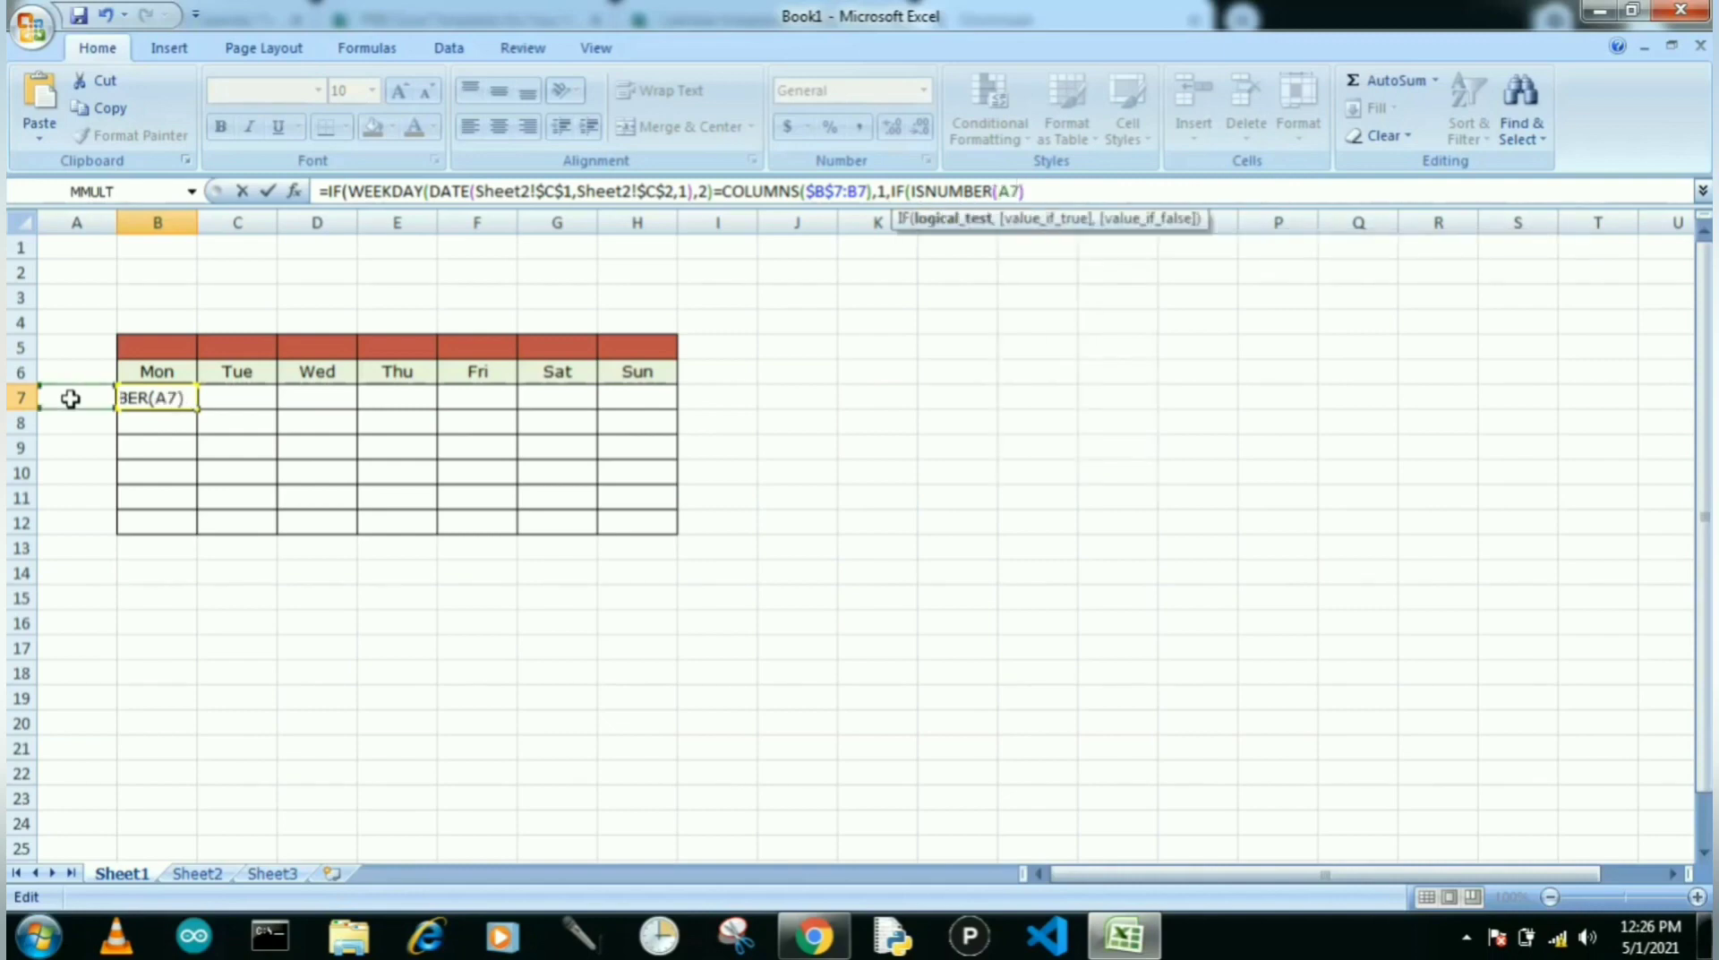
- Complete the nested IF with A7+1 if true and "" if false, then commit the B7 formula
type(",")
type("A7")
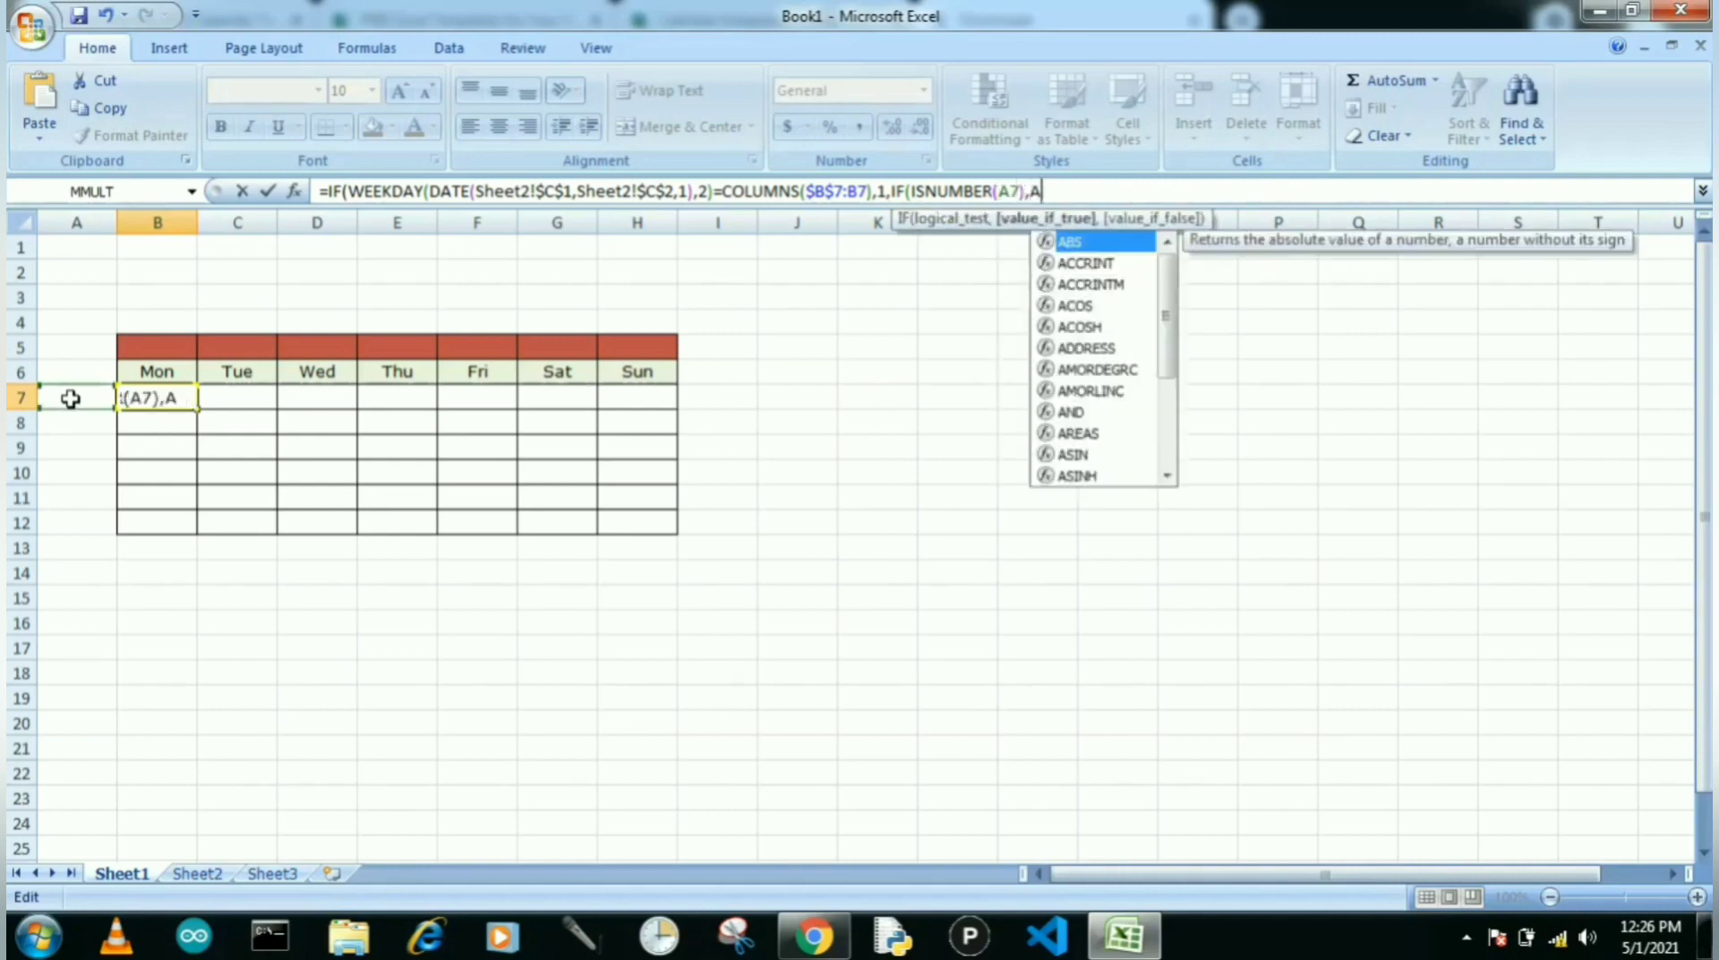
type("+1")
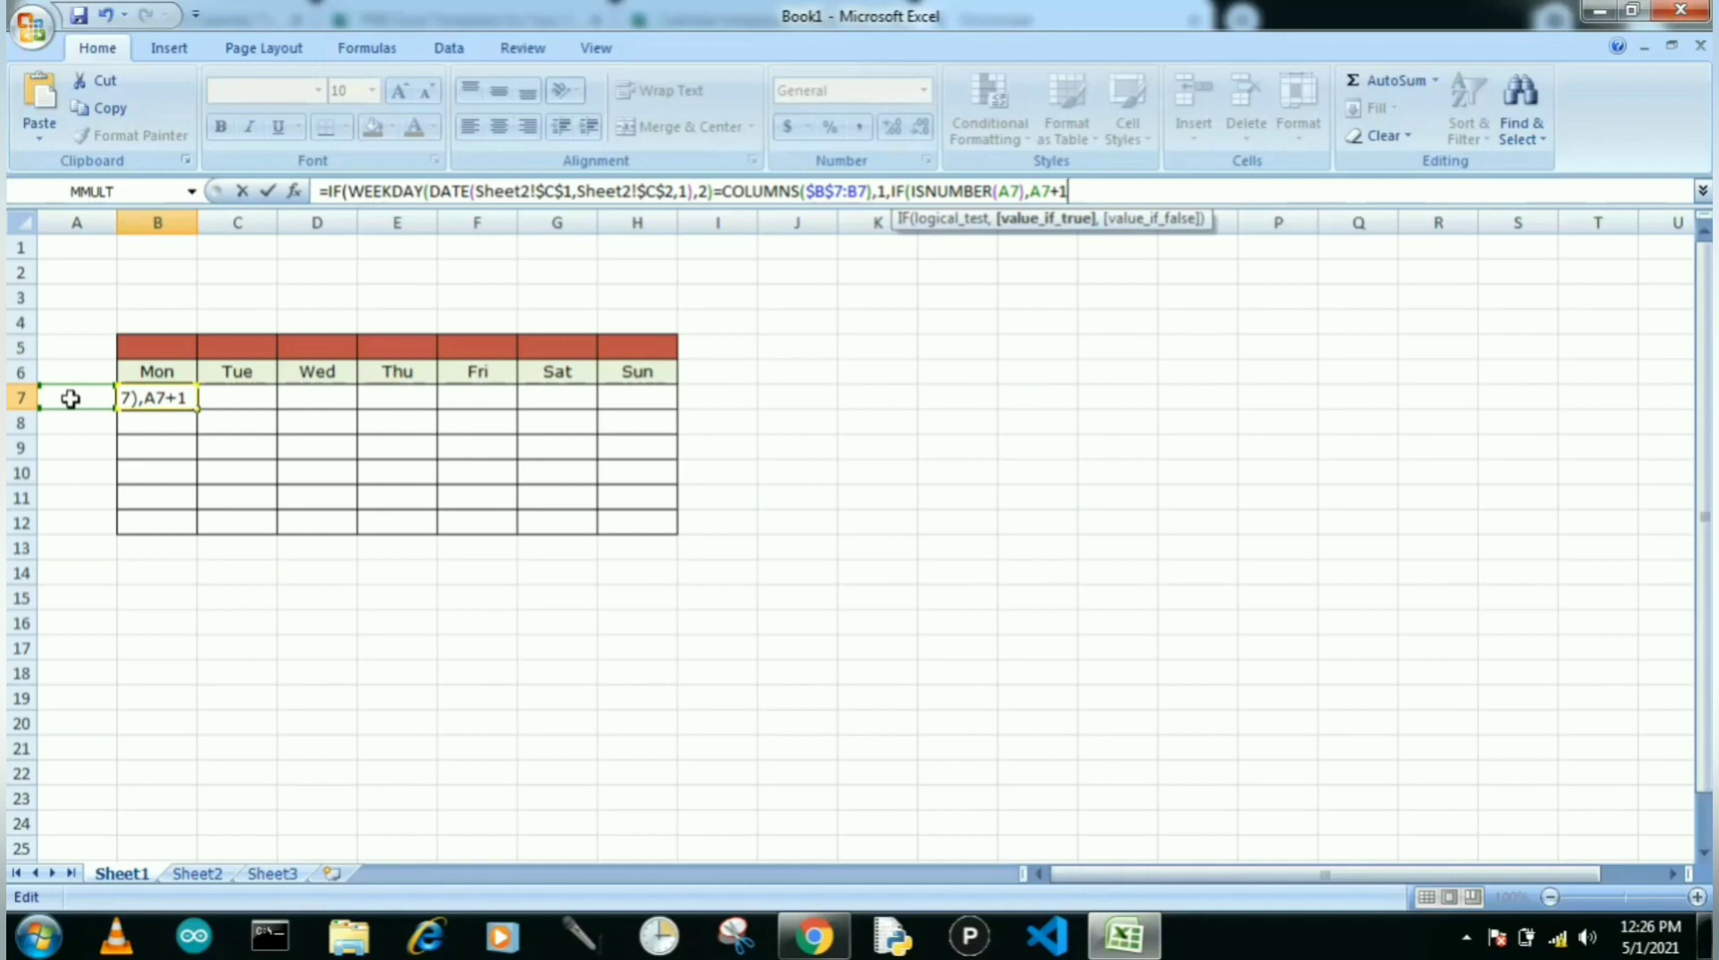
type(",\"\"")
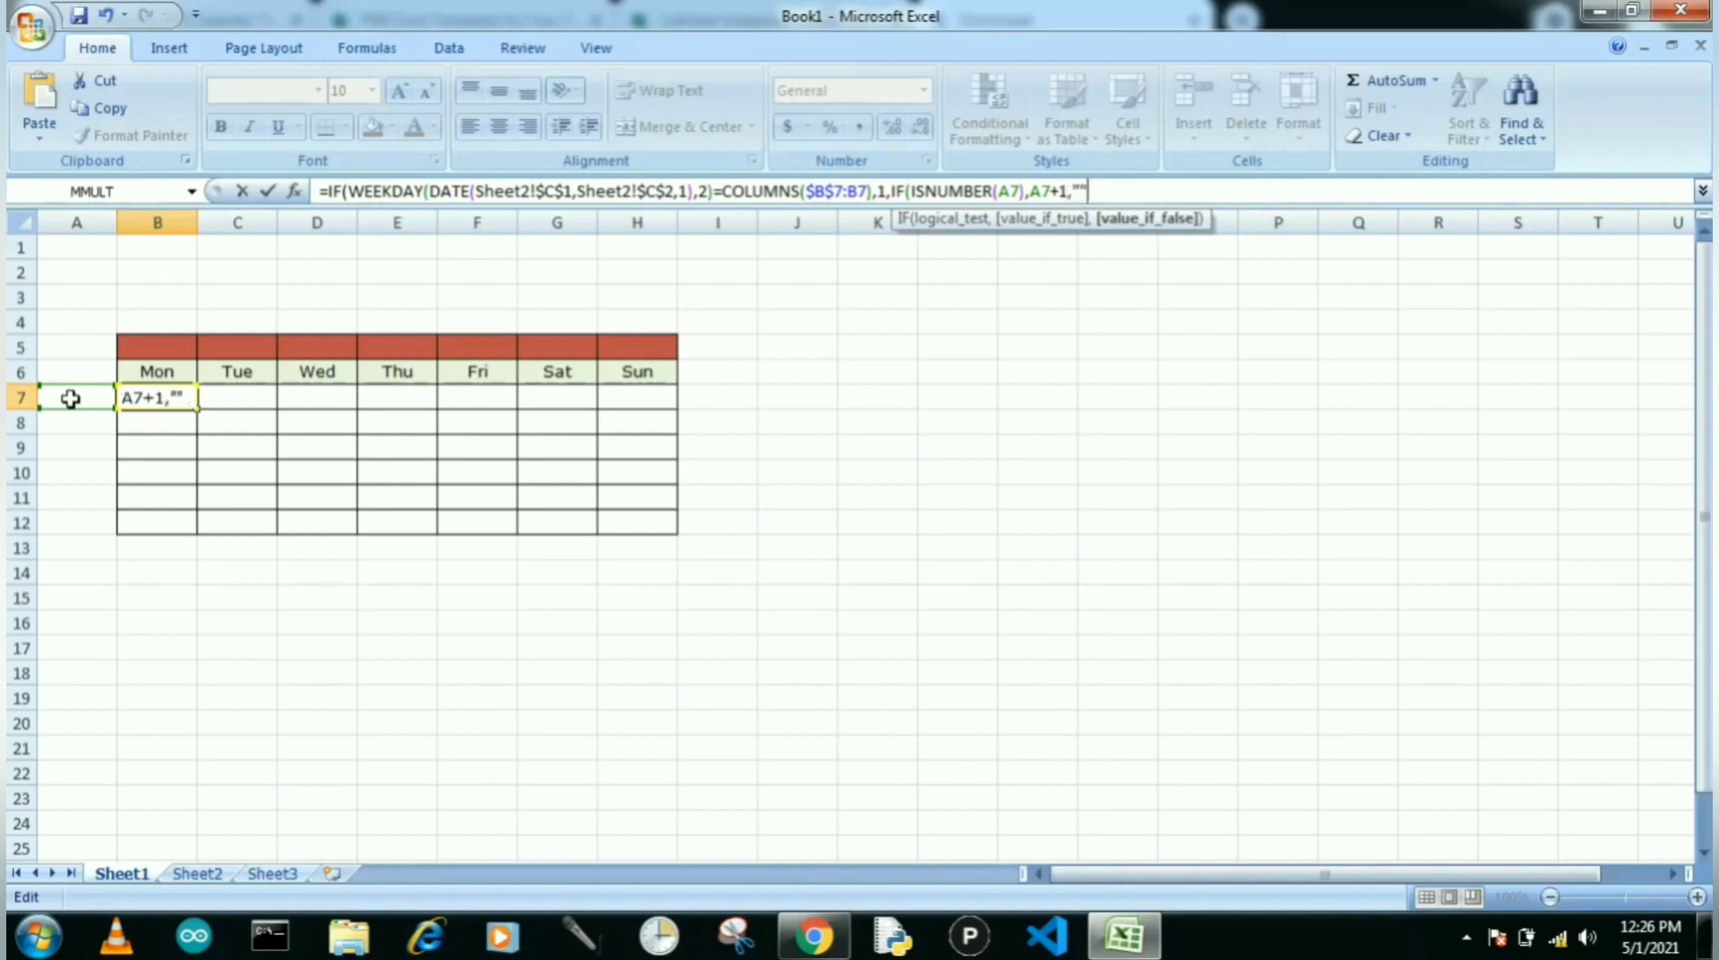
type("))")
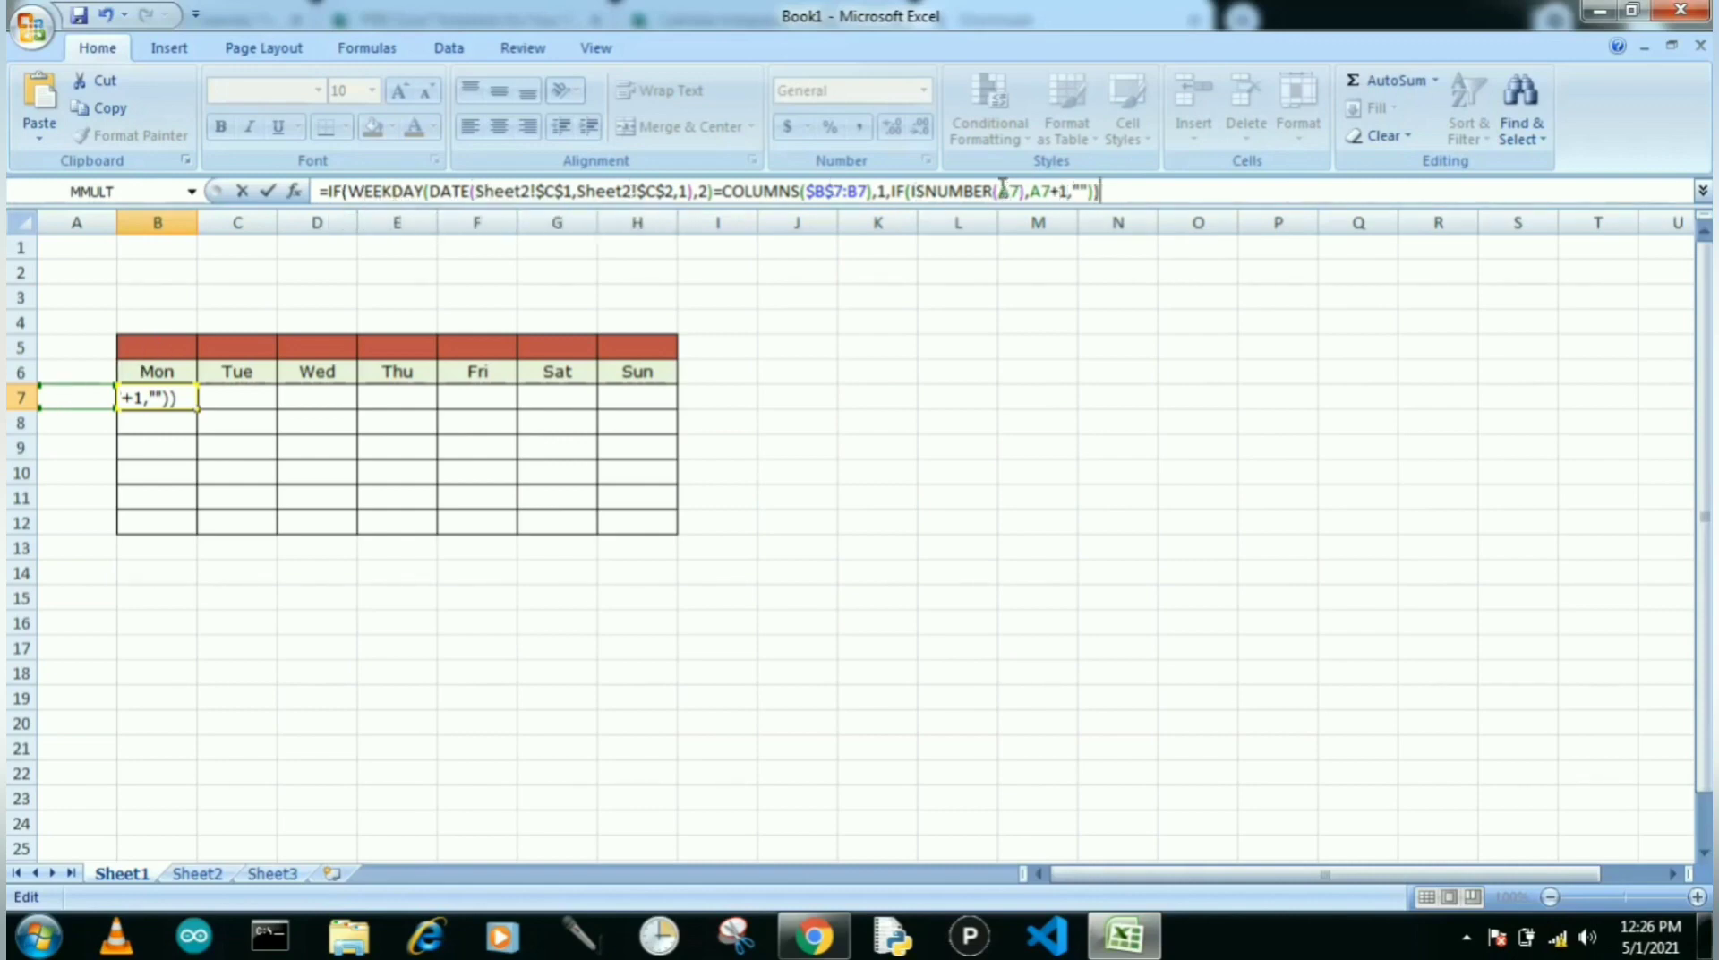
key("Return")
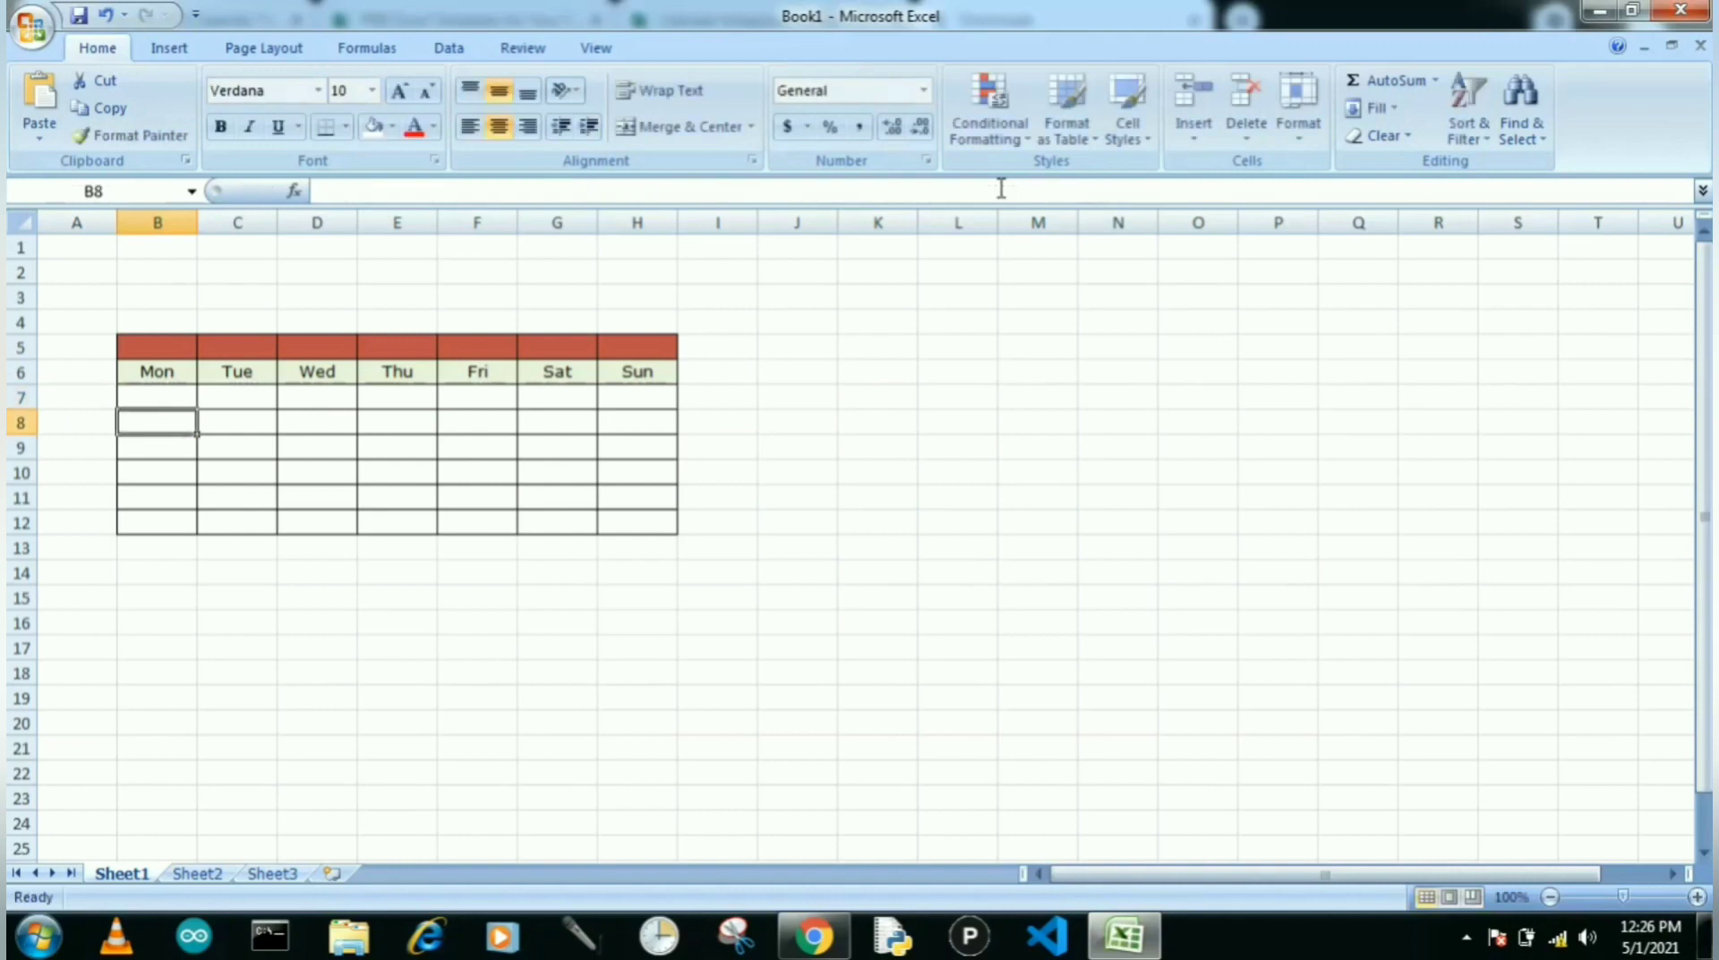
- Fill the B7 formula across the first week through H7 and check the copied formula in G7
left_click(165, 401)
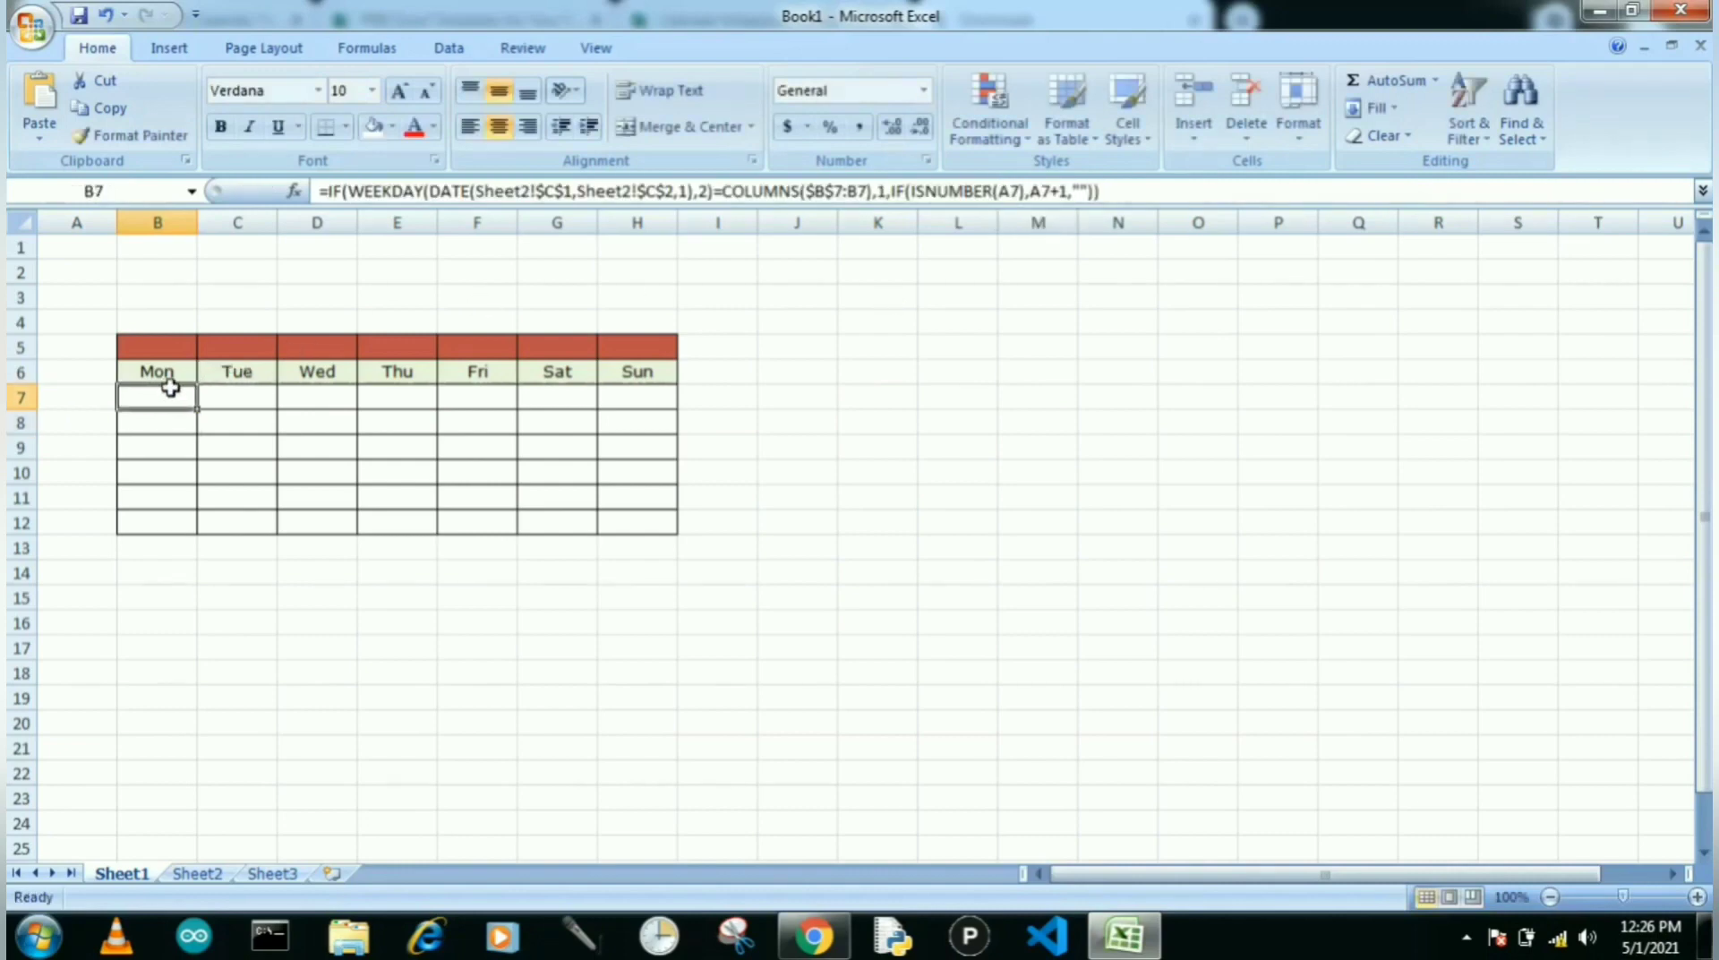
left_click_drag(197, 410, 655, 411)
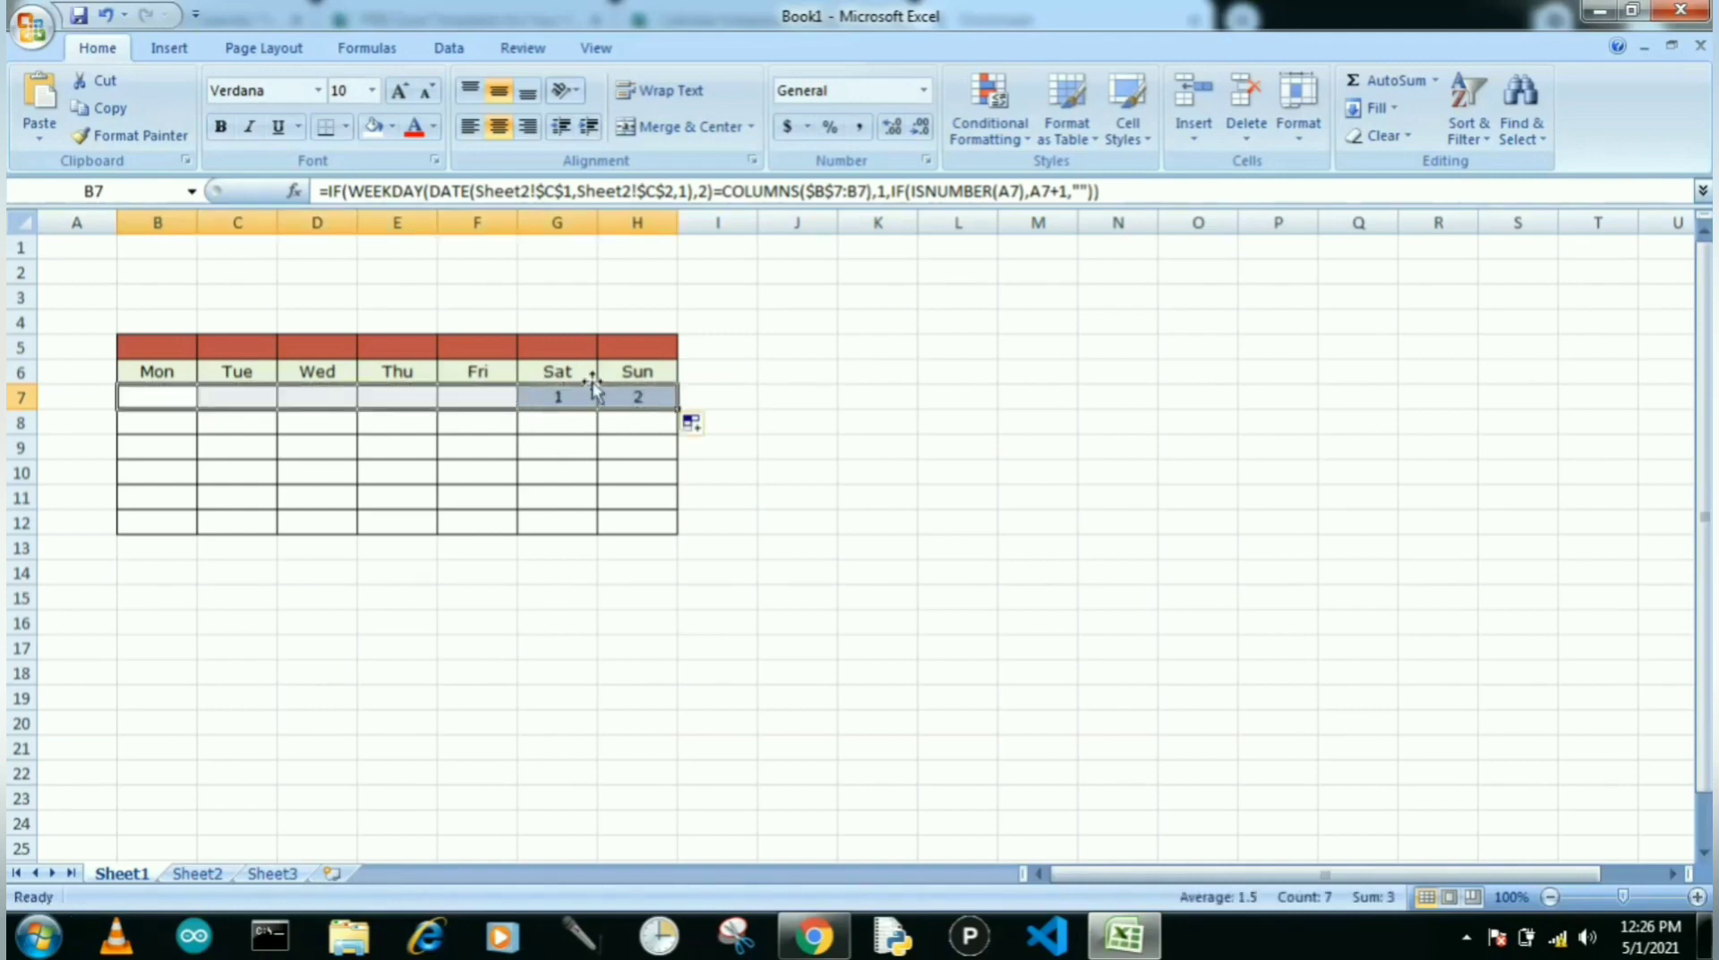
left_click(577, 423)
left_click(560, 387)
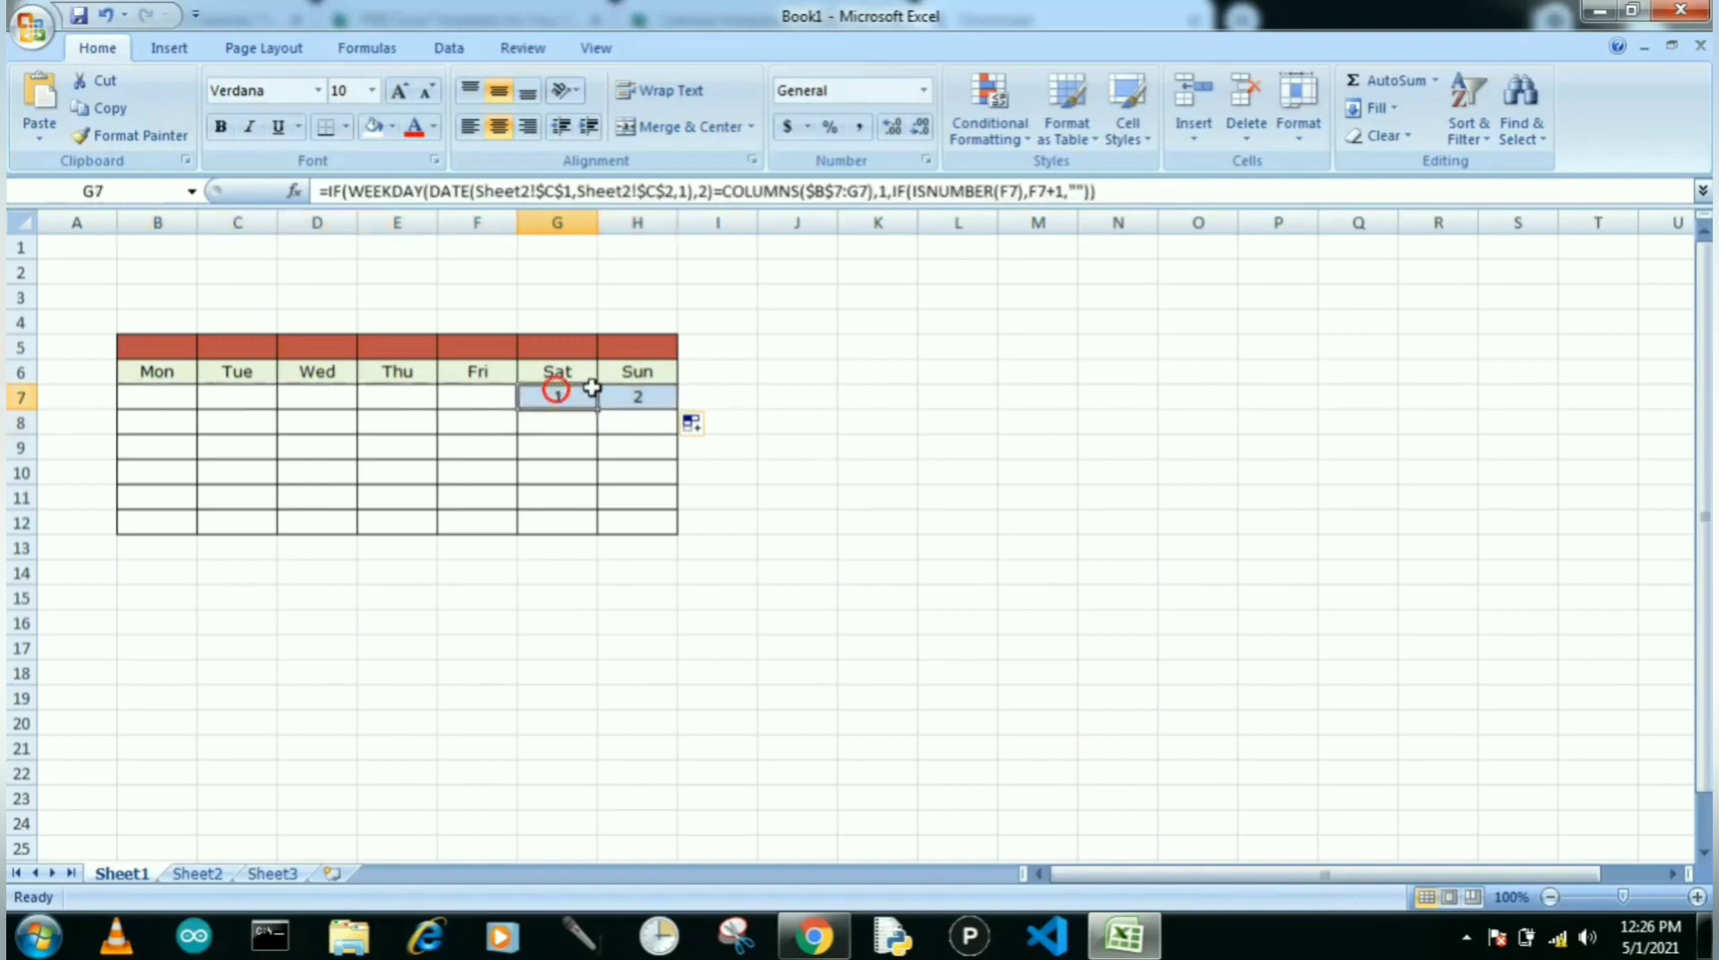
- In B8, build the IF test H7<DAY(DATE(Sheet2!C1,Sheet2!C2+1,1)-1) to compare Sunday's date with the month's last day
left_click(154, 422)
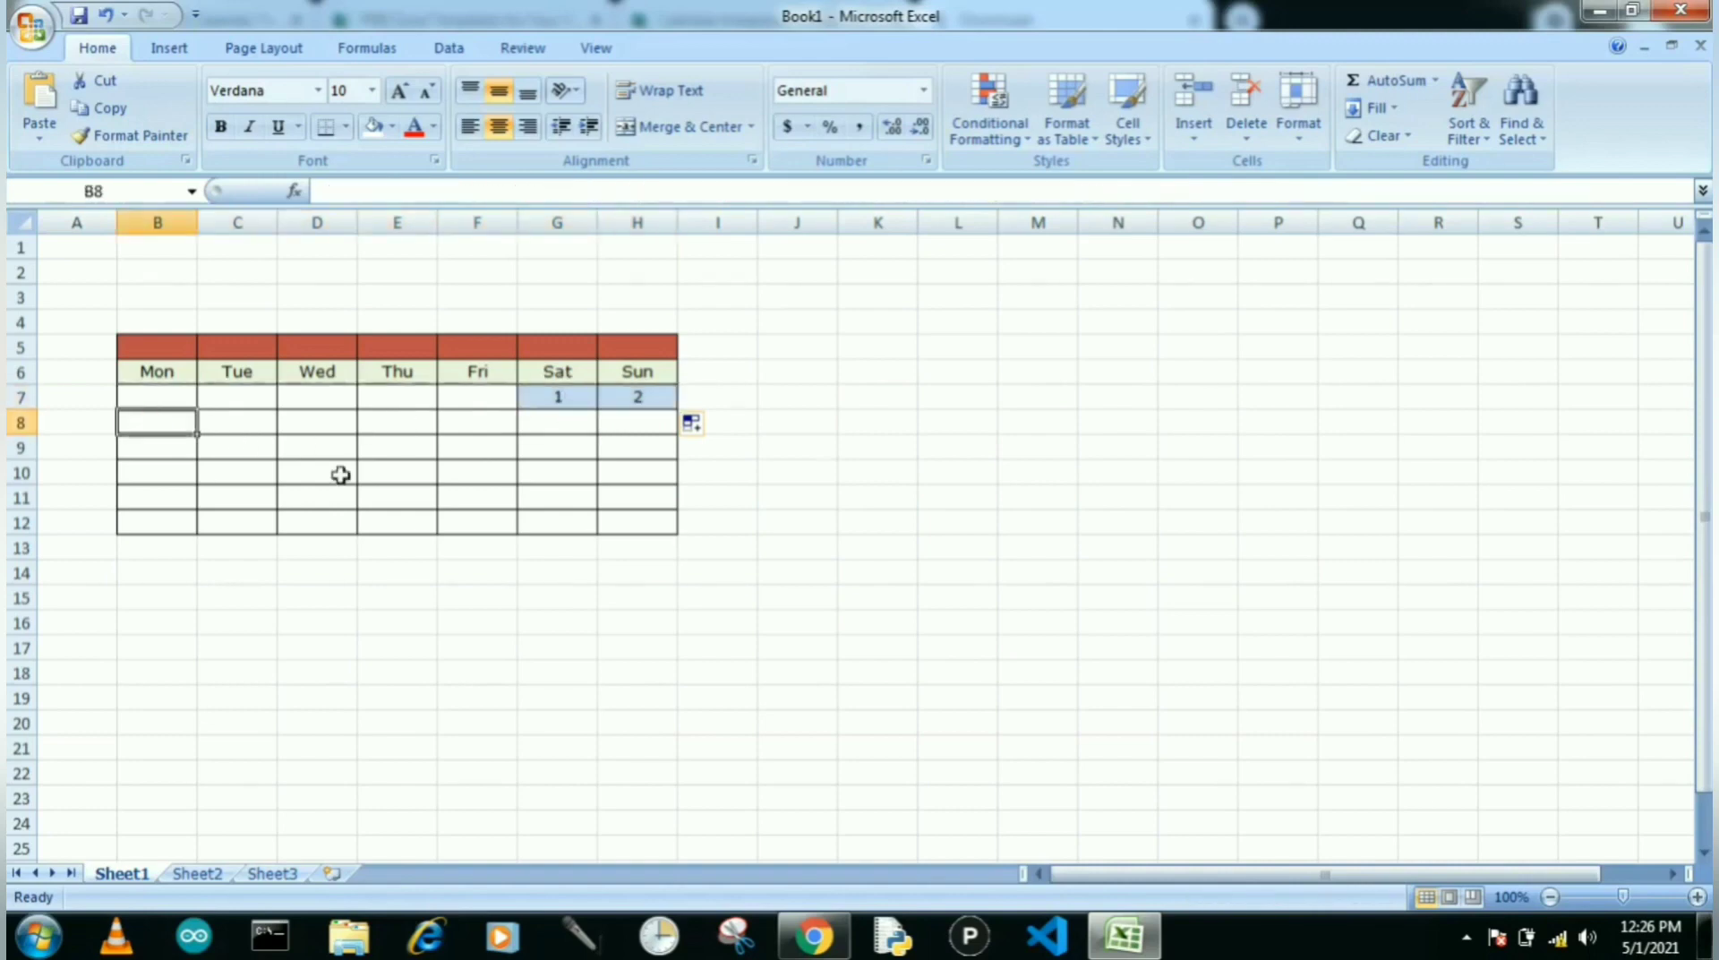
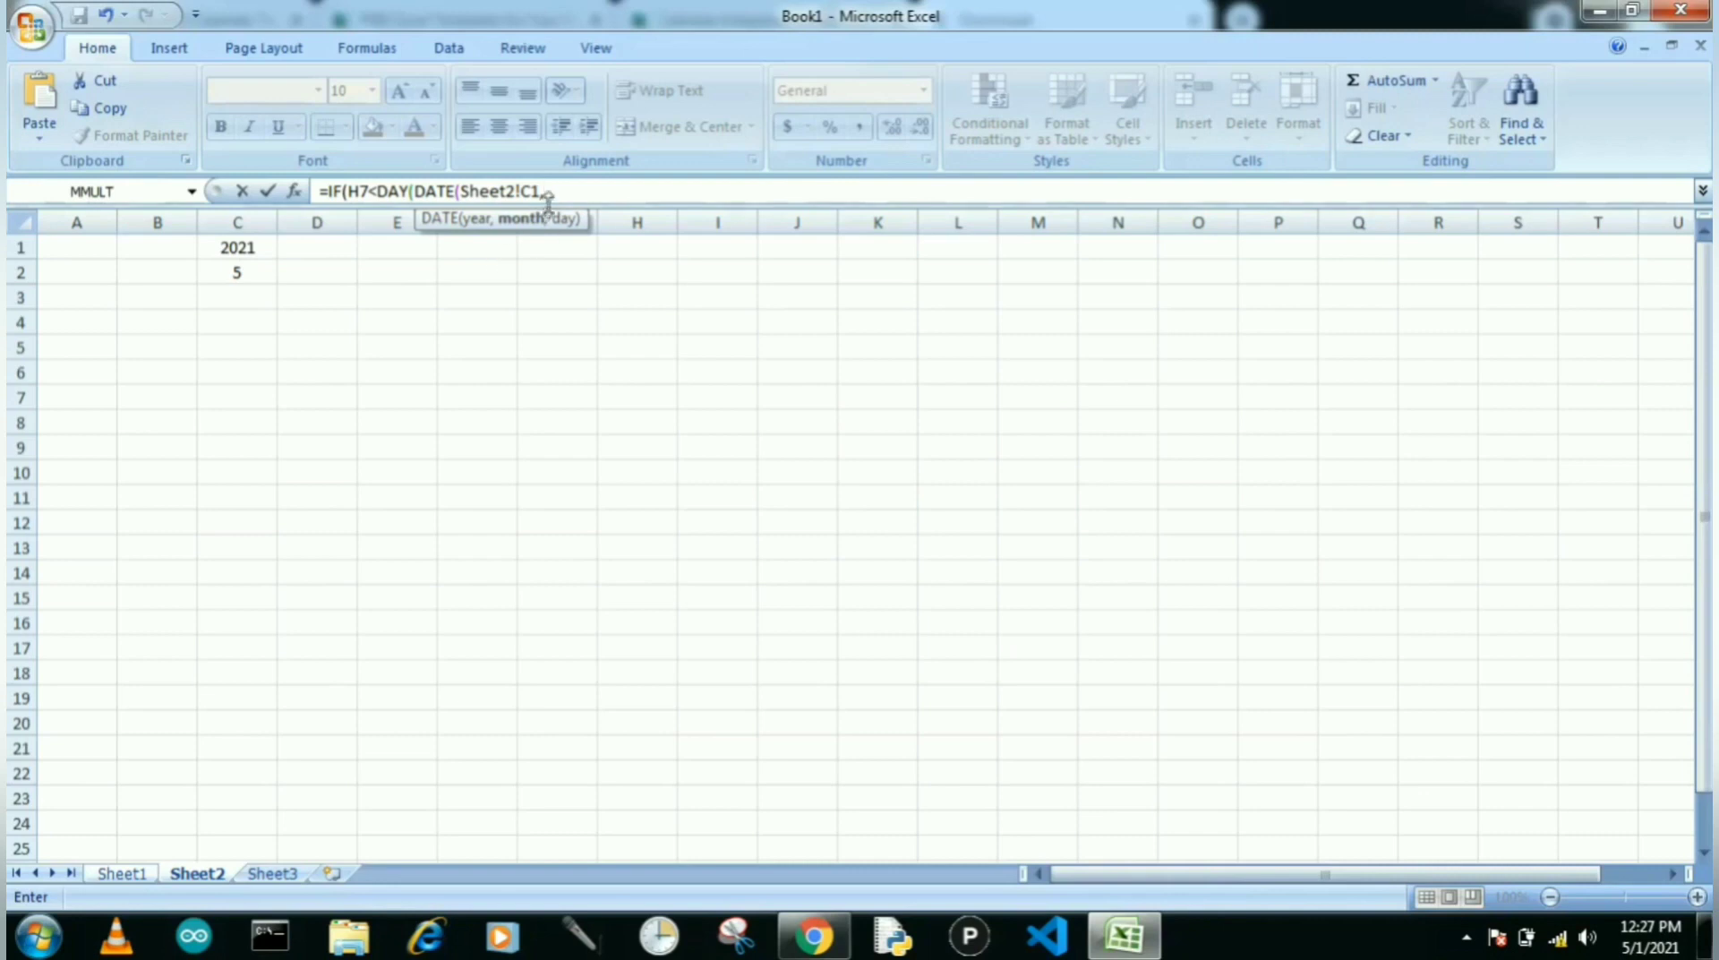
left_click(239, 275)
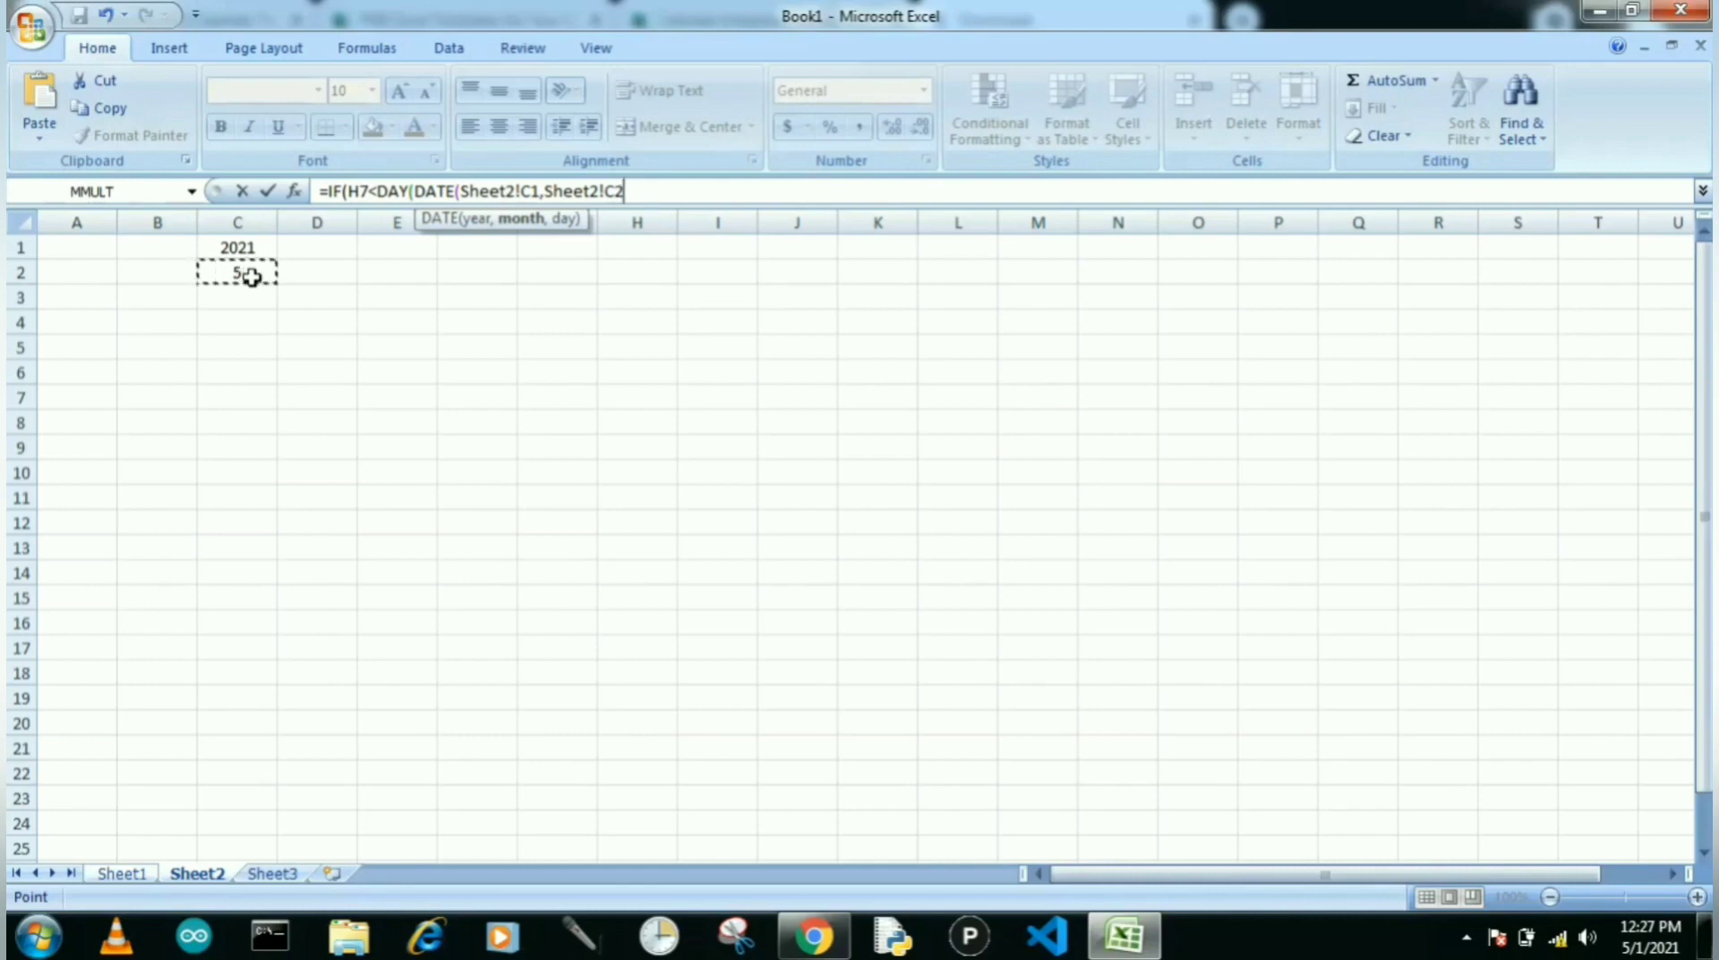
type("+")
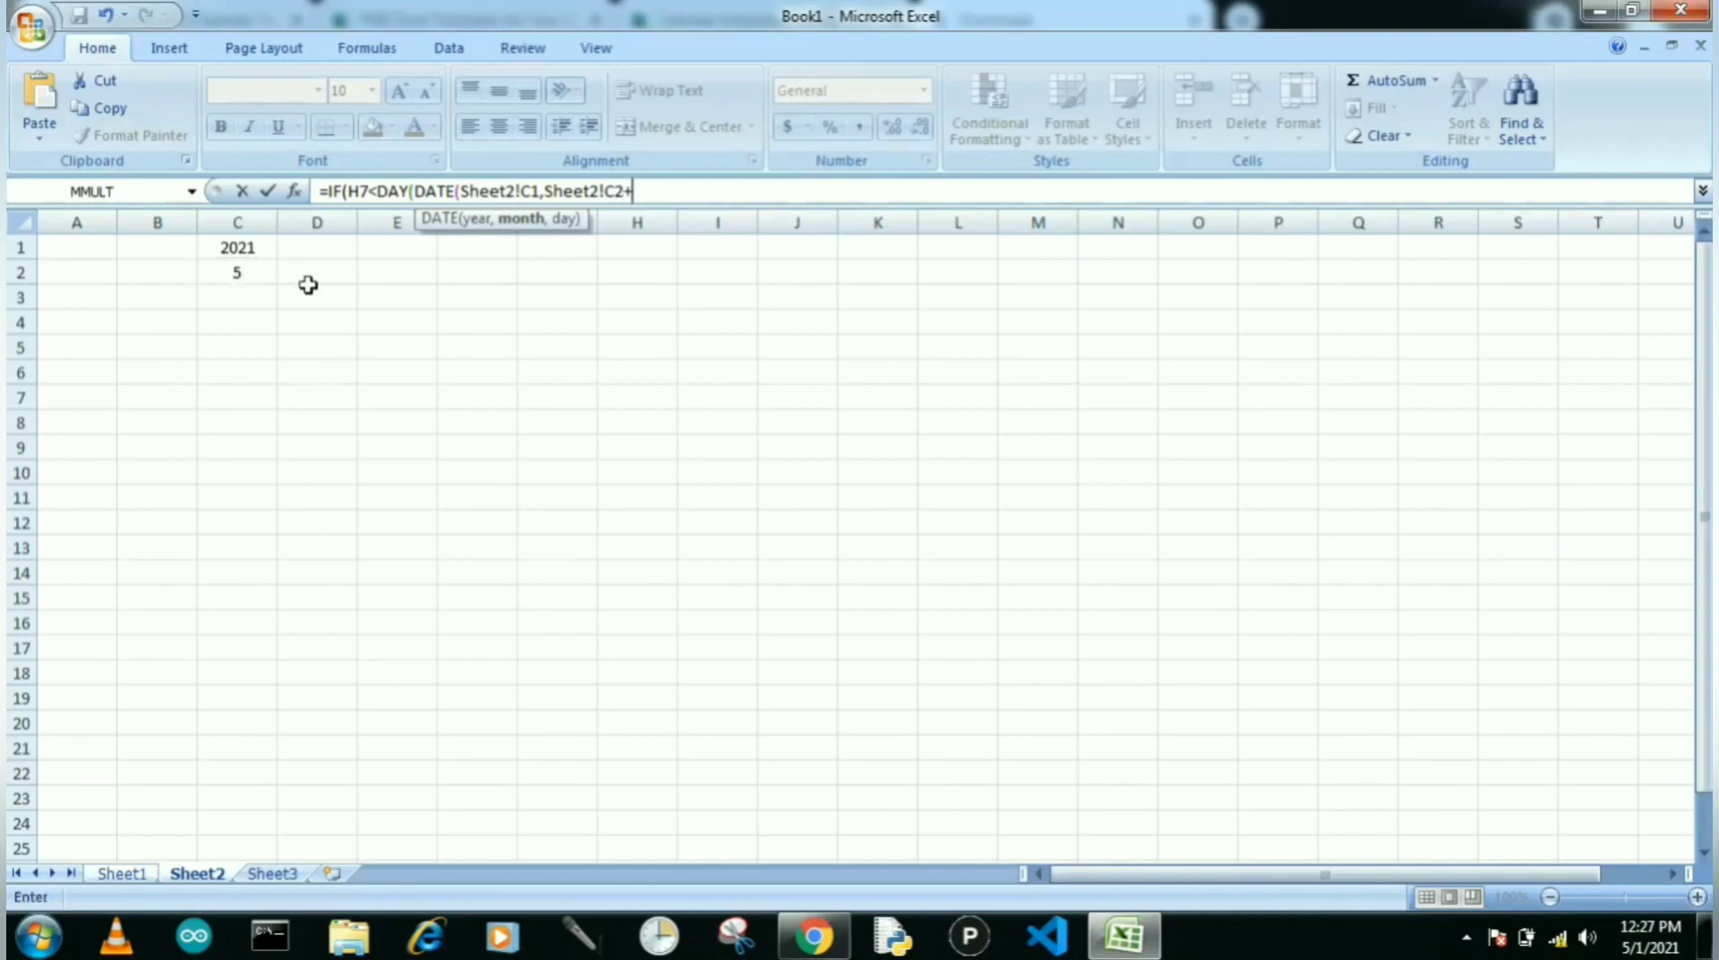
type("1,1)")
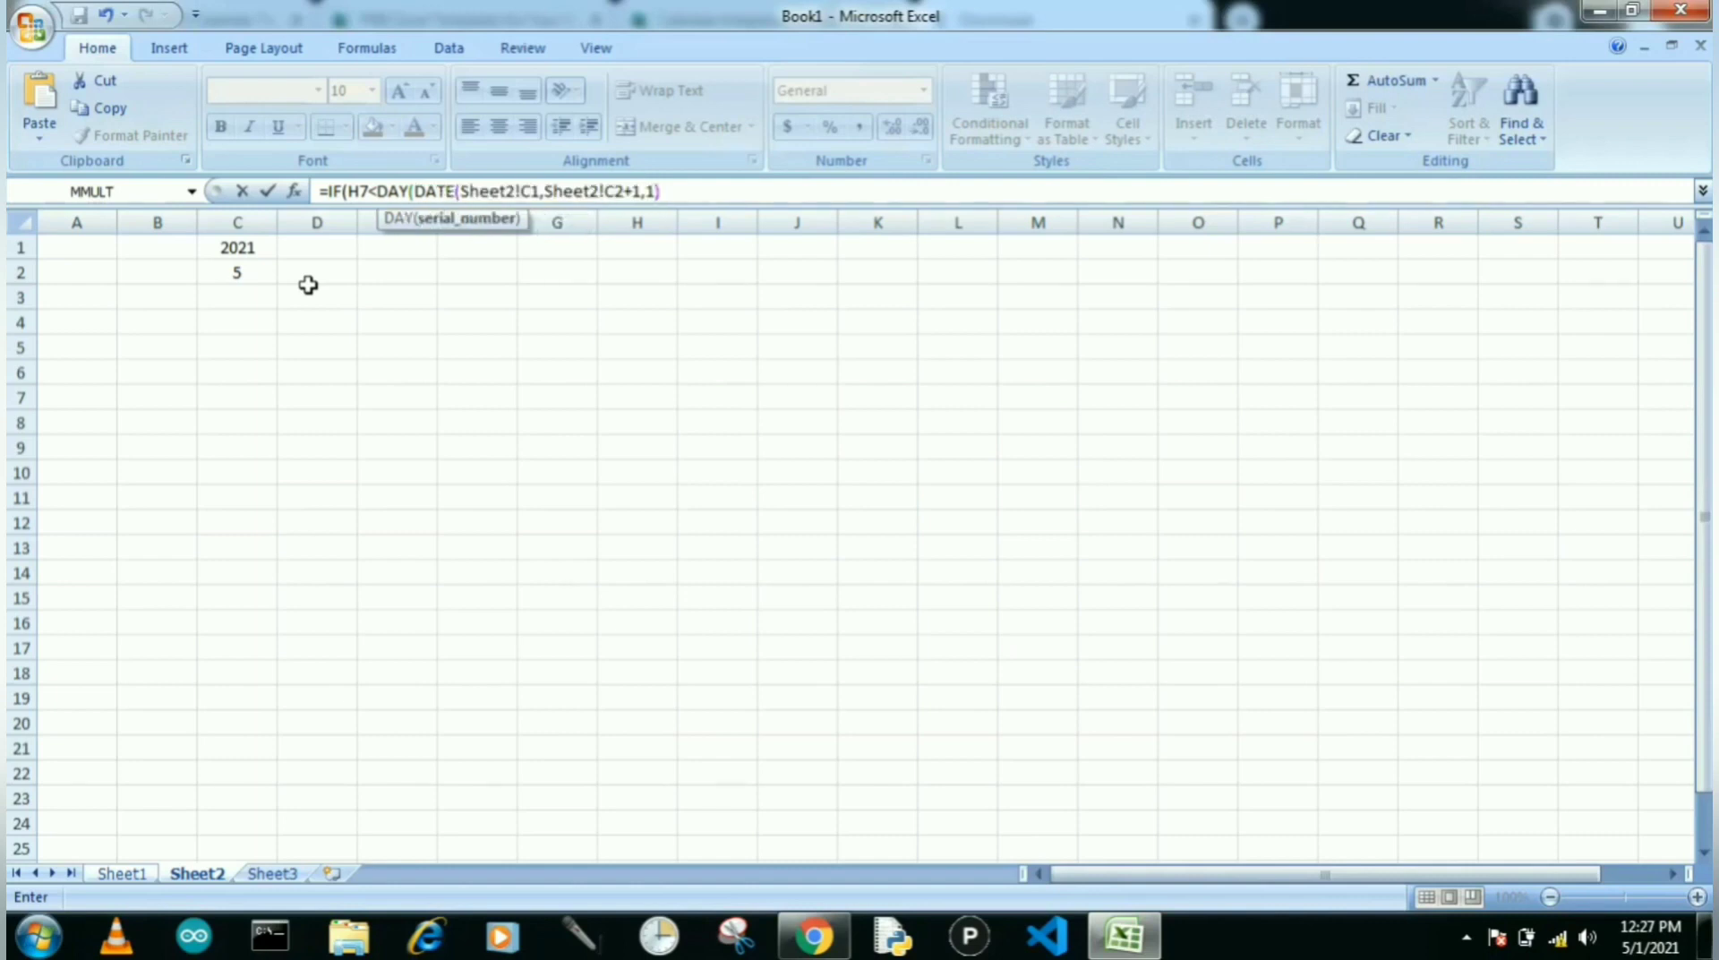
type("-1")
type(")")
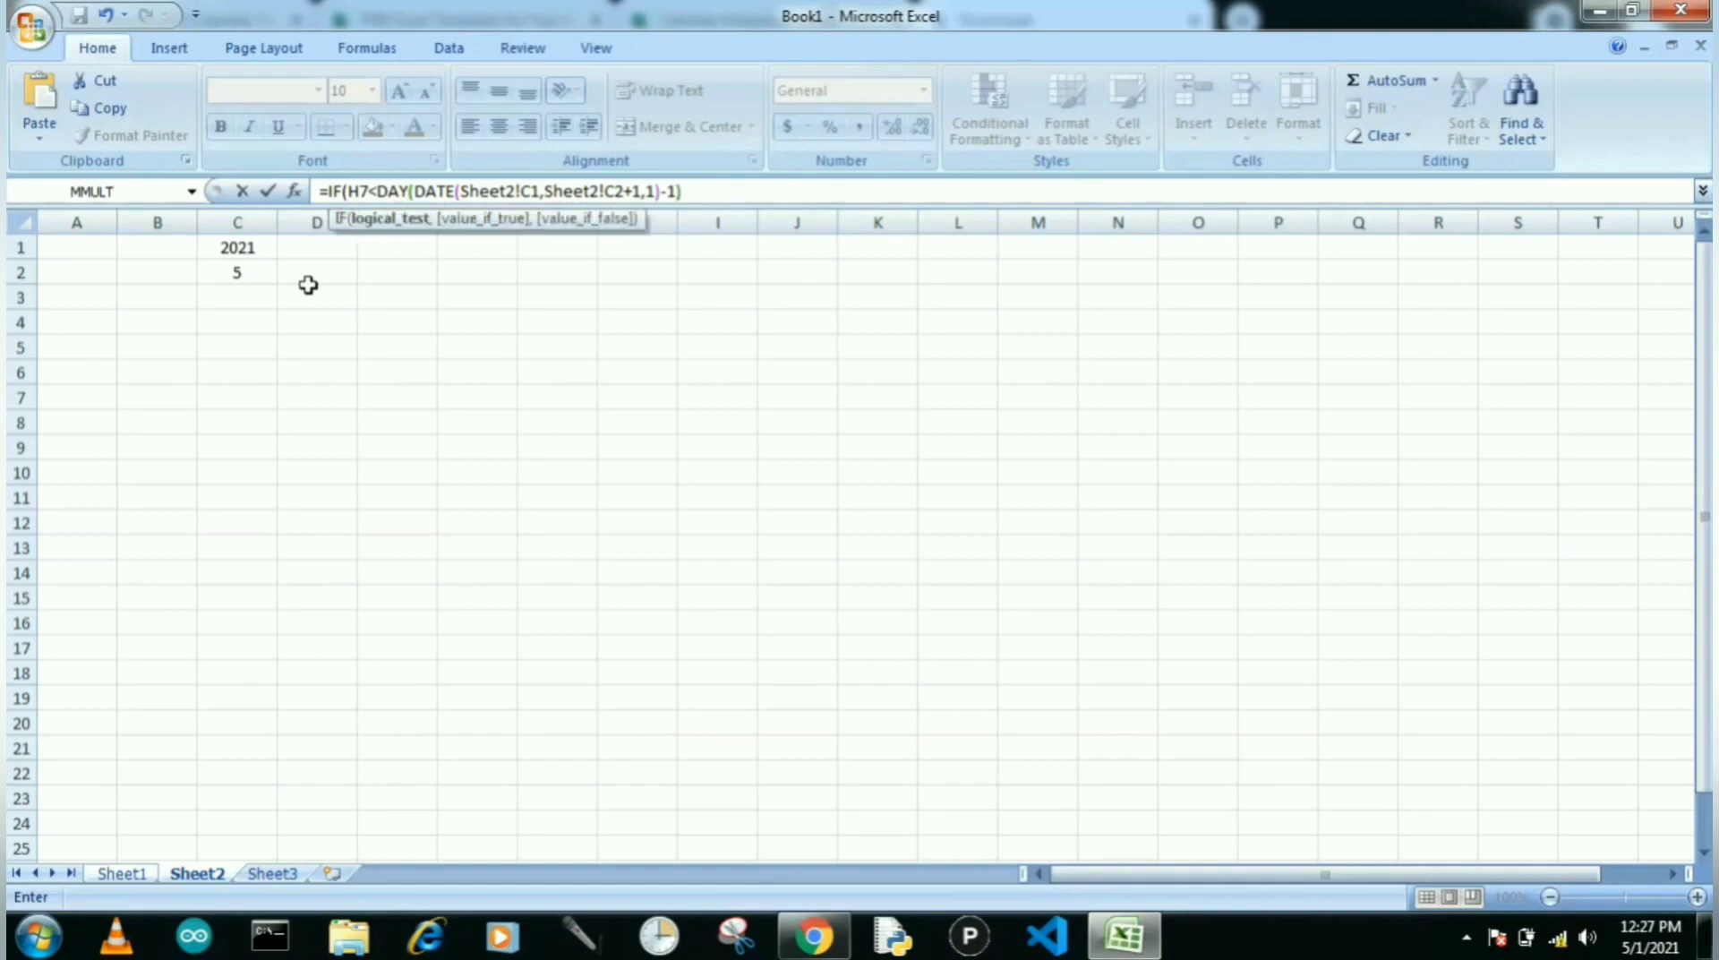
- Complete the B8 IF formula on Sheet1 with H7+1 as the true value and "" as the false value
type(",")
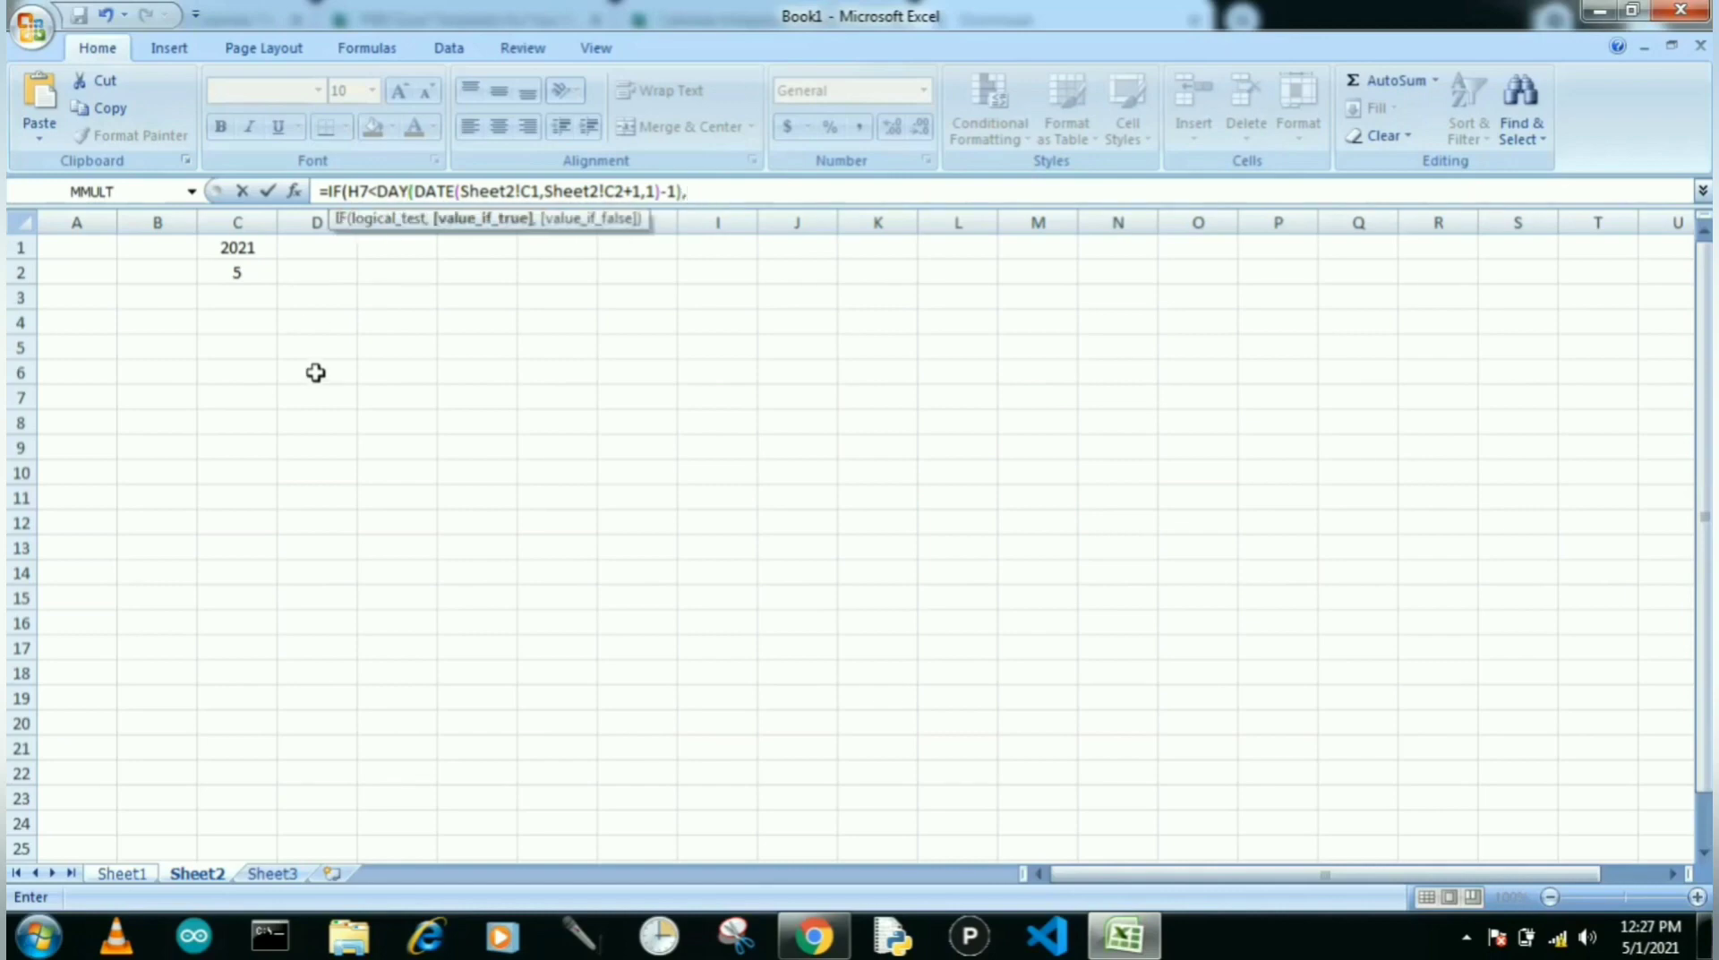
left_click(118, 876)
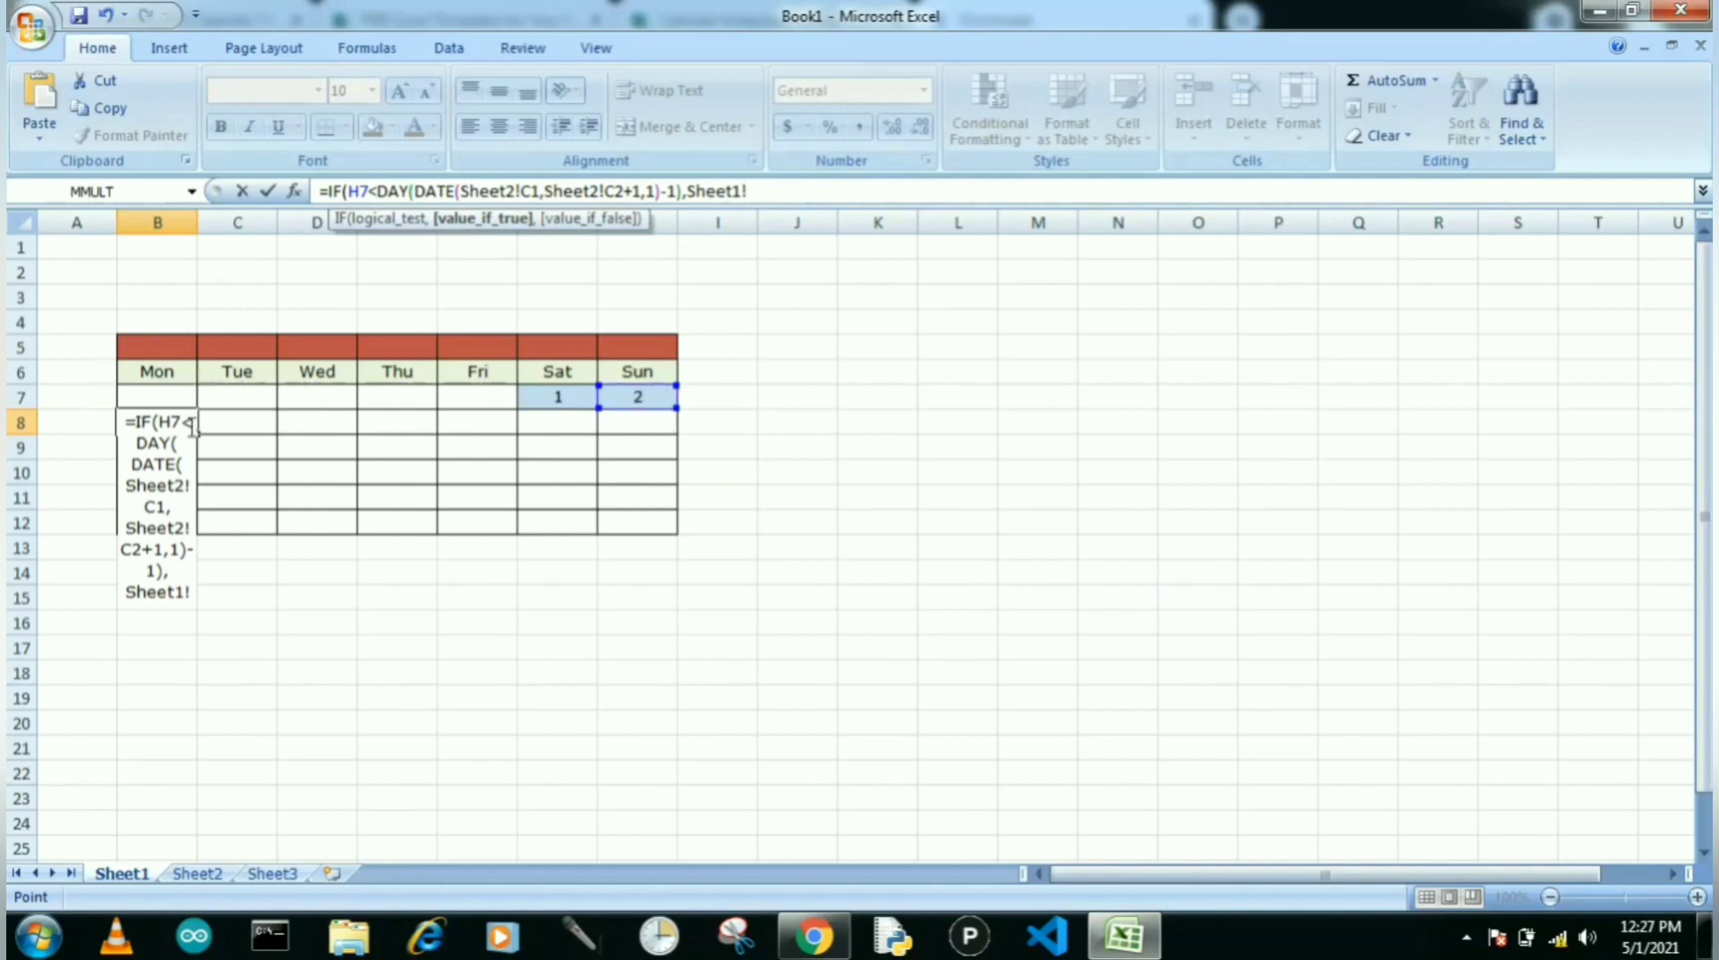
key("BackSpace")
key("BackSpace")
key("BackSpace")
key("BackSpace")
key("BackSpace")
key("BackSpace")
key("BackSpace")
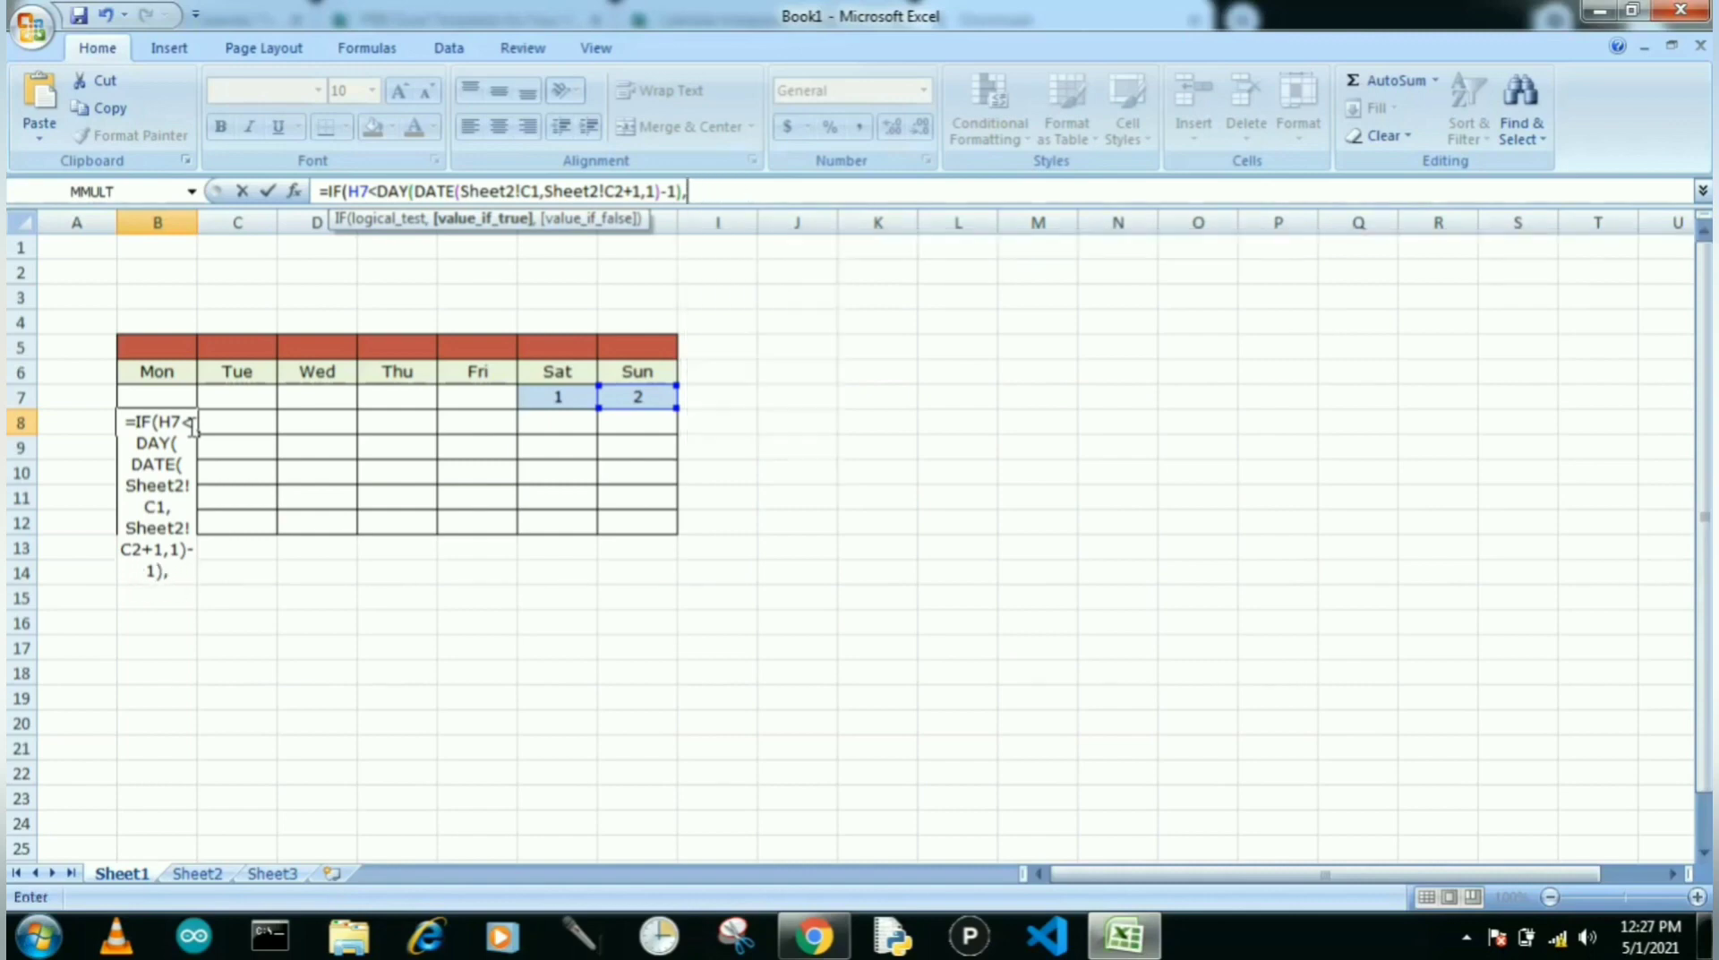
type("H7+1,\"\"")
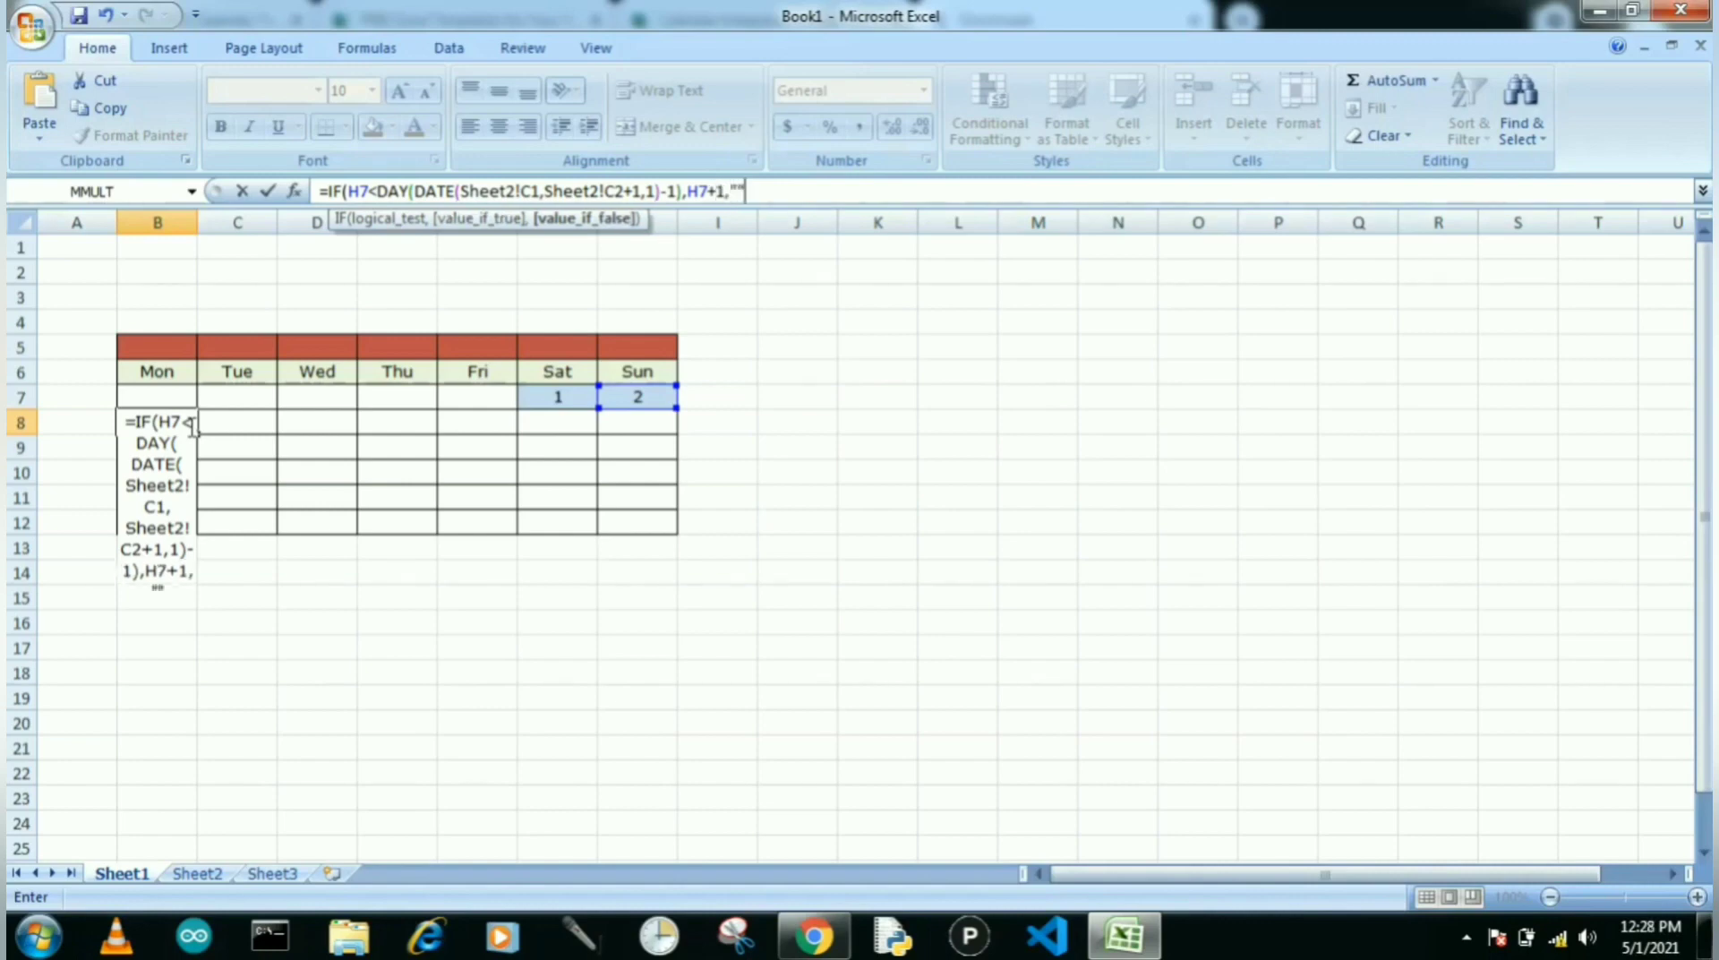
type(")")
- Make the year and month references in the B8 formula absolute as Sheet2!$C$1 and Sheet2!$C$2, and commit it
left_click(522, 191)
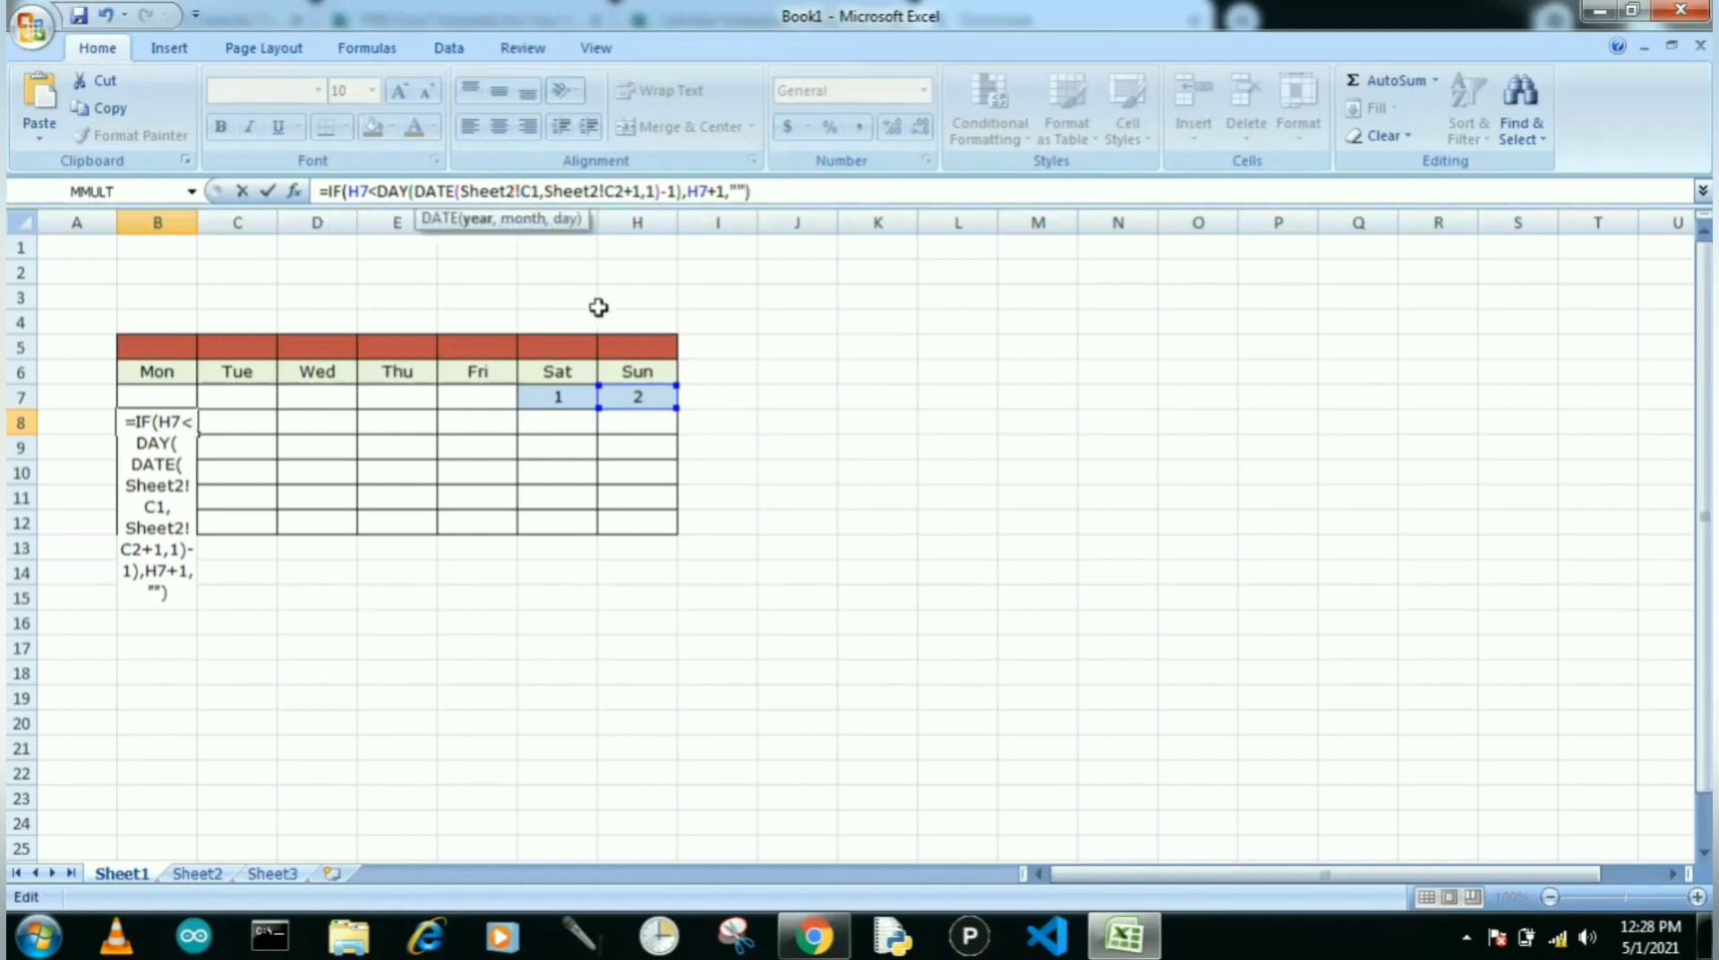
type("$")
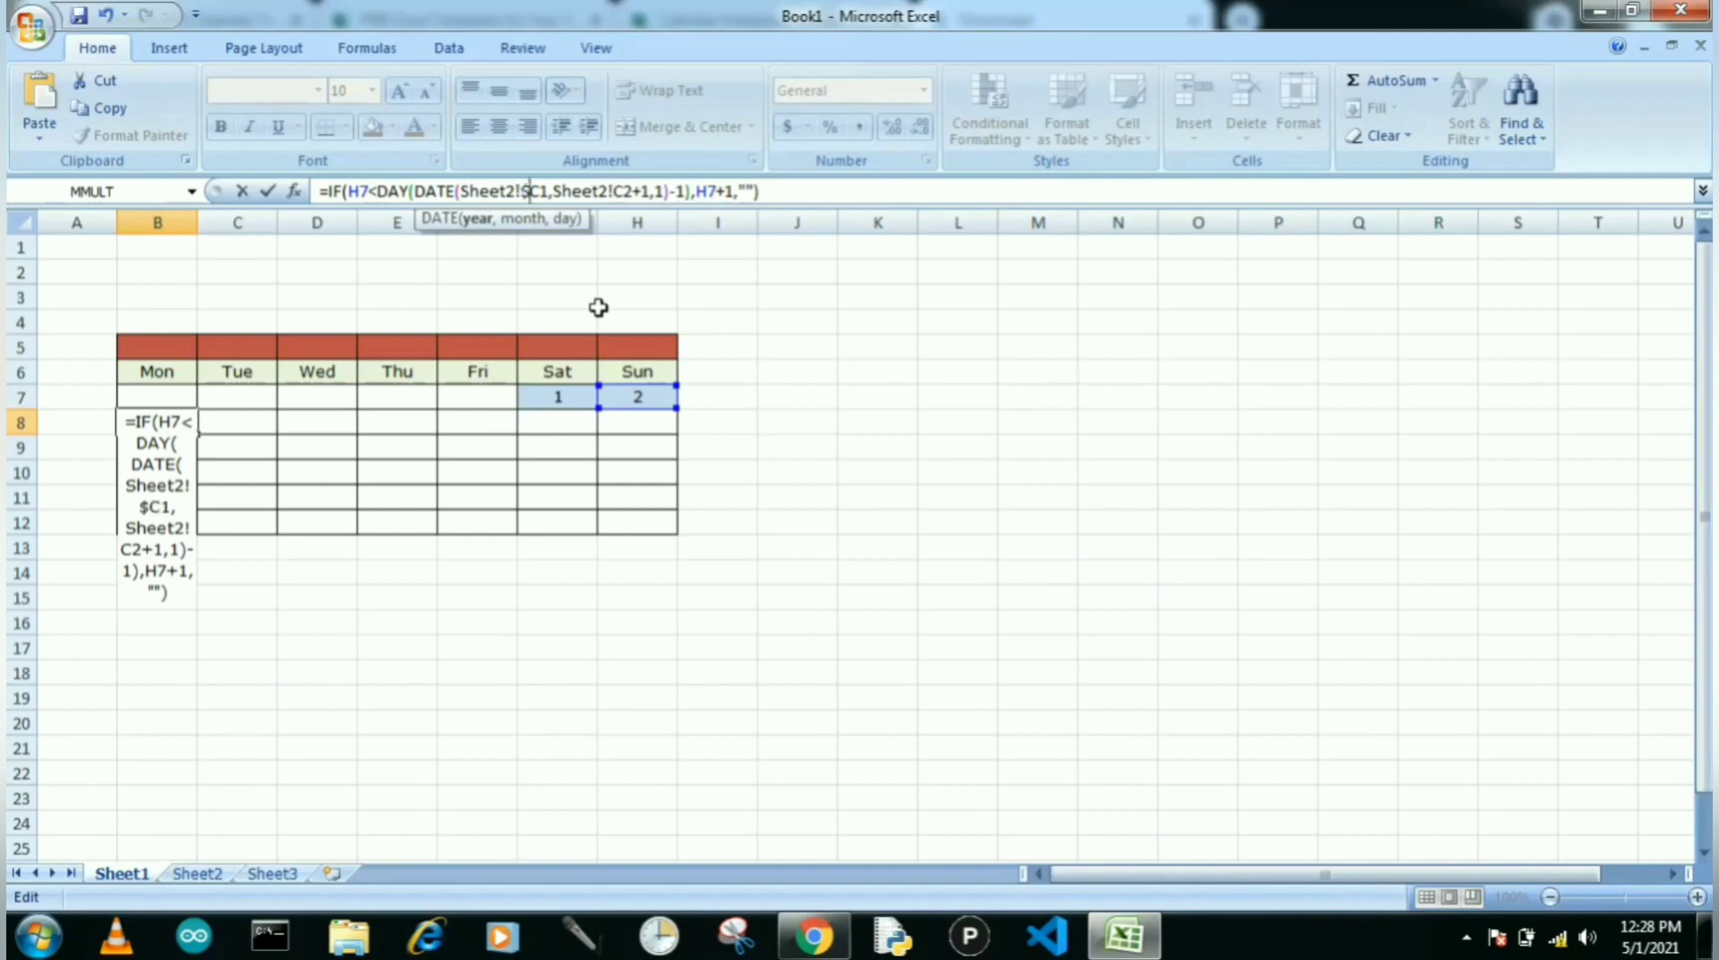
left_click(544, 192)
type("$")
left_click(619, 192)
type("$")
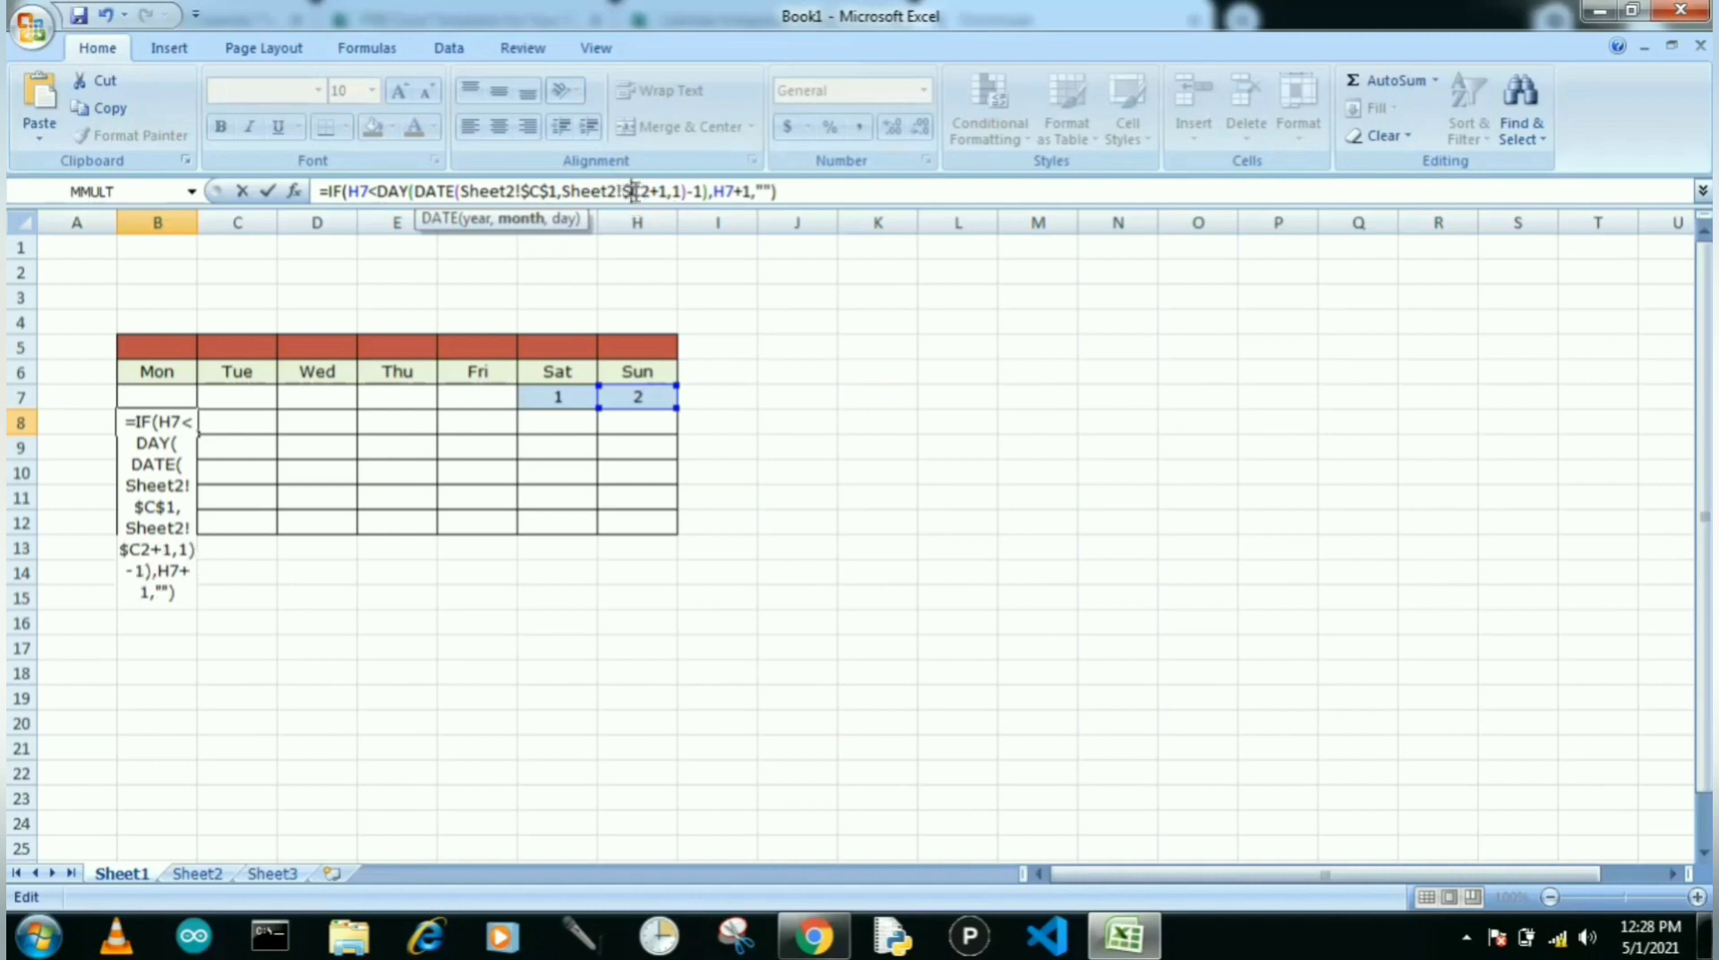
left_click(647, 192)
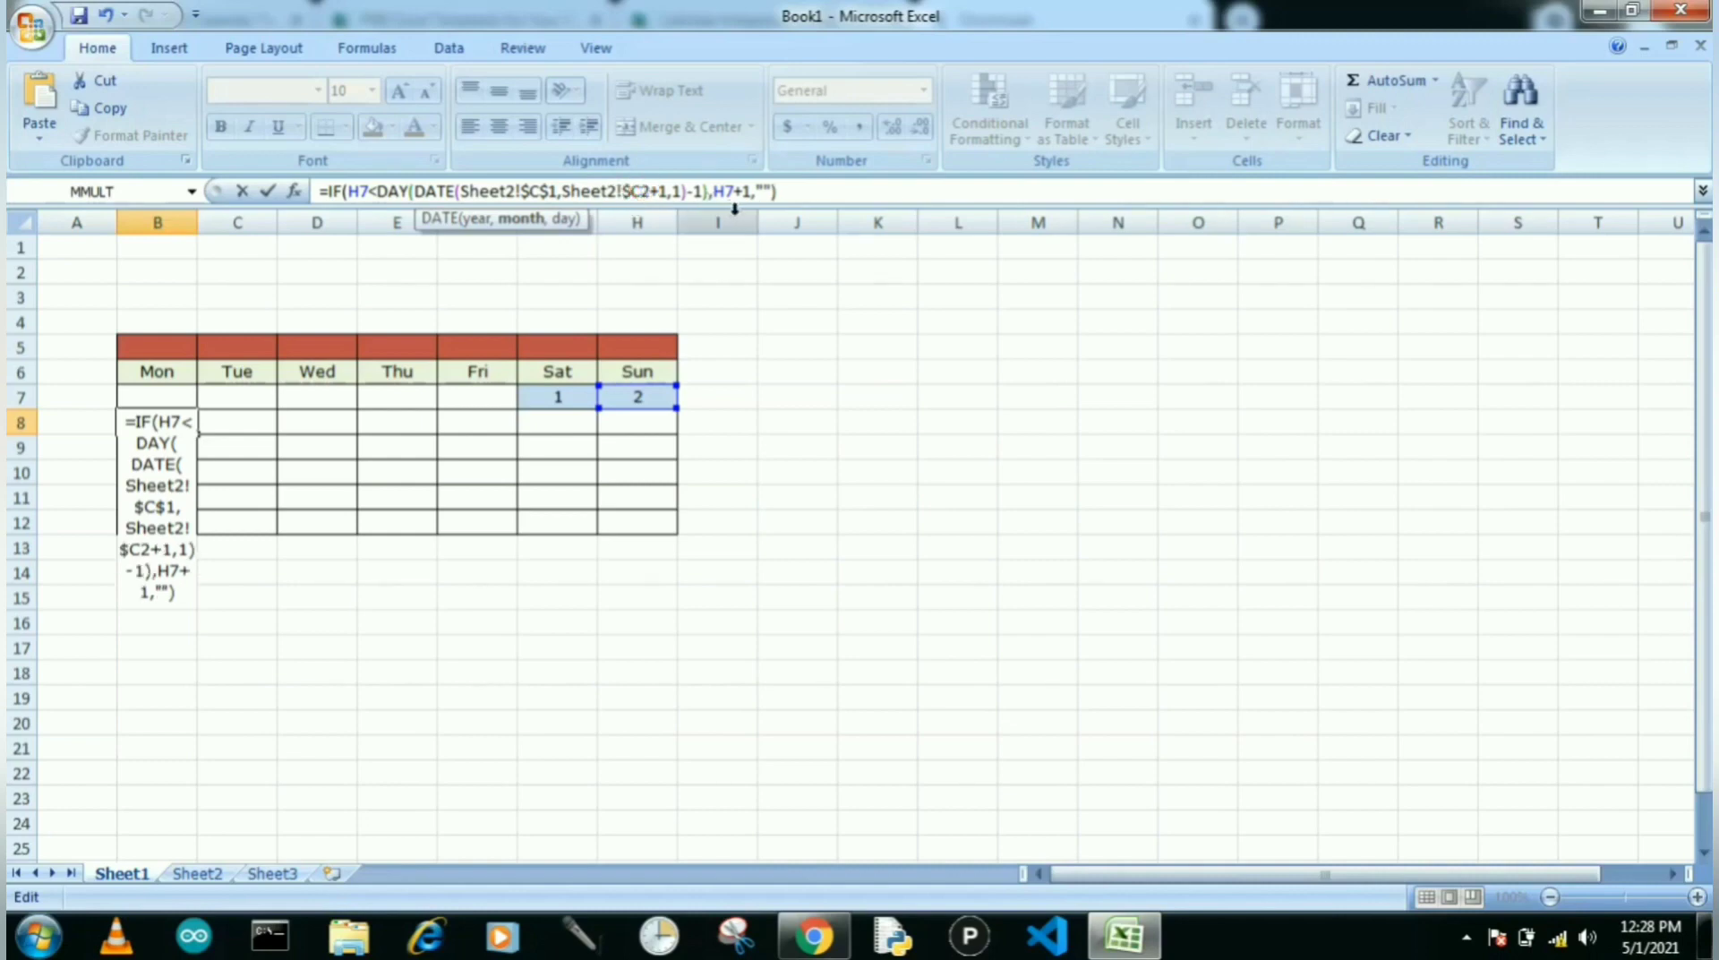
type("$")
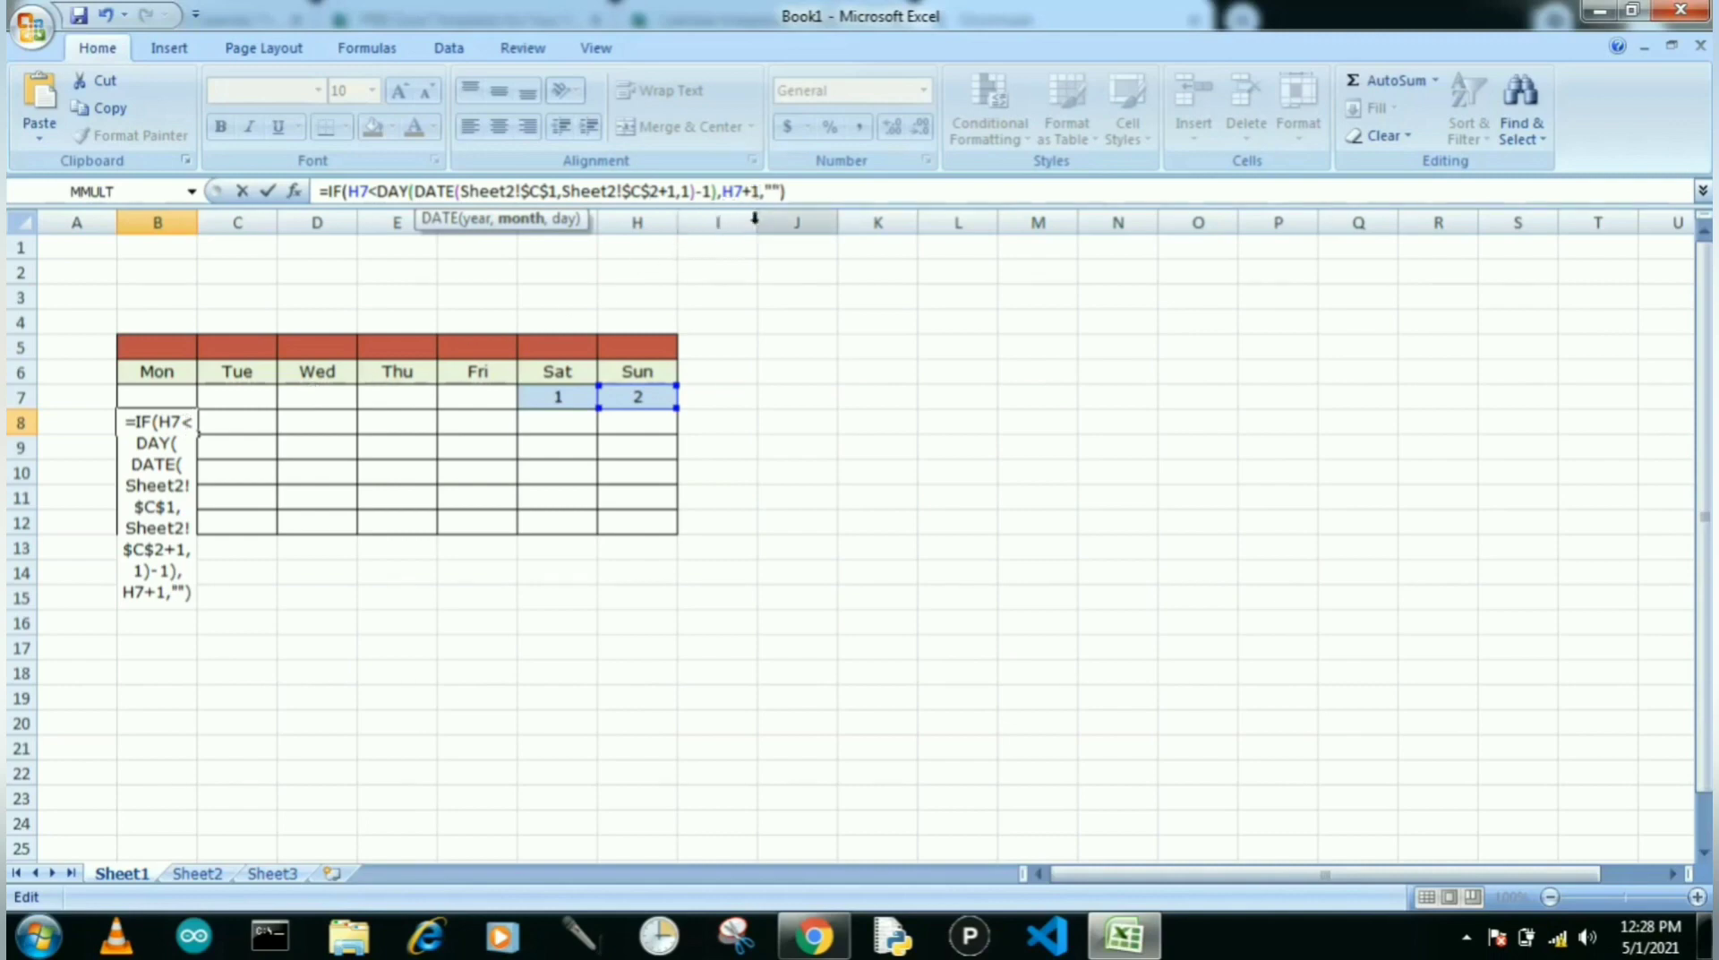
key("Return")
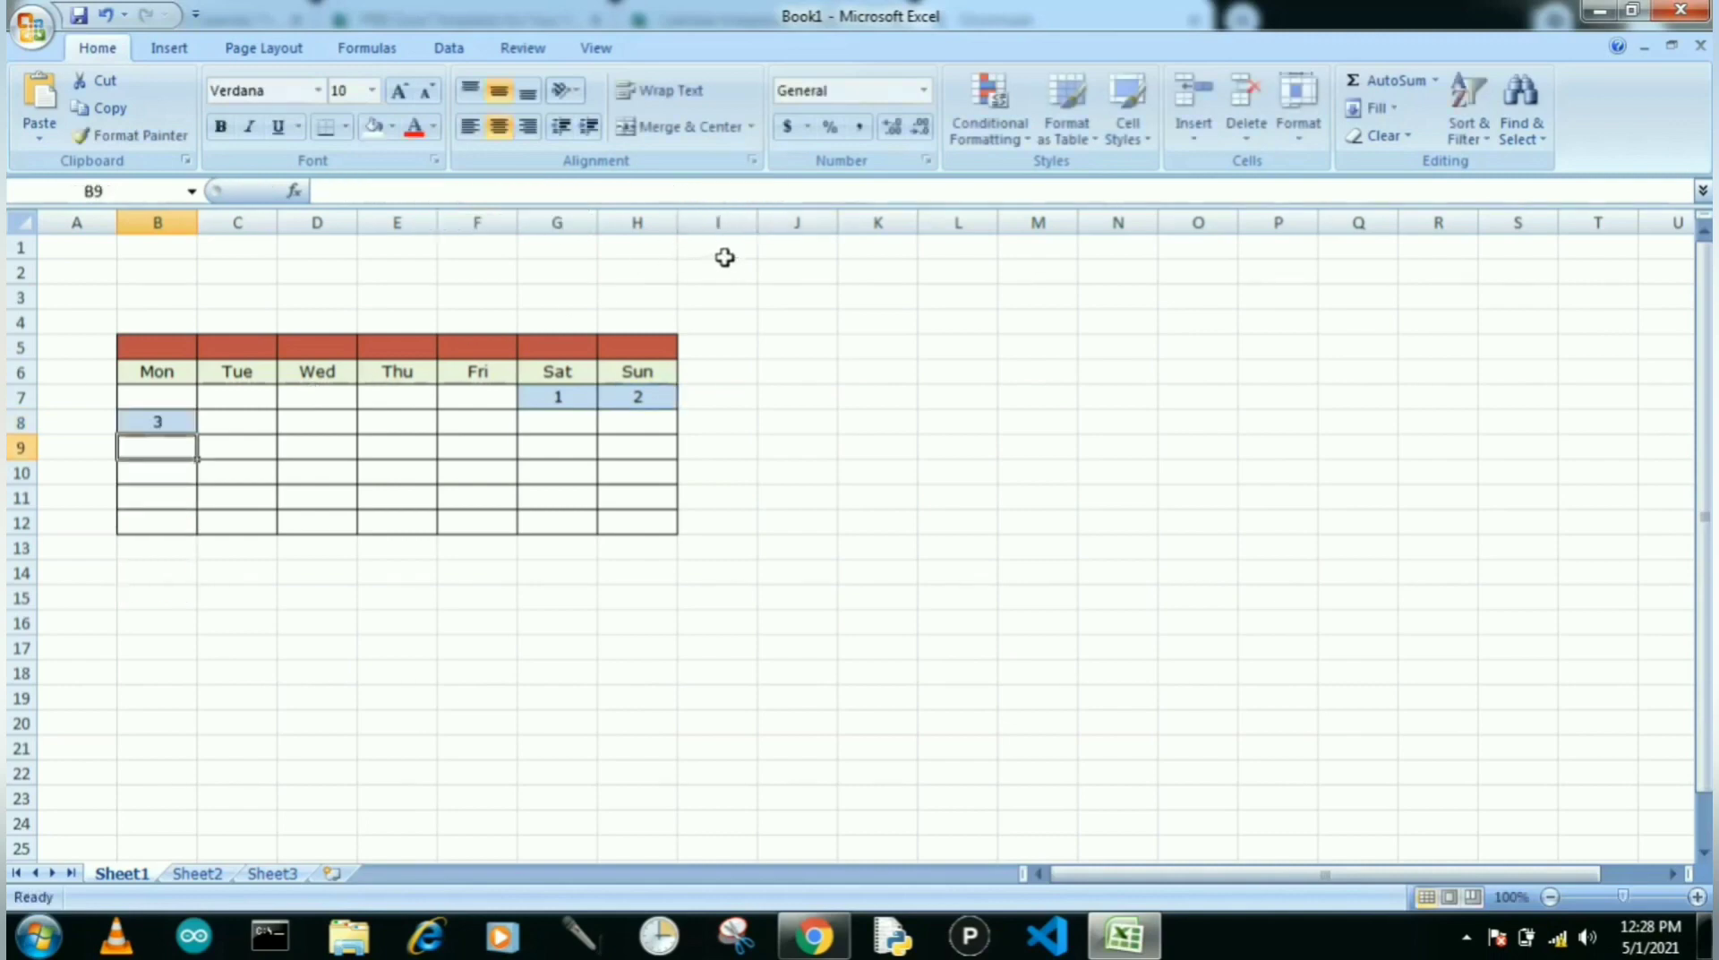
- Fill the B8 formula down the Monday column through B12, and keep the current Windows color scheme without showing the message again
left_click(142, 422)
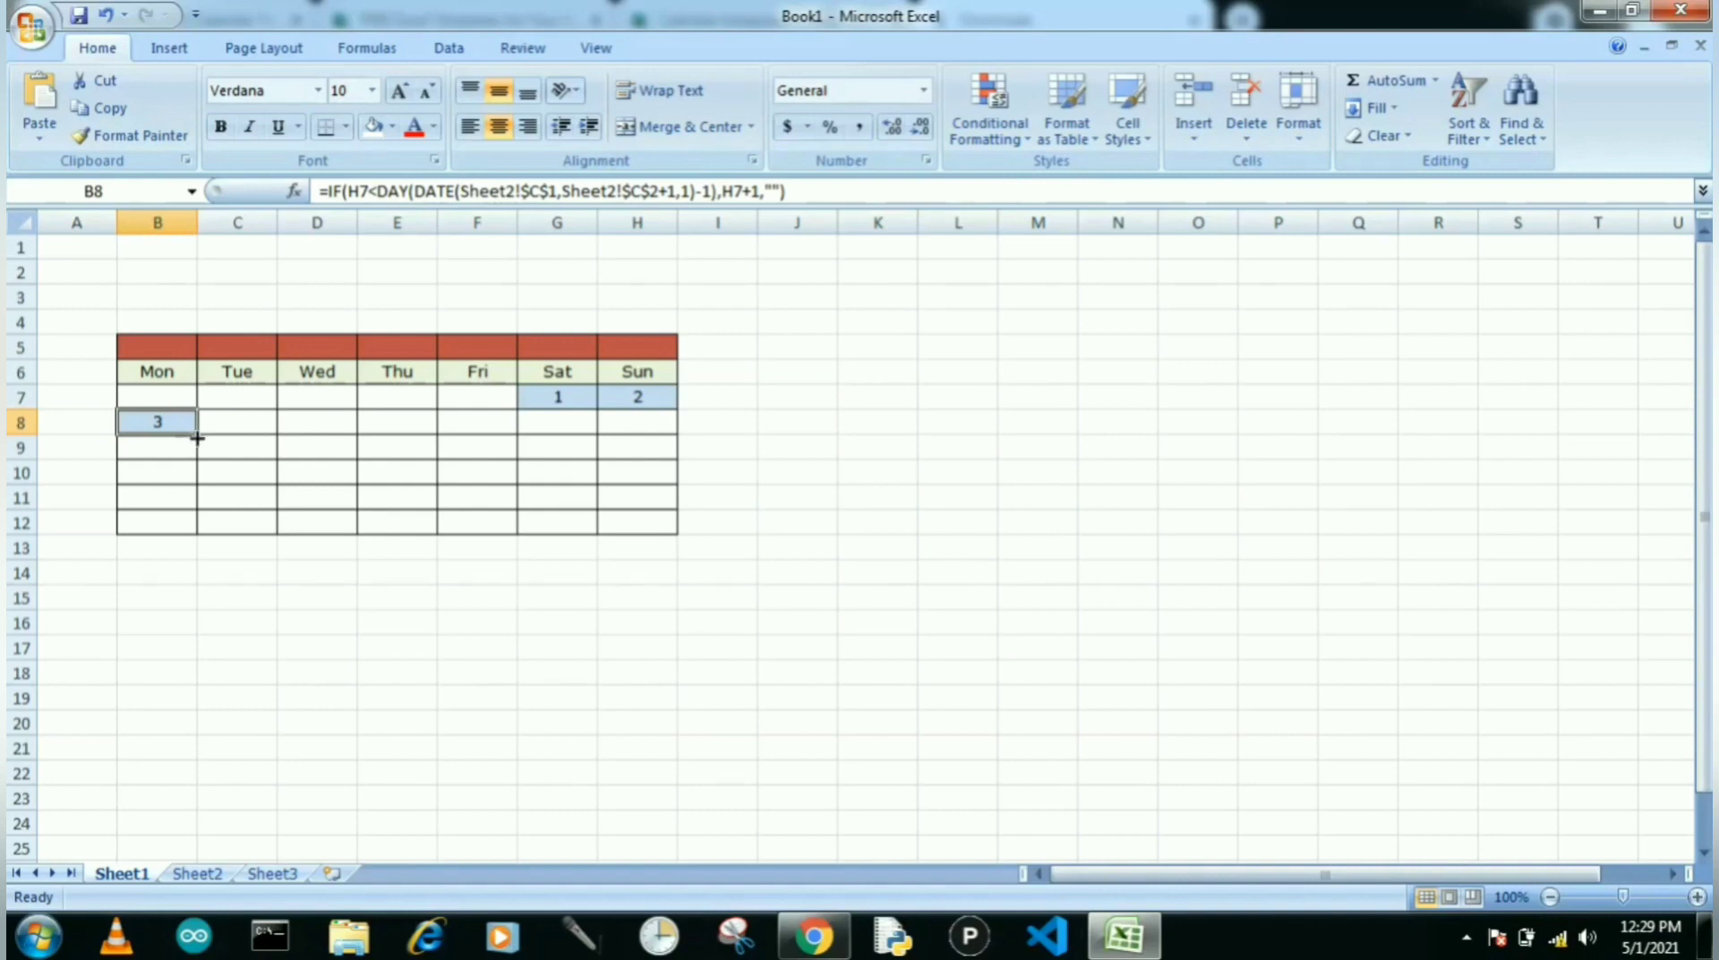
left_click_drag(191, 437, 191, 530)
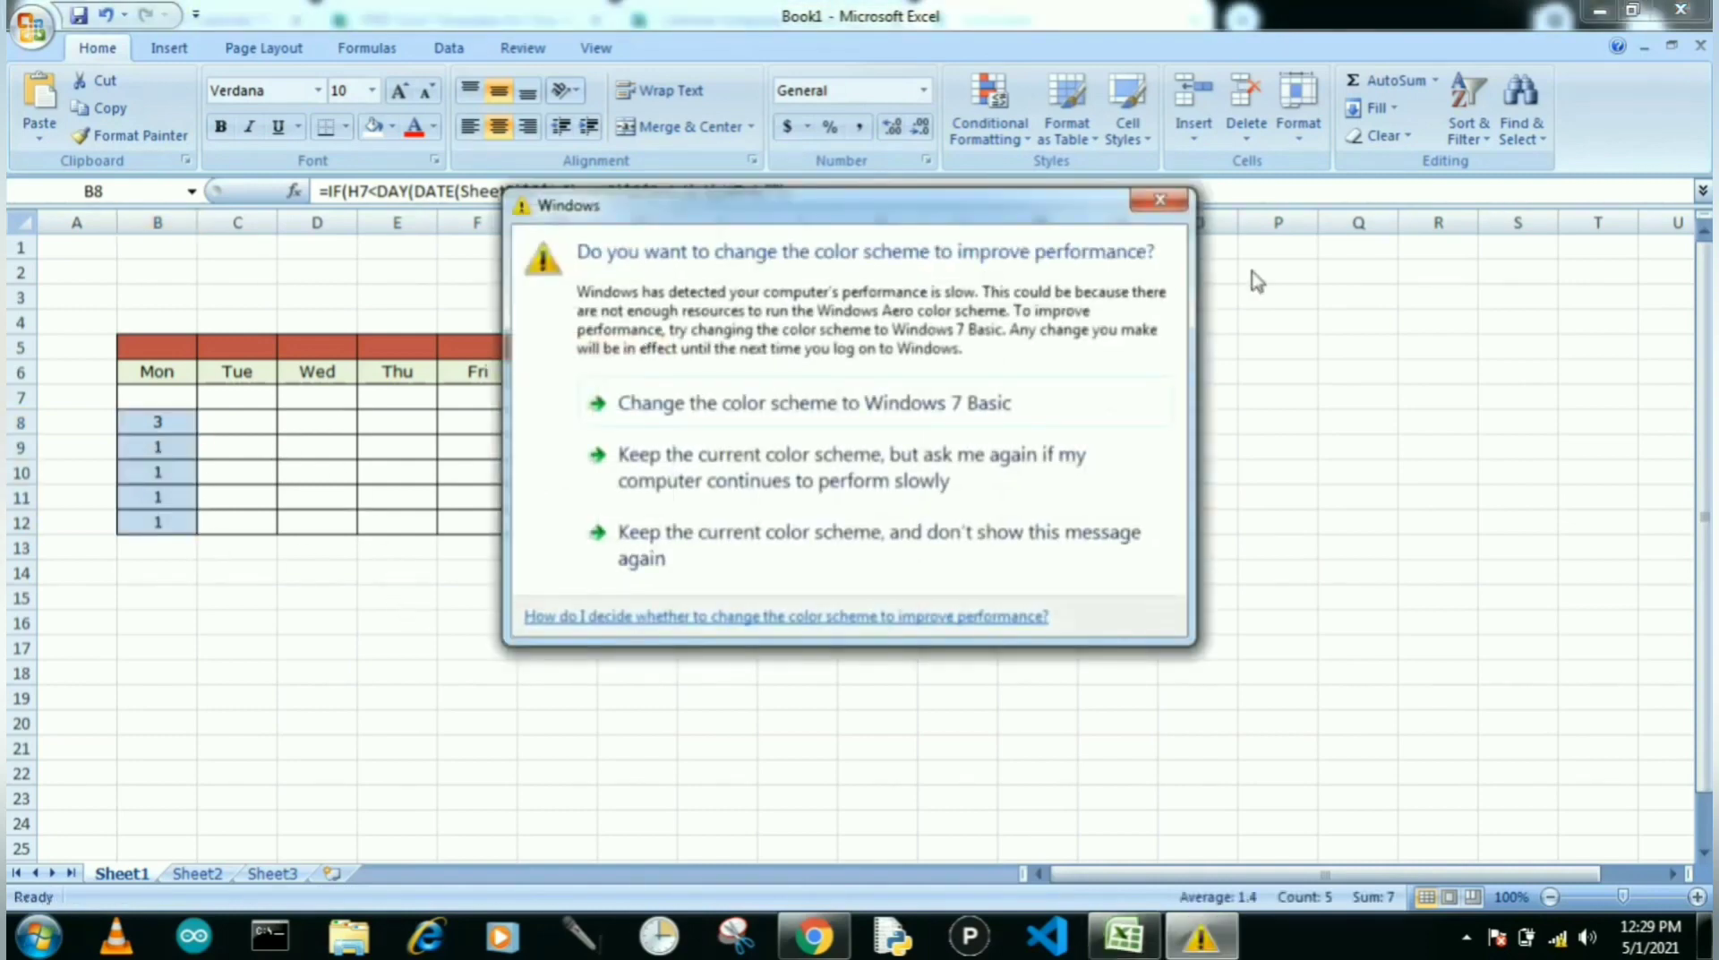
left_click(781, 548)
- In C8, start the formula =IF(B8<DAY(DATE( to compare Monday's date with the month's last day
left_click(216, 430)
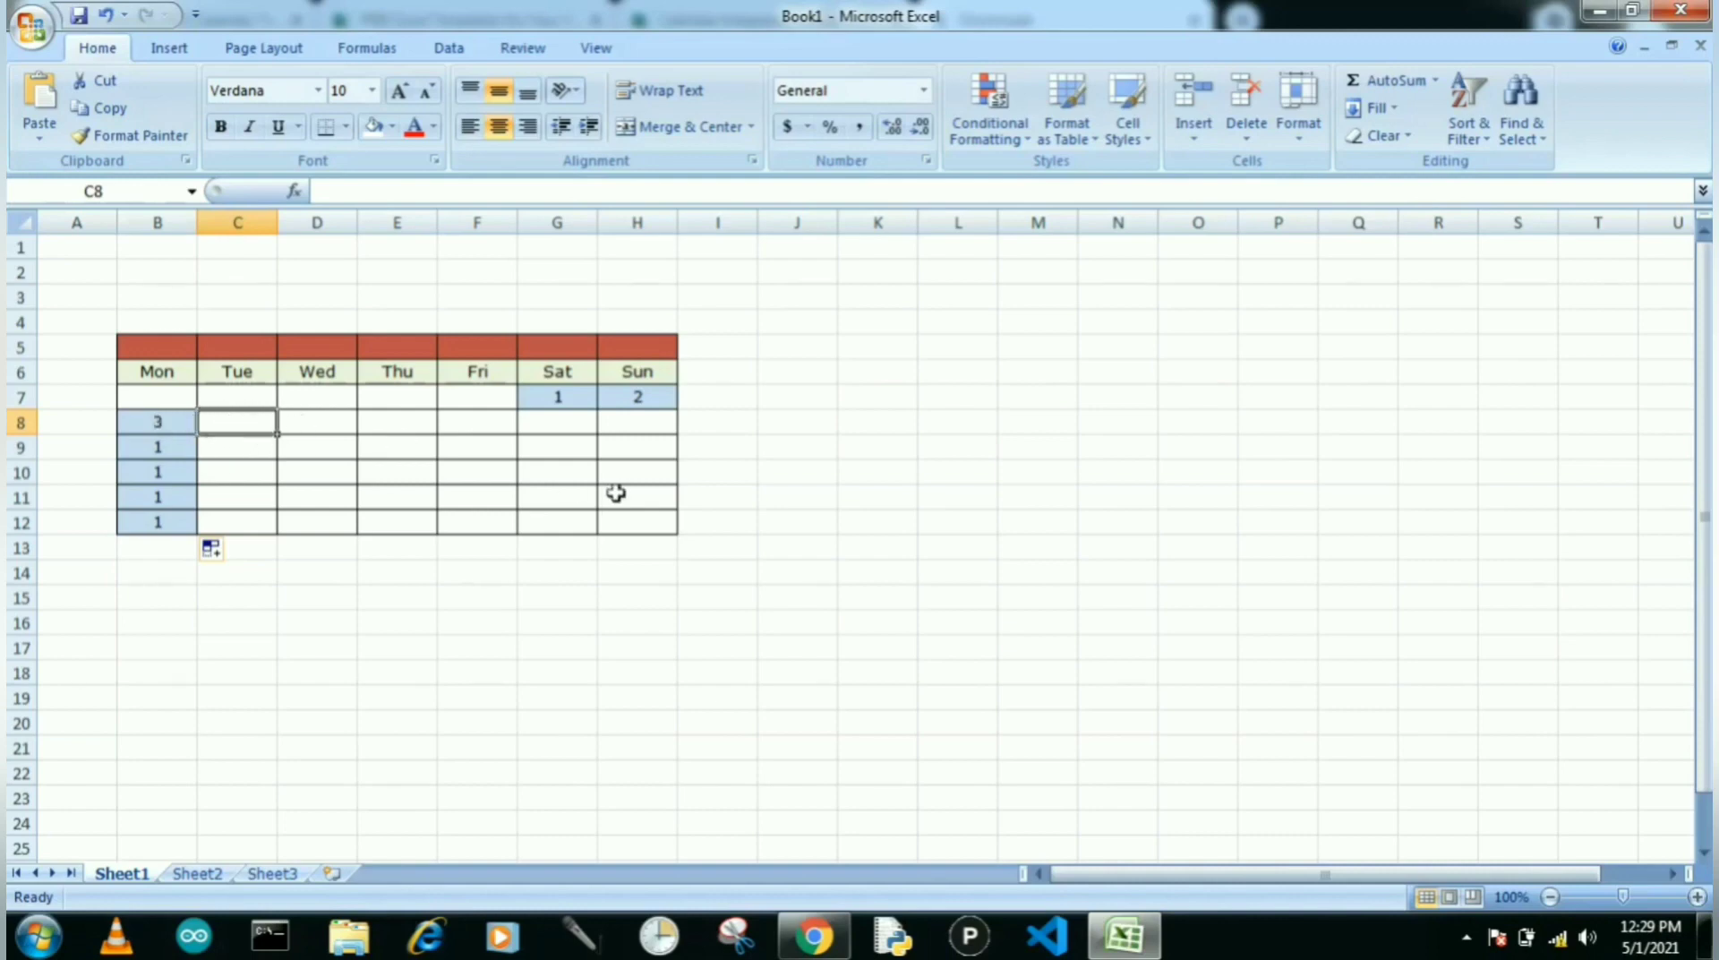
type("=IF")
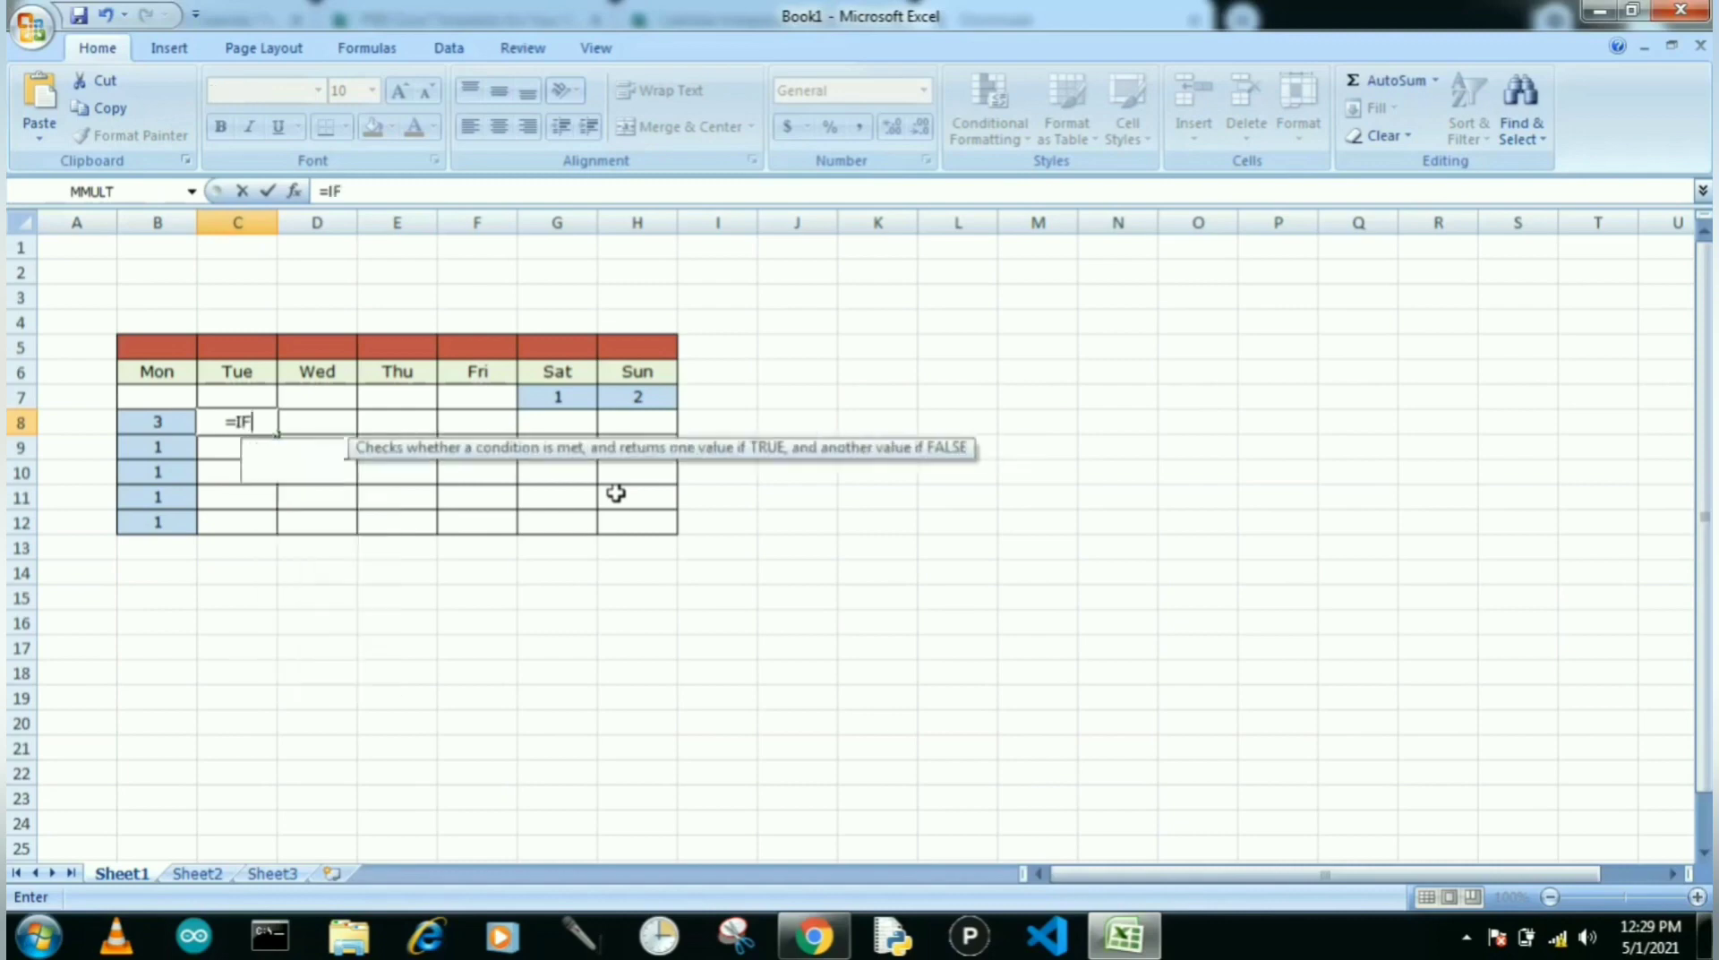
type("(")
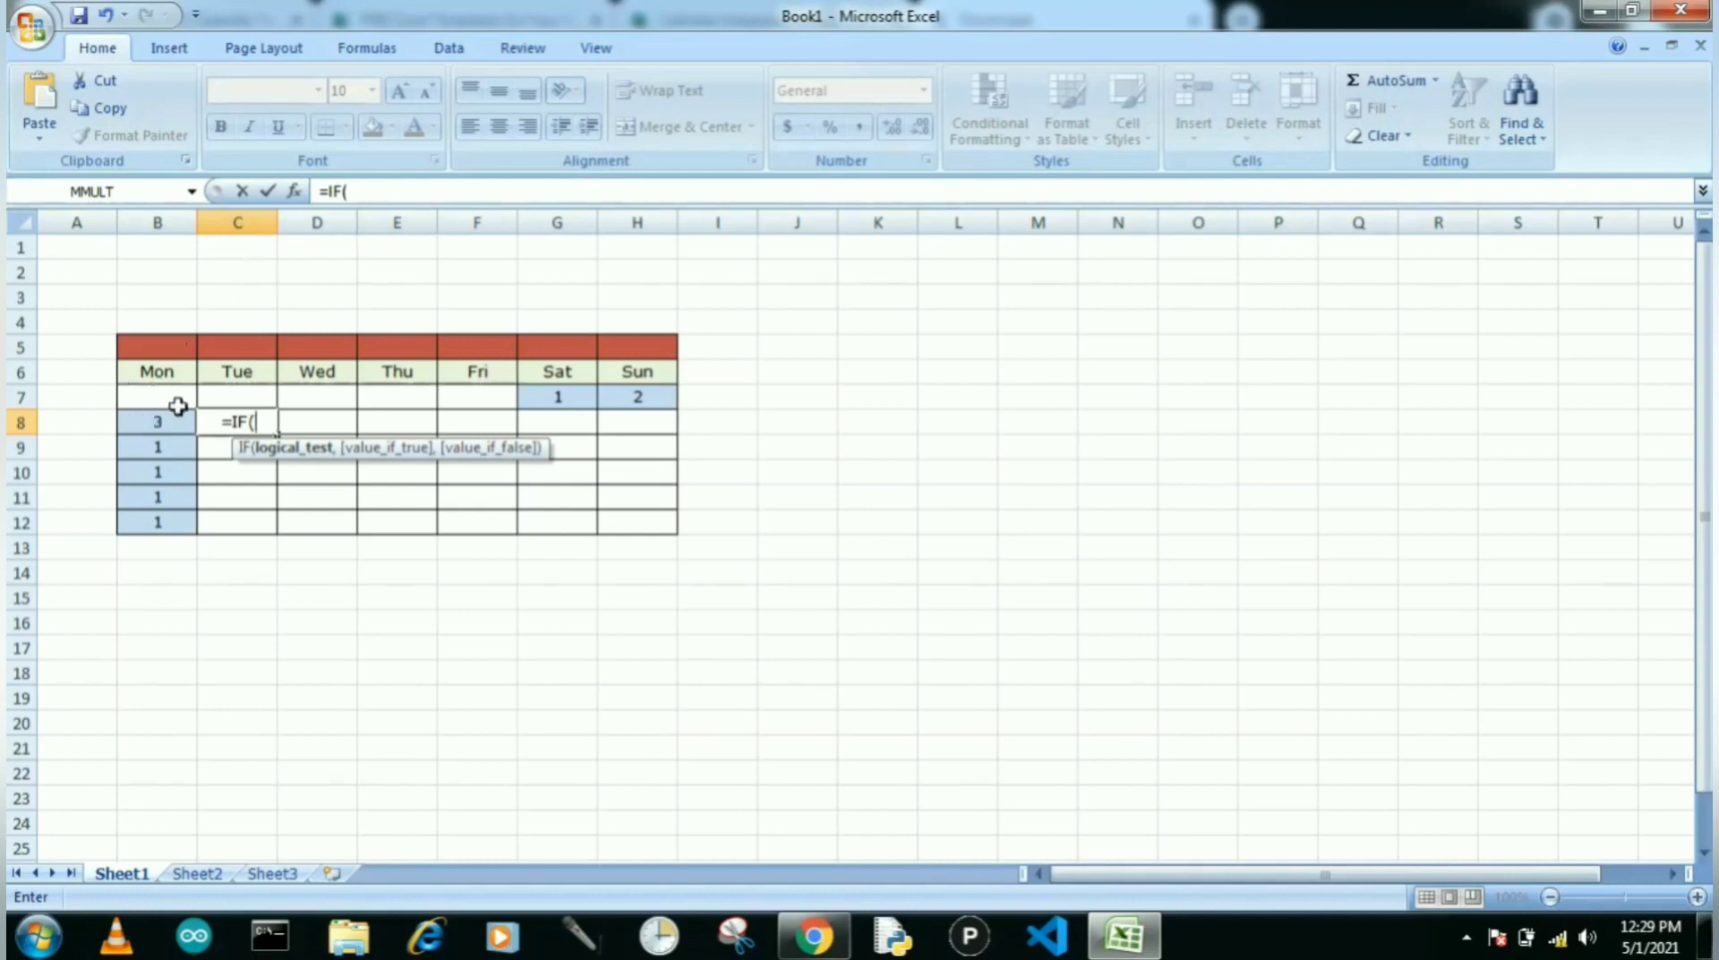
type("B8")
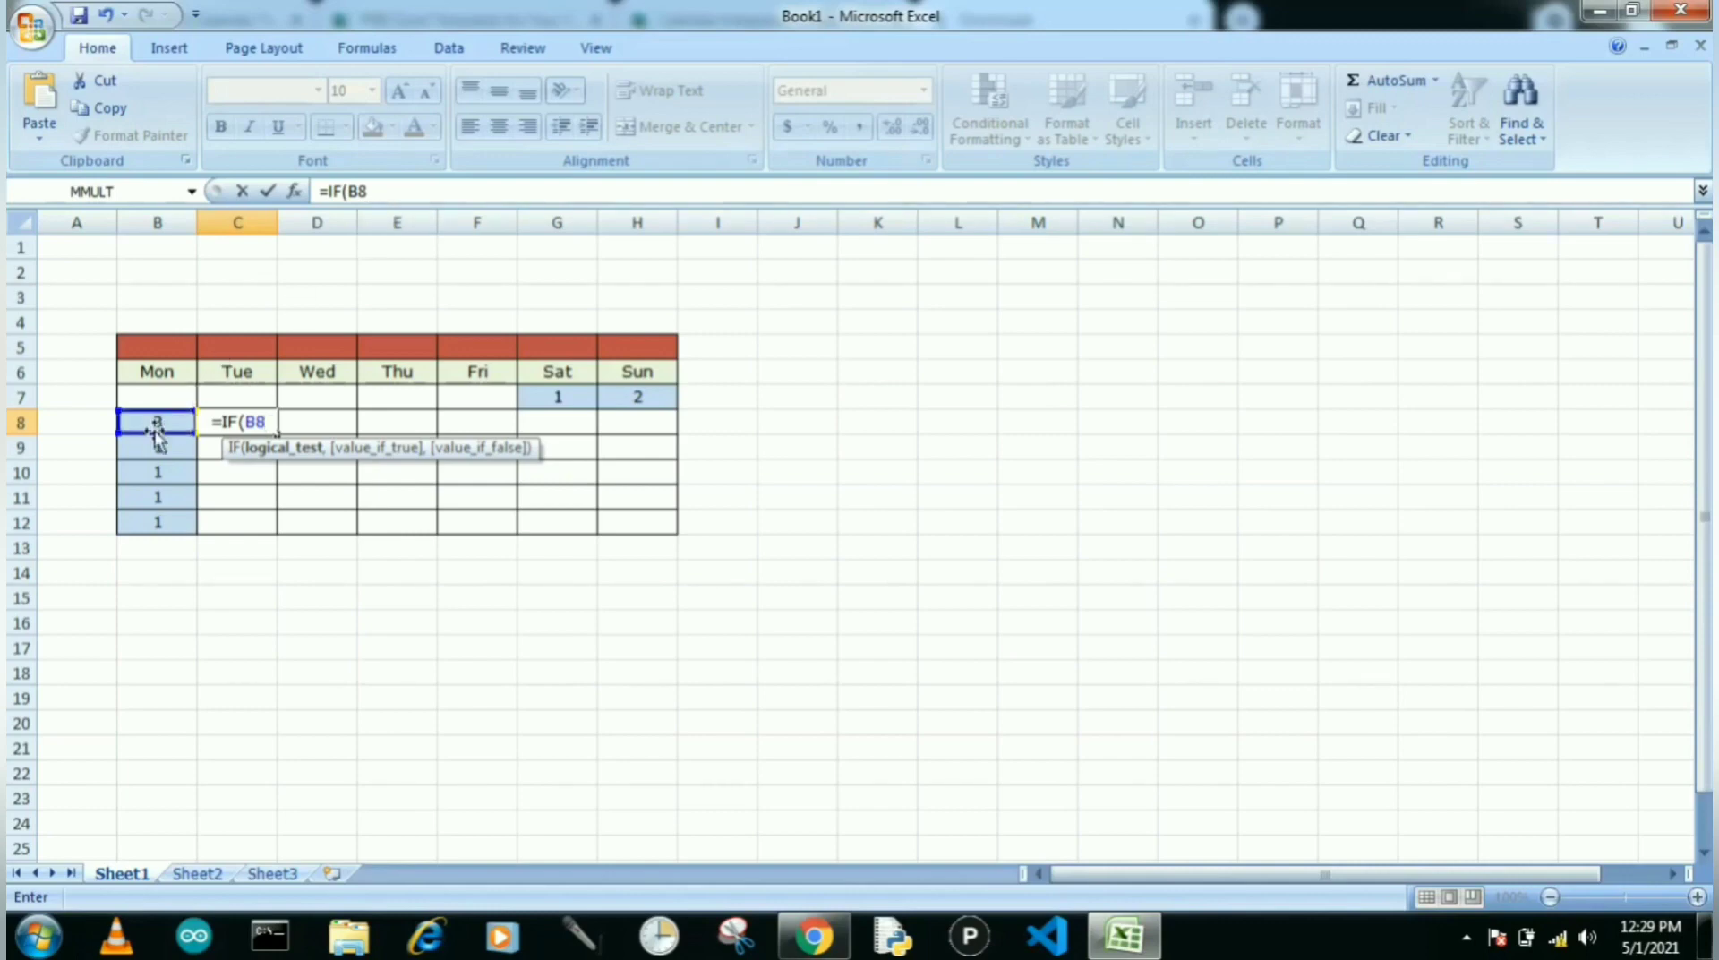
type("<")
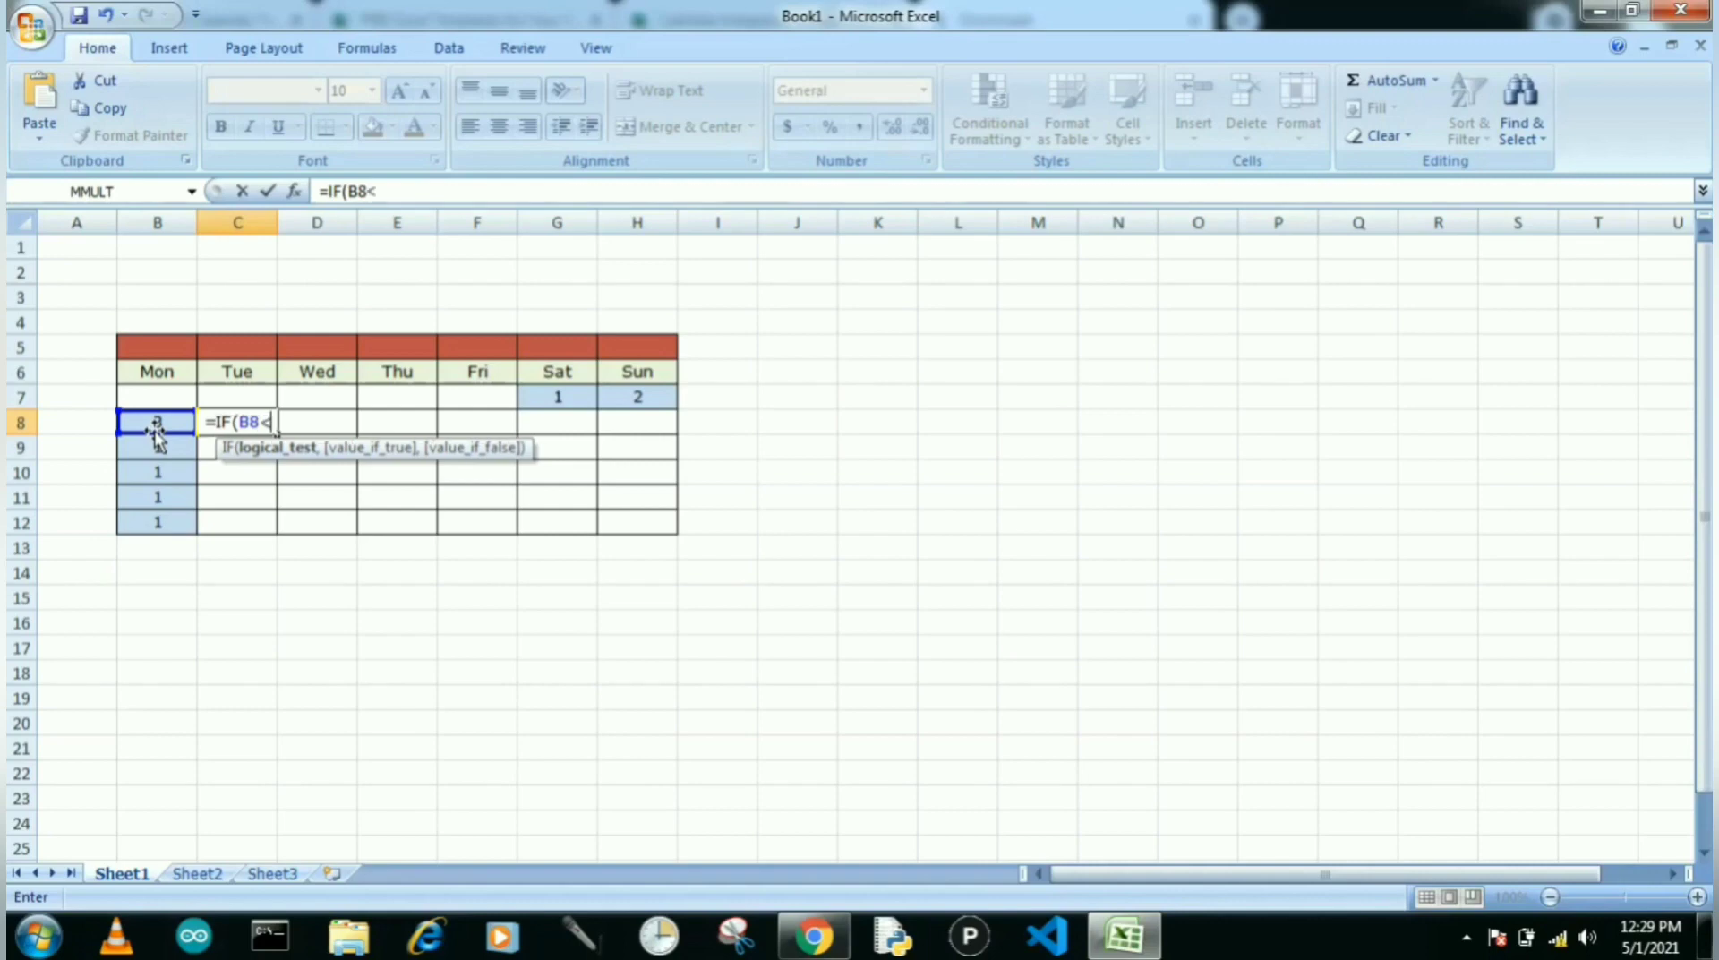
type("DAY")
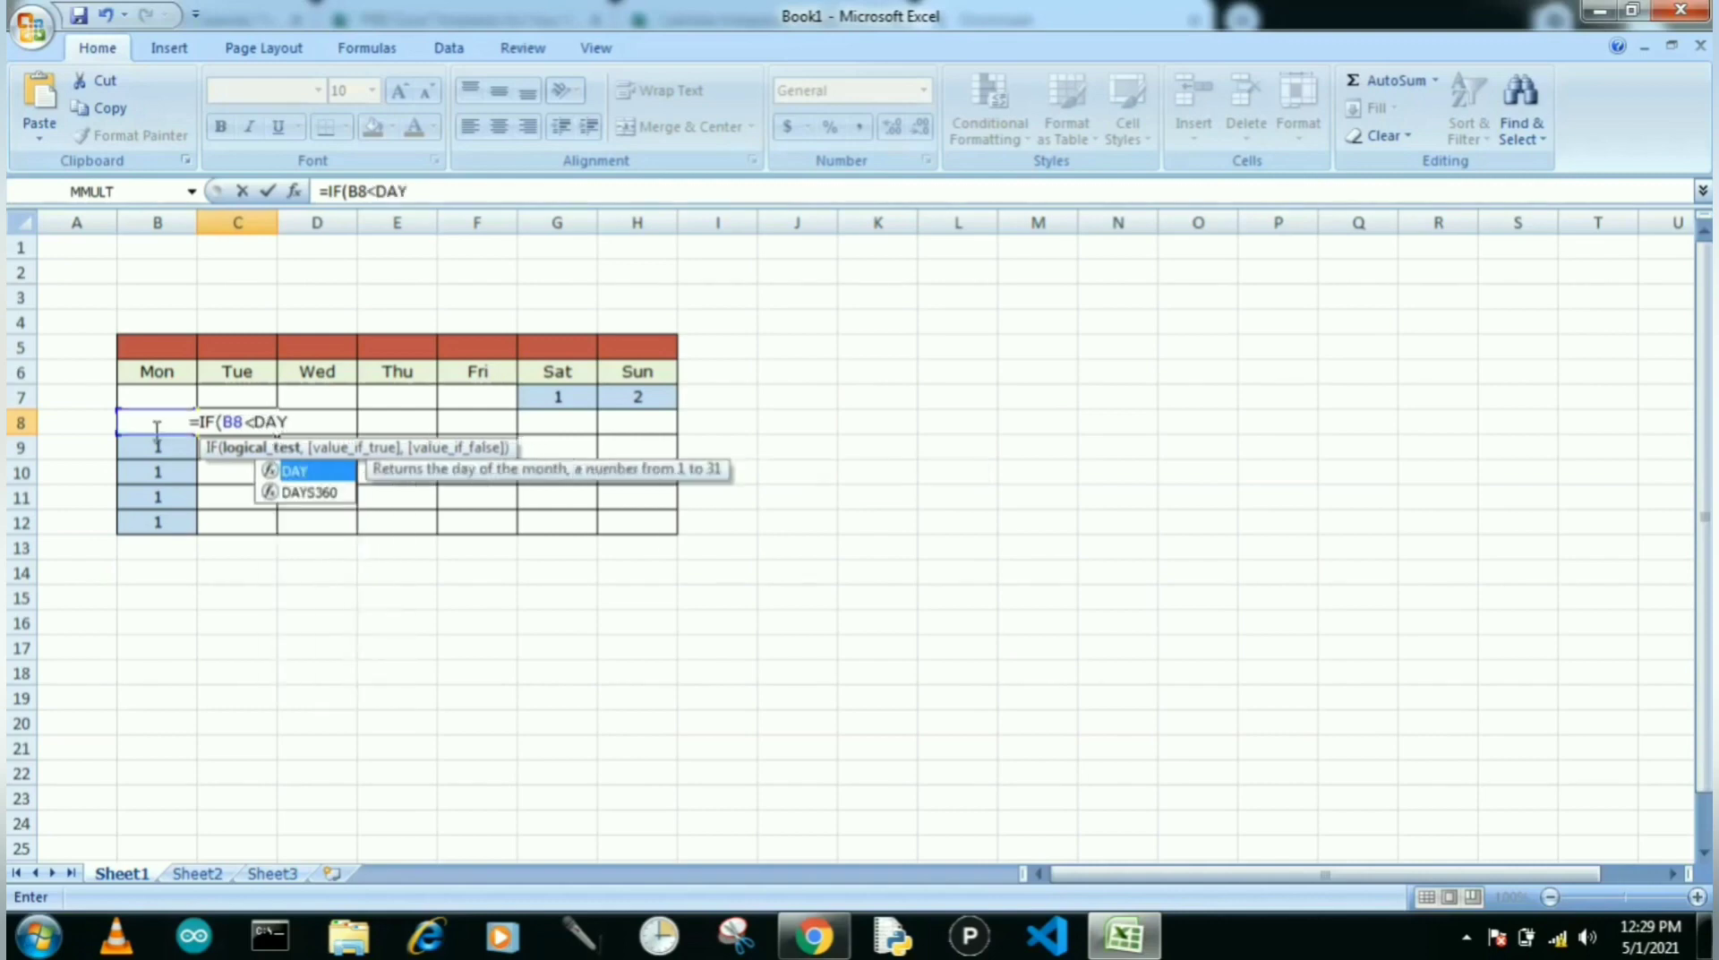
type("(DAT")
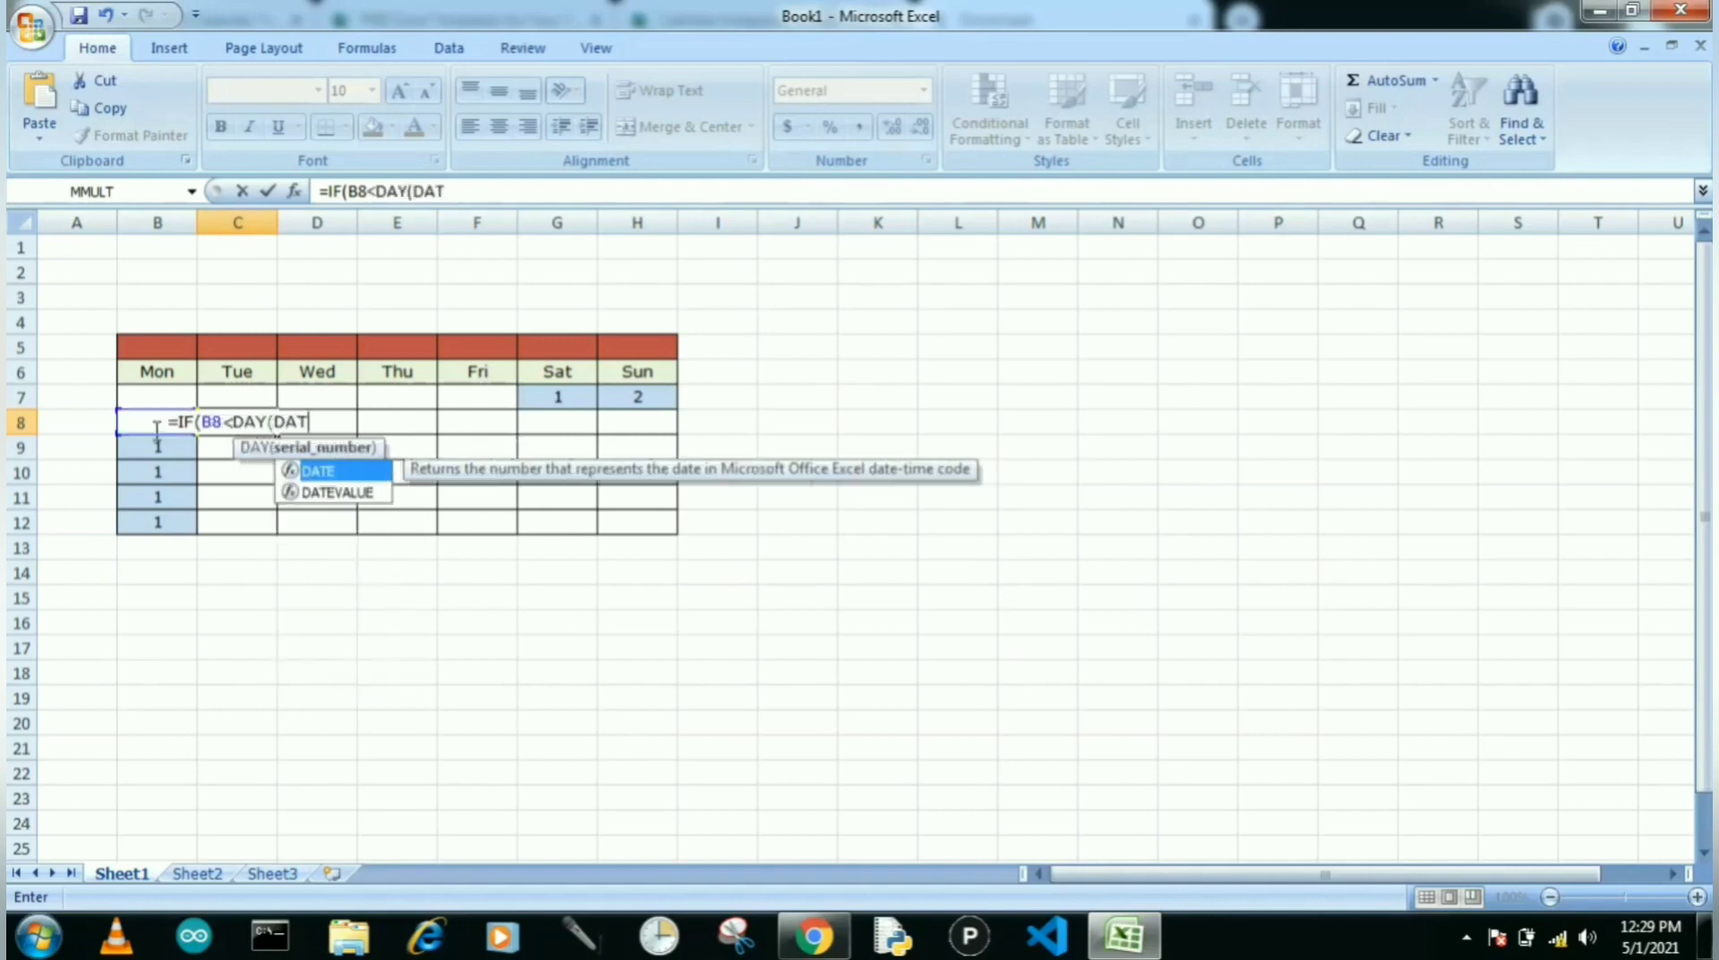
type("E(")
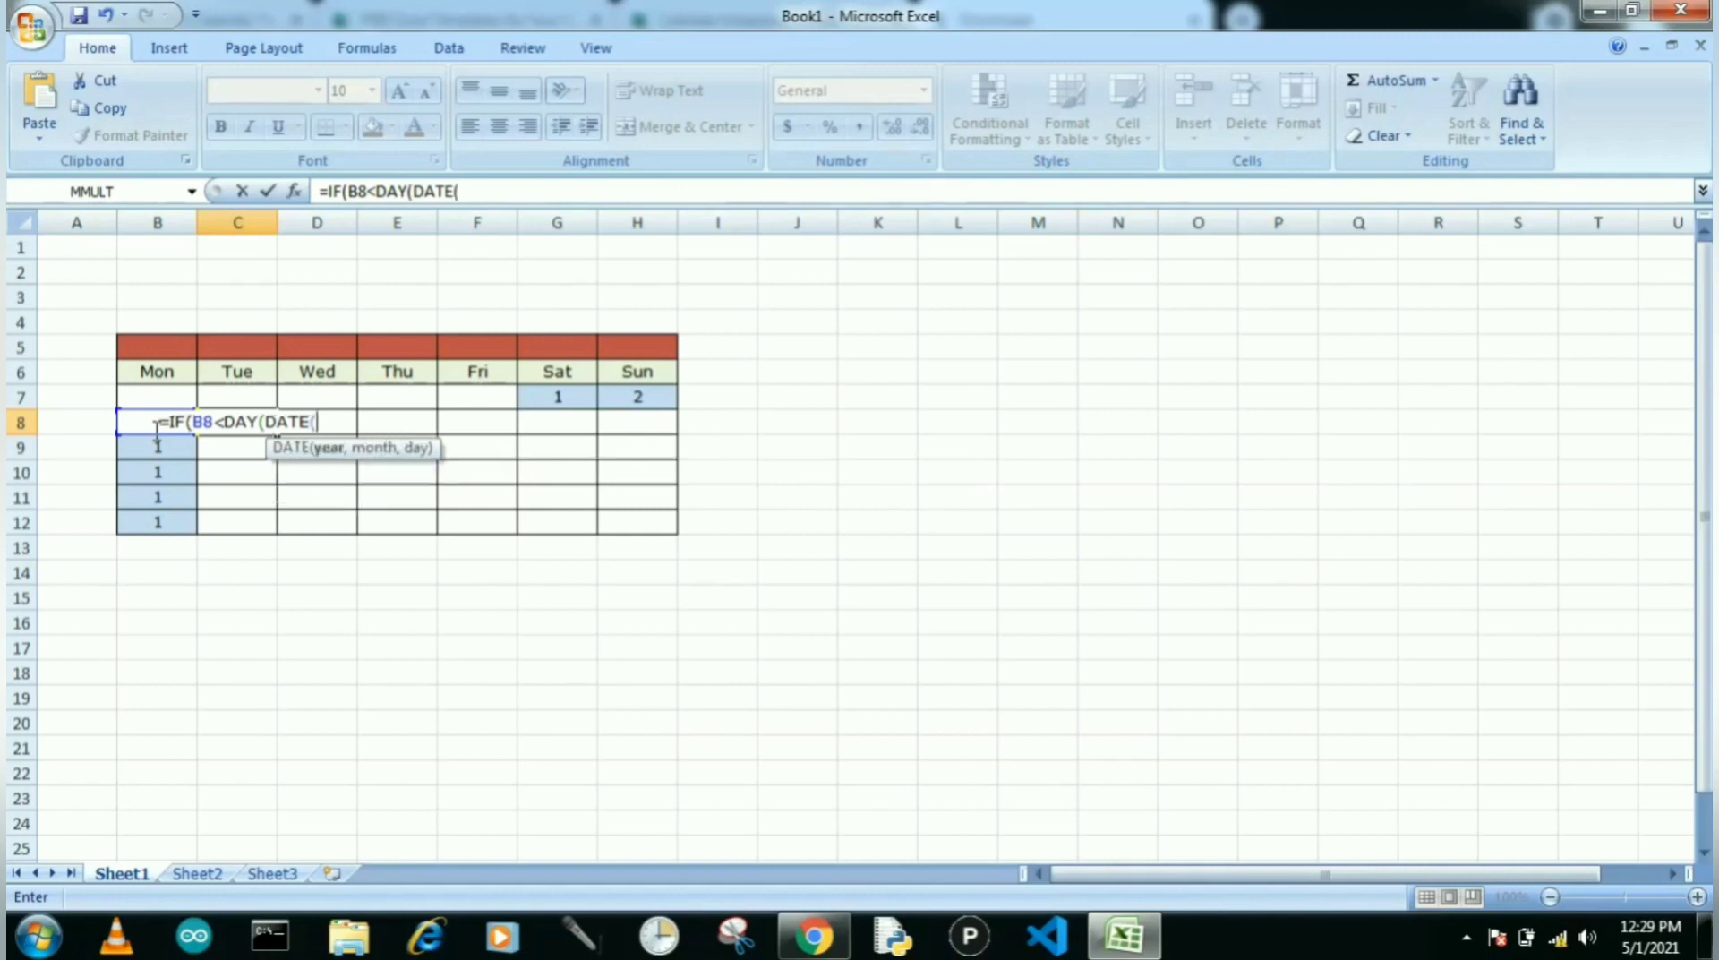
- Complete the C8 logical test with Sheet2!C1 as the year, Sheet2!C2+1 as the month and 1 as the day, minus 1
left_click(193, 877)
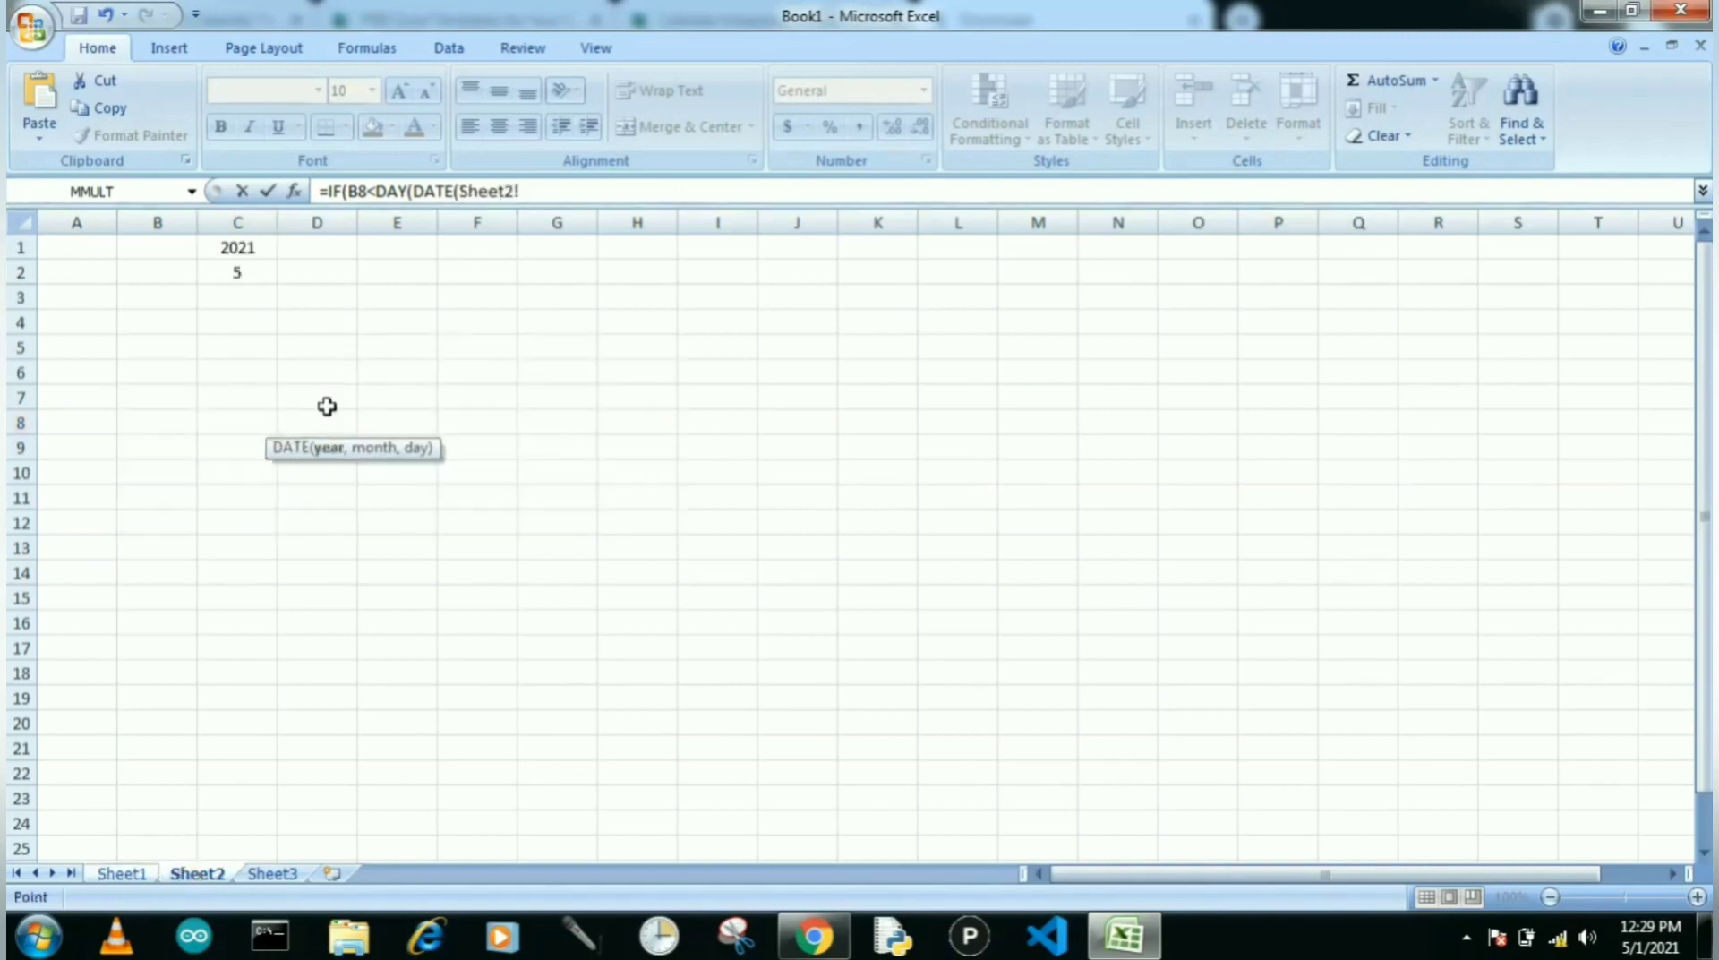
left_click(241, 252)
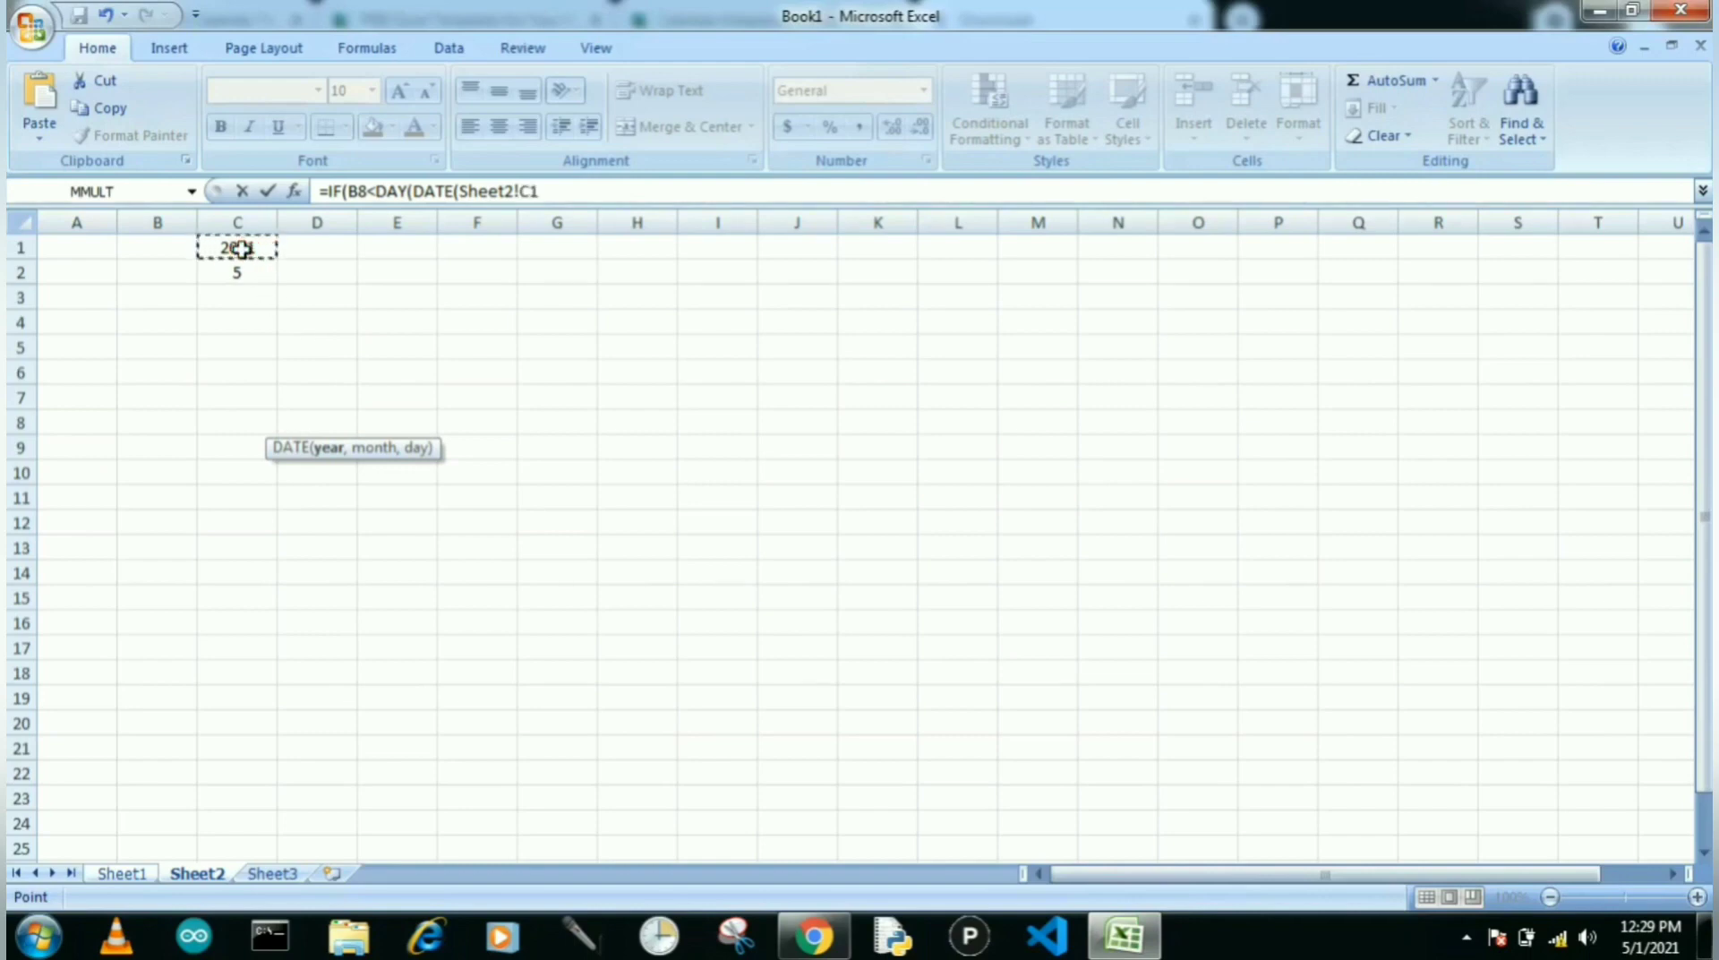
type(",")
left_click(239, 276)
type(",")
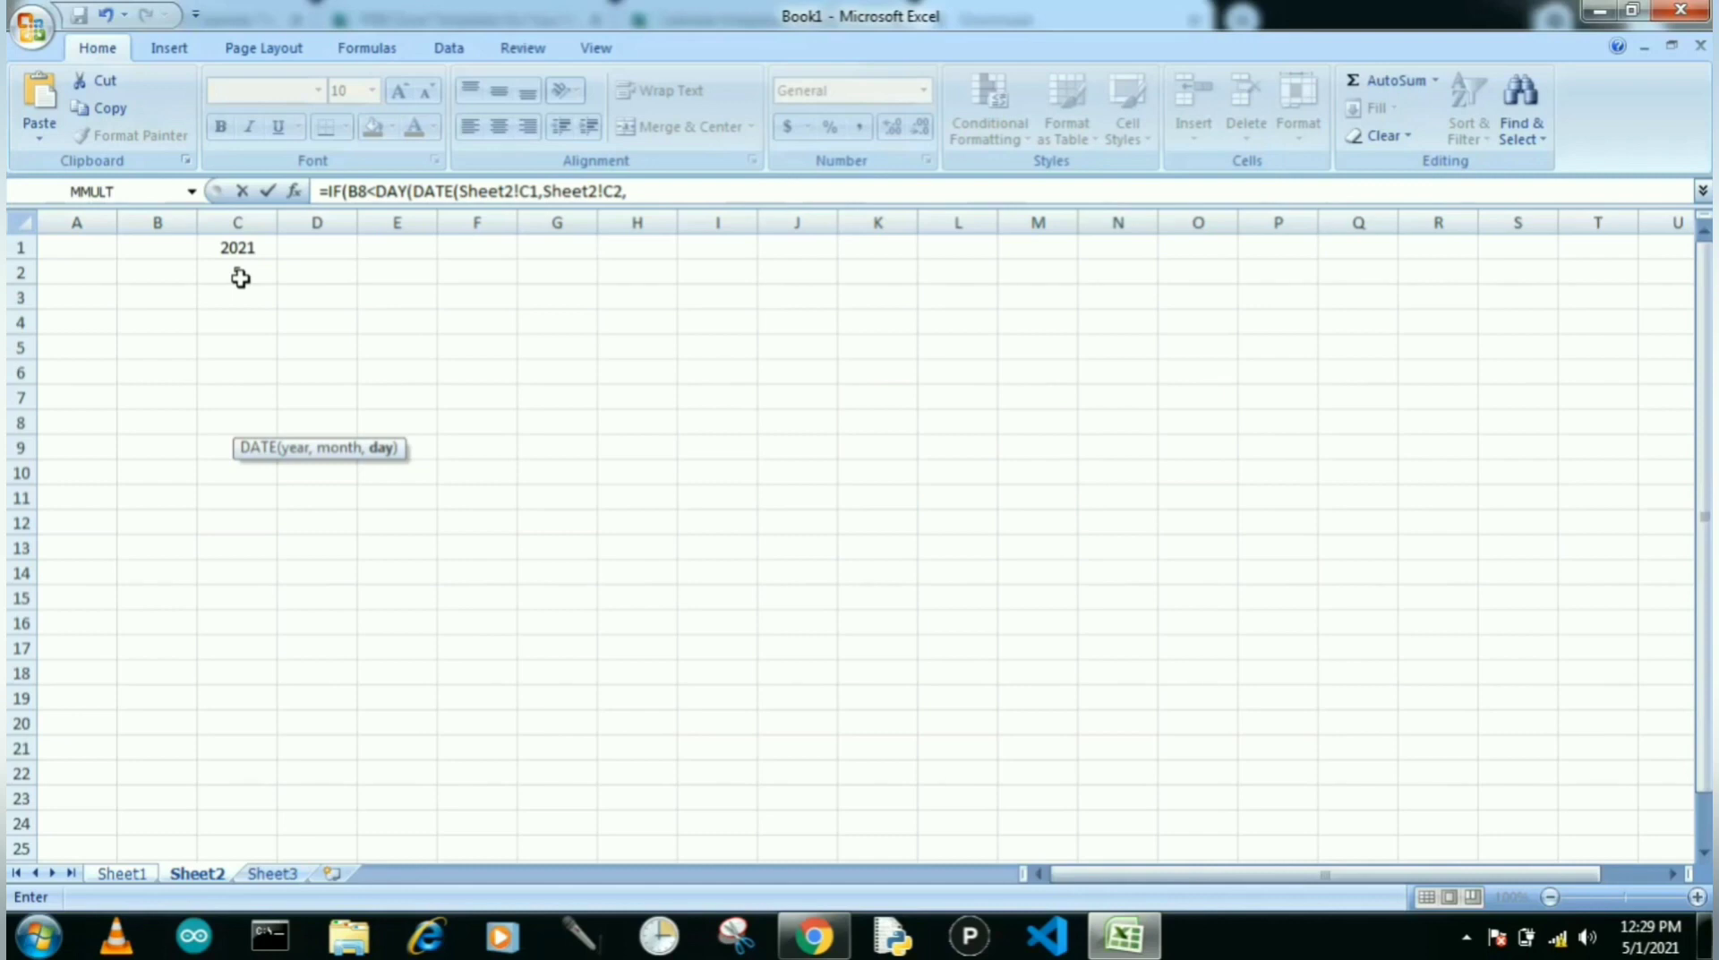
key("BackSpace")
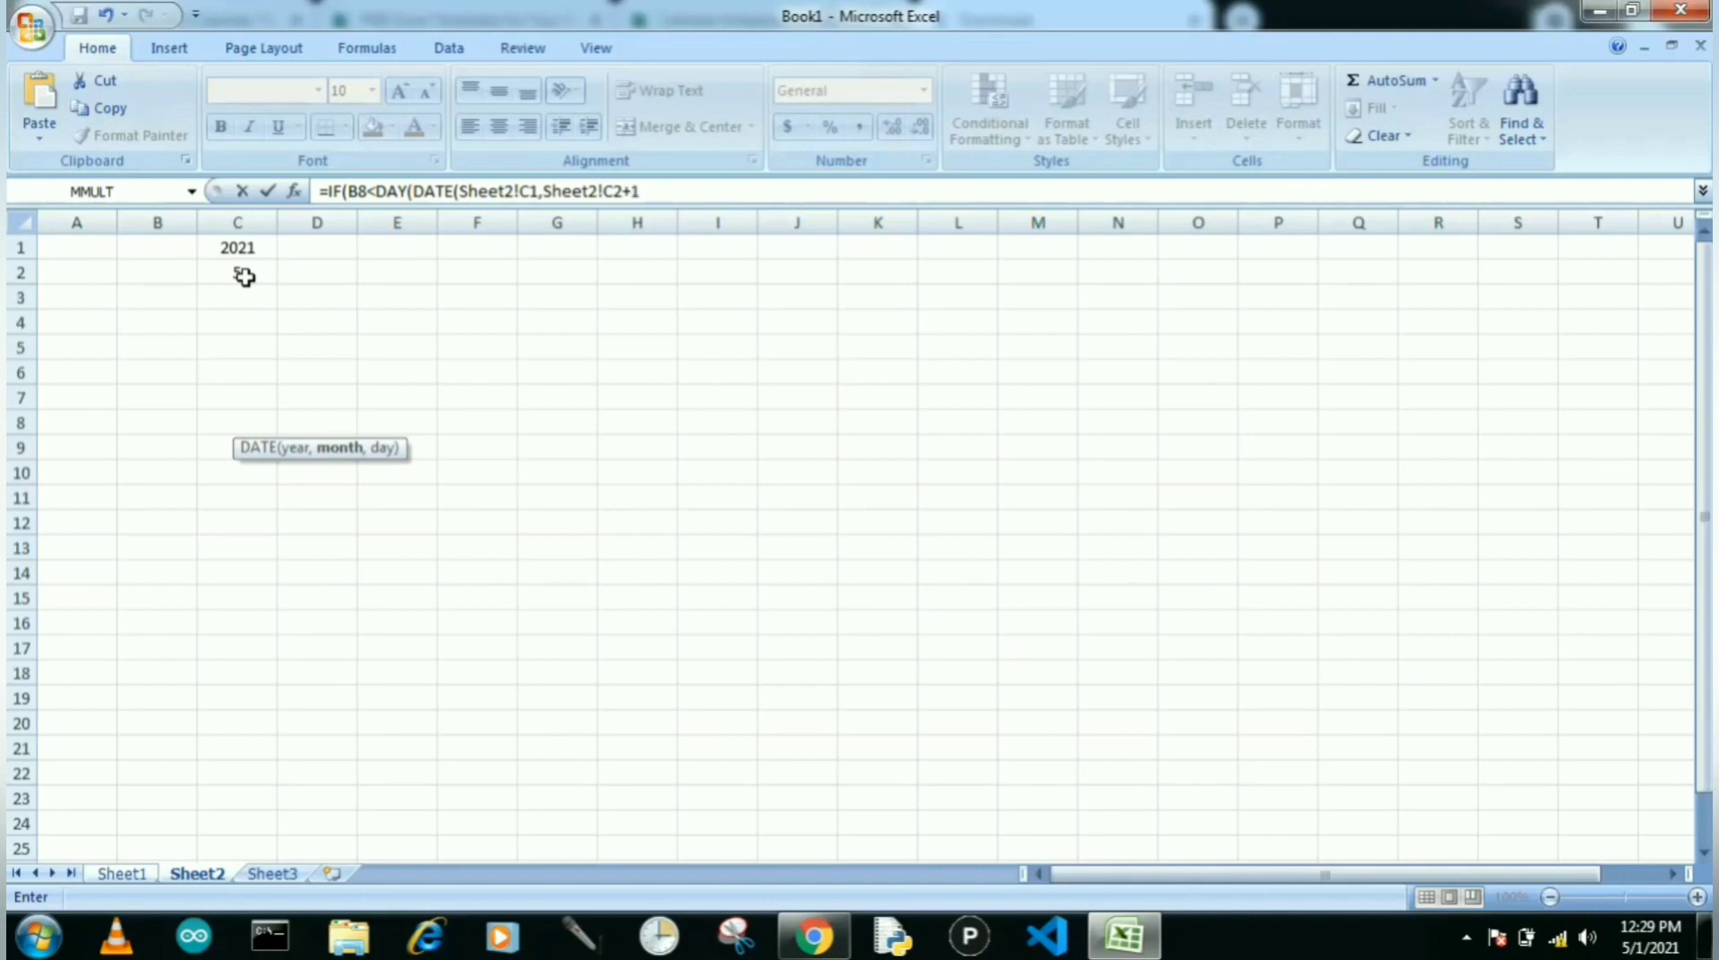
type("+1,1)-")
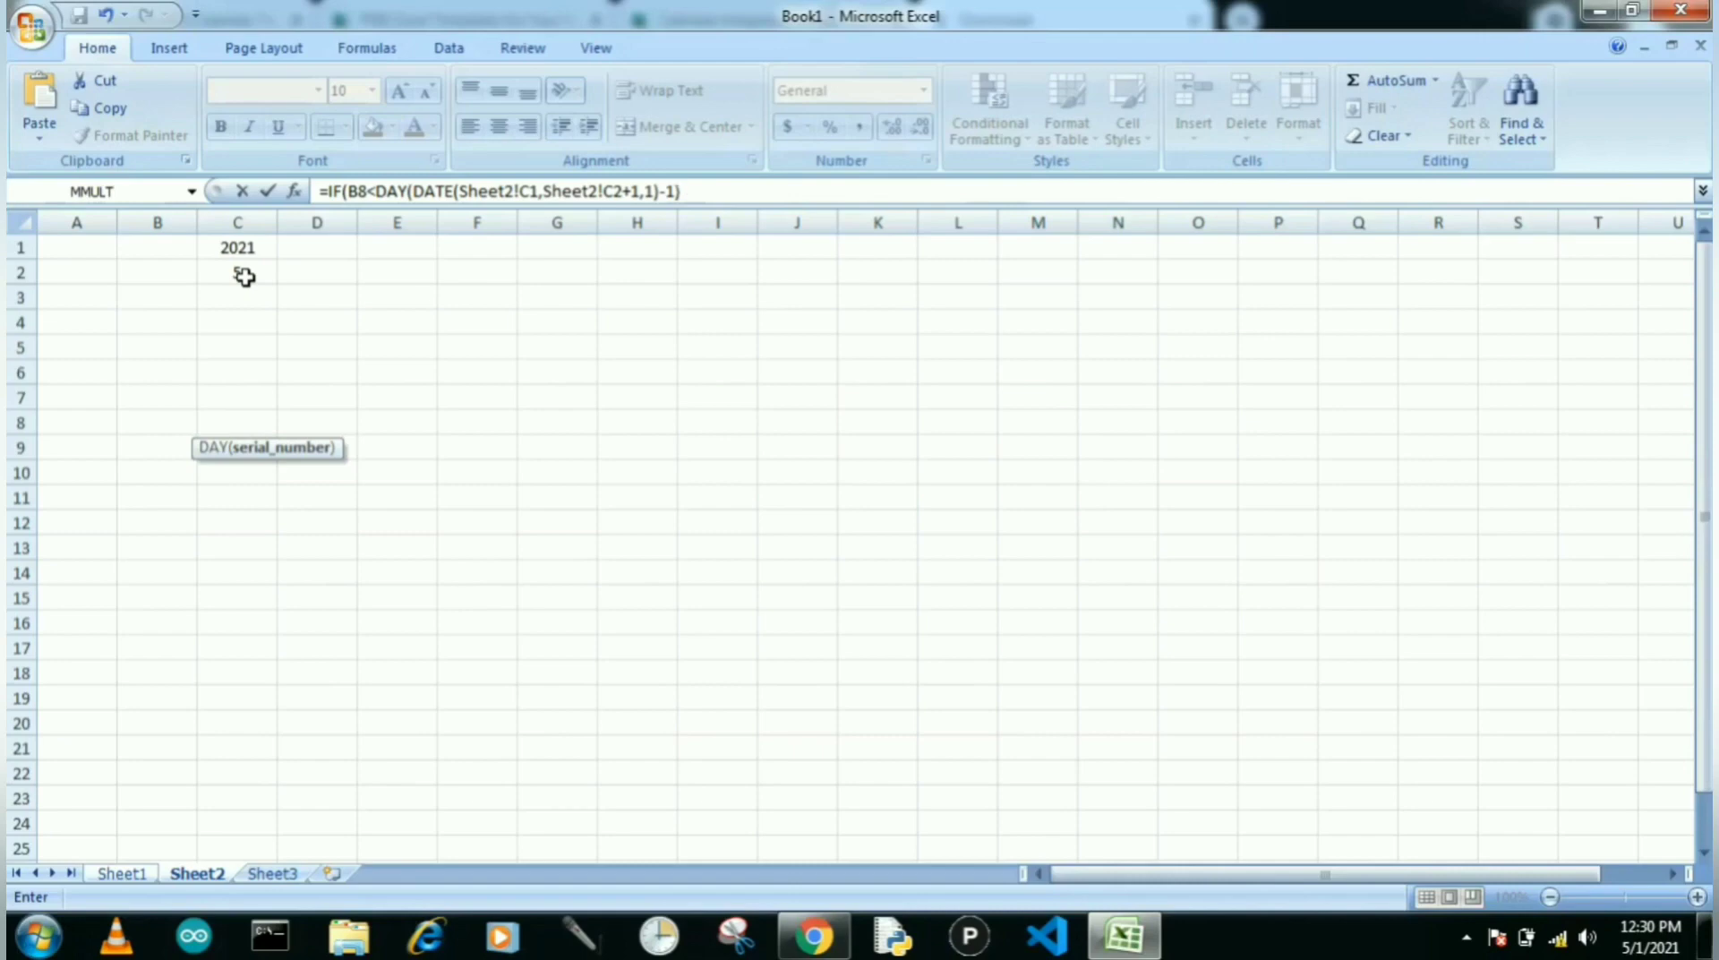
type("1),")
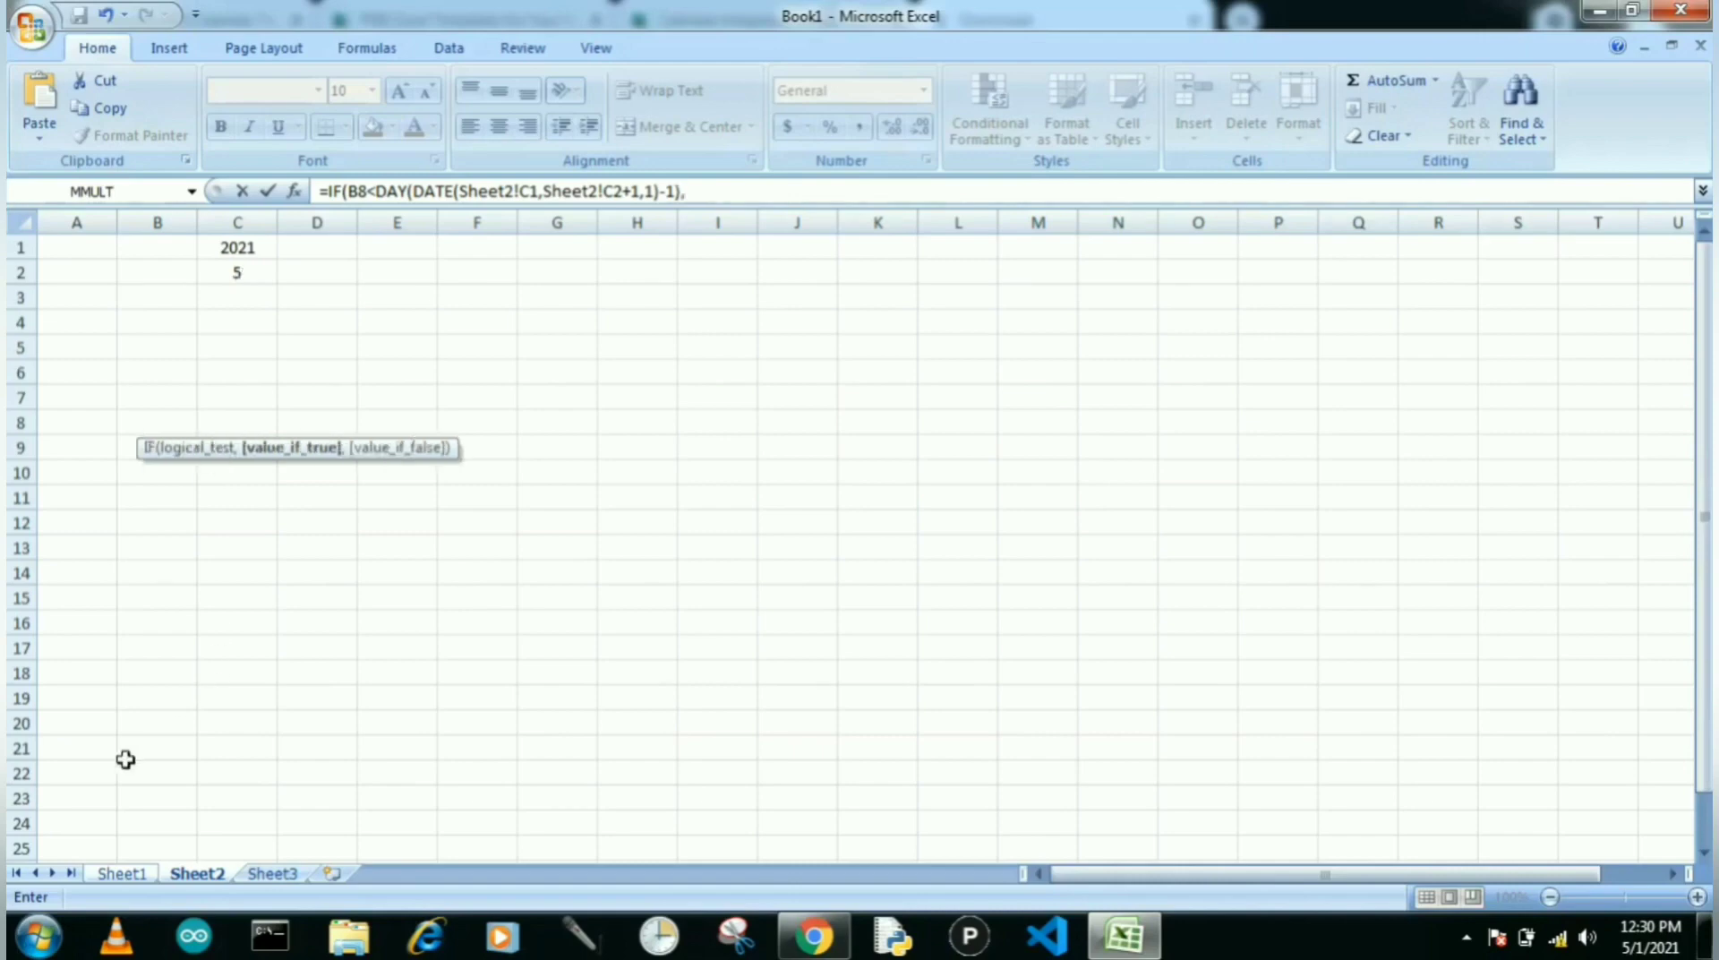
- Finish the C8 formula on Sheet1 with B8+1 if true and "" if false, commit it and reselect C8
left_click(126, 872)
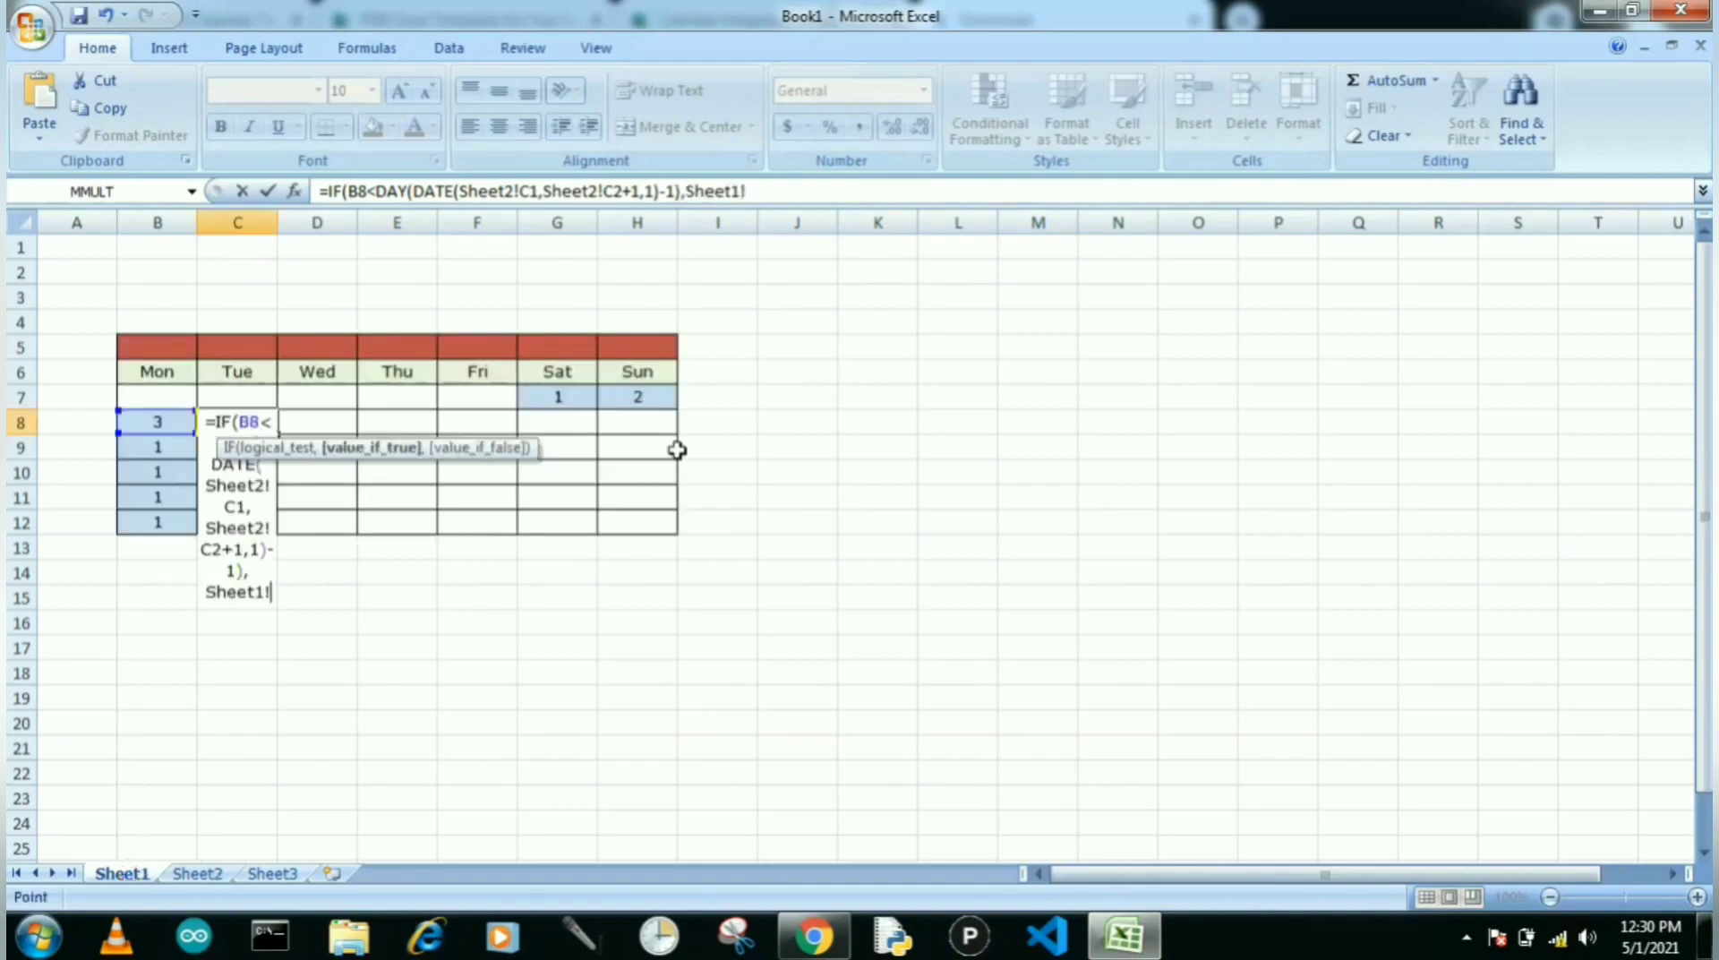
left_click(824, 187)
key("BackSpace")
key("BackSpace")
key("BackSpace")
key("BackSpace")
key("BackSpace")
key("BackSpace")
key("BackSpace")
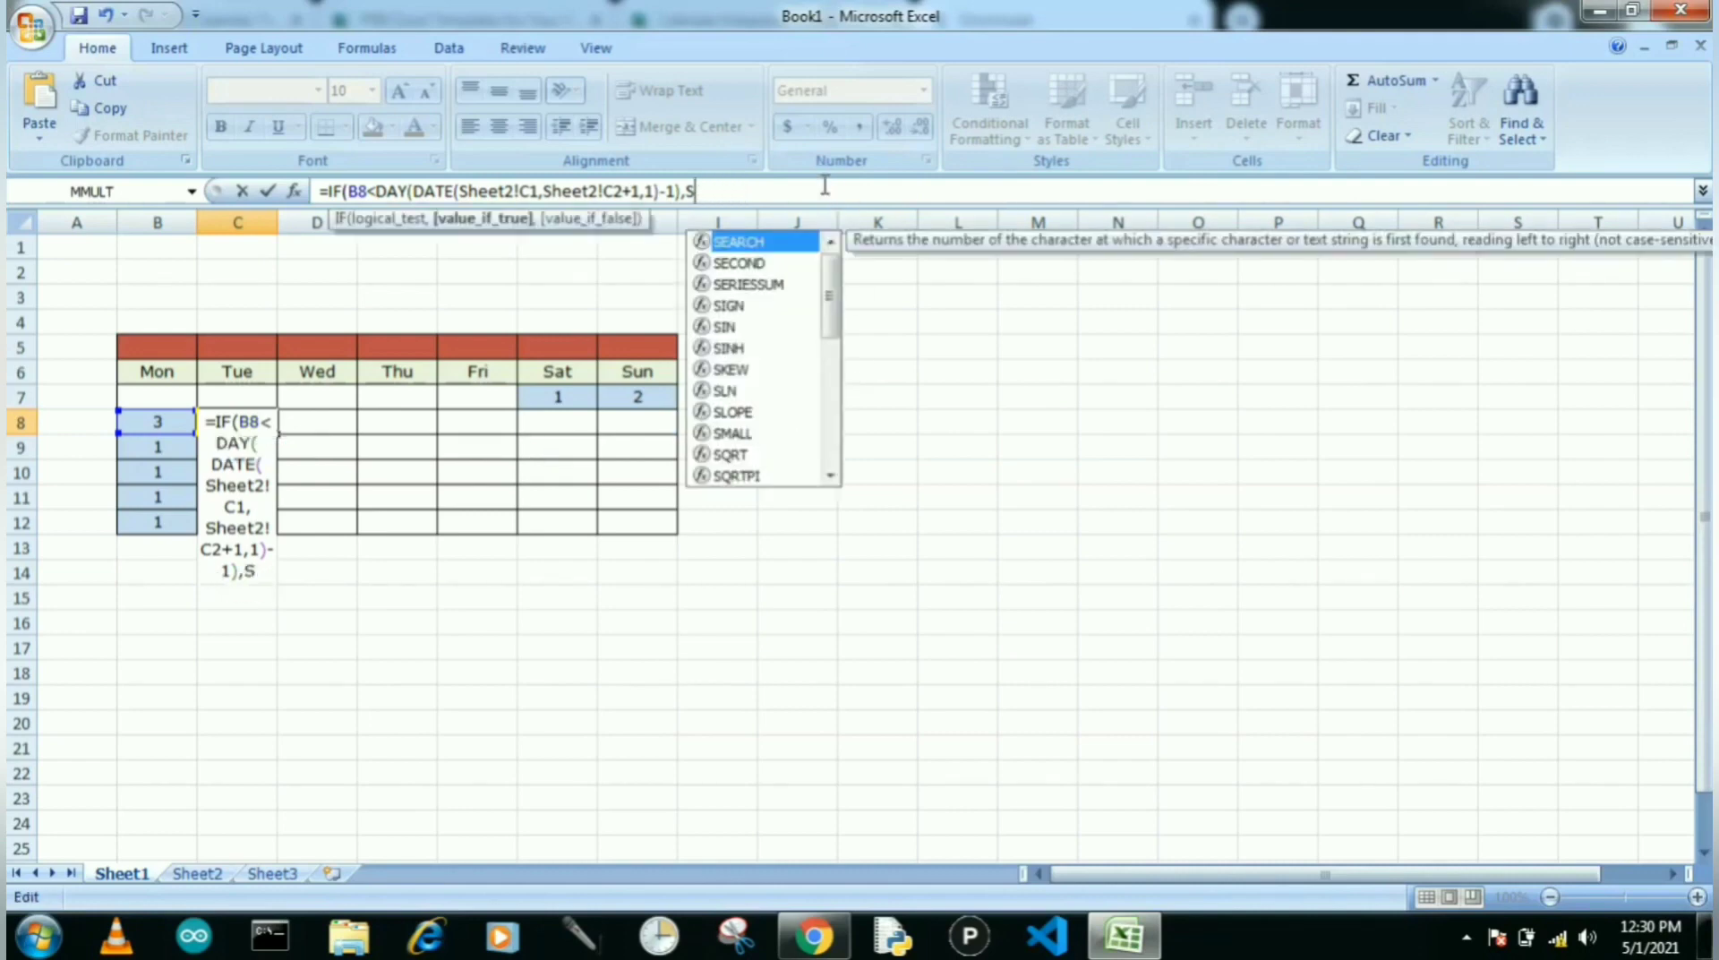
type("B")
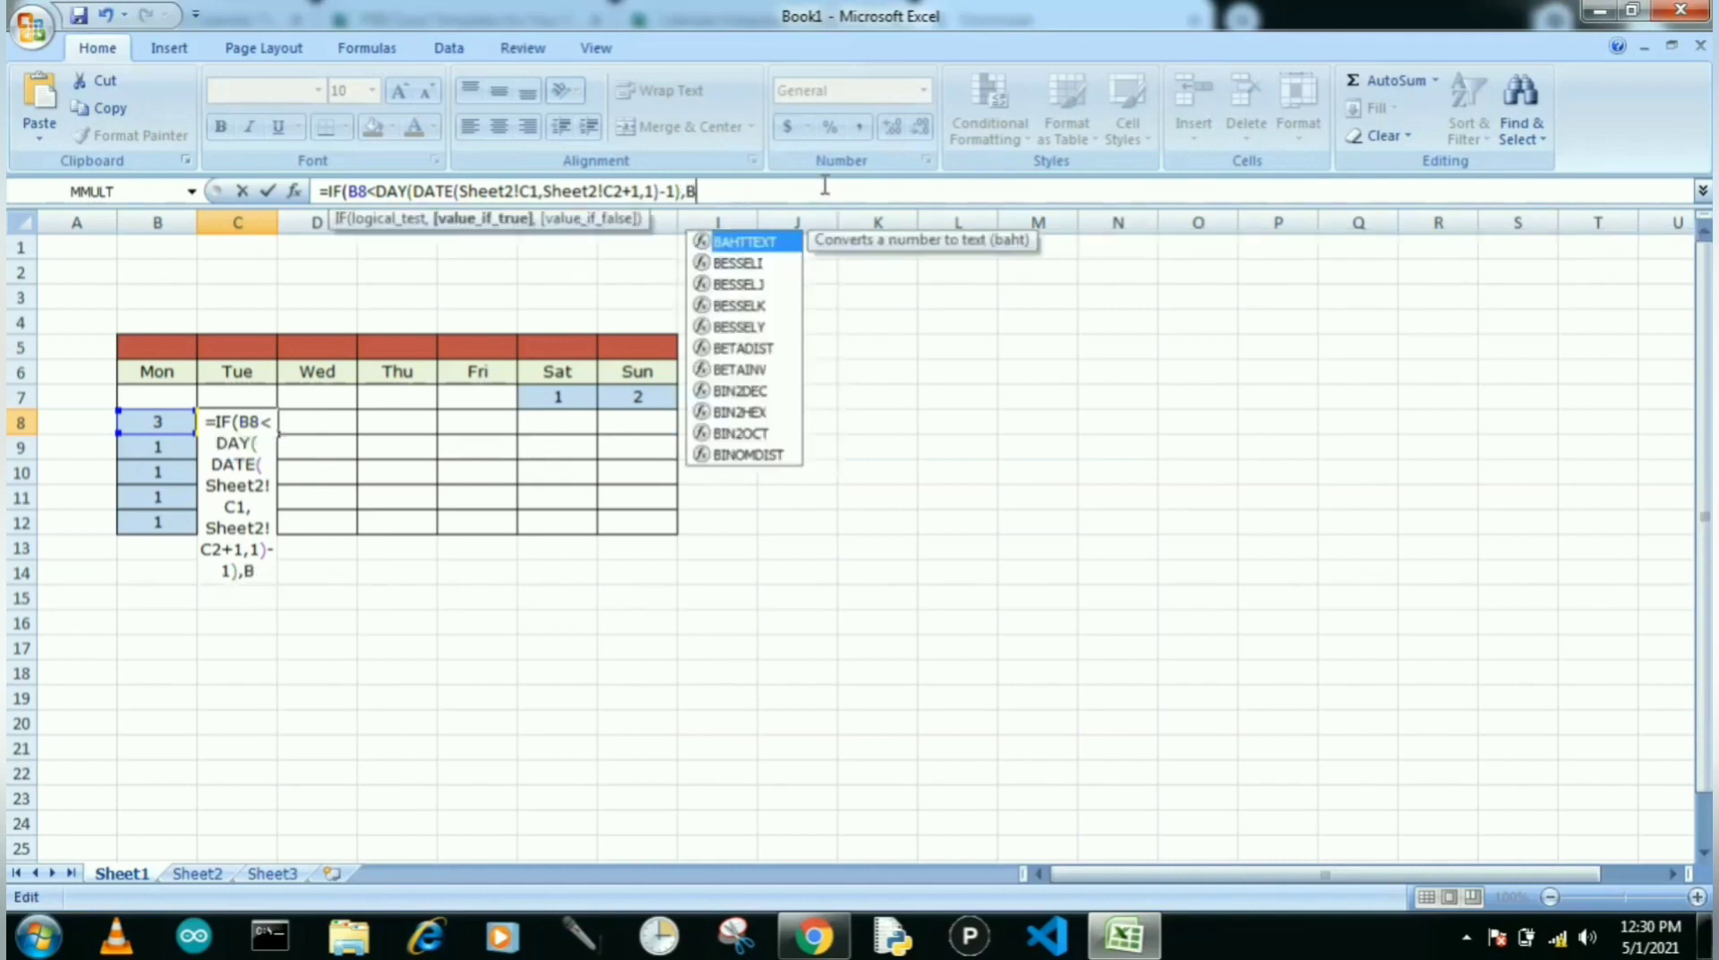
type("8")
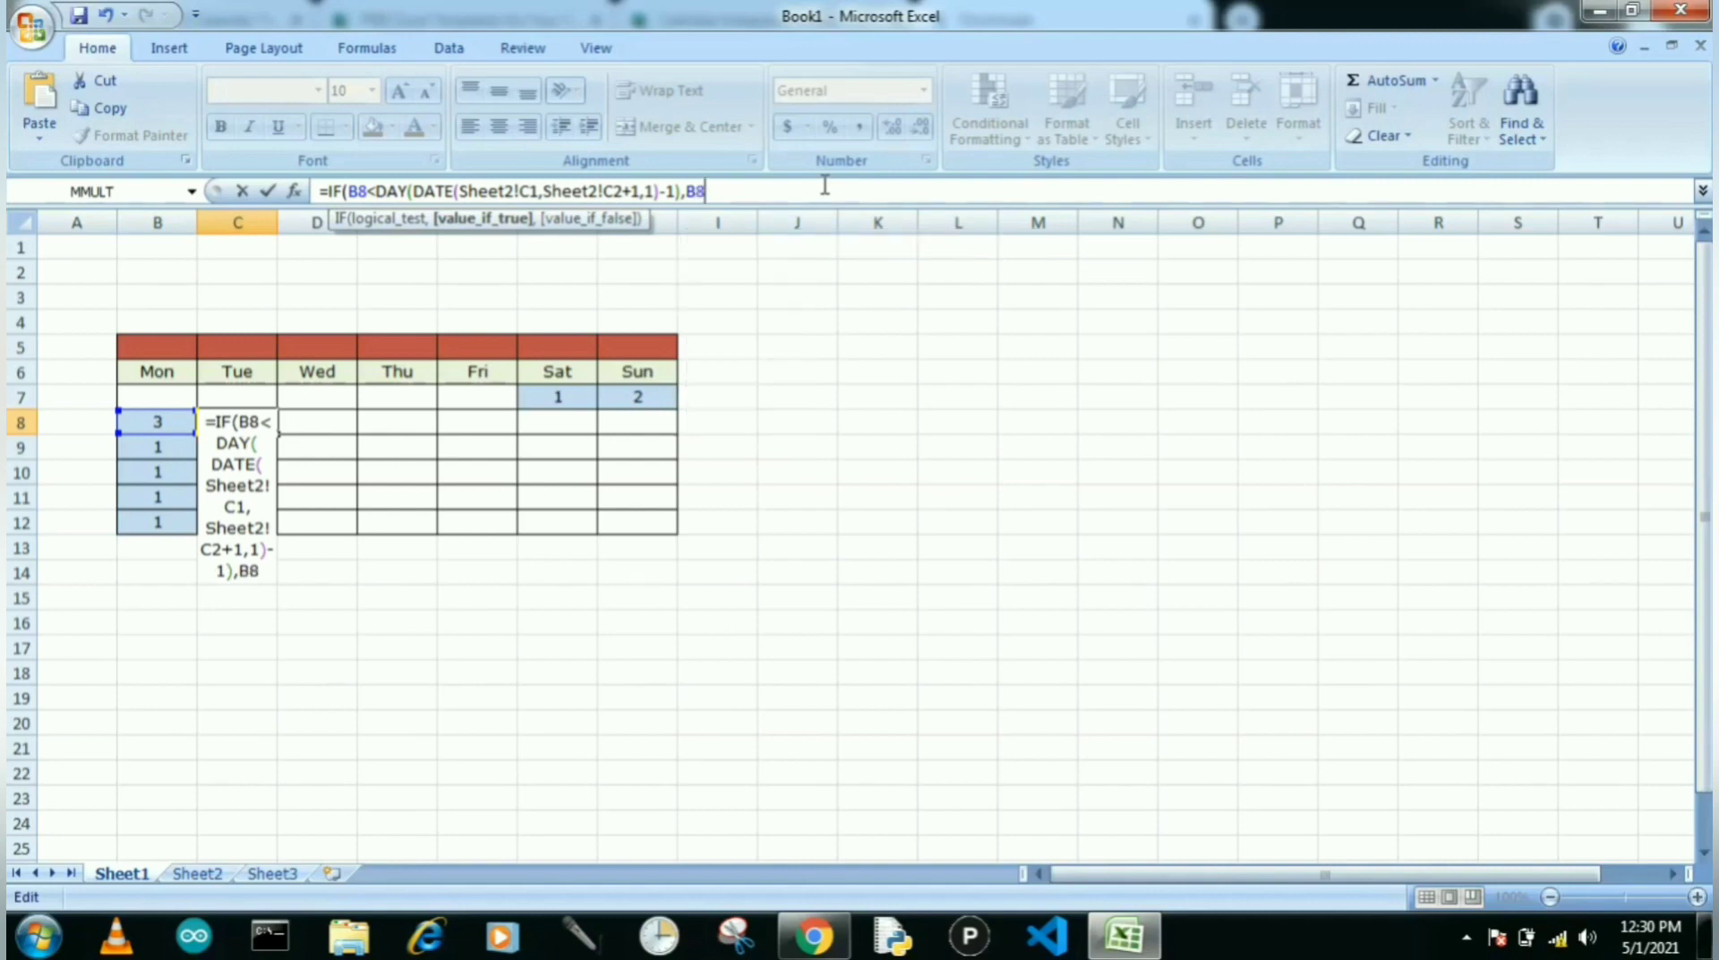
type("+1")
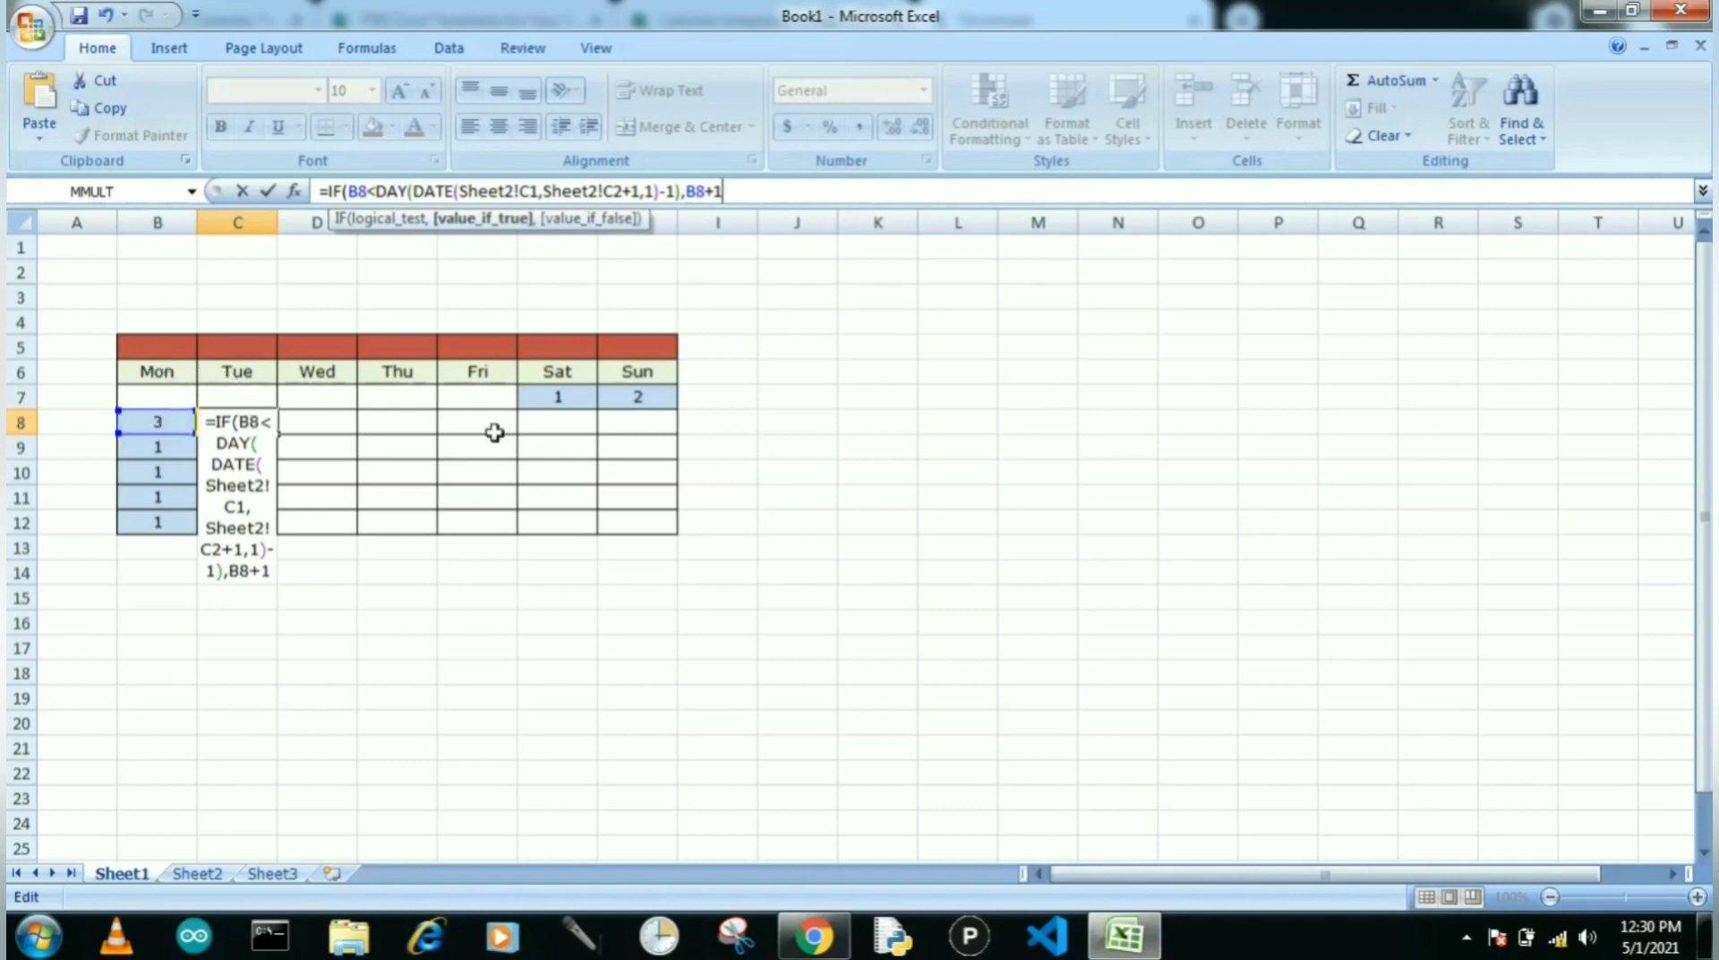
type(",")
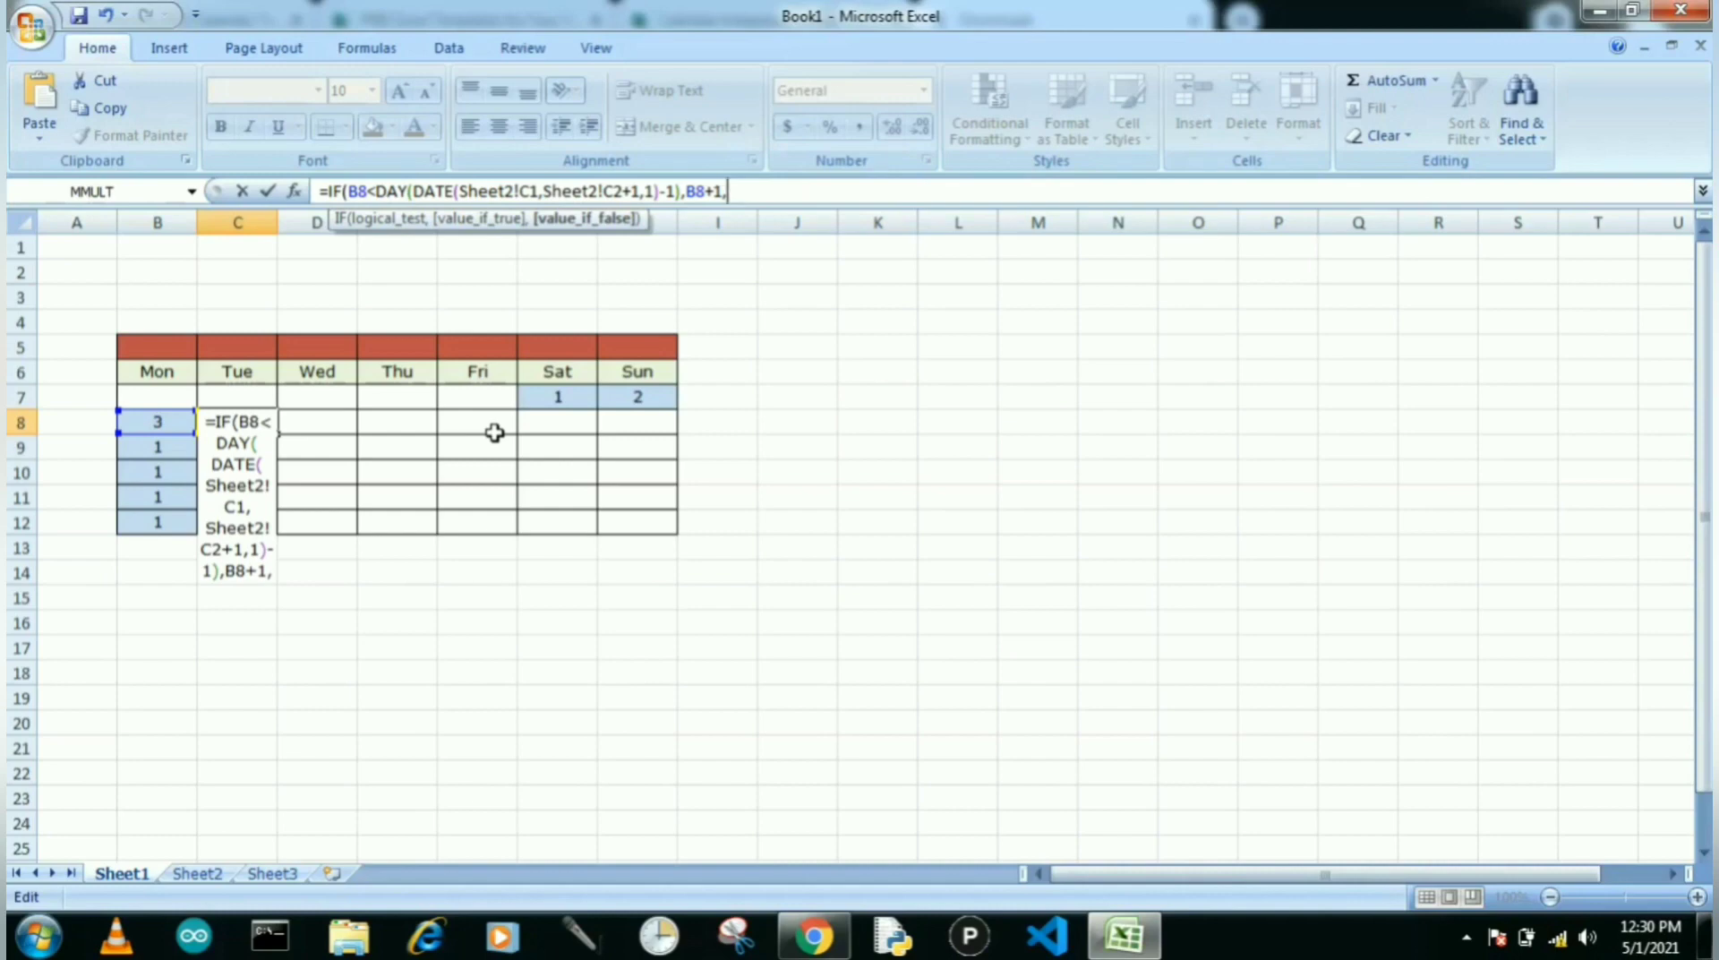
type("\"\"")
type(")")
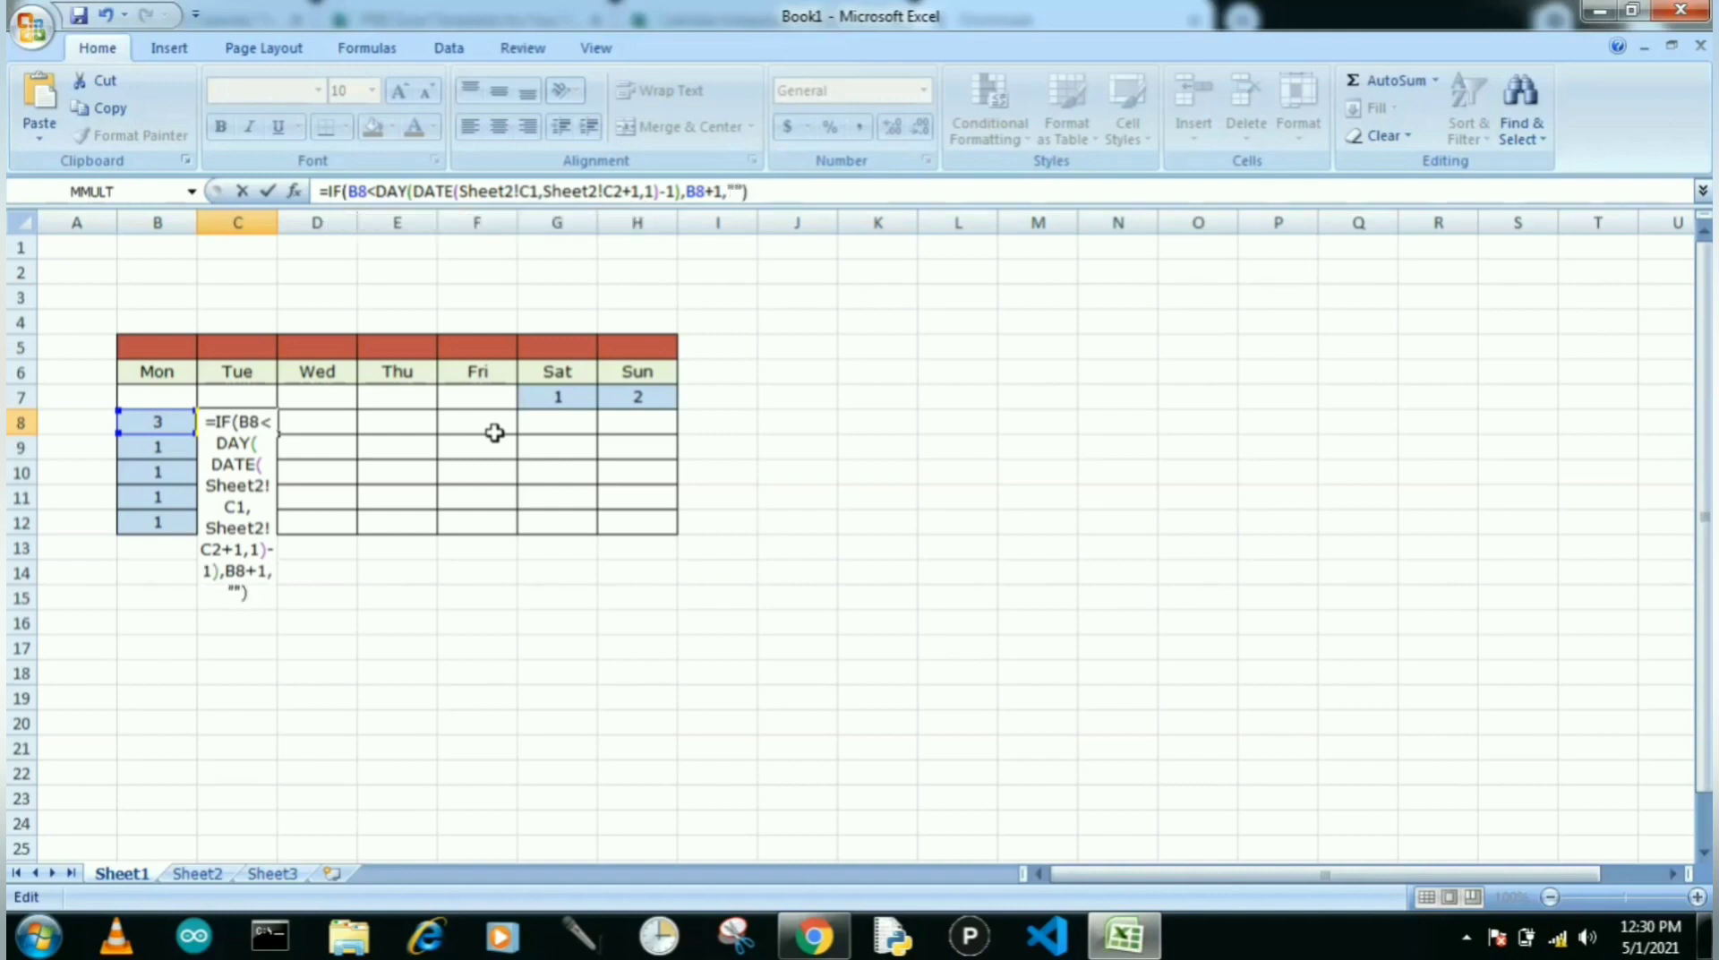
key("Return")
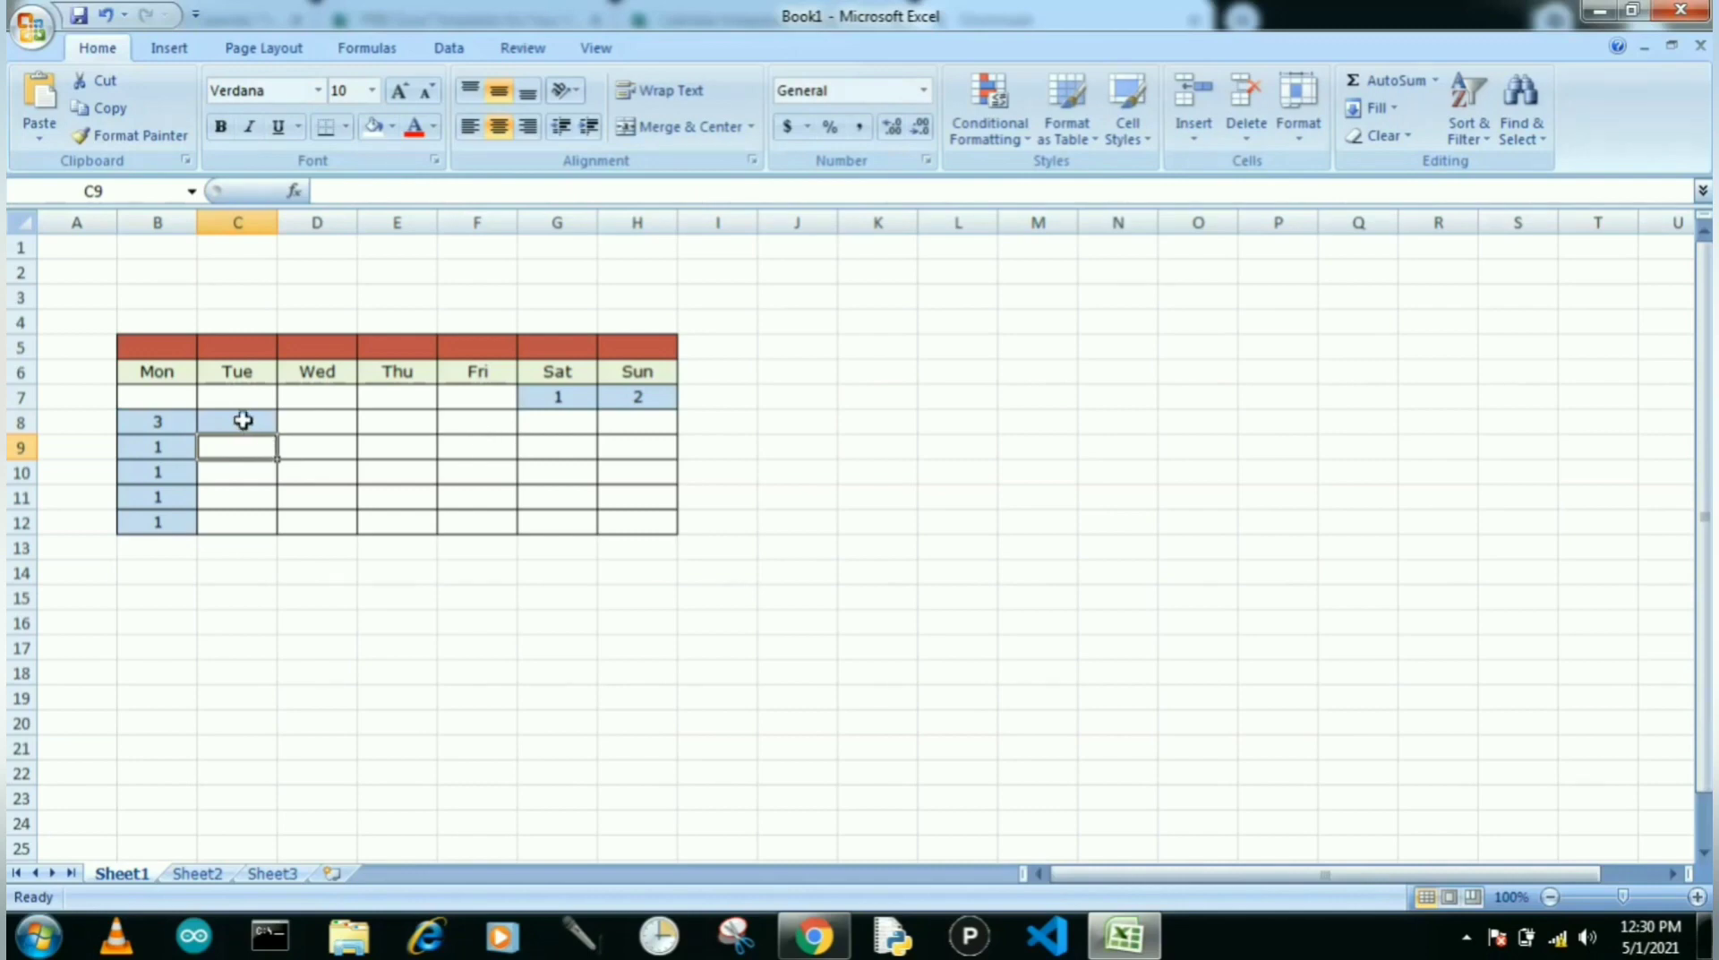
left_click(240, 424)
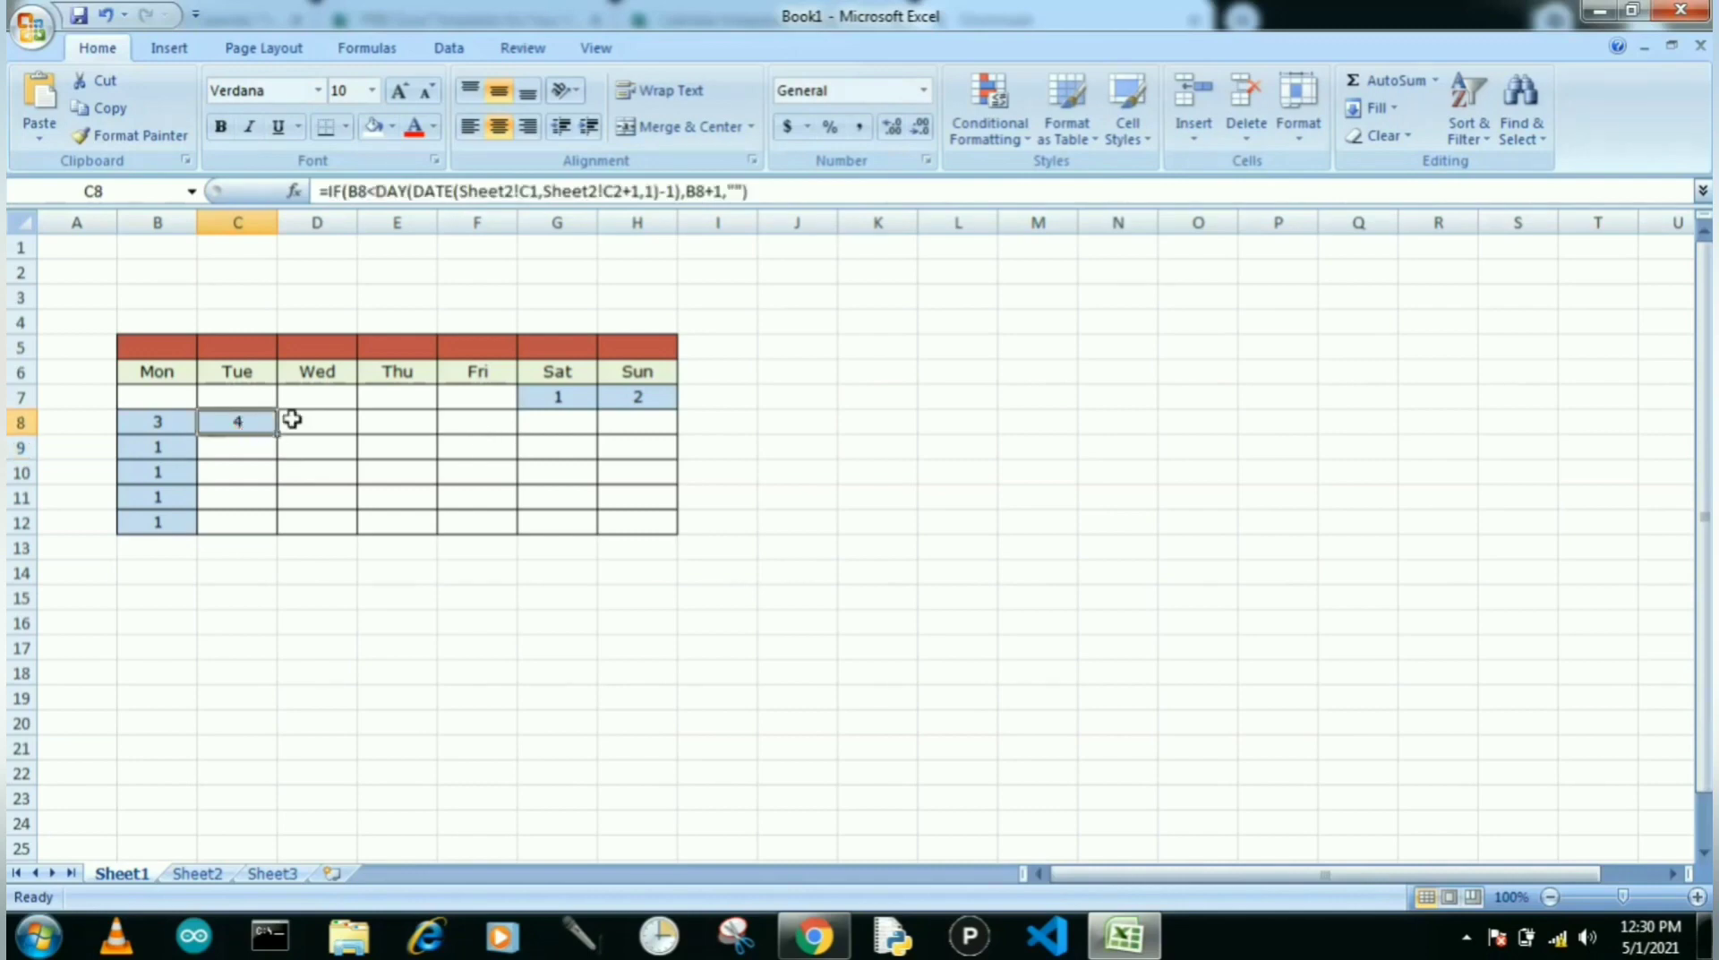
- Make the year and month references in the C8 formula absolute, as Sheet2!$C$1 and Sheet2!$C$2
left_click(529, 199)
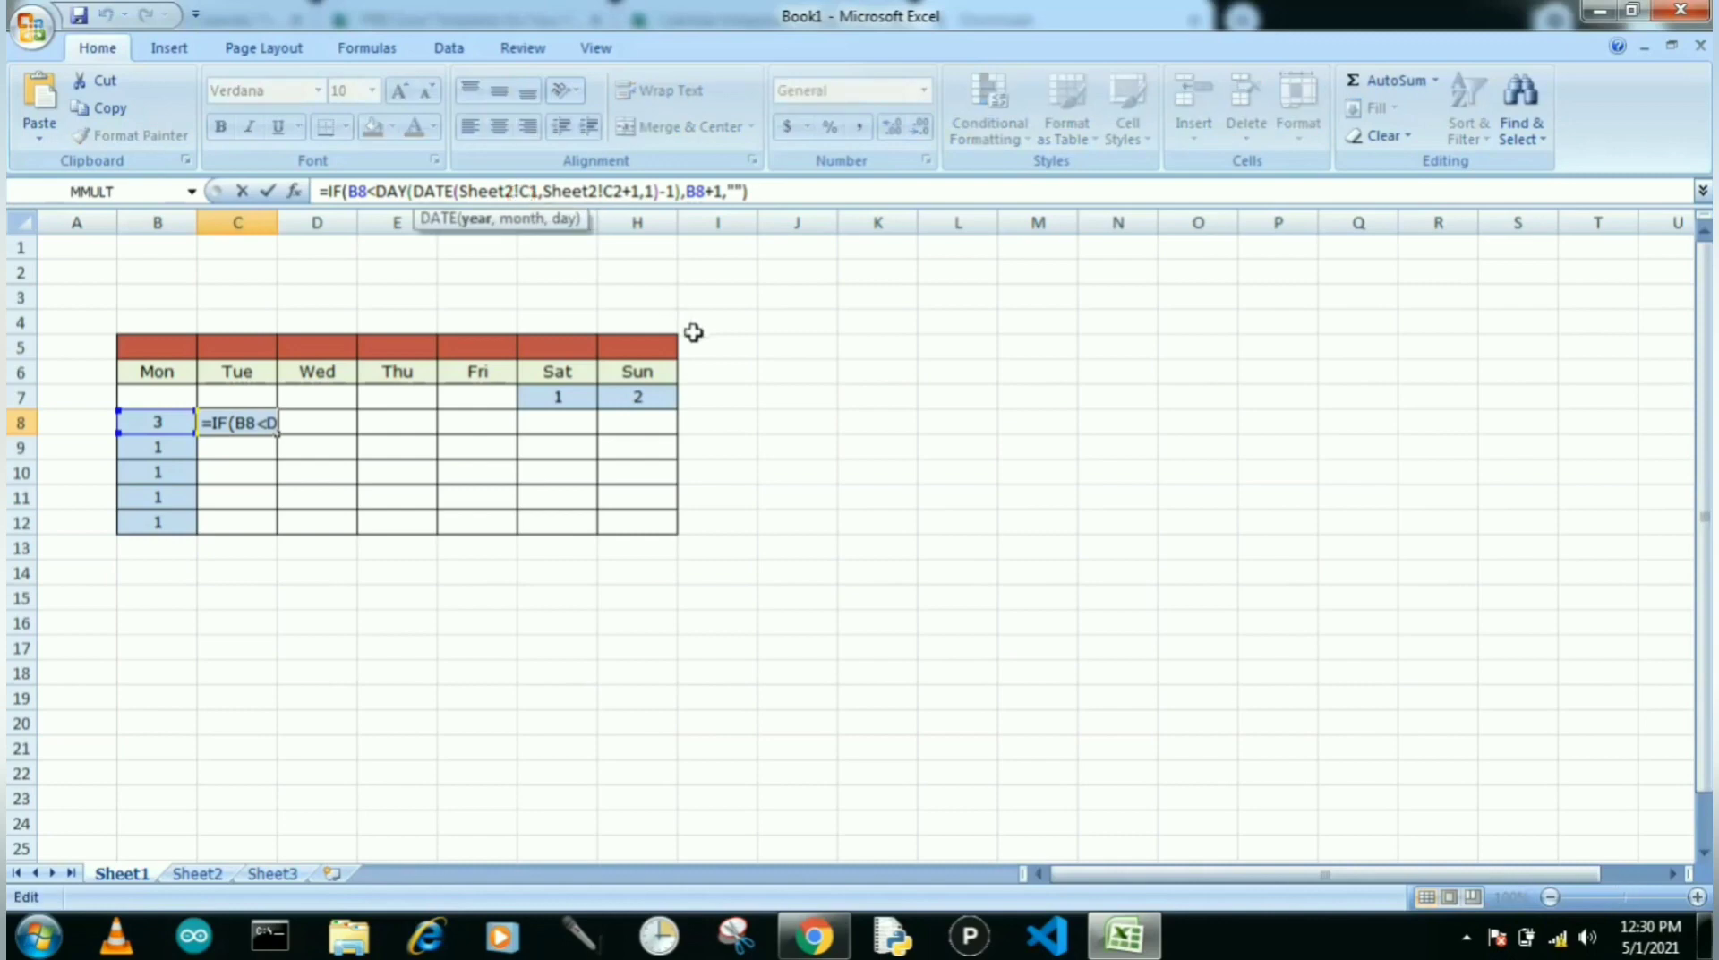
type("$")
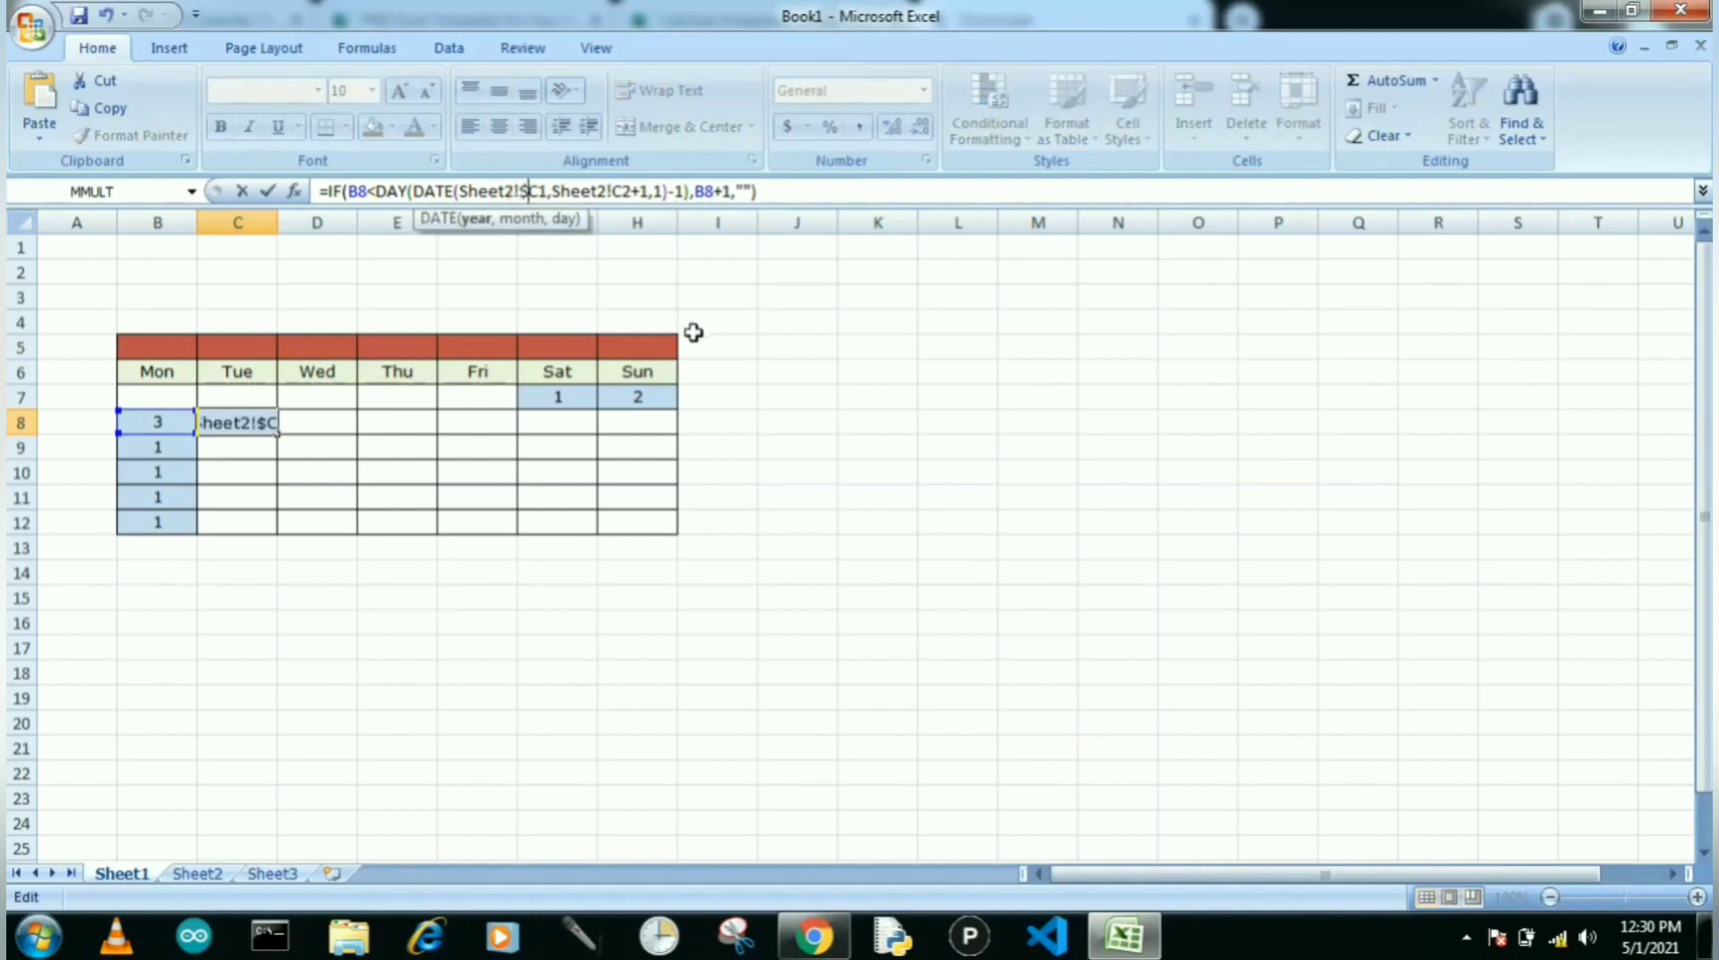
left_click(538, 191)
type("$")
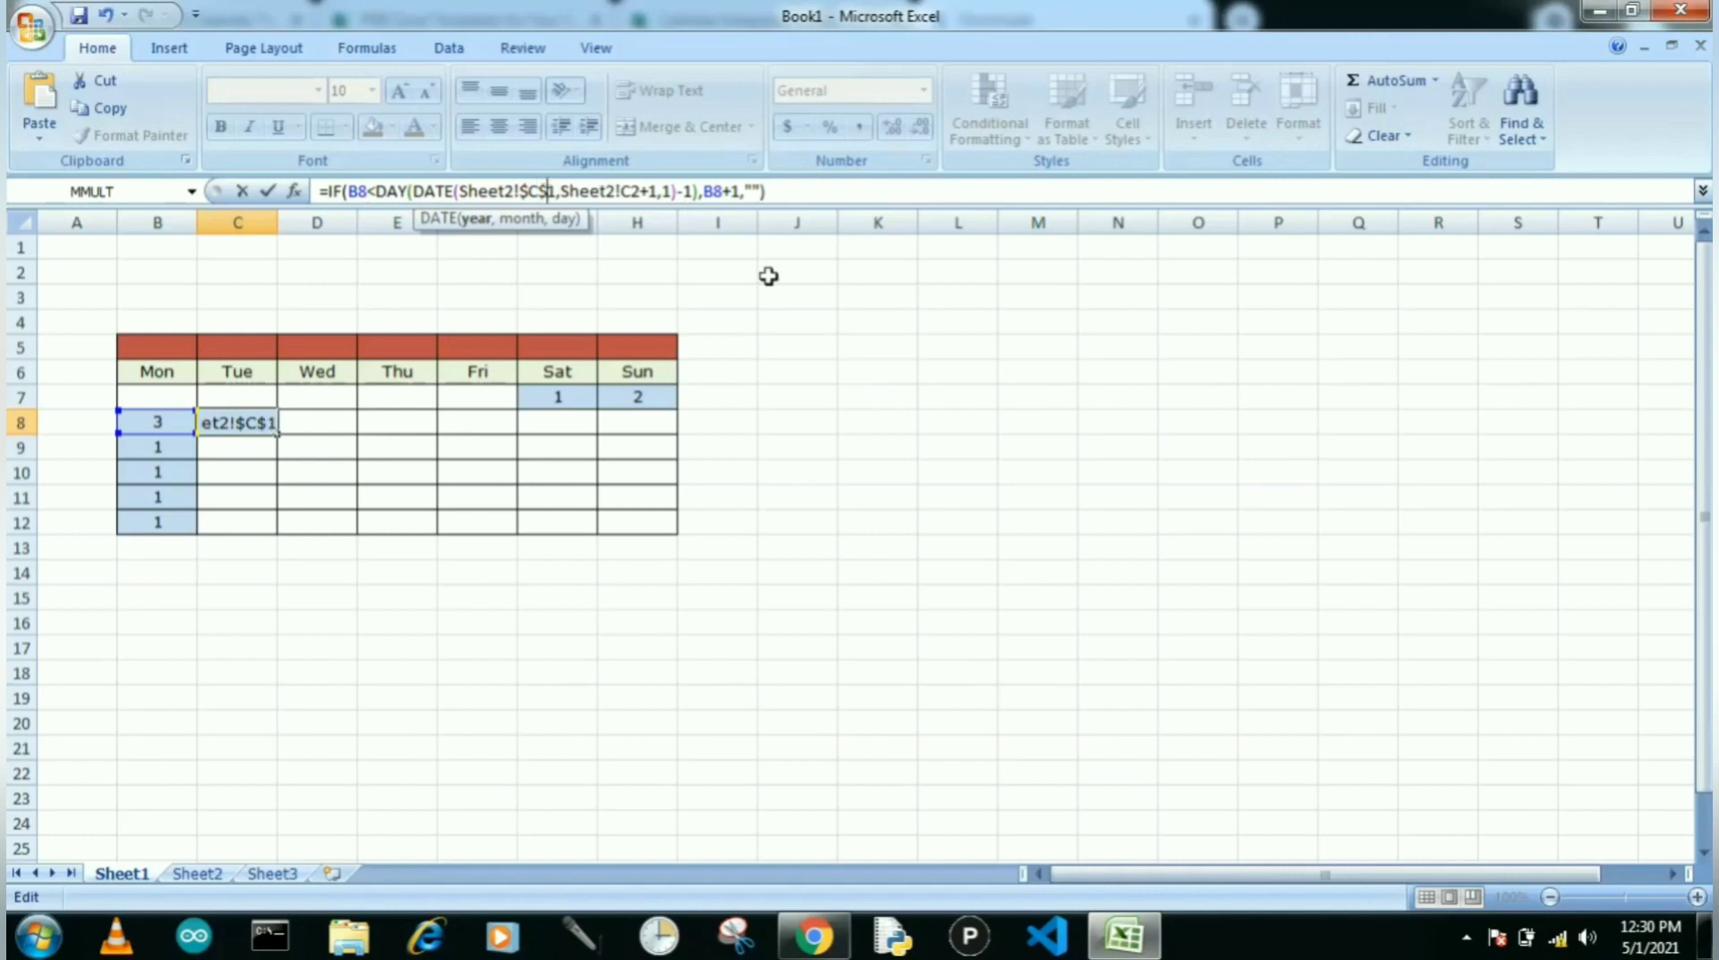
left_click(624, 190)
type("$C$")
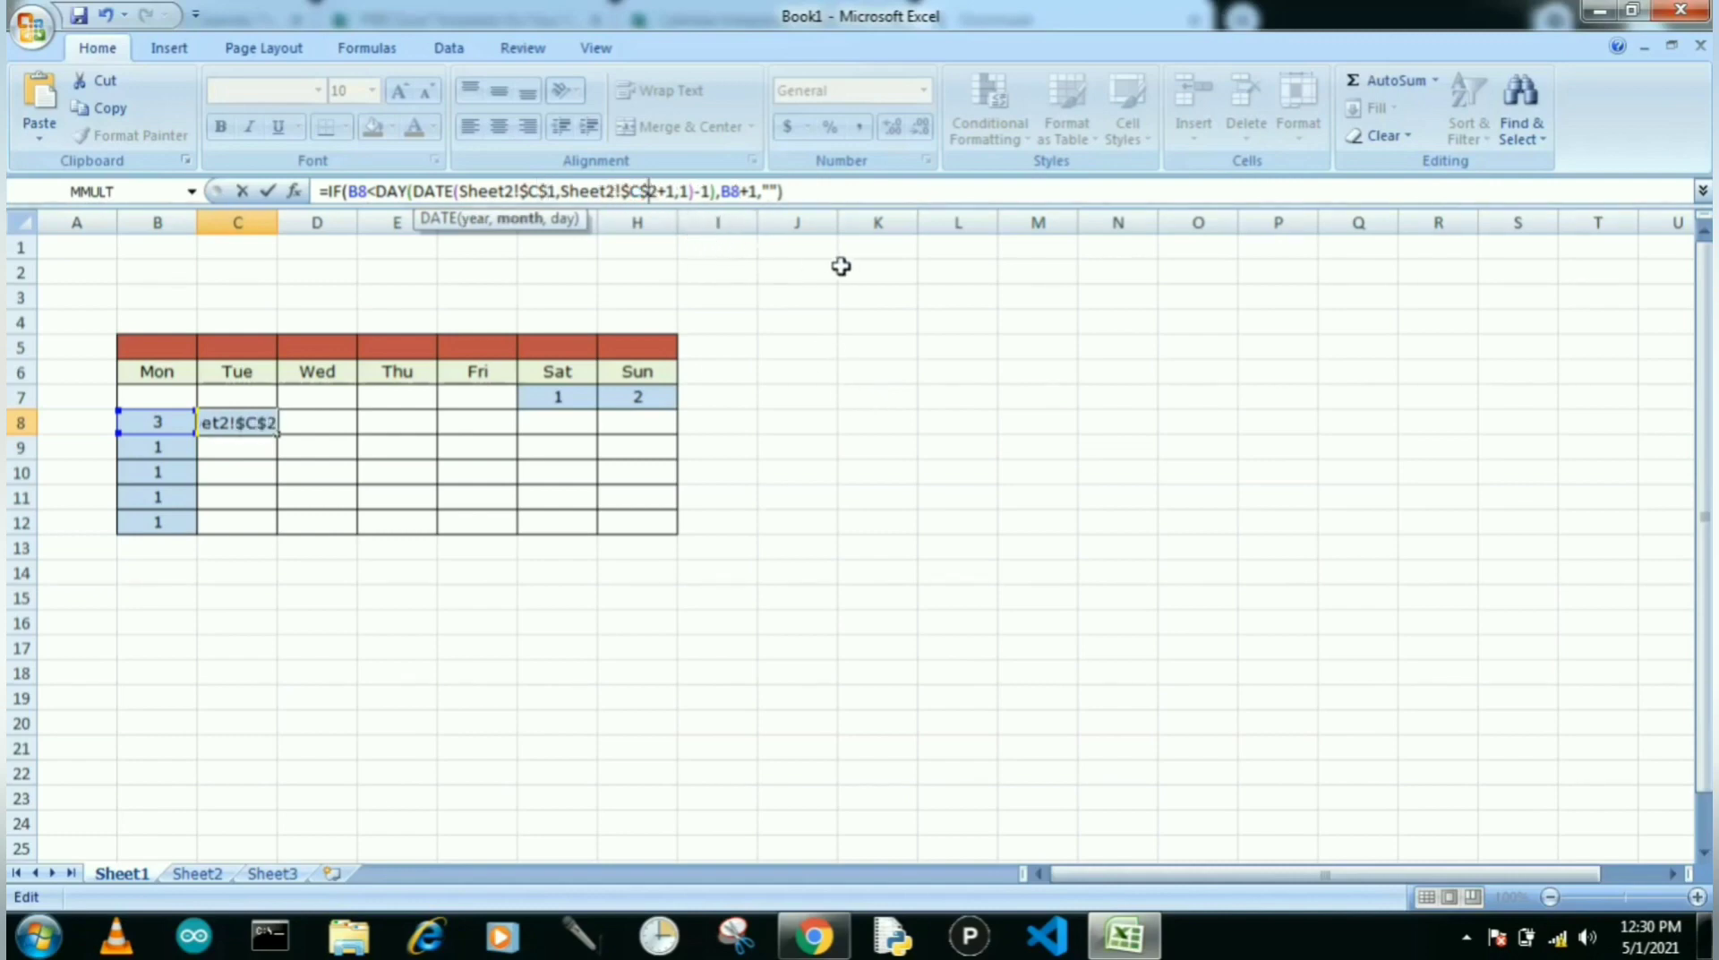
key("Return")
- Fill the C8 formula across the row to H8 and down the Tuesday column through C12
left_click(253, 428)
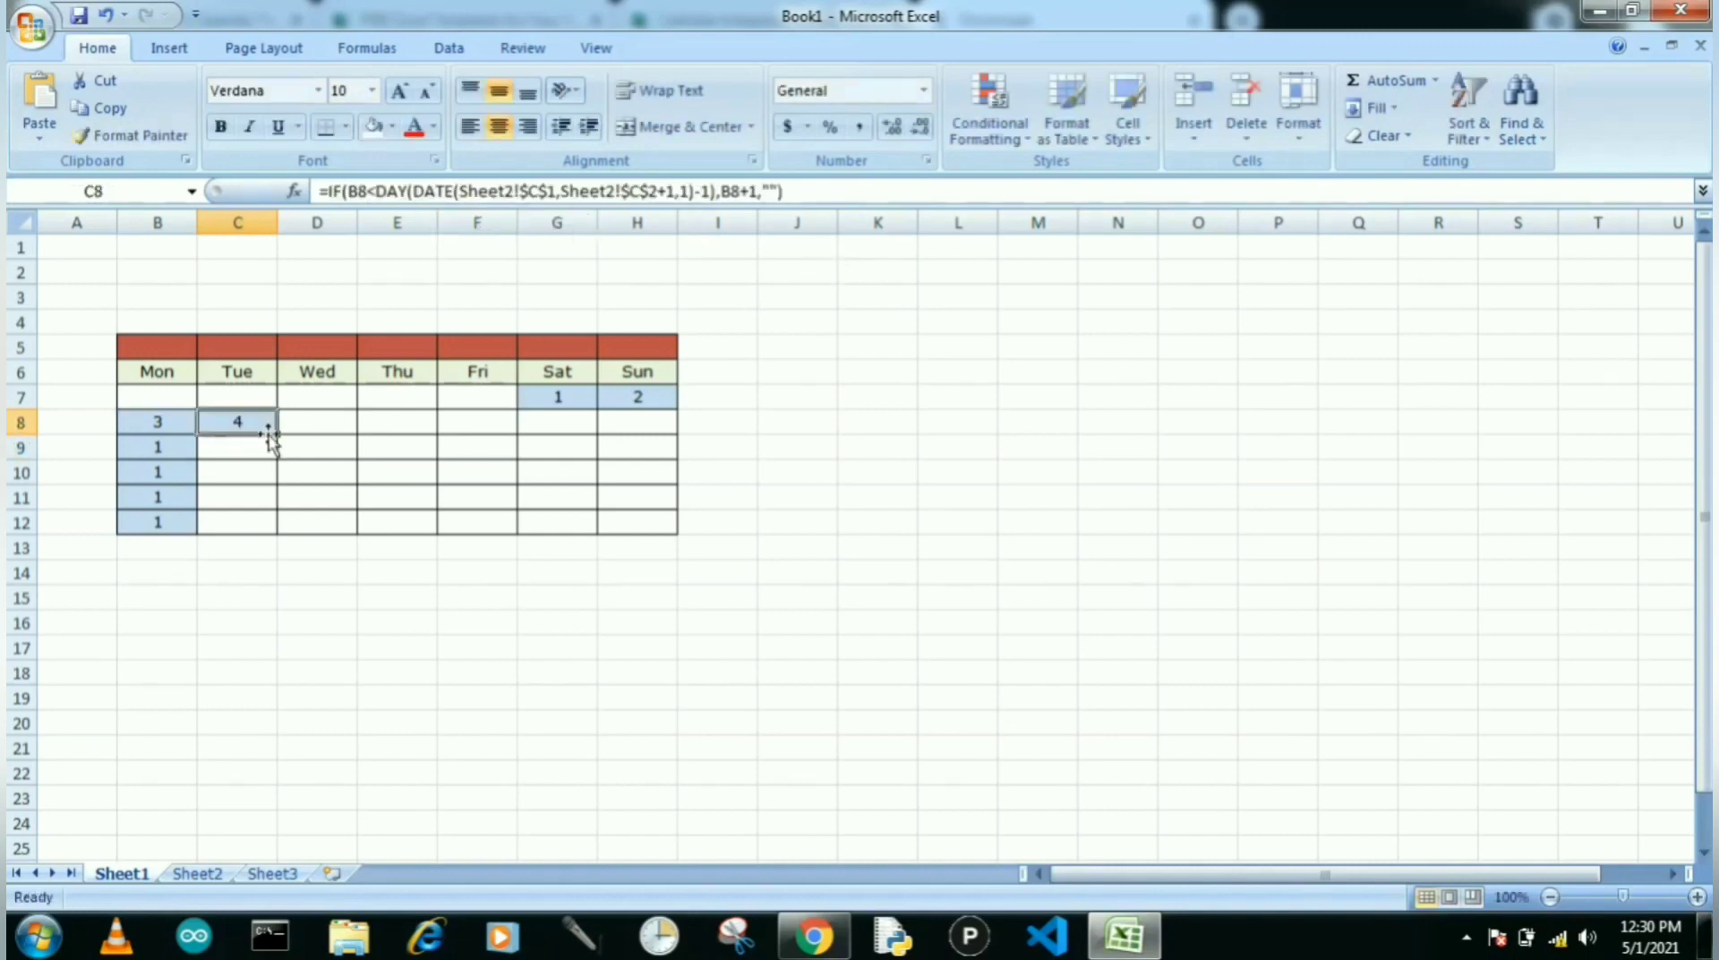
left_click_drag(276, 435, 660, 435)
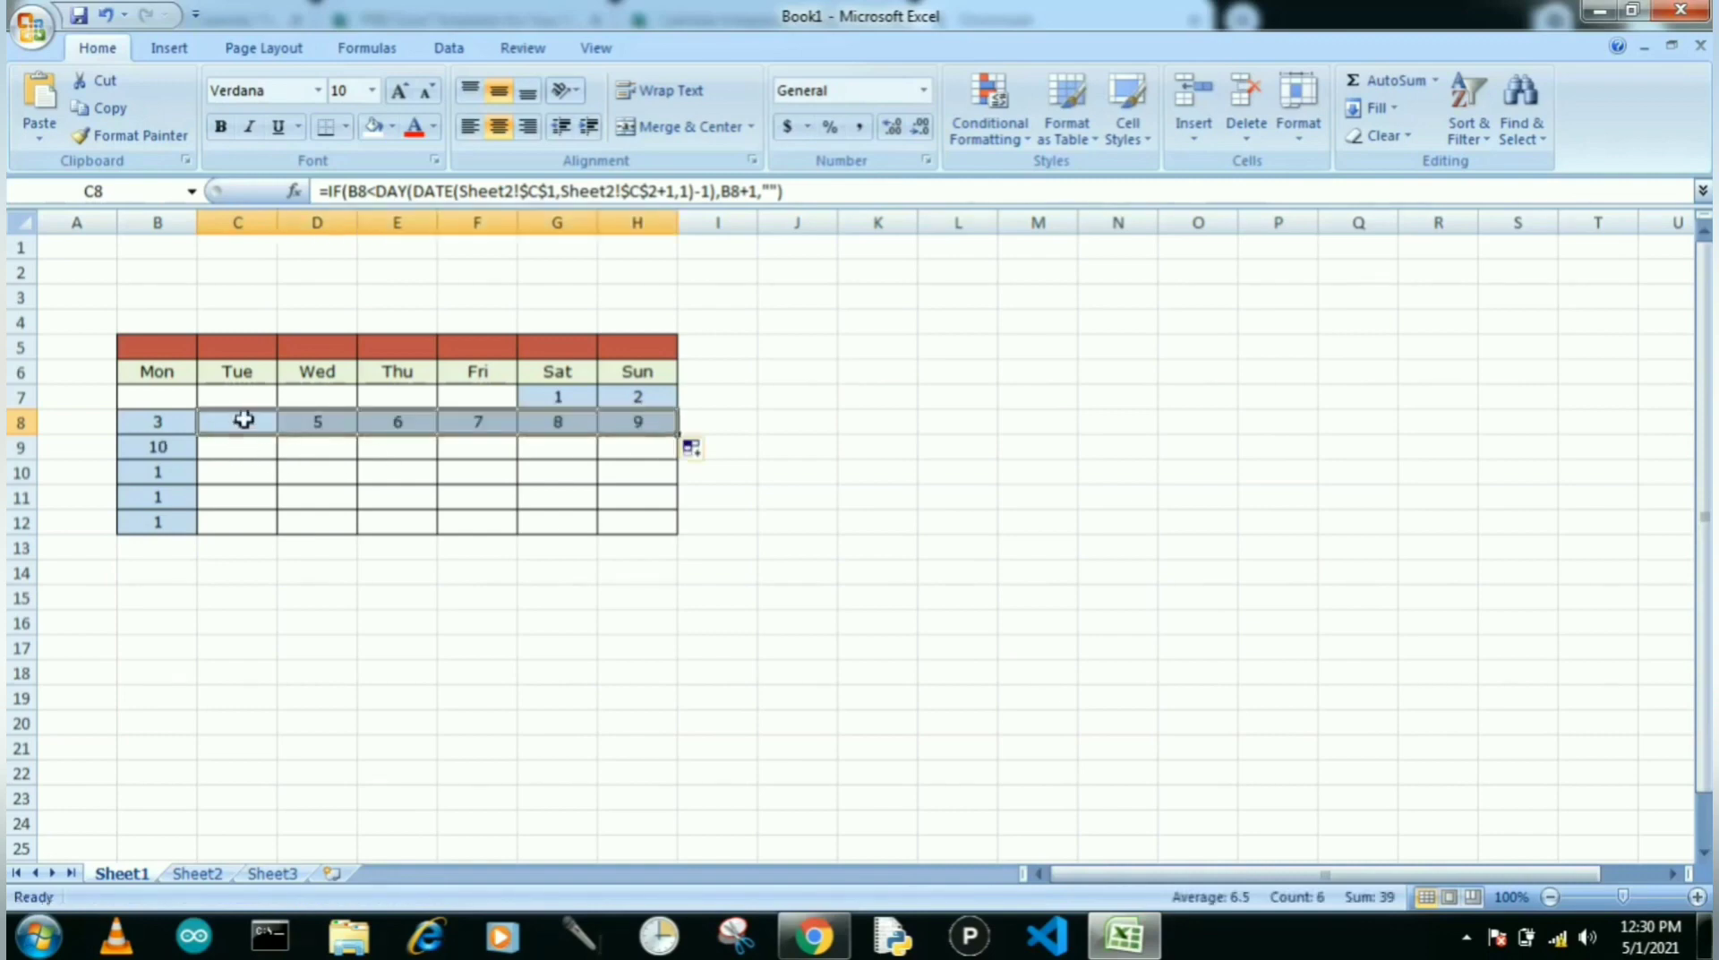
left_click(240, 420)
left_click_drag(276, 436, 267, 525)
- Fill the Tuesday formulas in C9, C10 and C11 across their rows through the Sunday column
left_click(260, 450)
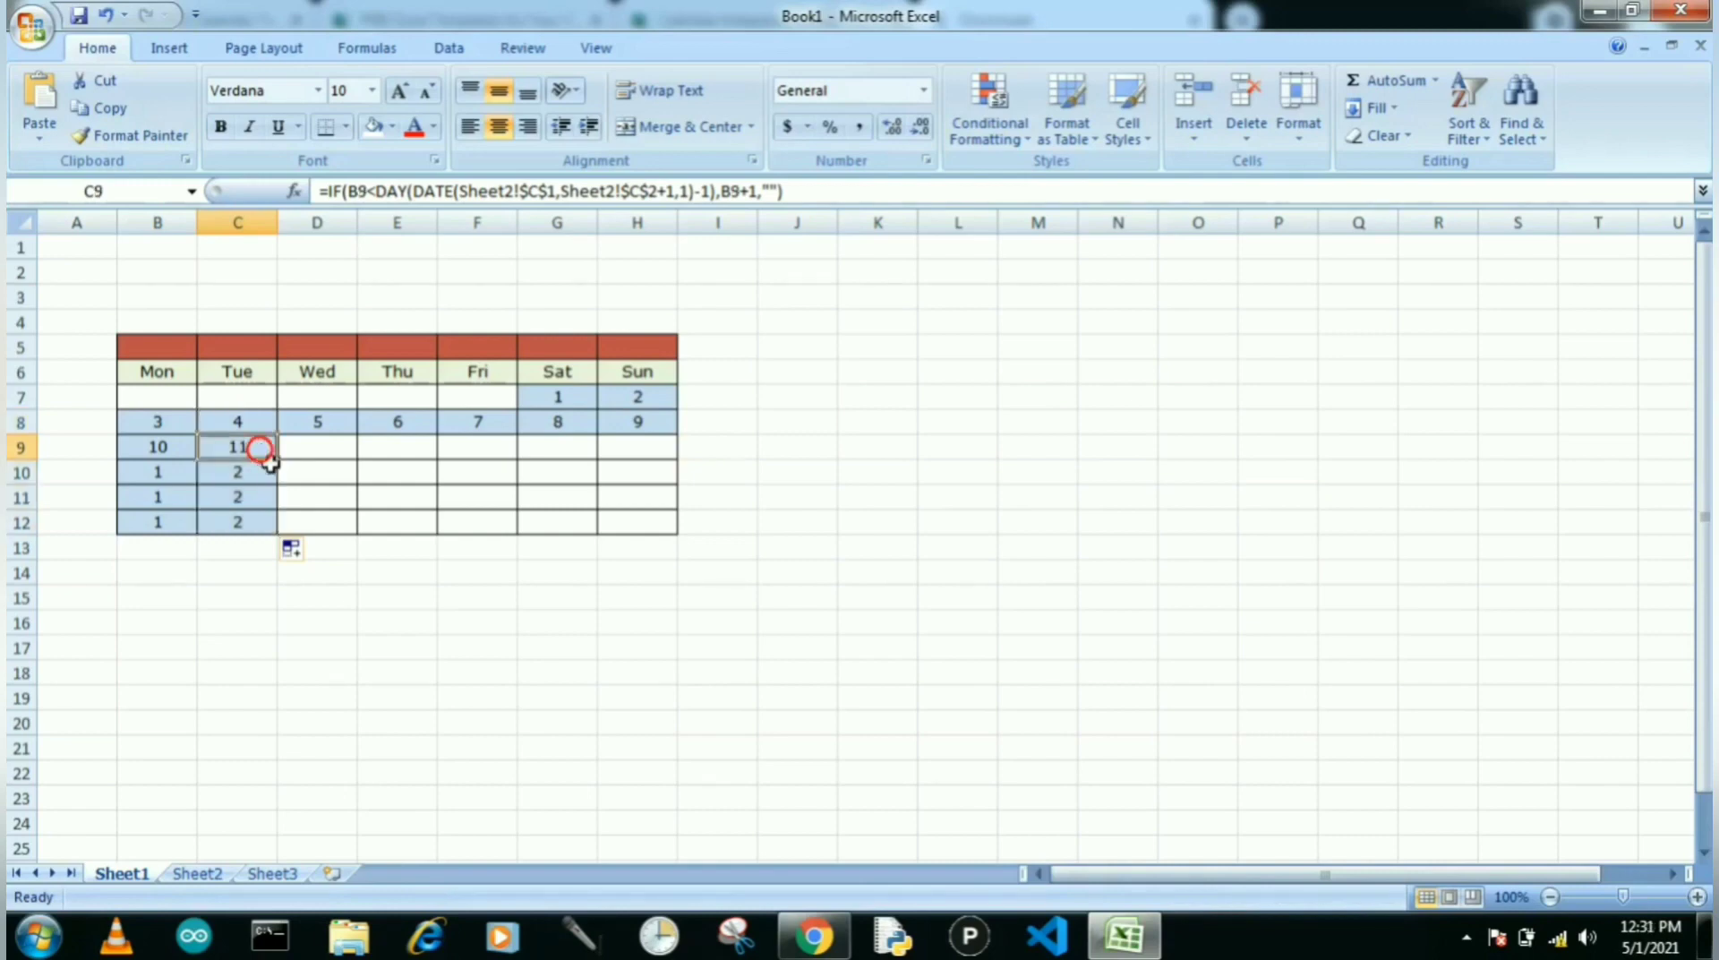
left_click_drag(277, 459, 647, 468)
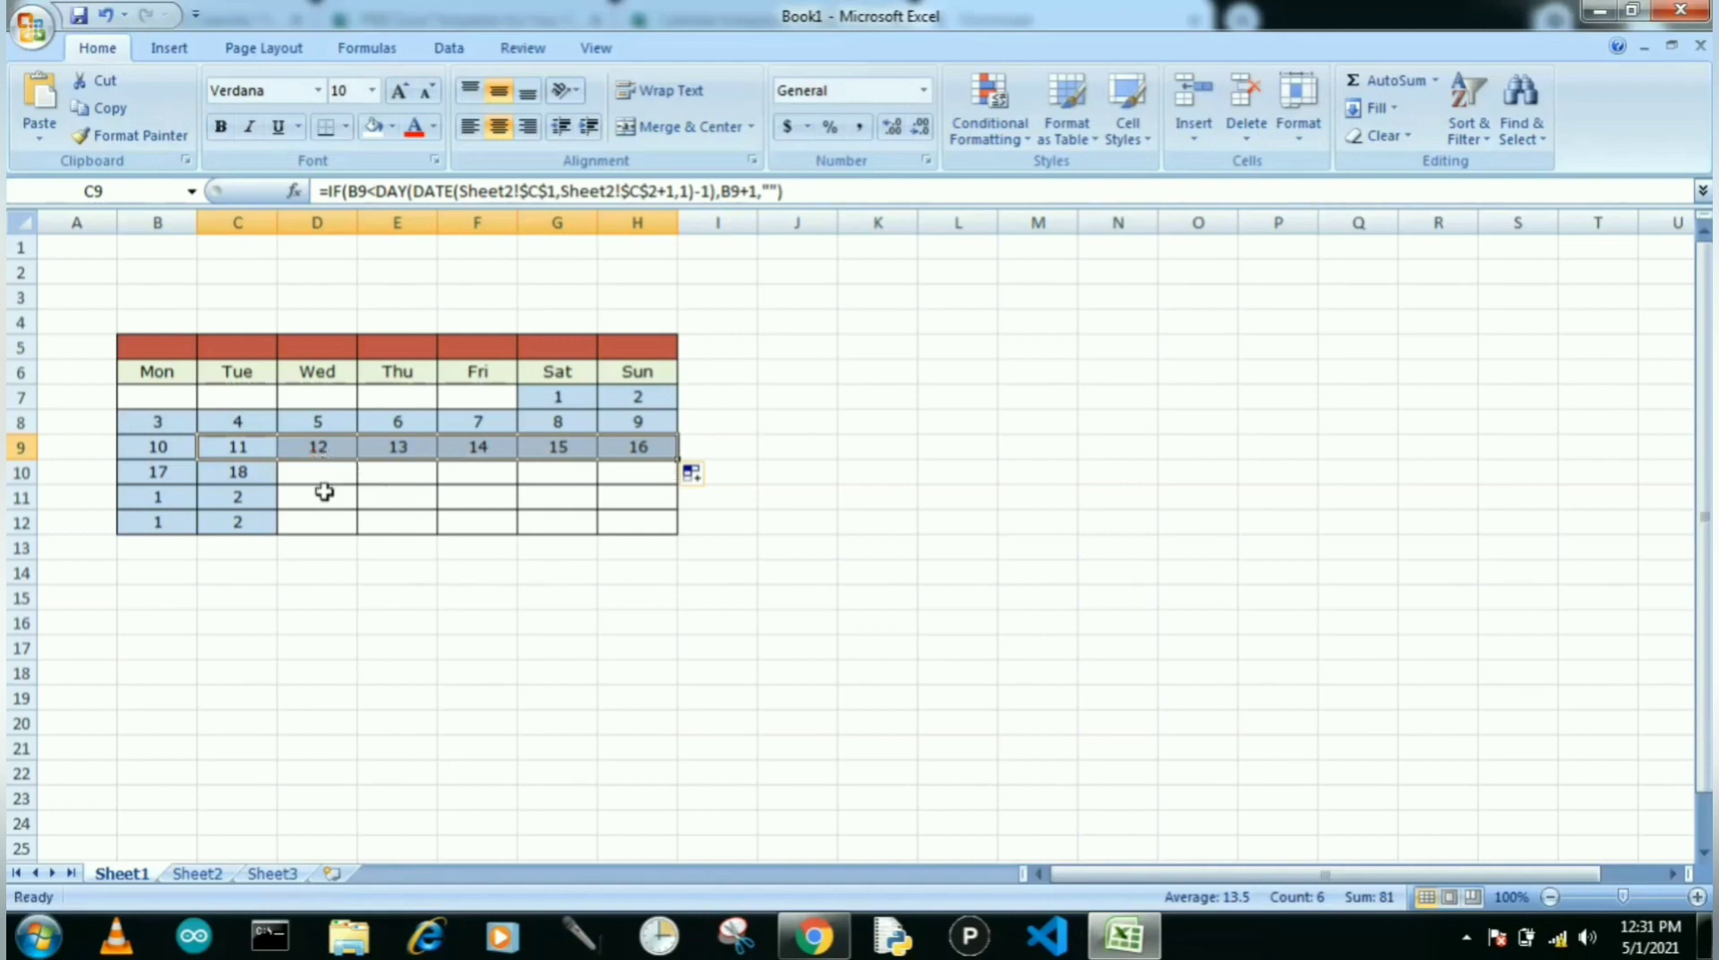
left_click(252, 470)
left_click_drag(277, 488, 657, 487)
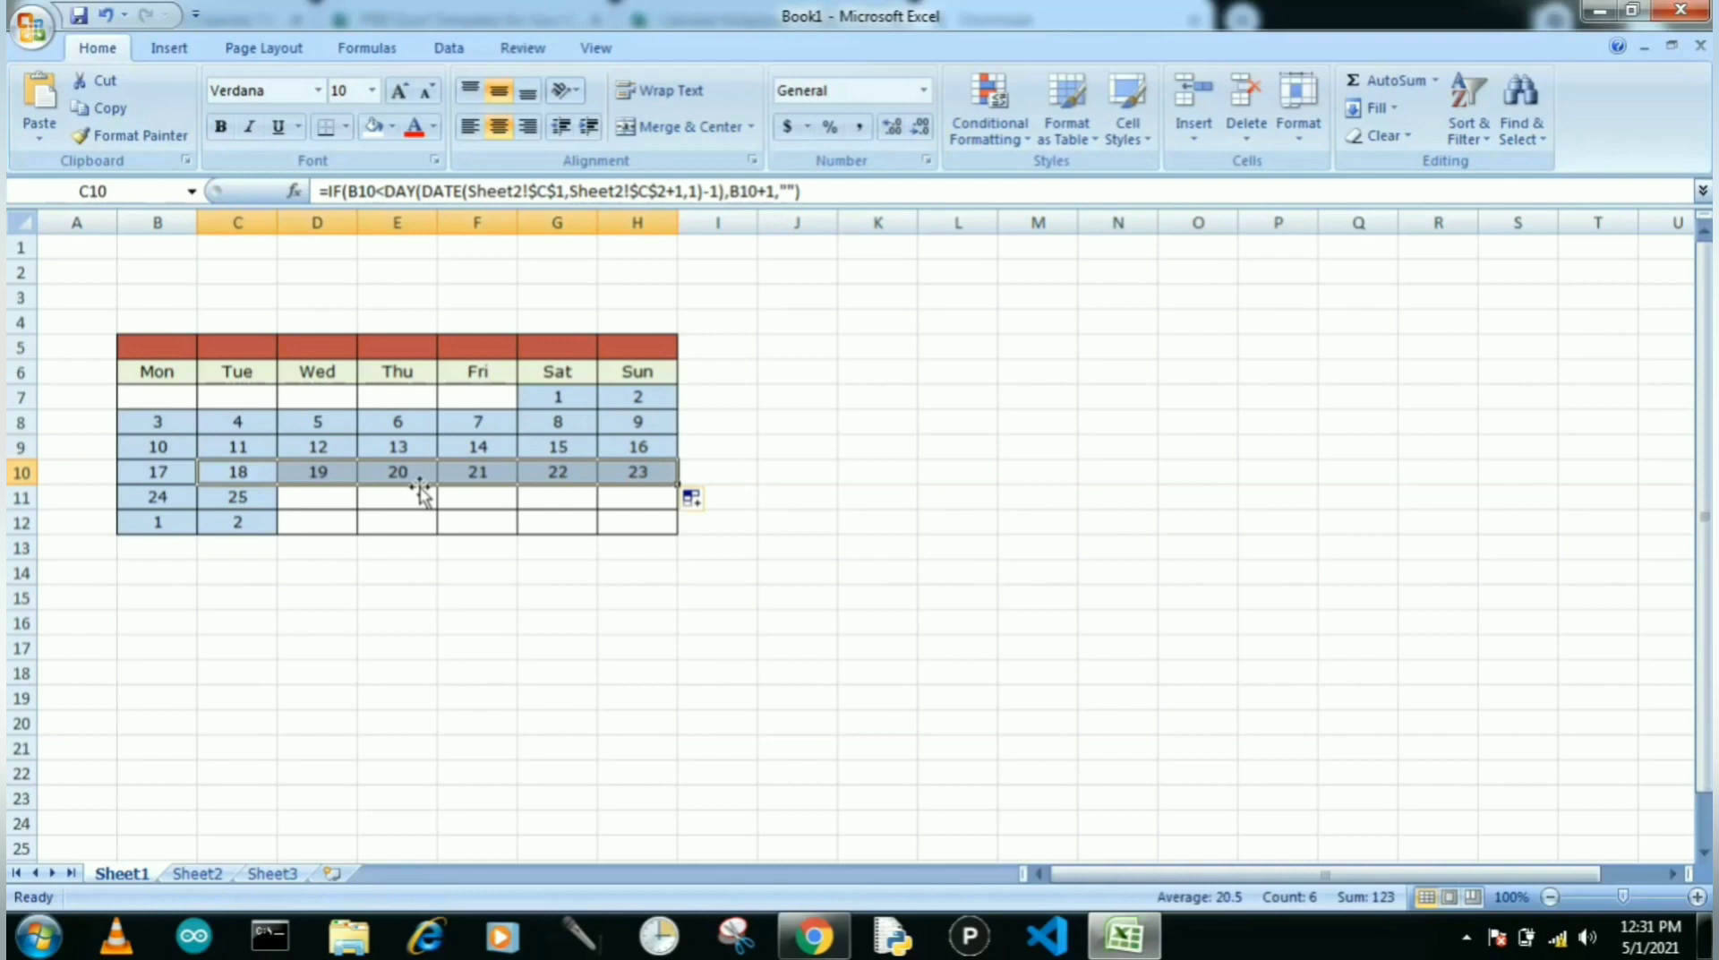
left_click(244, 494)
left_click_drag(279, 511, 653, 503)
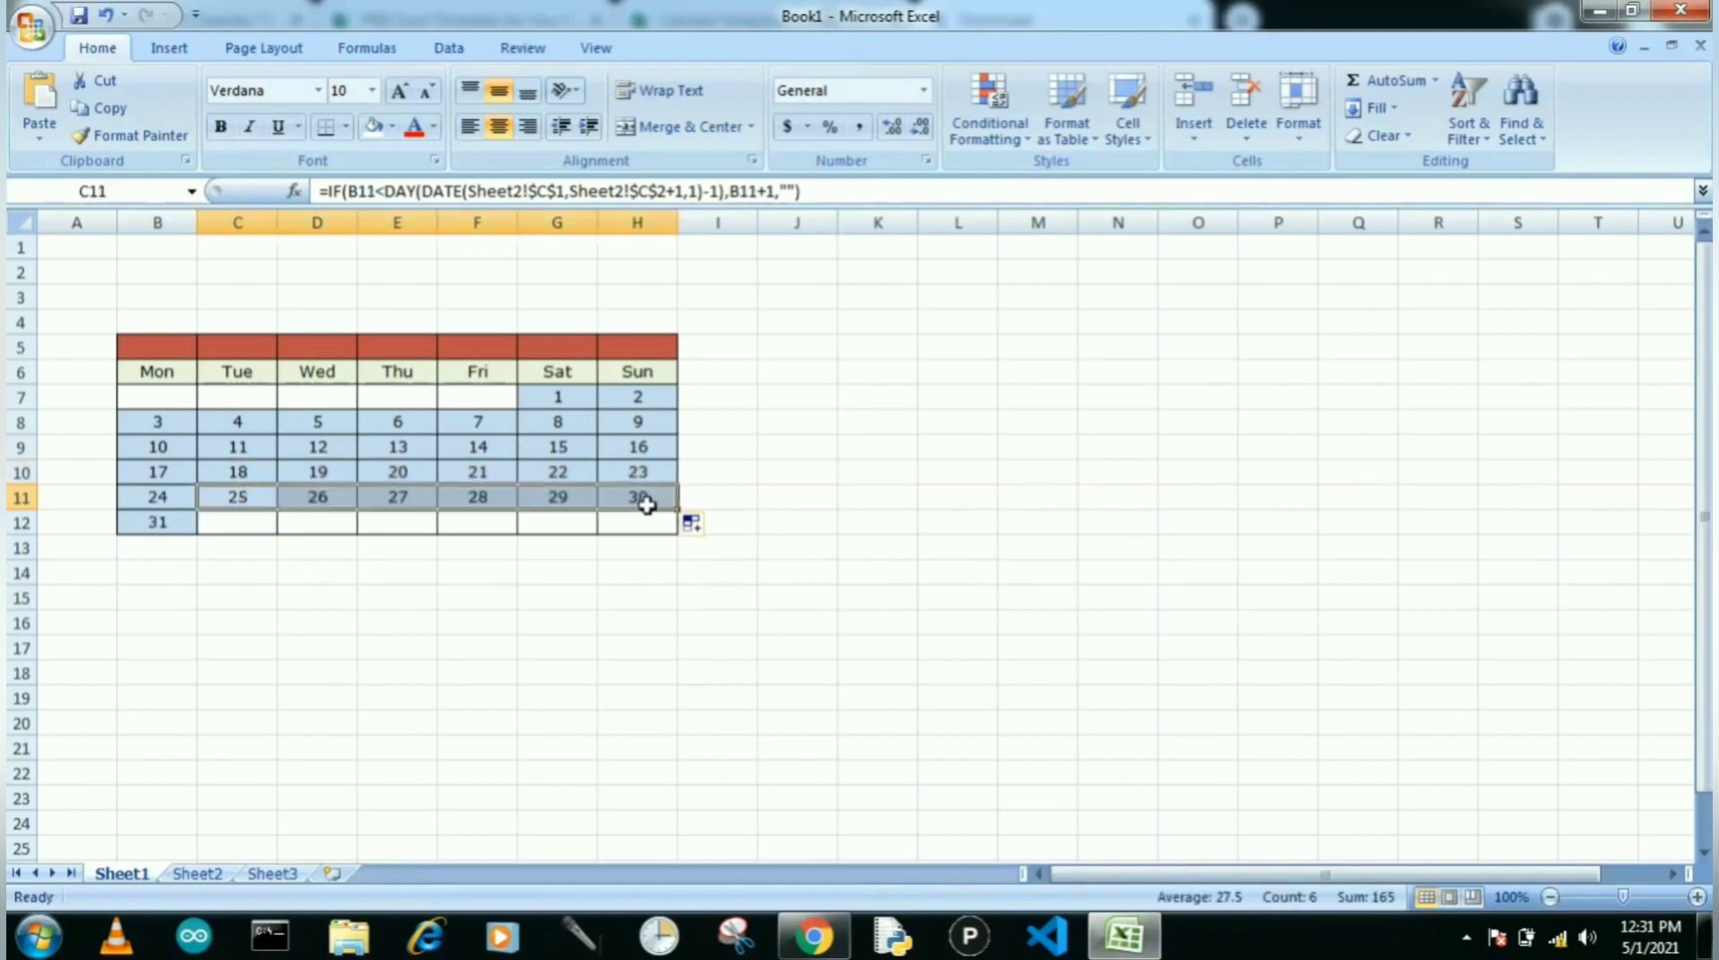
left_click(792, 542)
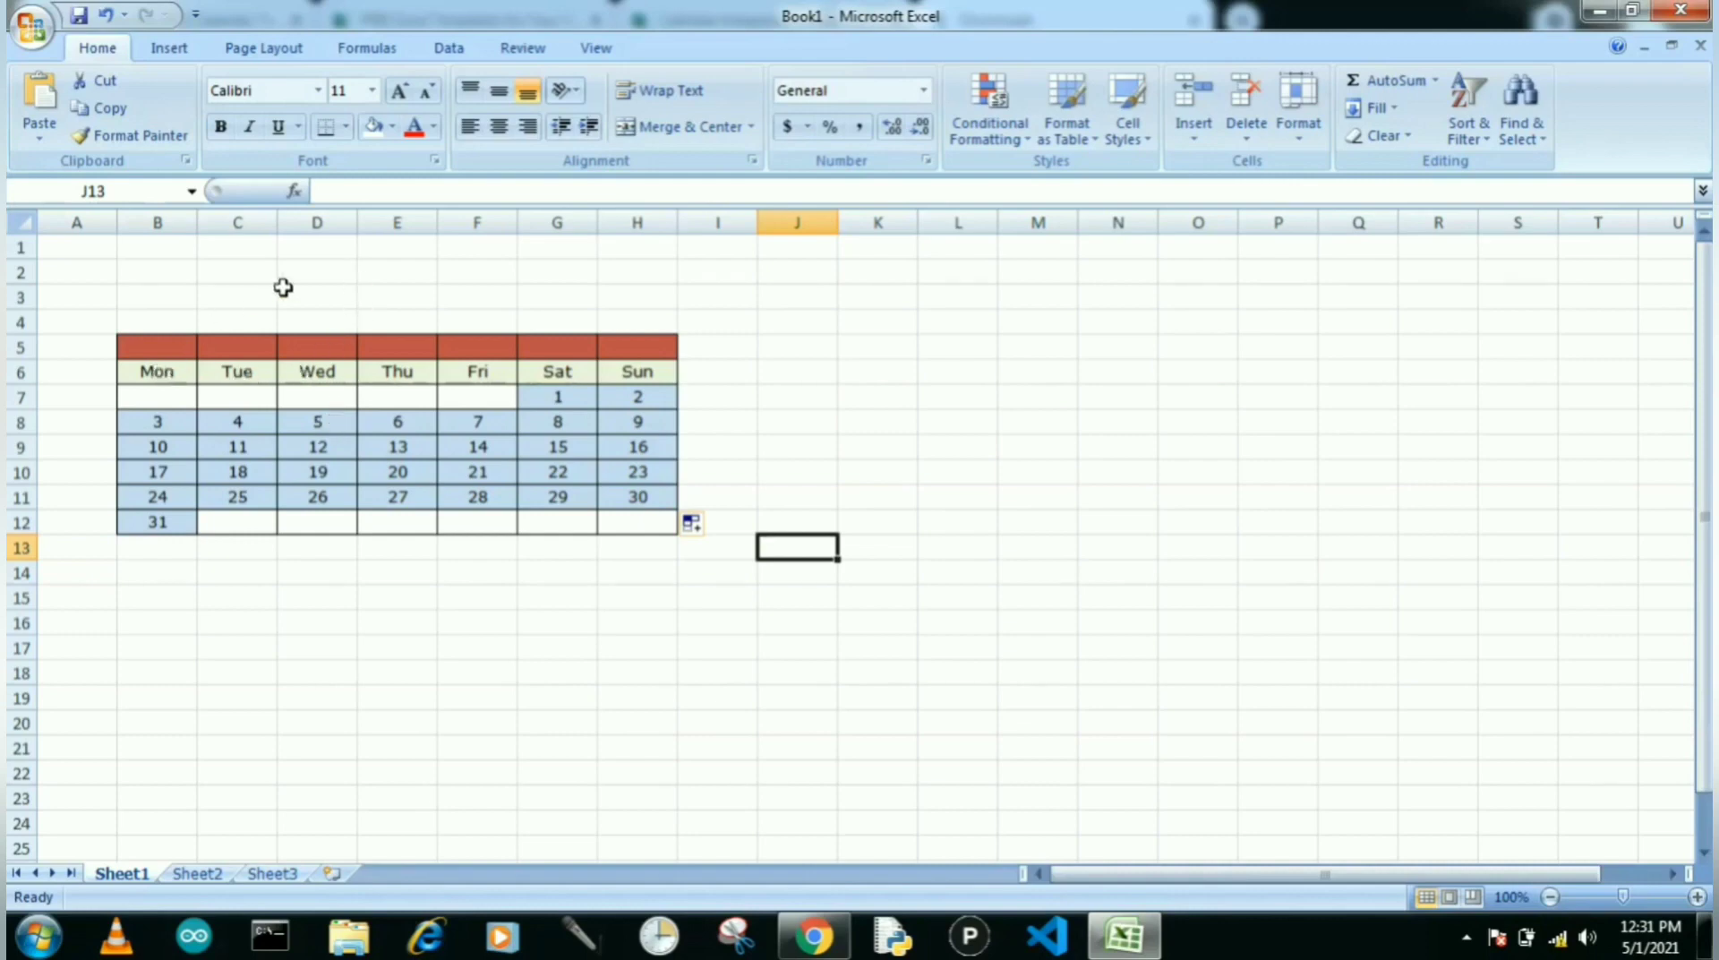
- Link the year in Sheet2 cell C1 to Sheet1 cell E2 with the formula =Sheet1!E2
left_click(380, 274)
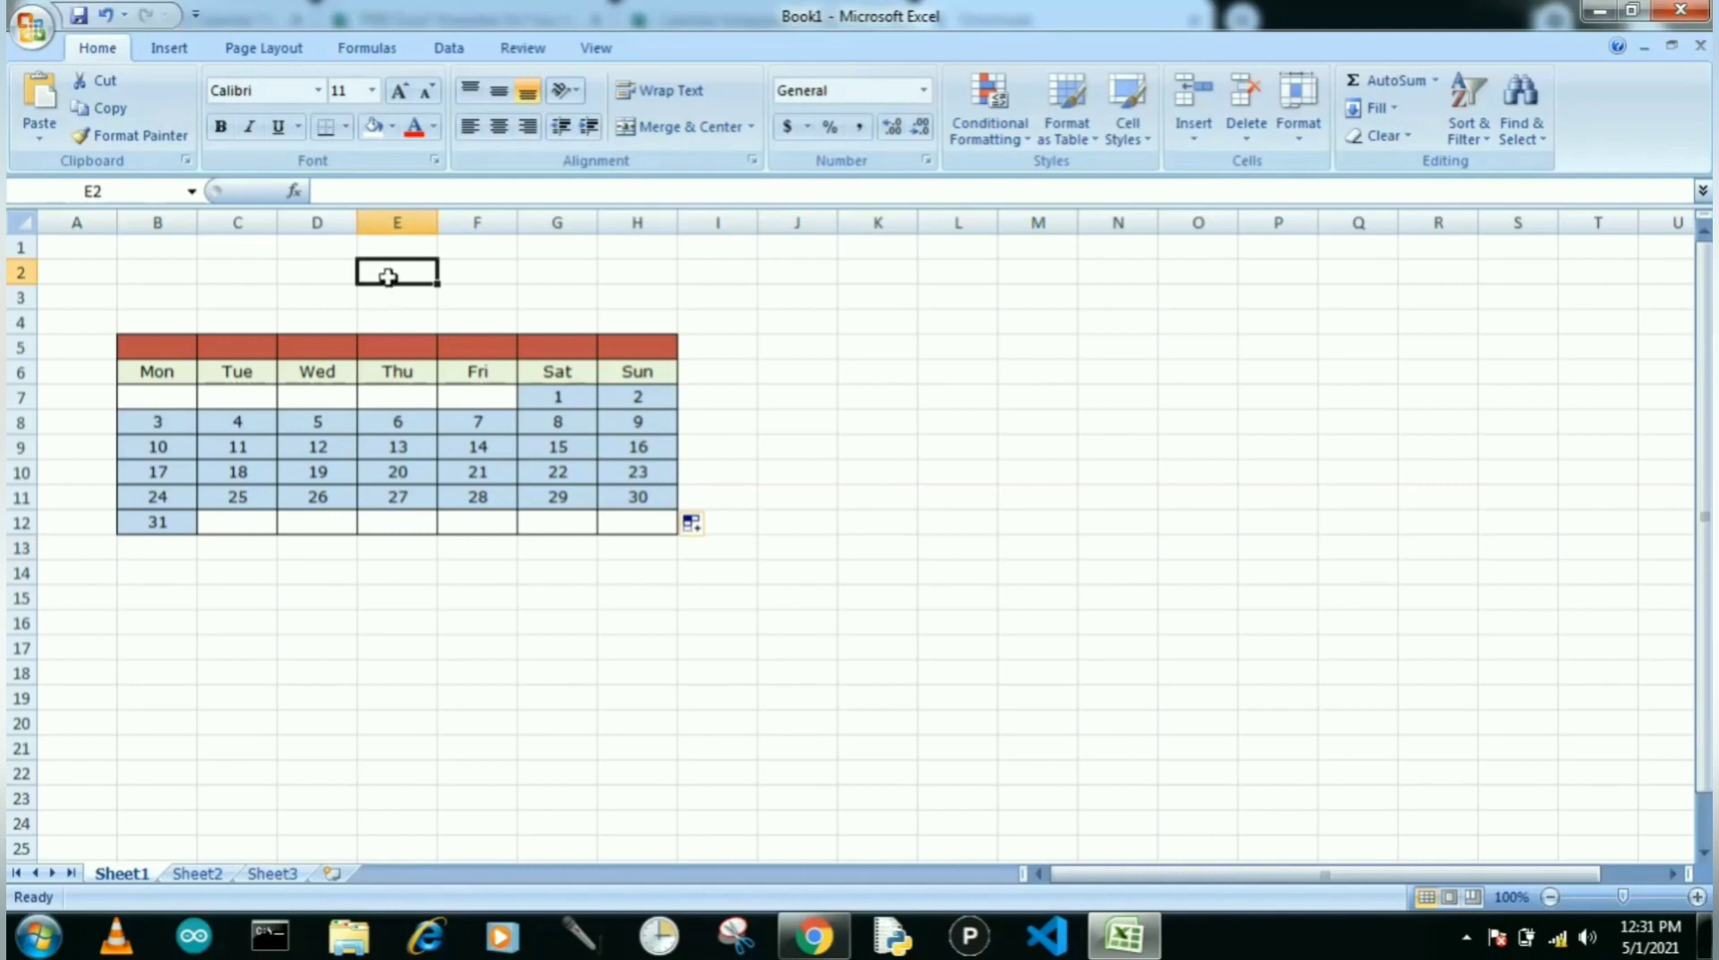
left_click(197, 872)
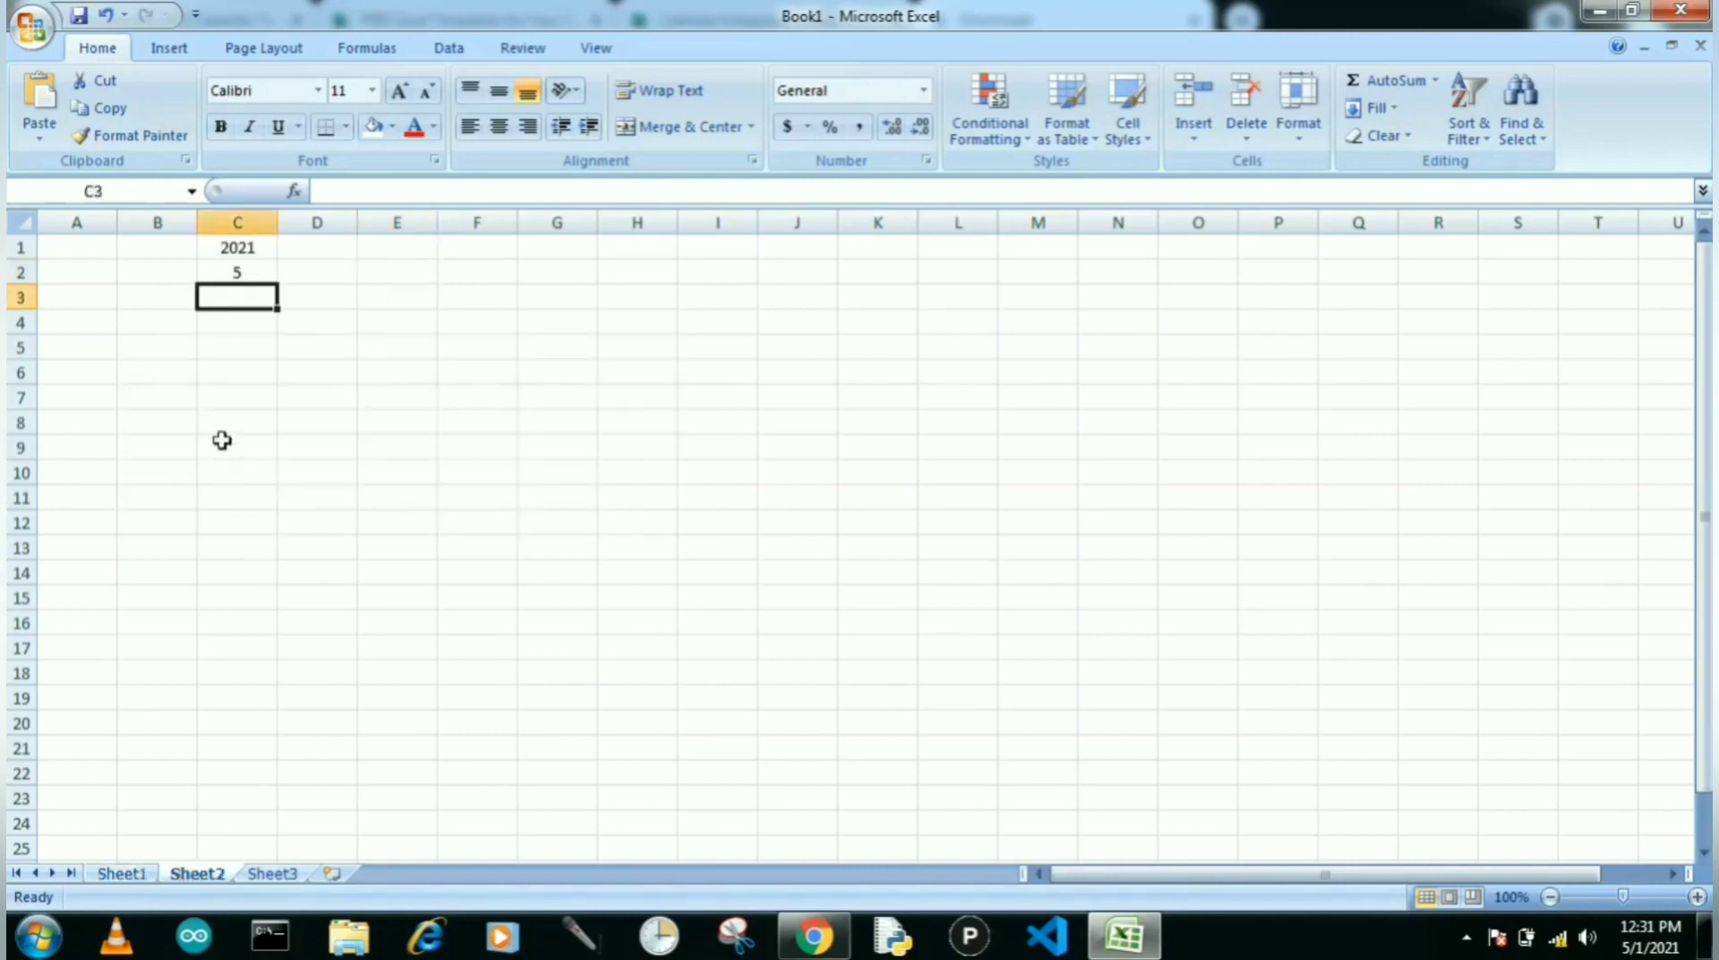
left_click(235, 249)
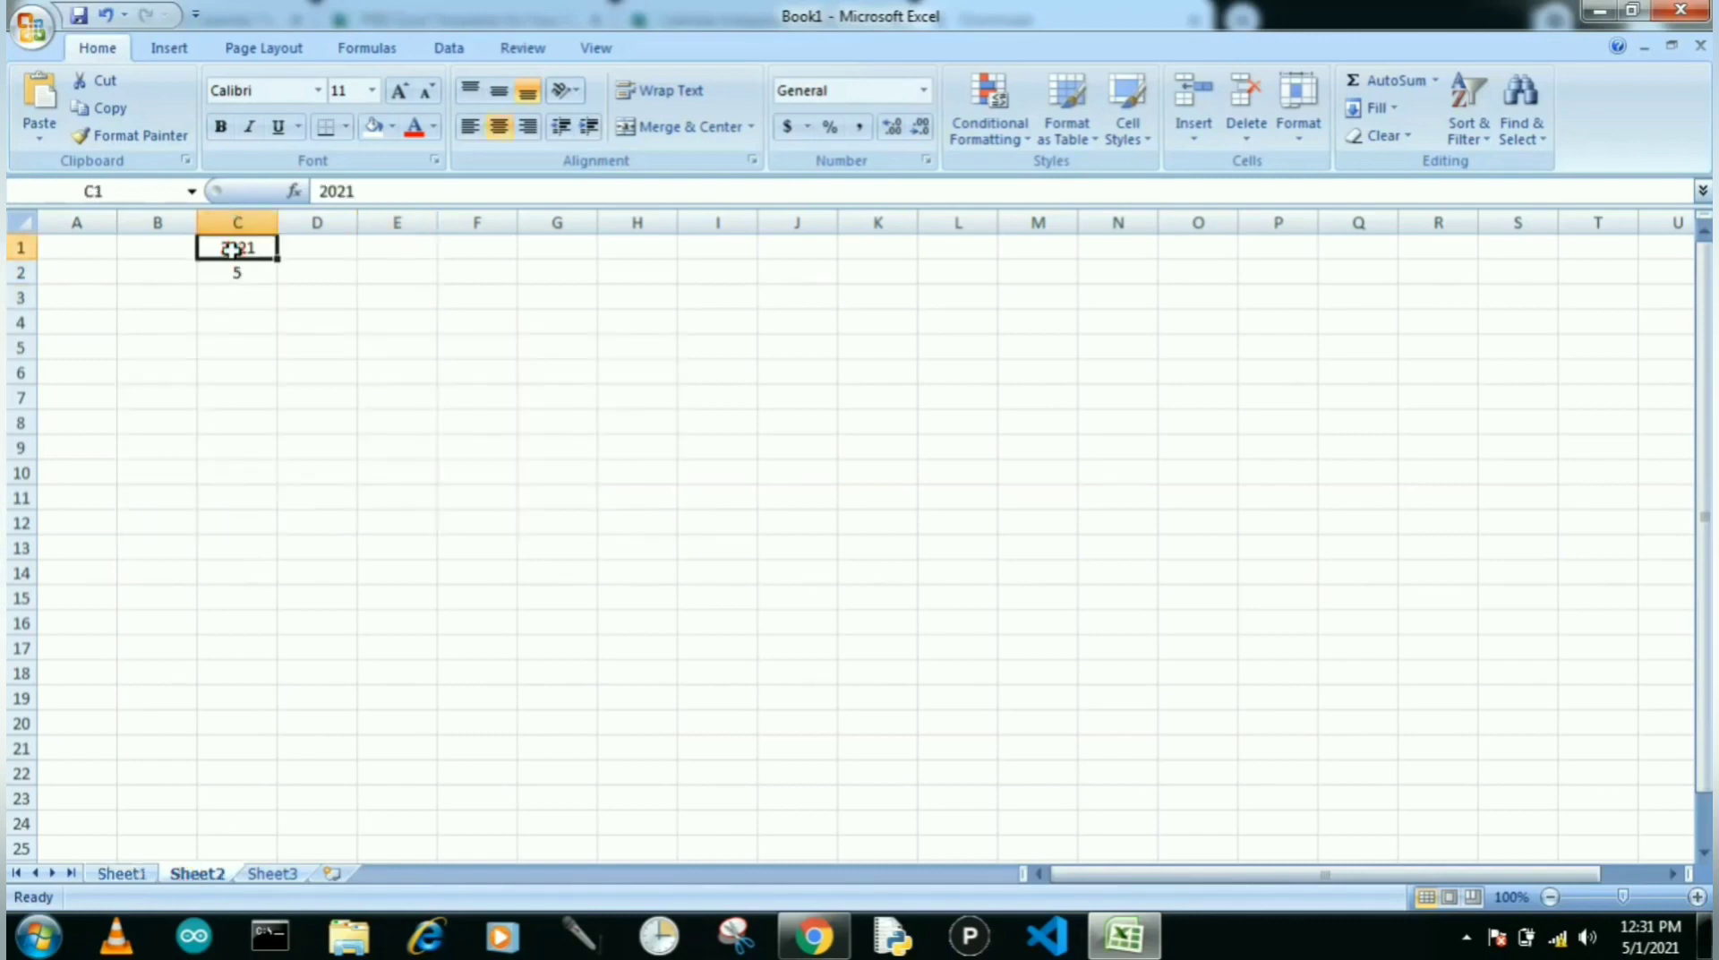
type("=")
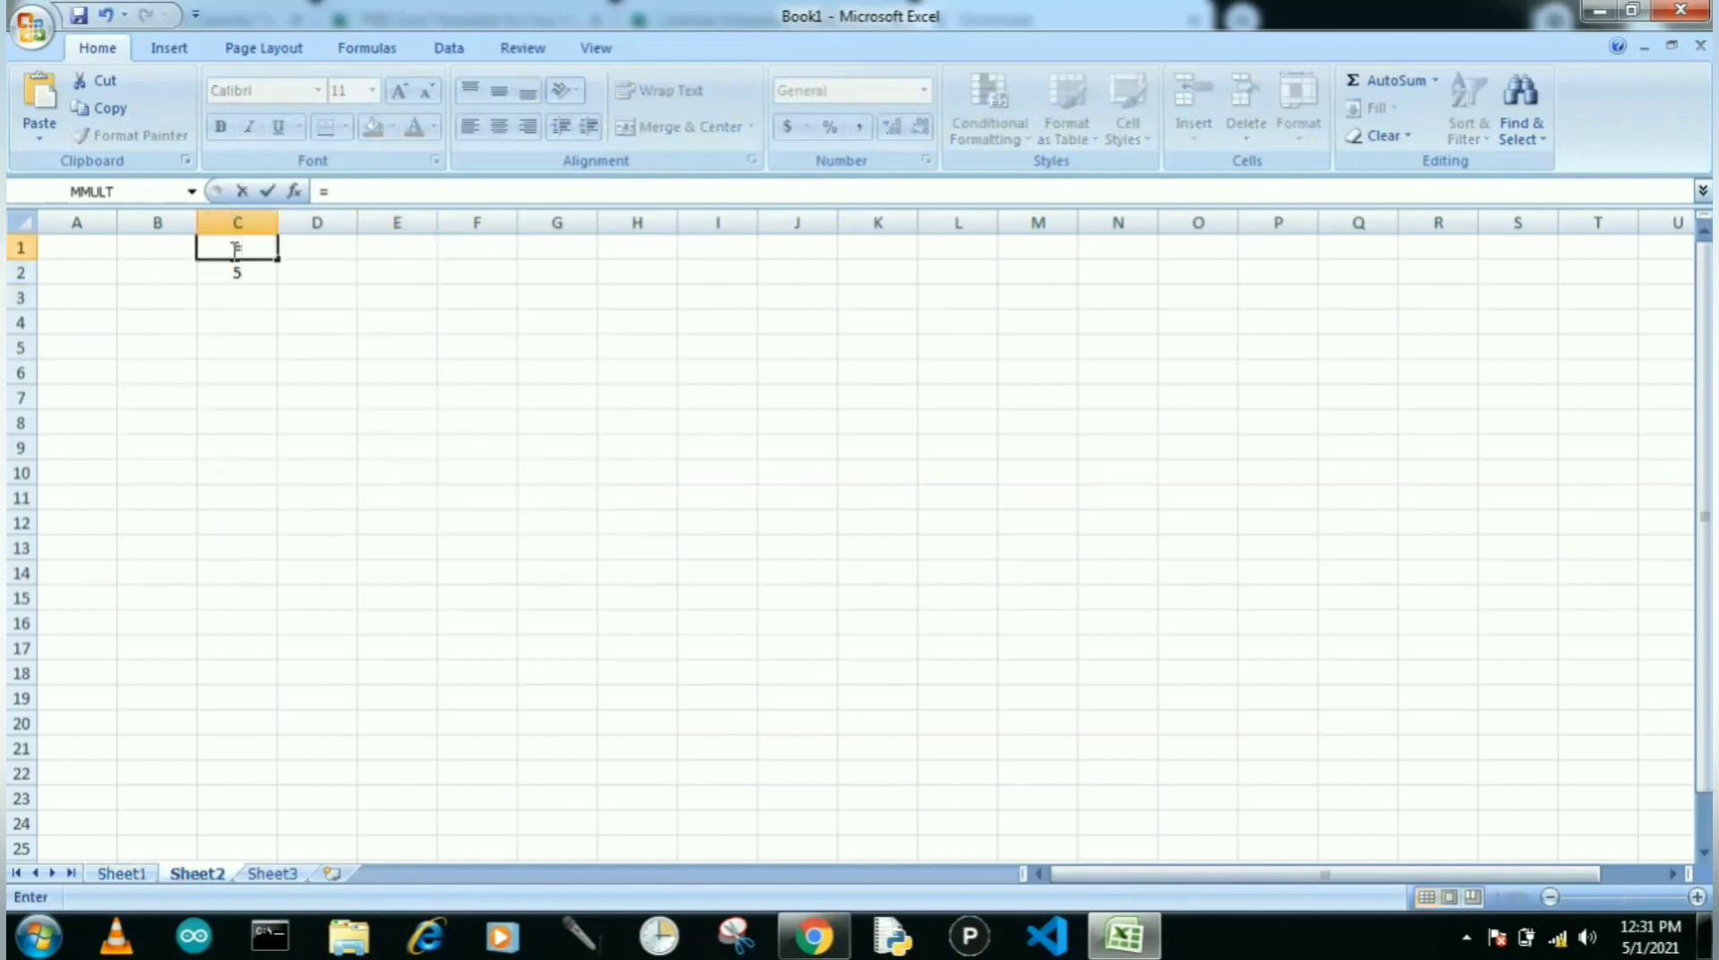
left_click(112, 873)
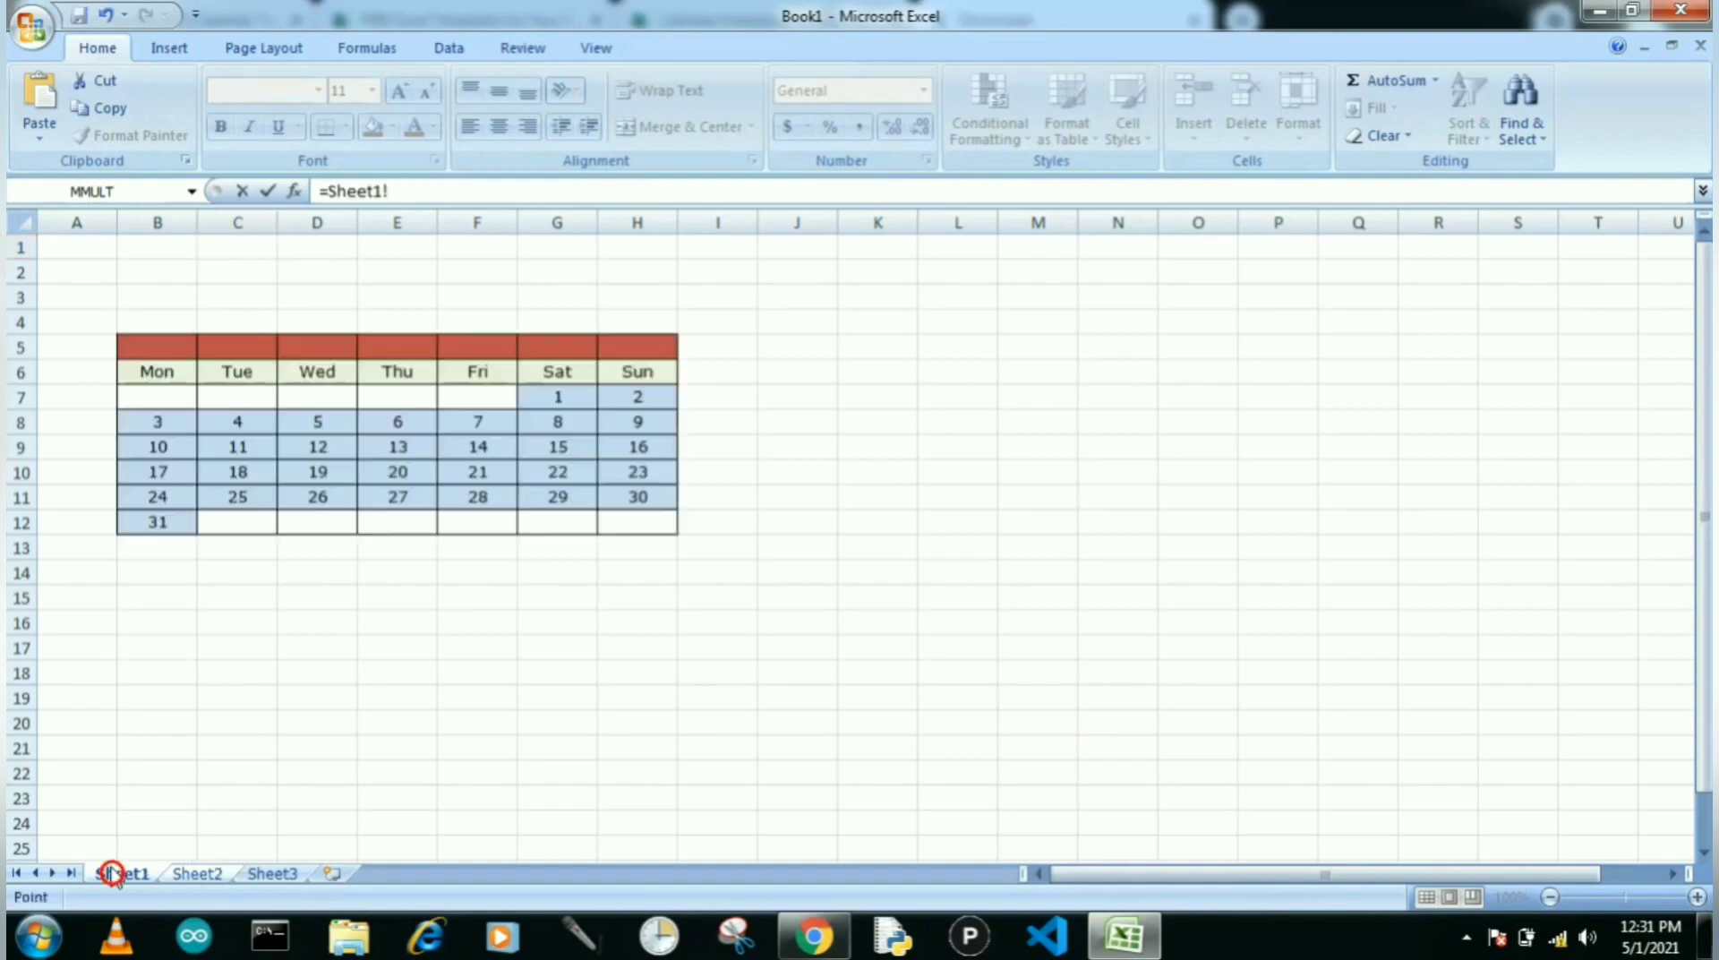
left_click(384, 269)
key("Return")
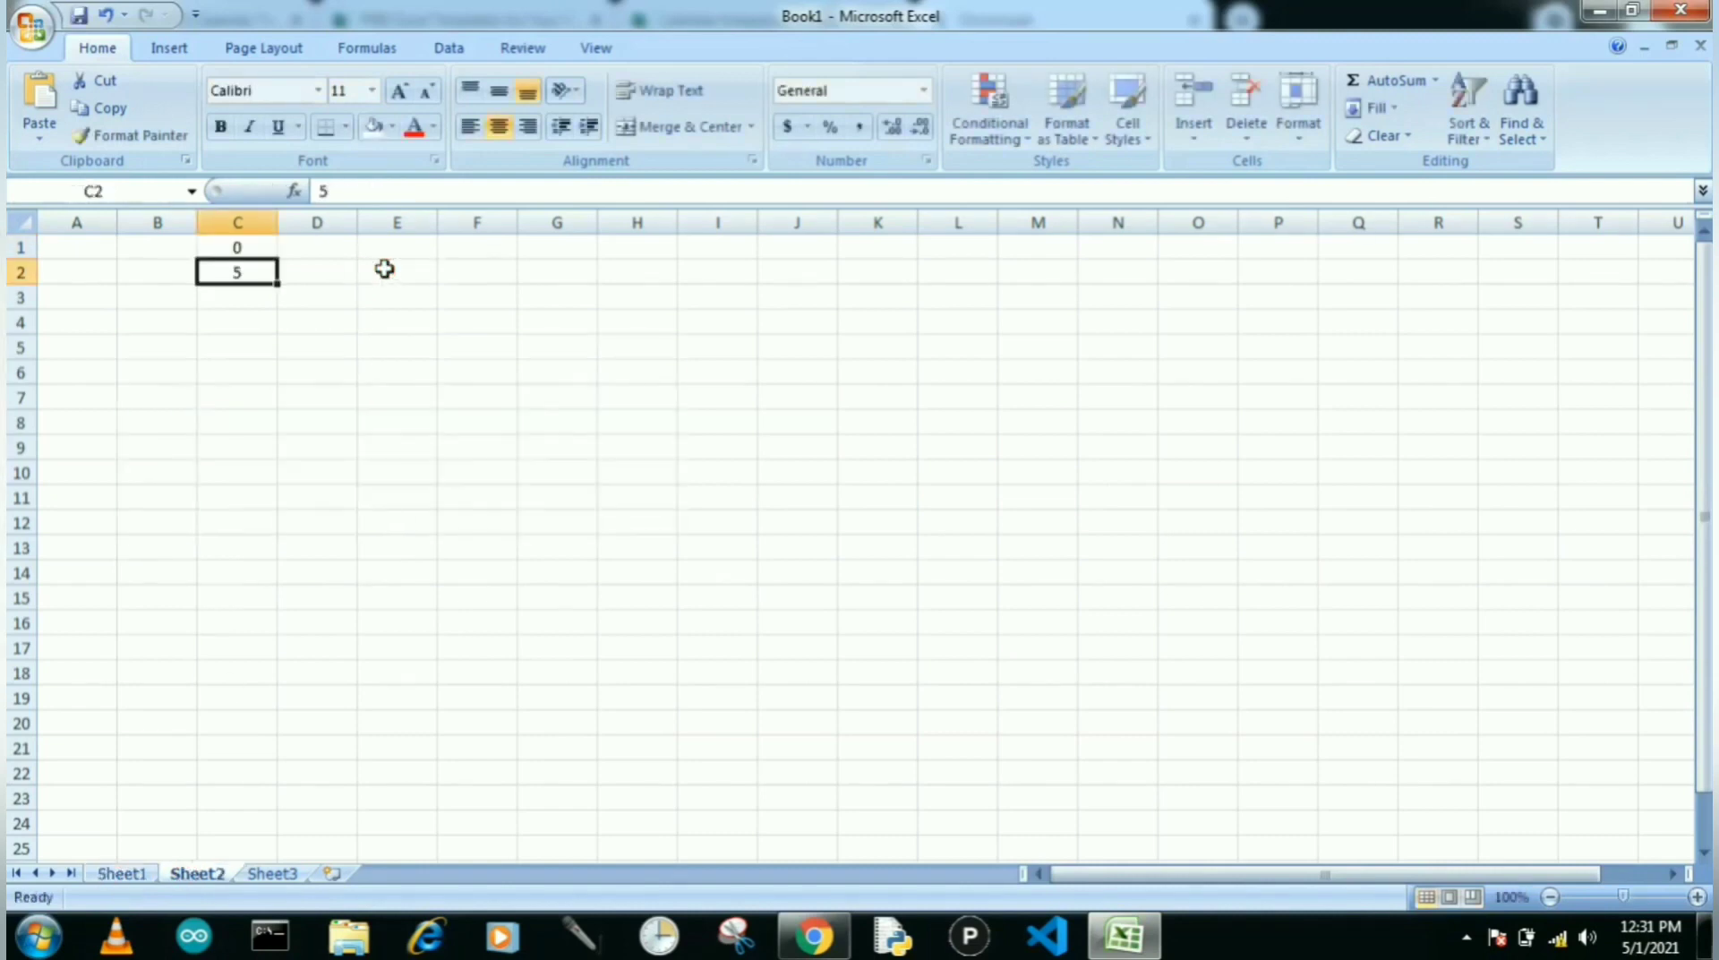
- Enter the year 2021 in cell E2 of Sheet1
left_click(109, 874)
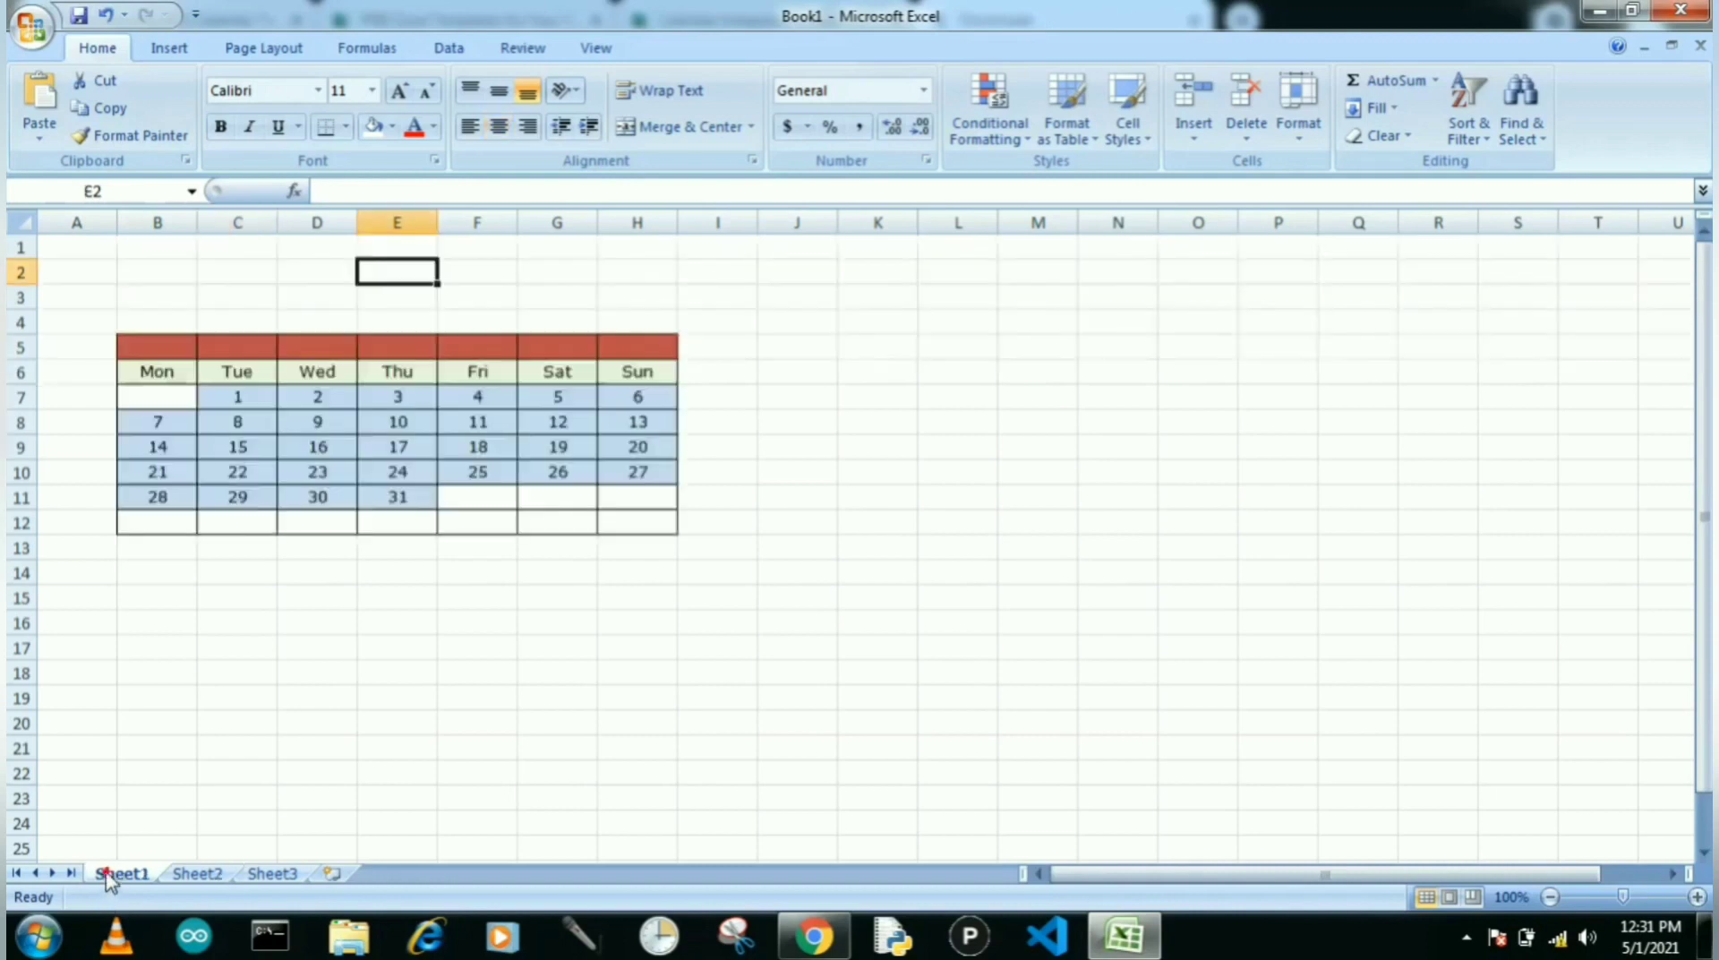
type("2021")
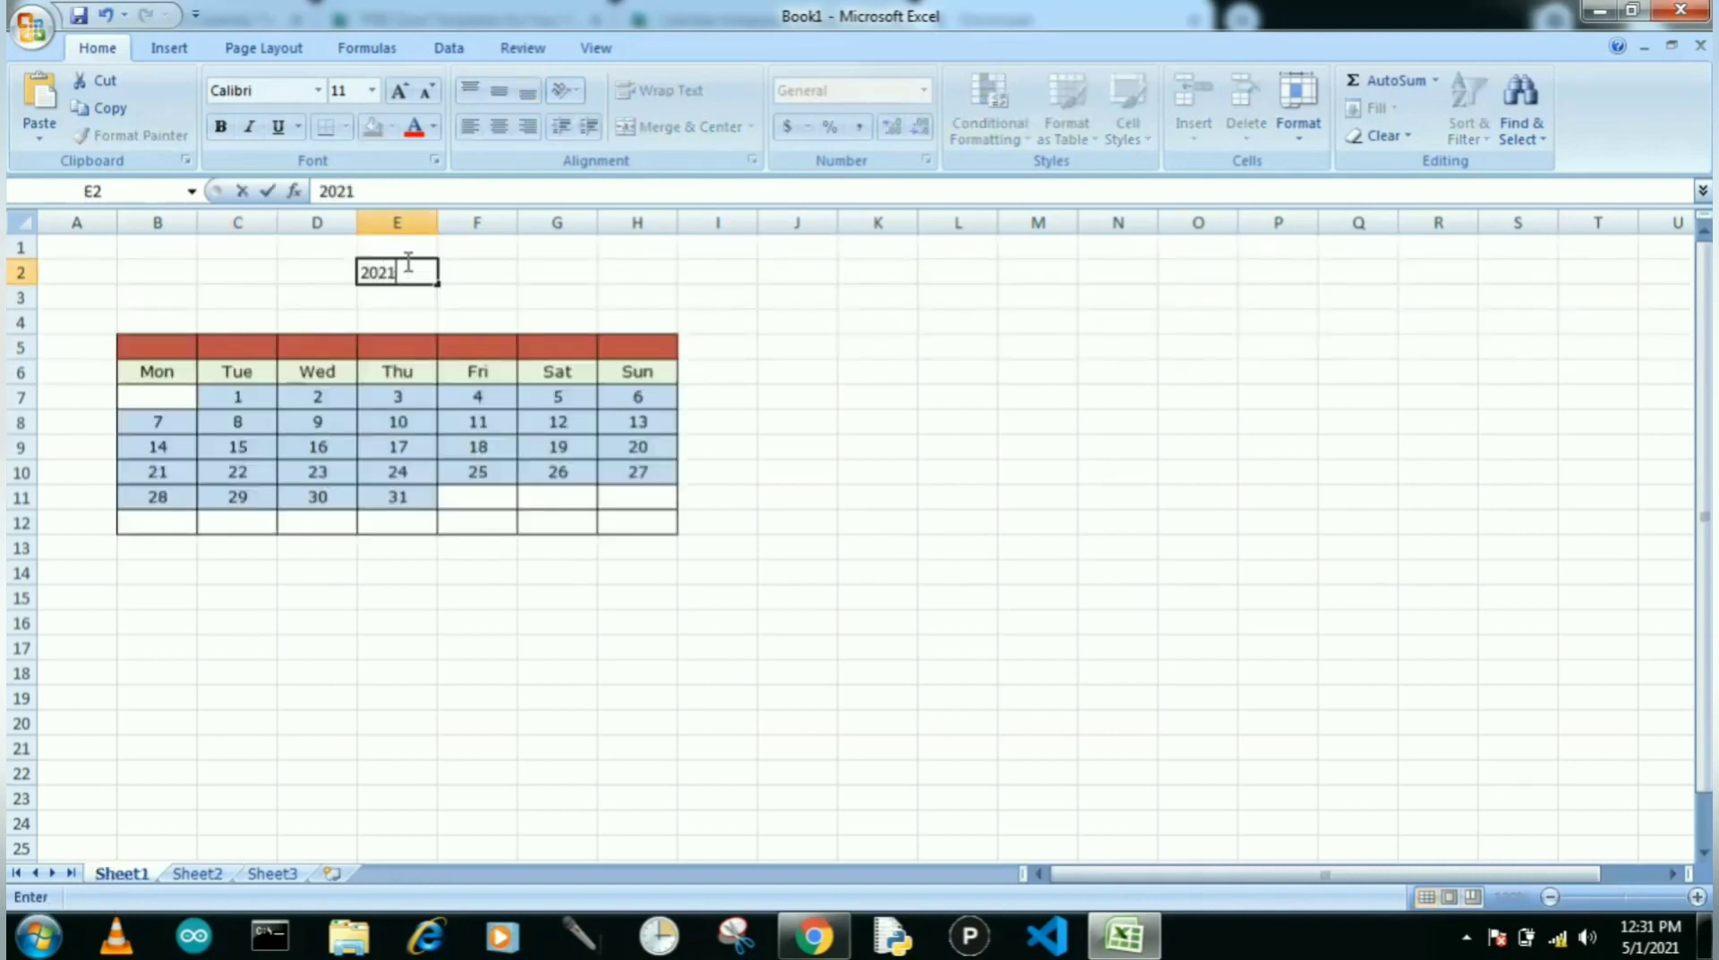
key("Return")
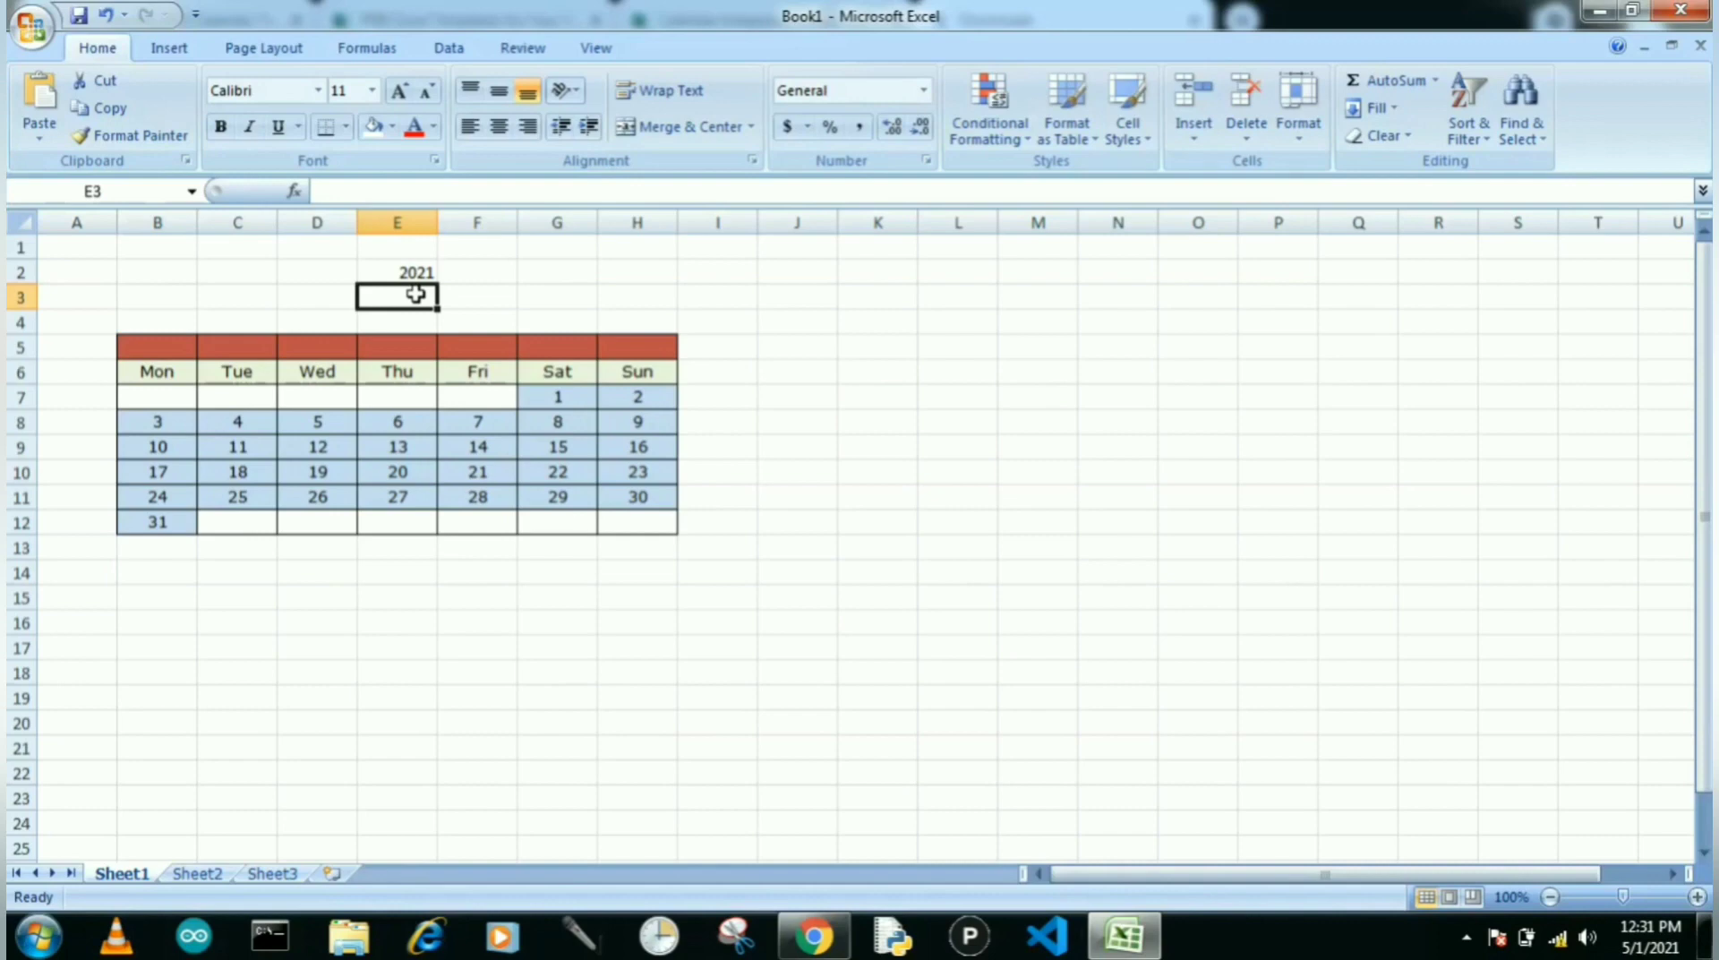
- In E3, start the formula =TEXT(DATE( with E2 as the year argument
type("=")
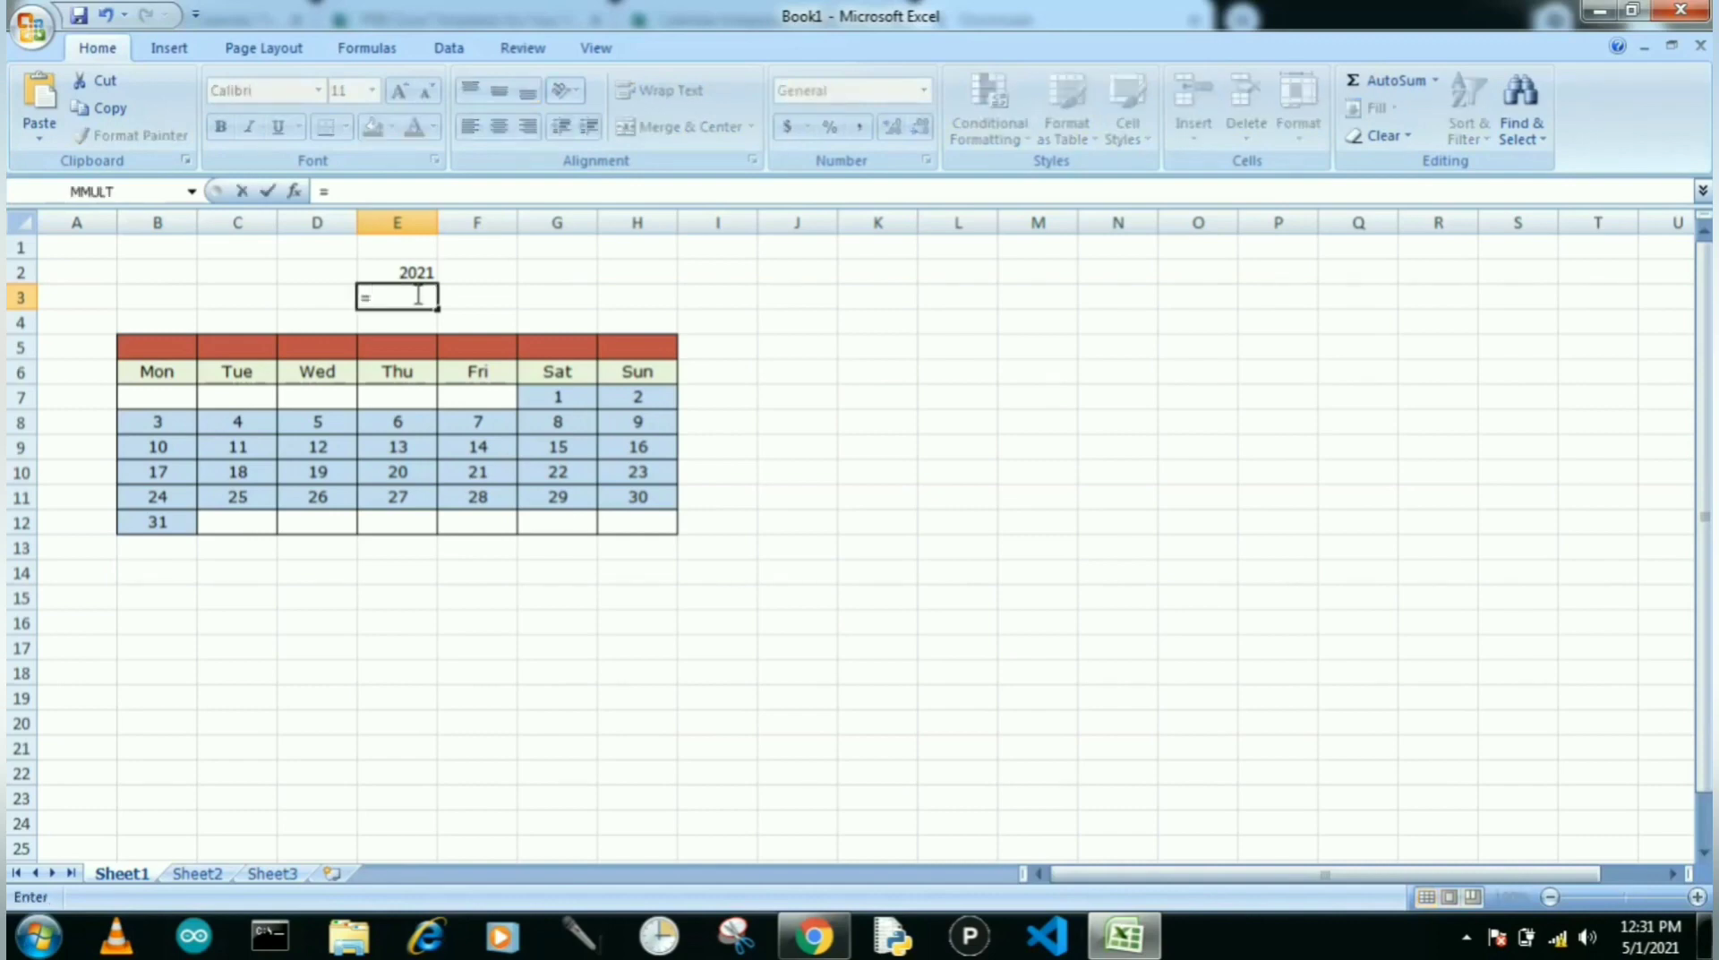
type("TEXT")
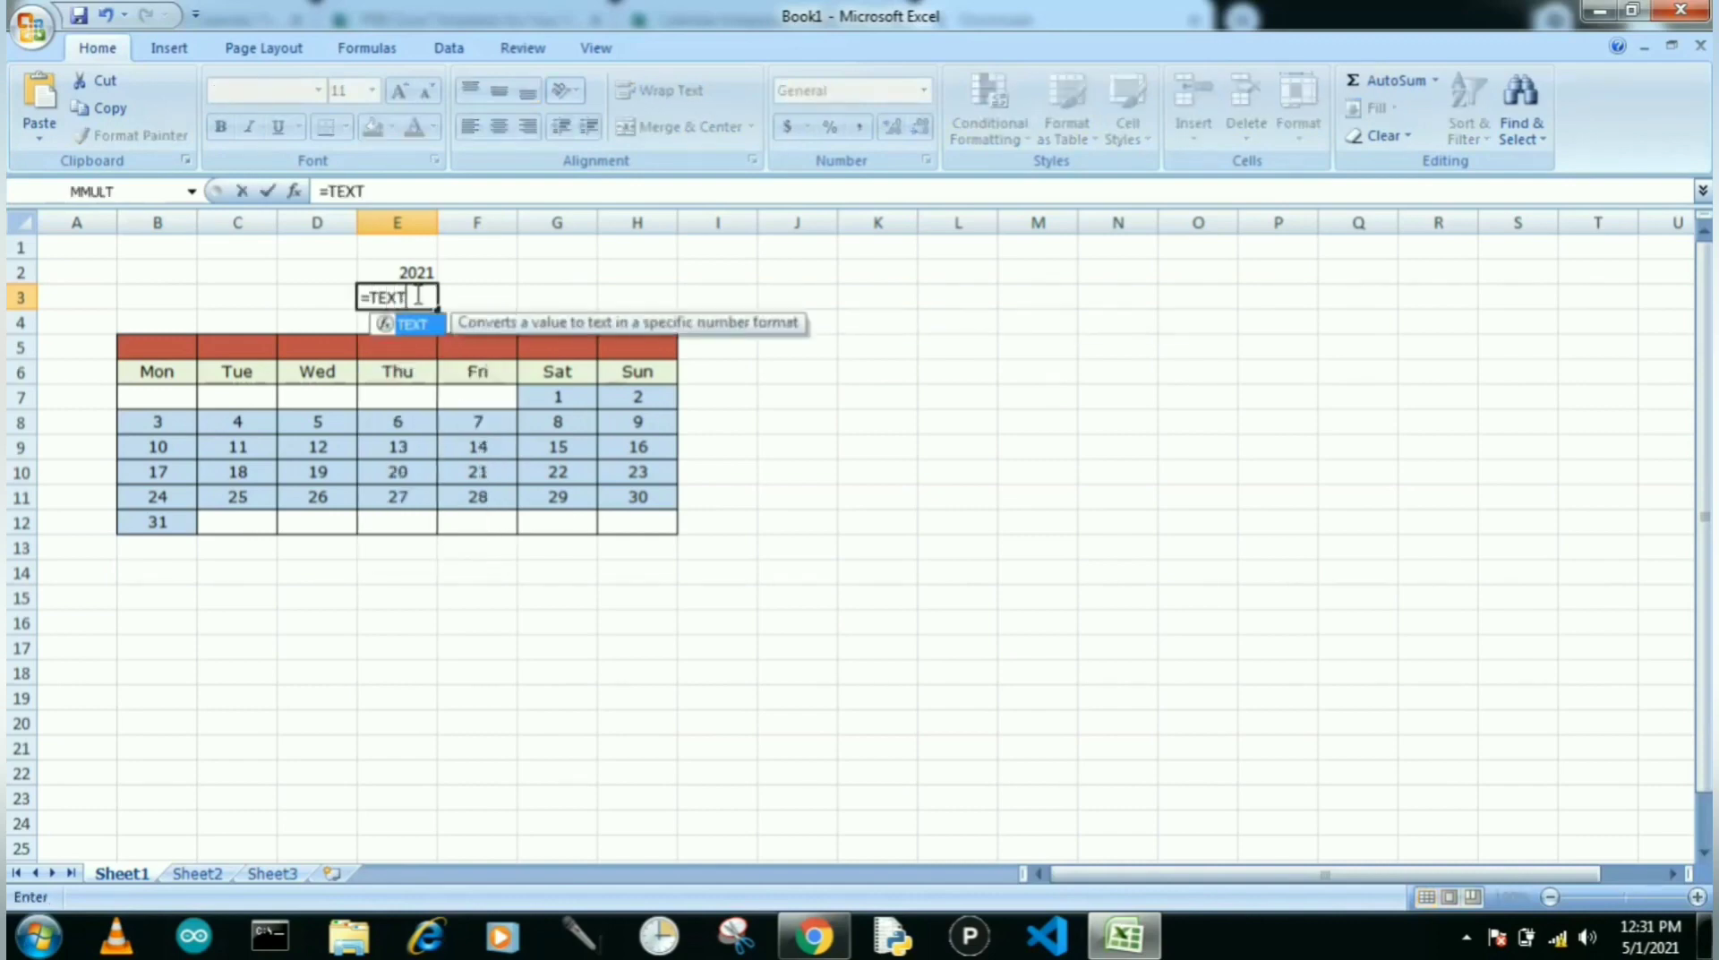
type("(D")
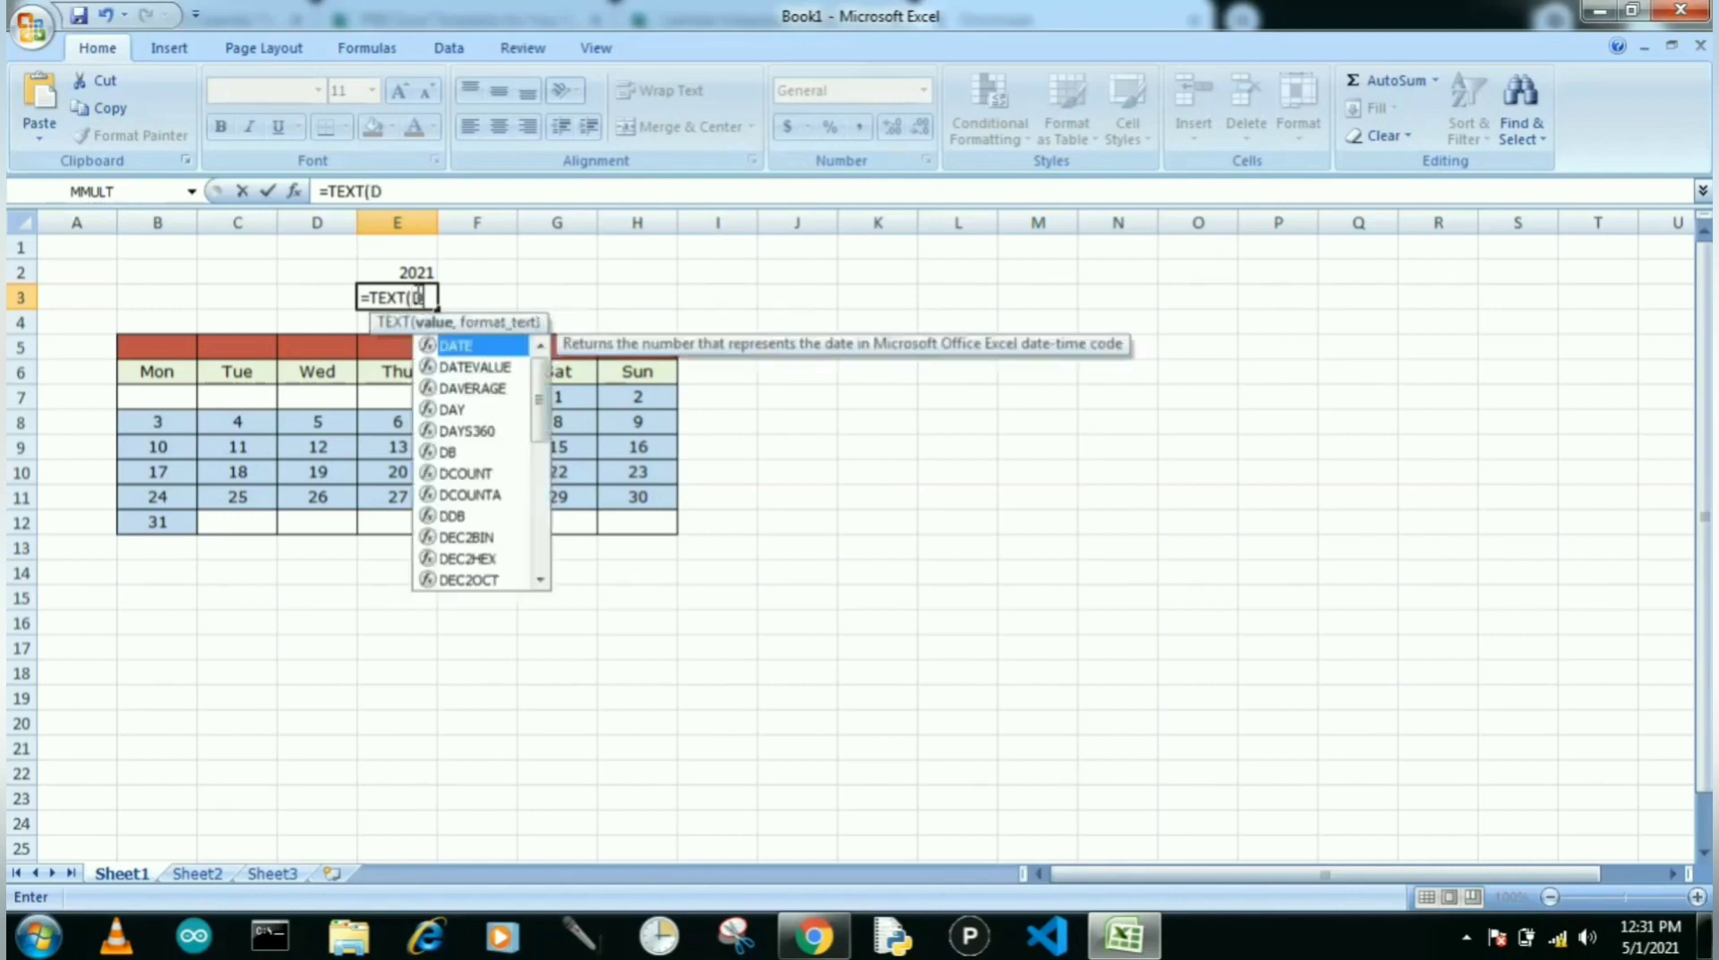
type("ATE(")
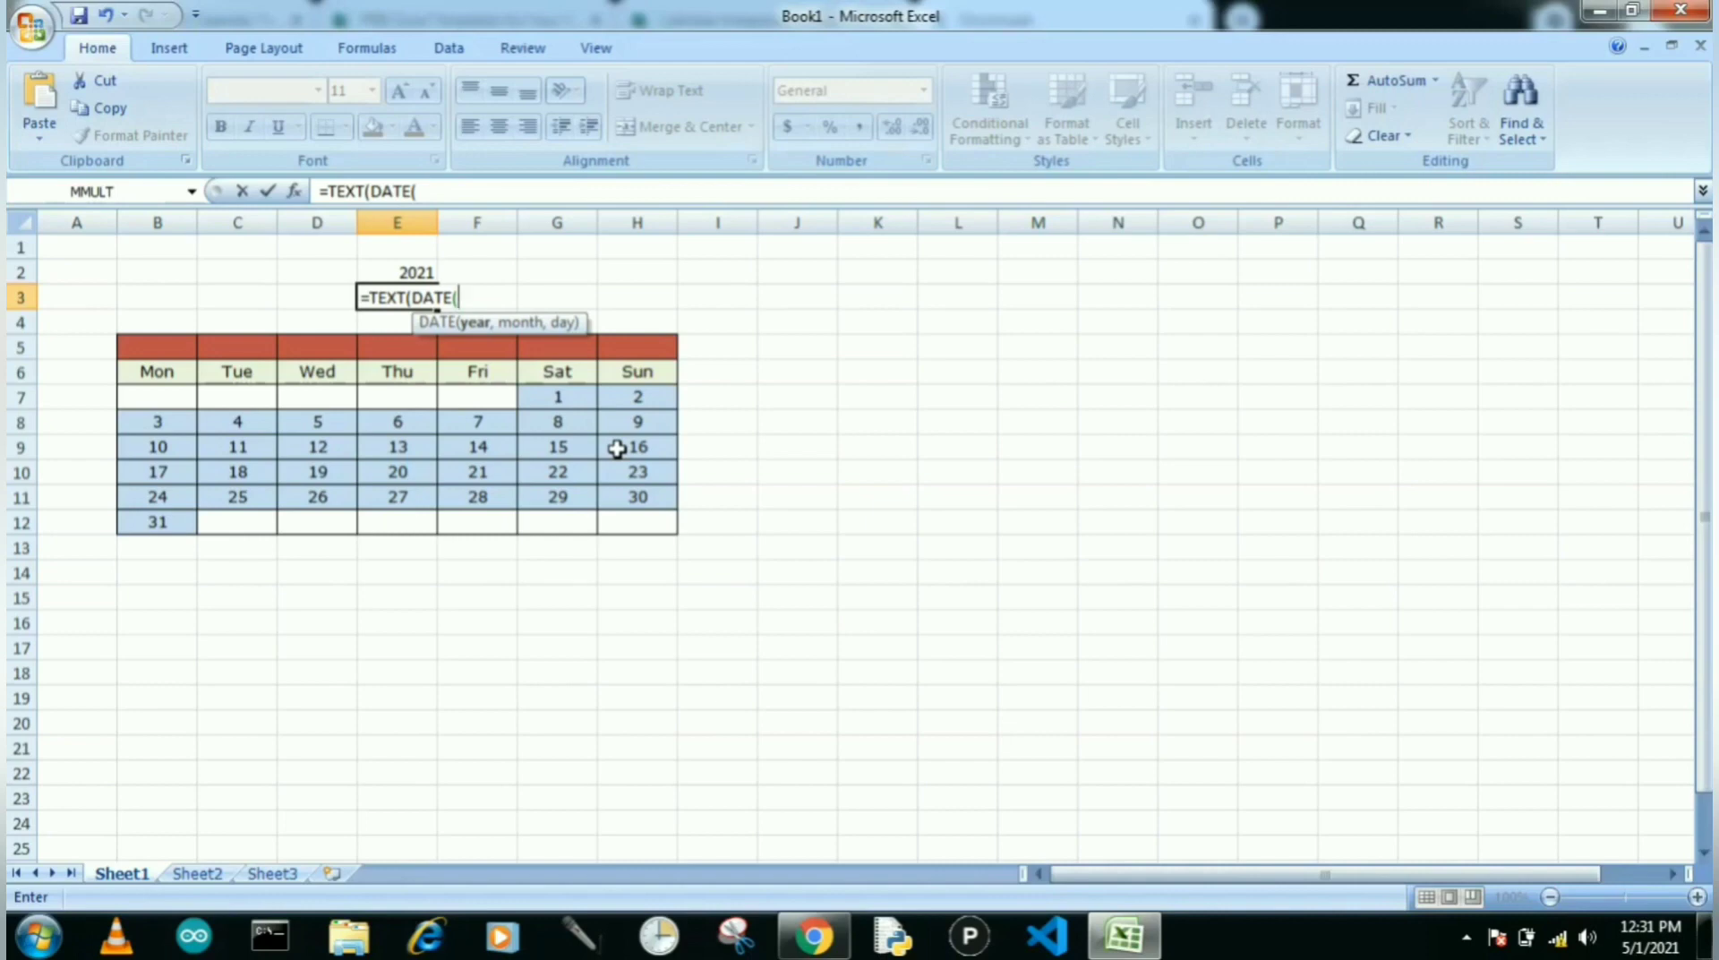
left_click(401, 269)
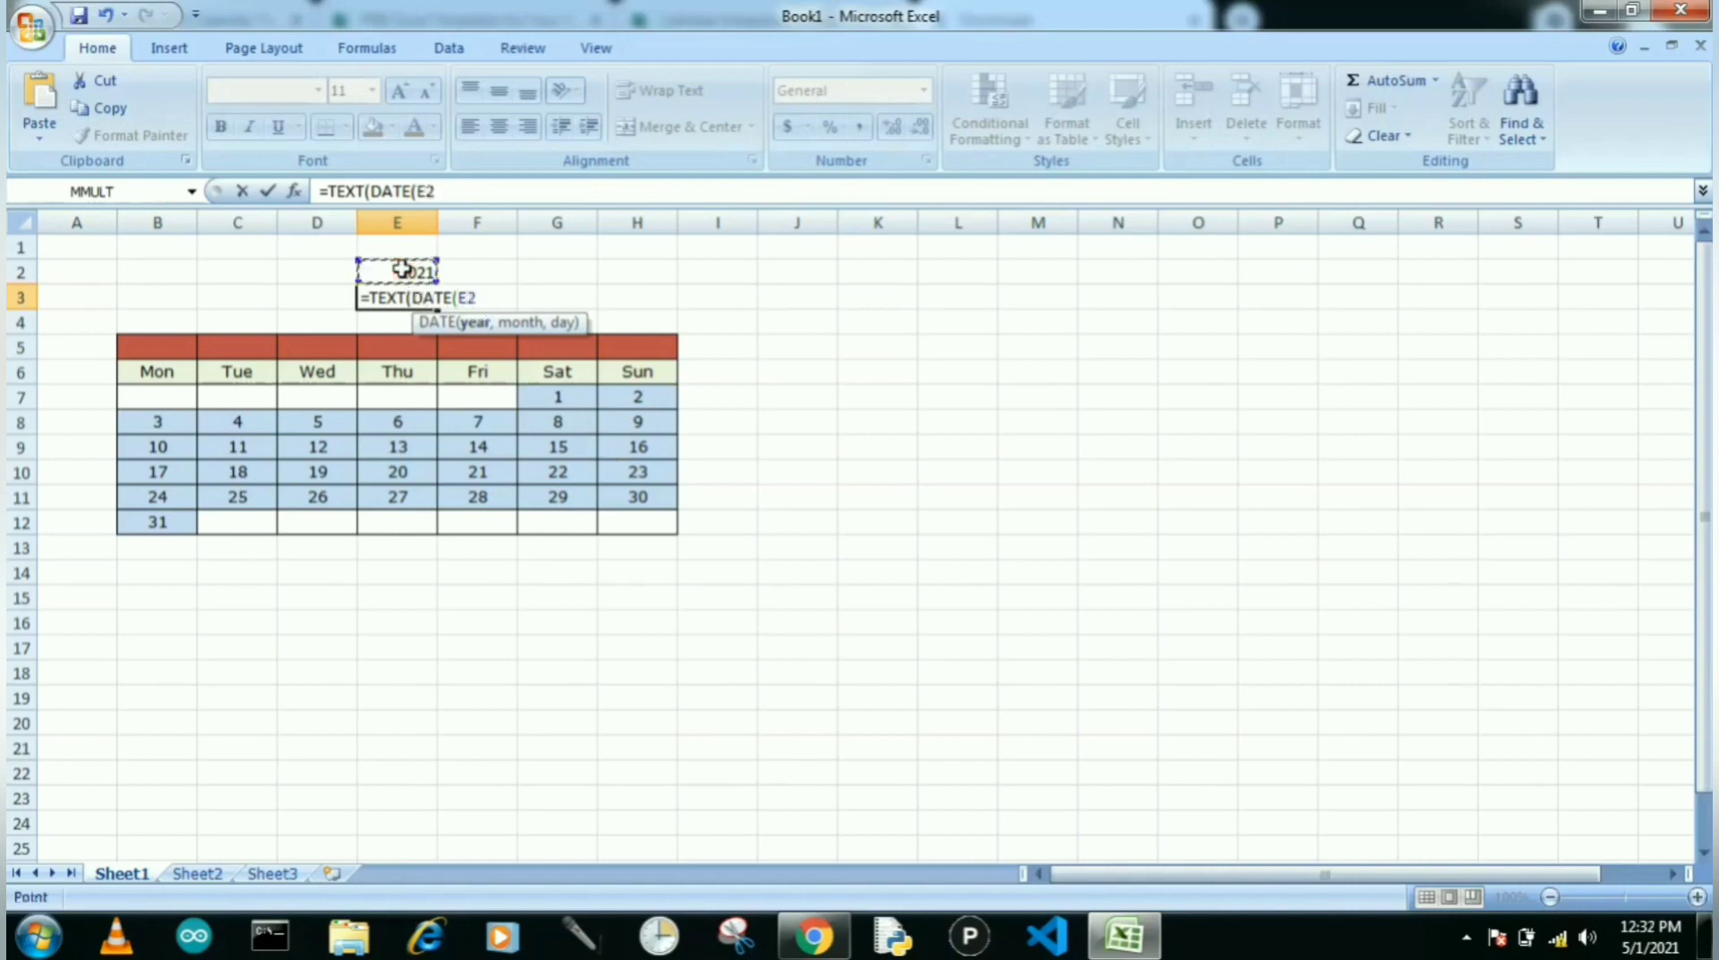
type(",")
- Complete the E3 formula with Sheet2!C2 as the month, 1 as the day and "mmm" as the text format
left_click(207, 869)
left_click(241, 270)
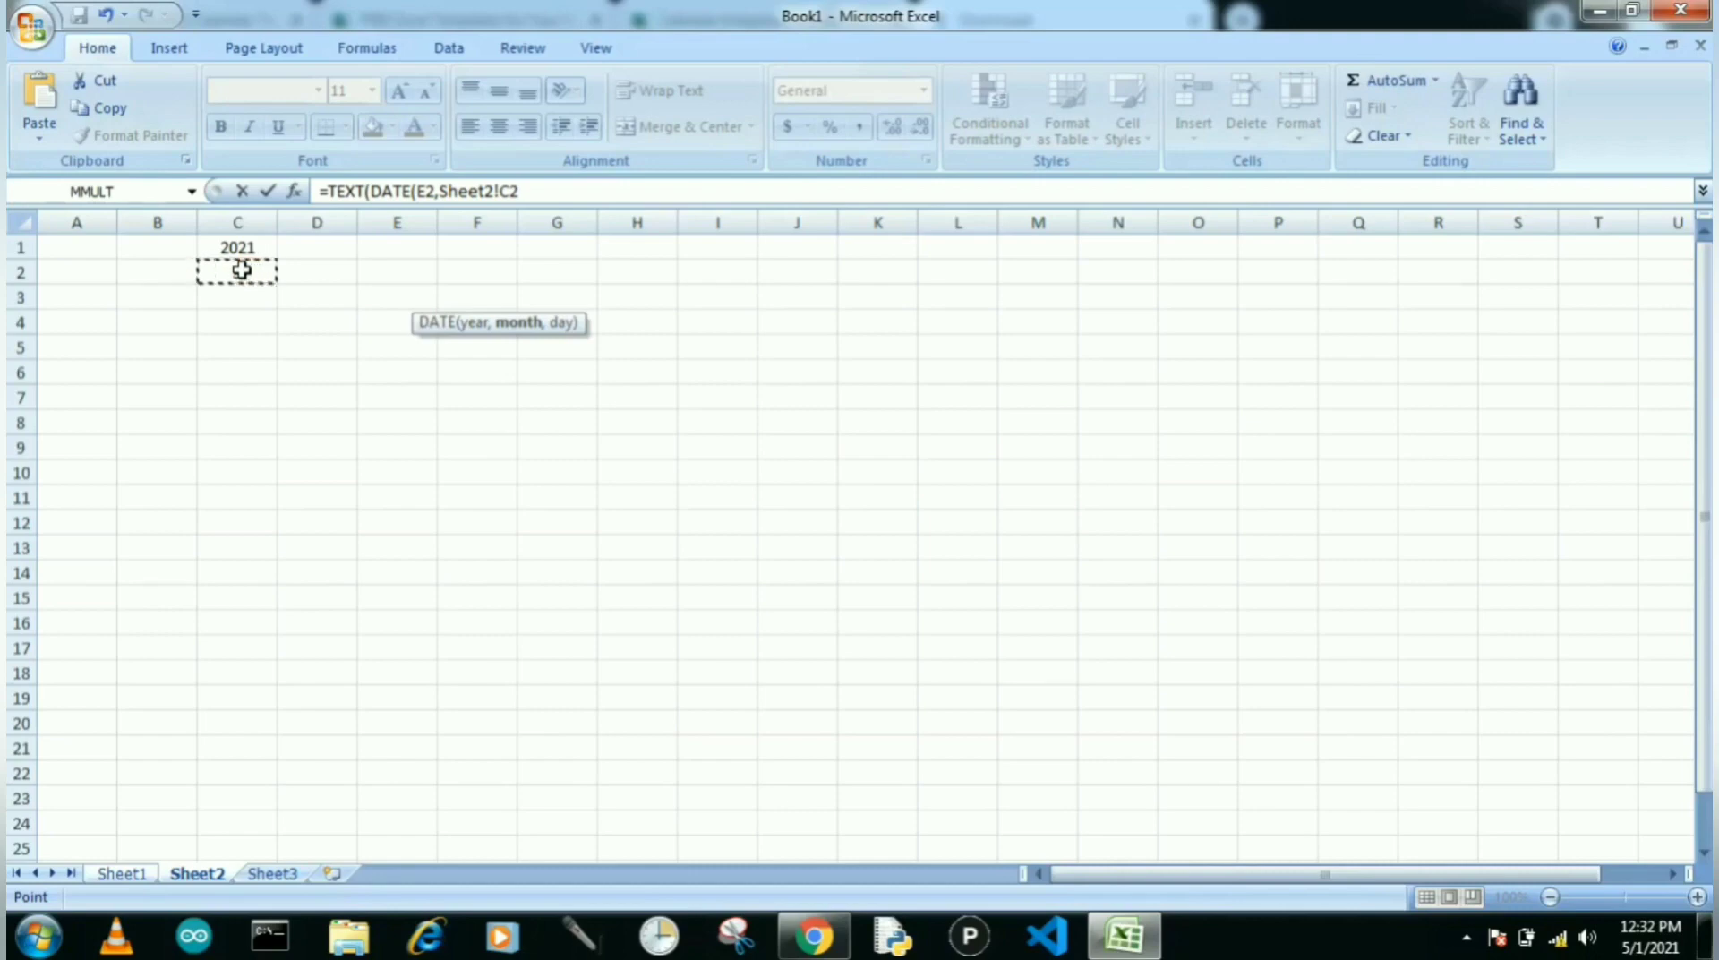
type(",")
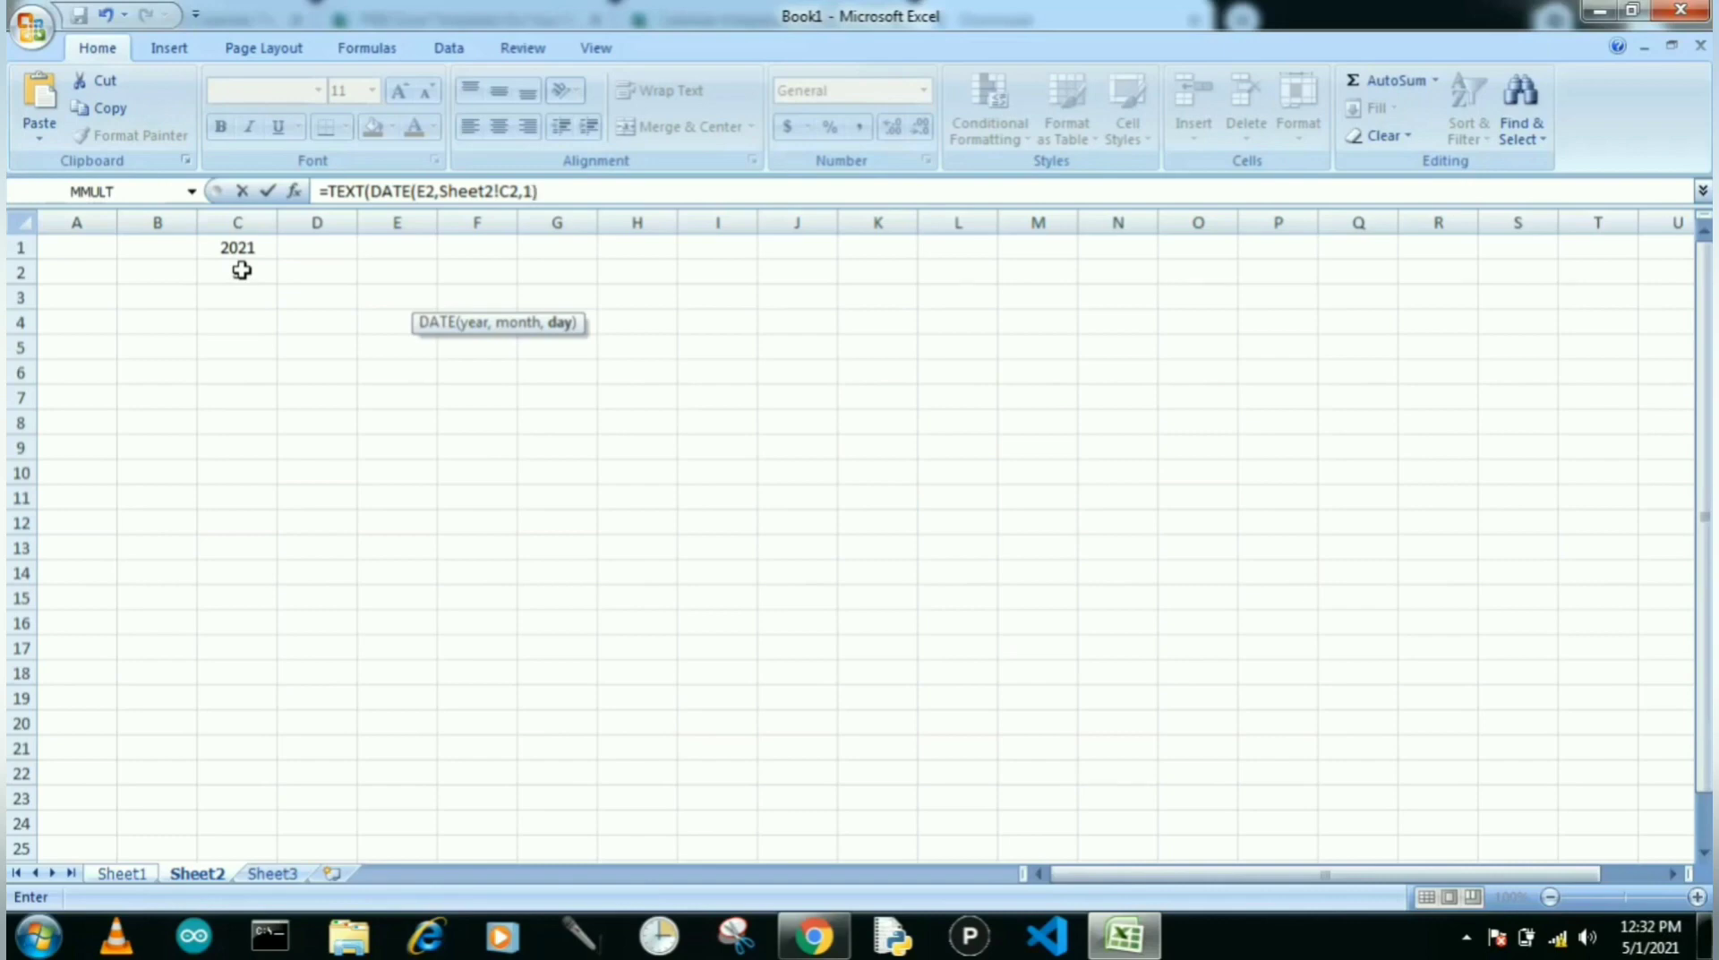
type("1),")
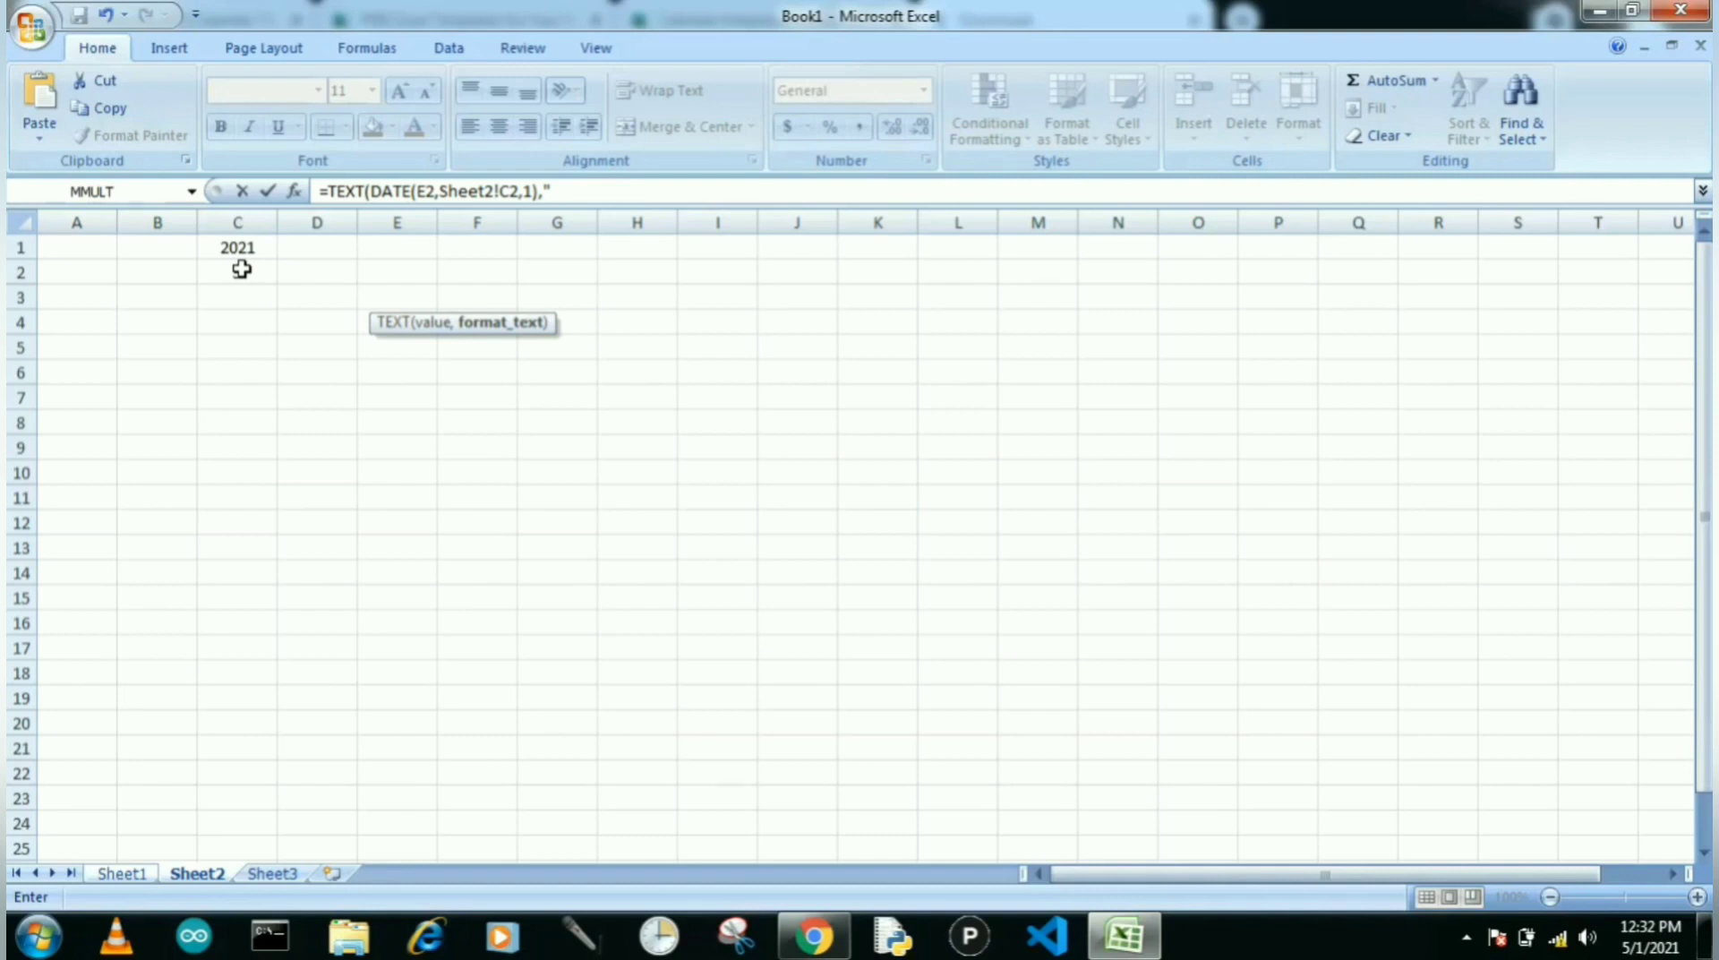
type("\"mmm")
key("Return")
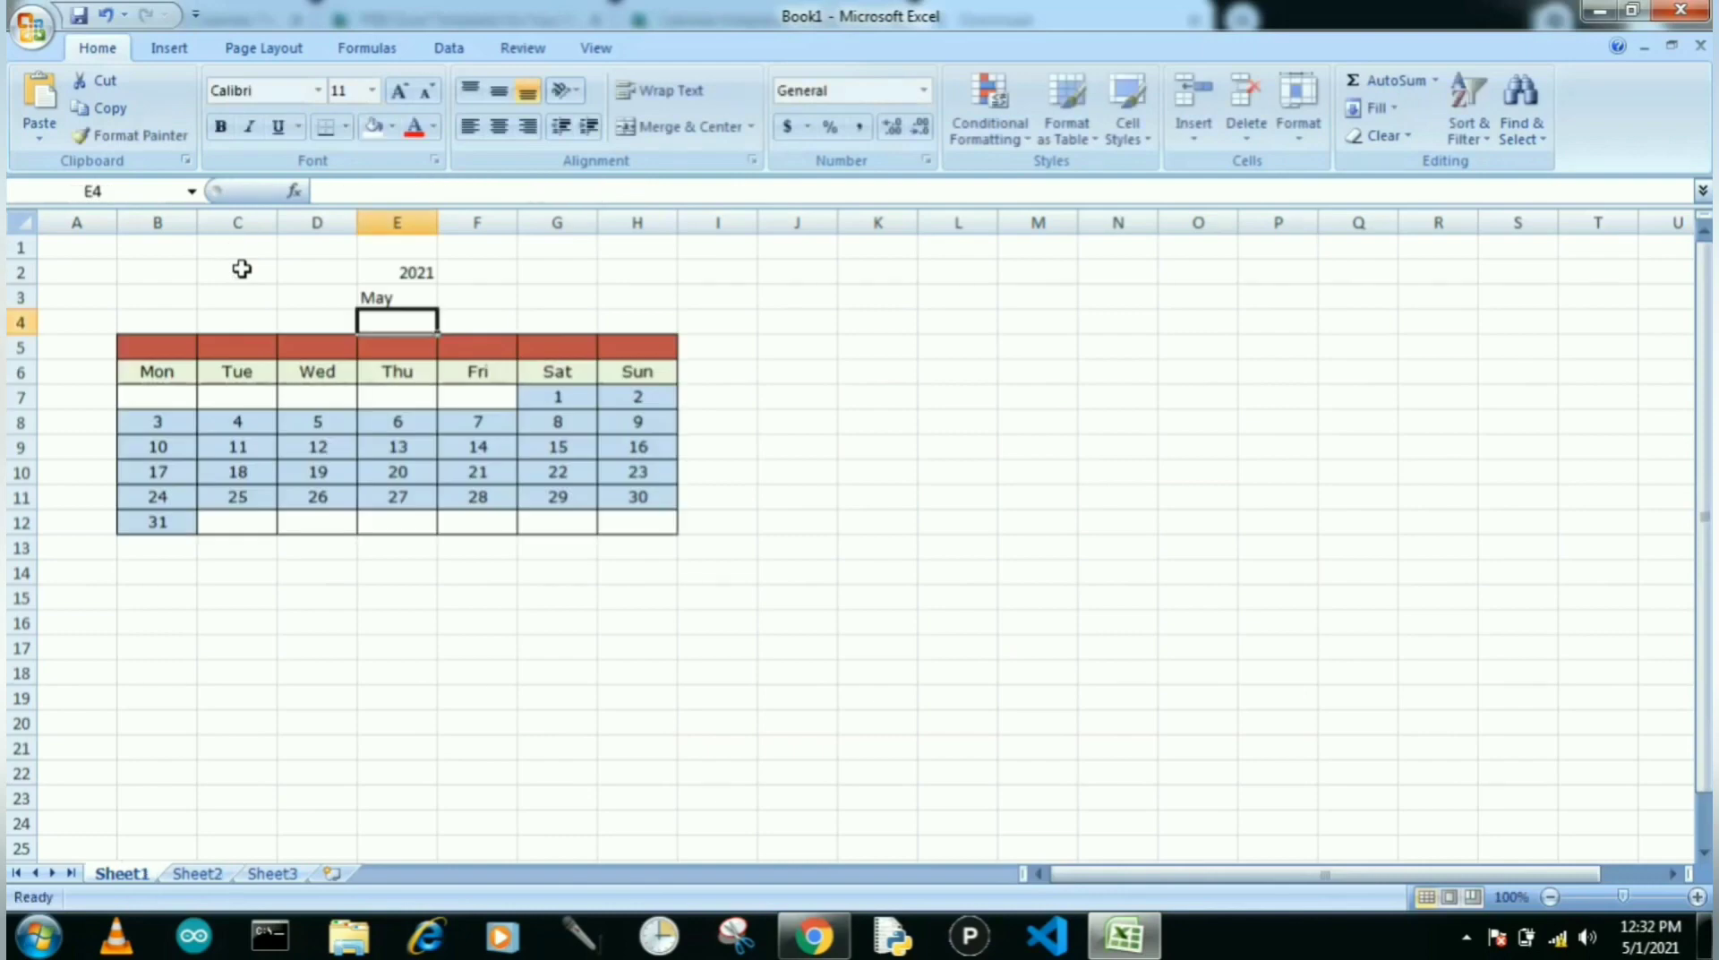
- Center the year and month name in cells E2:E3 horizontally
left_click_drag(383, 270, 381, 298)
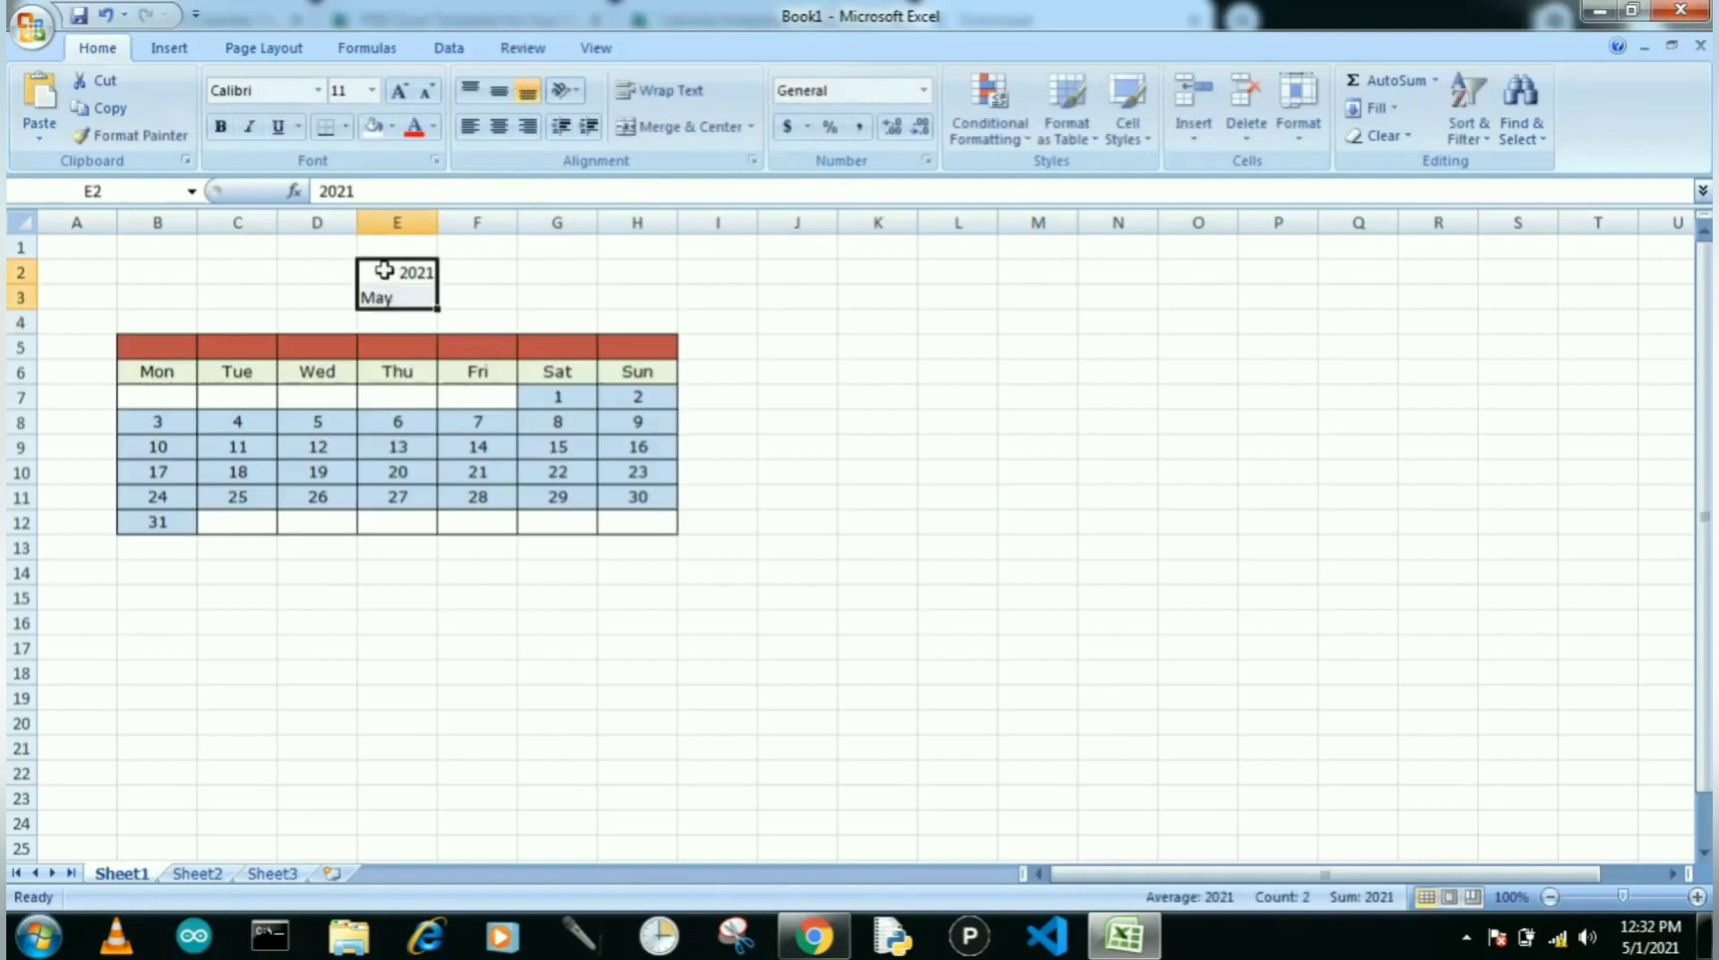
left_click(498, 126)
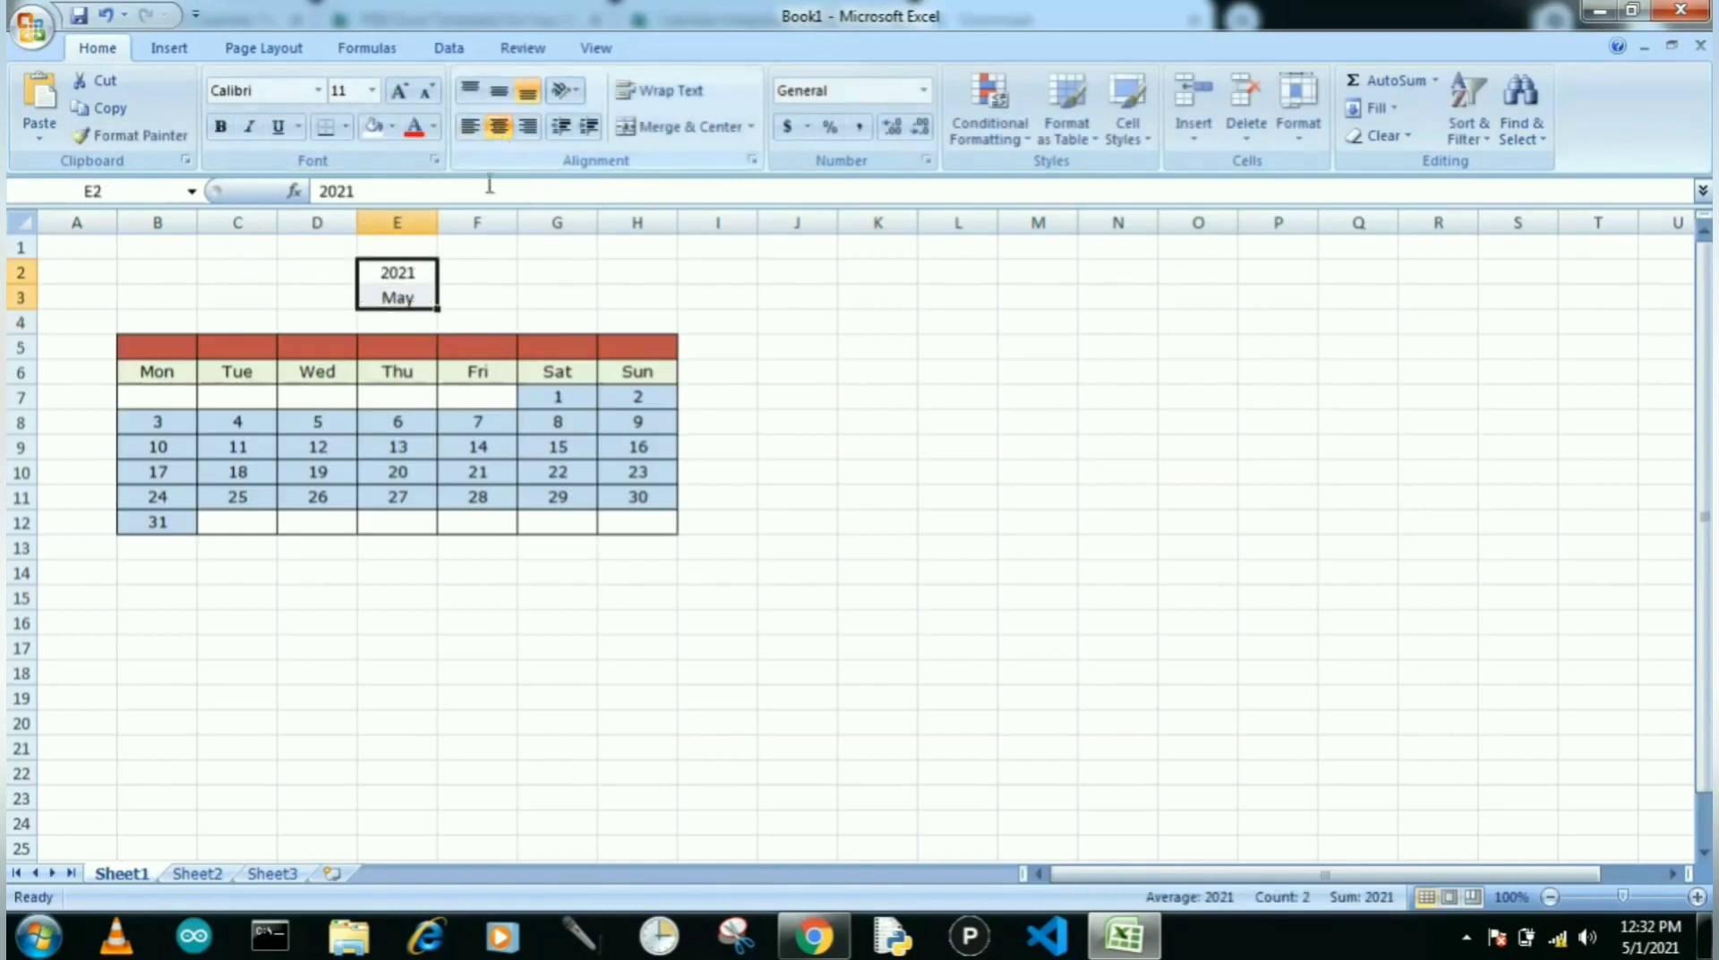
left_click(493, 300)
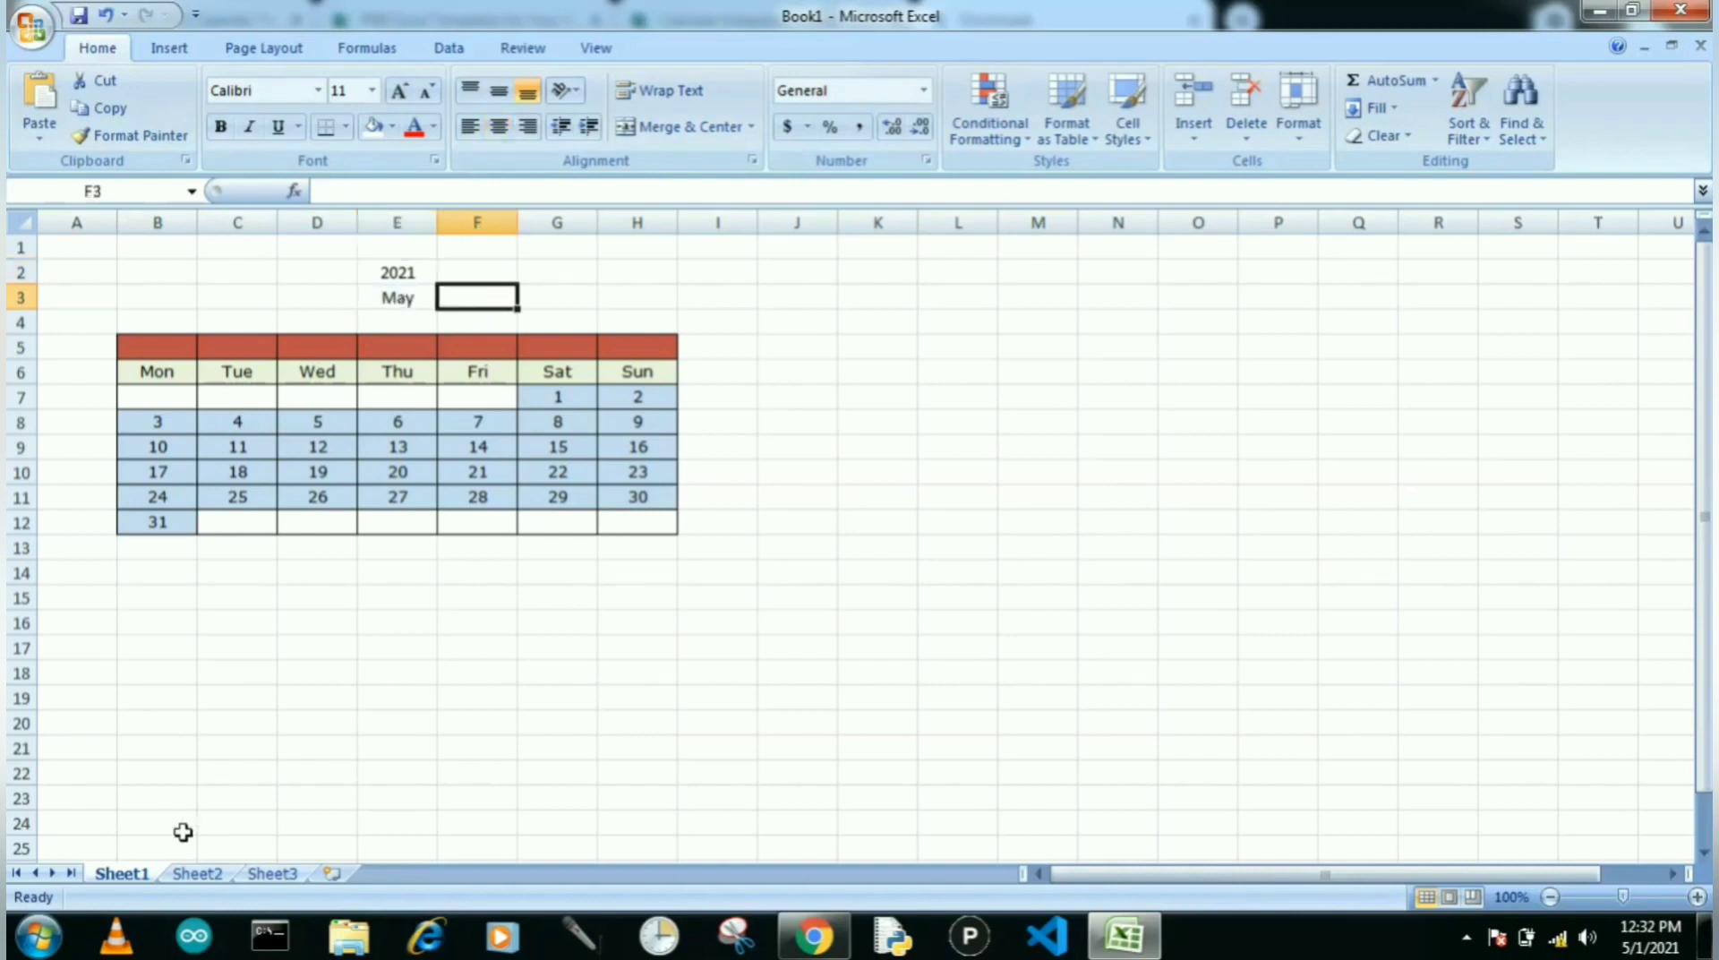
- In the red header cell B5 of Sheet1, start the formula =TEXT(DATE( with E2 as the year argument
left_click(184, 872)
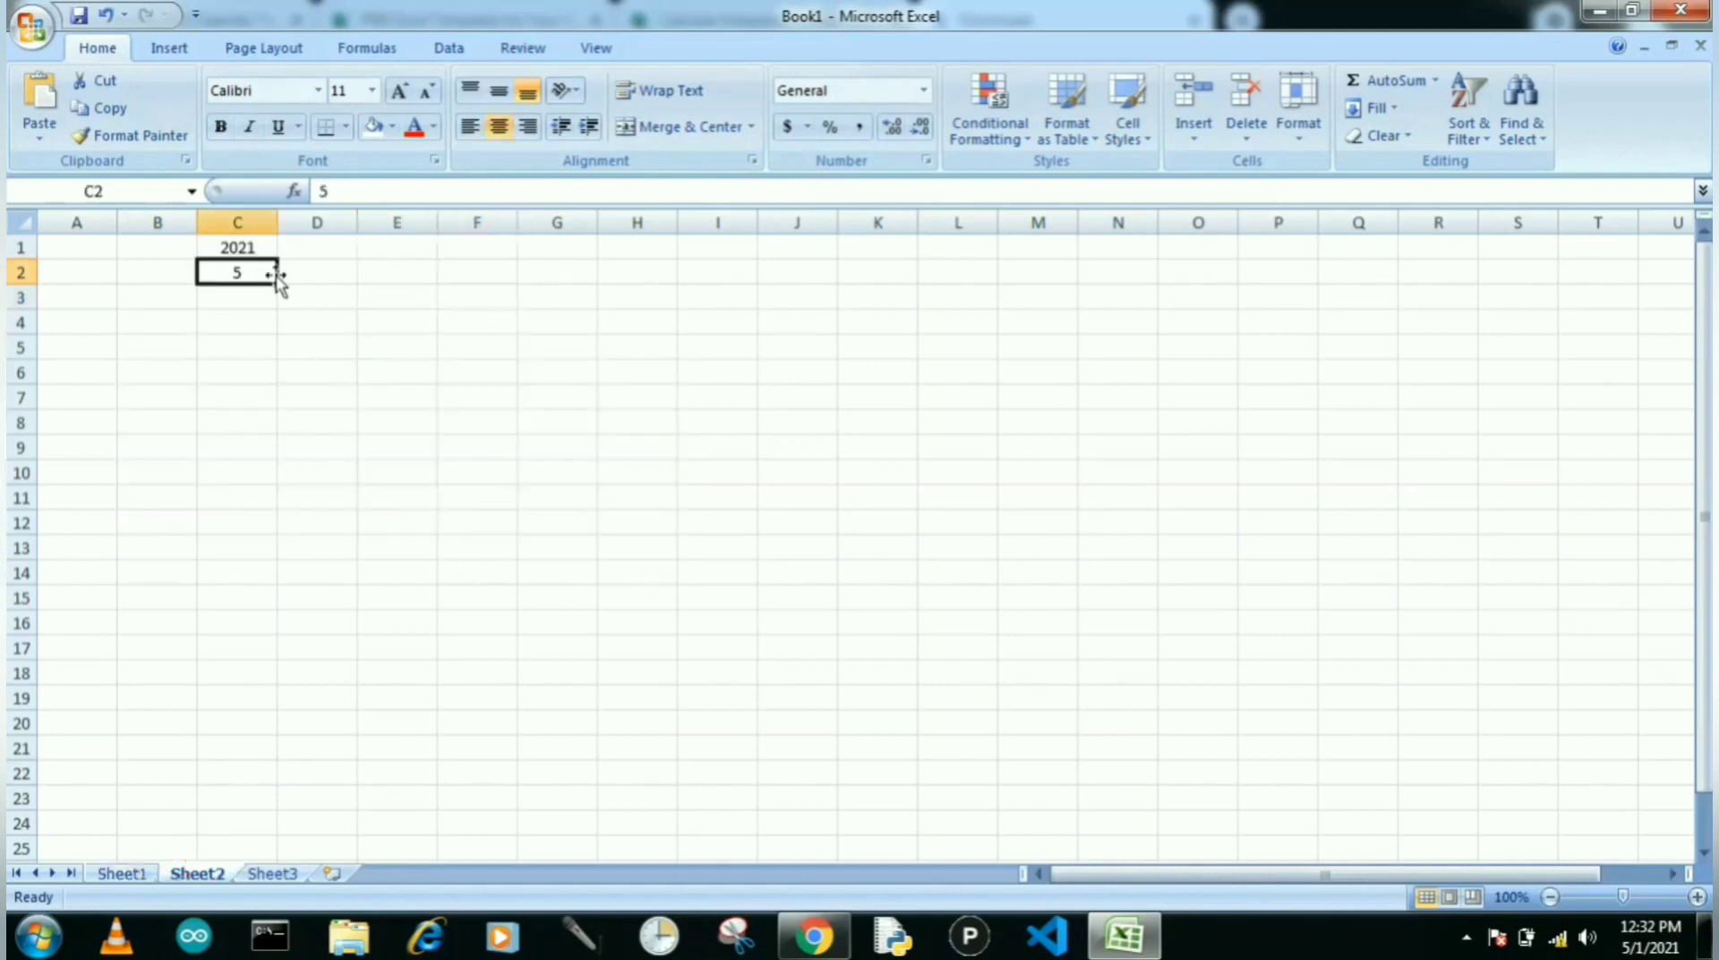
left_click(124, 875)
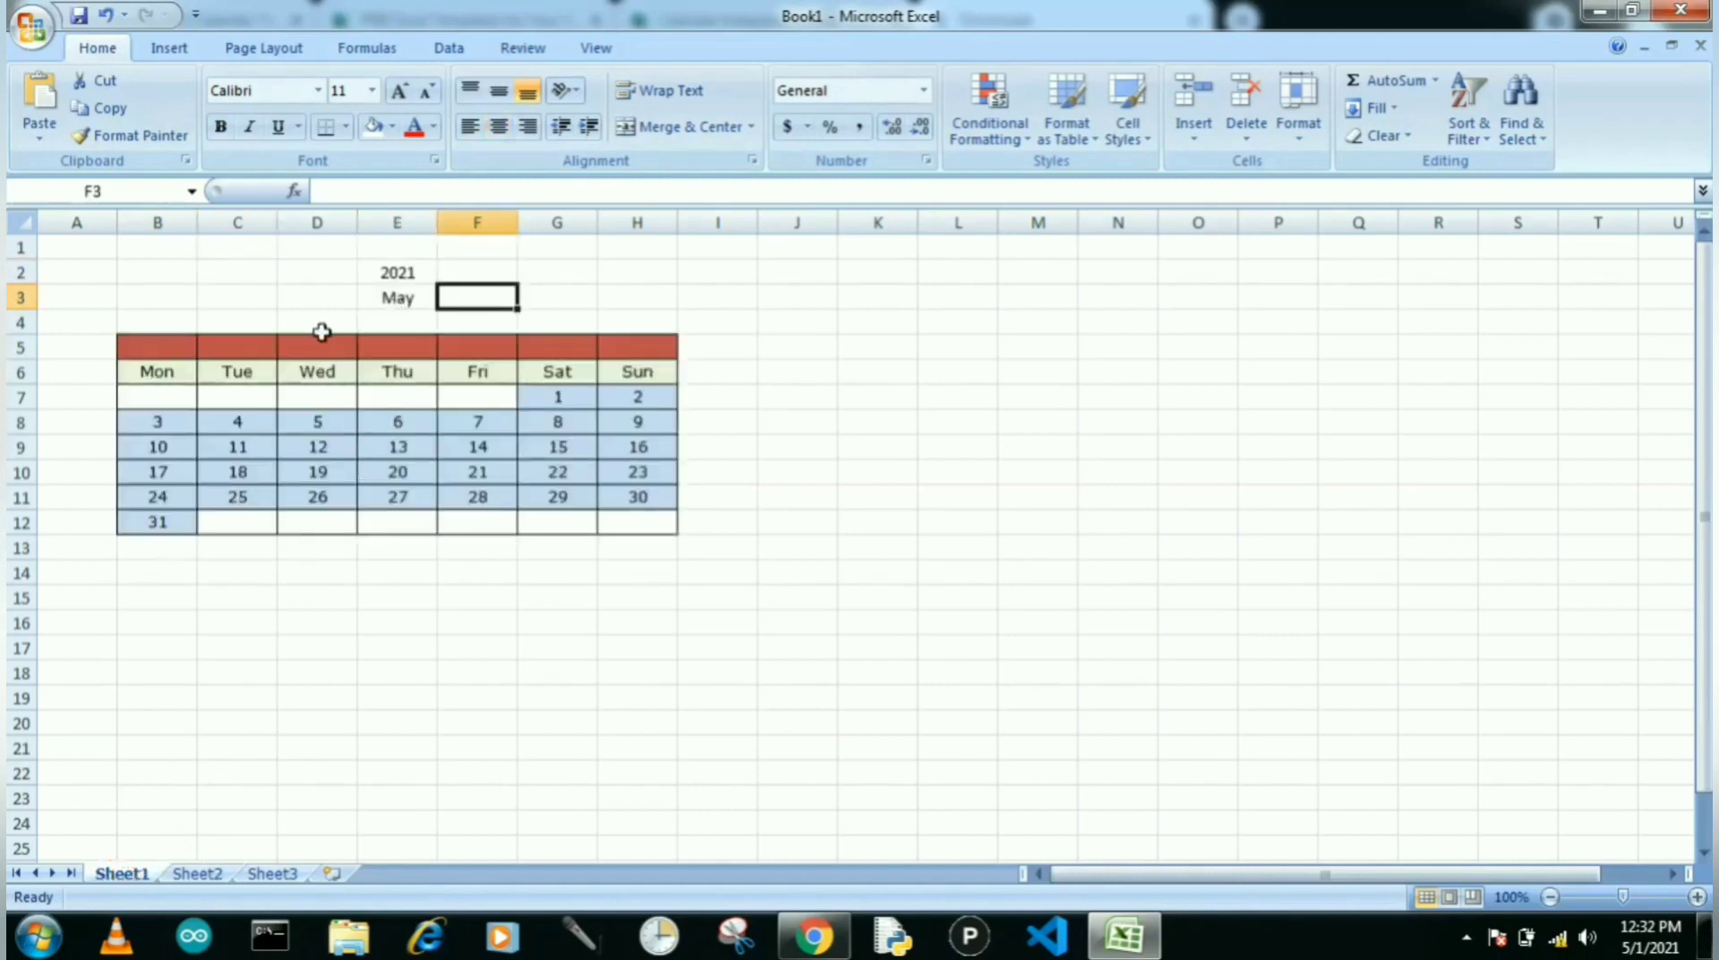
left_click(151, 346)
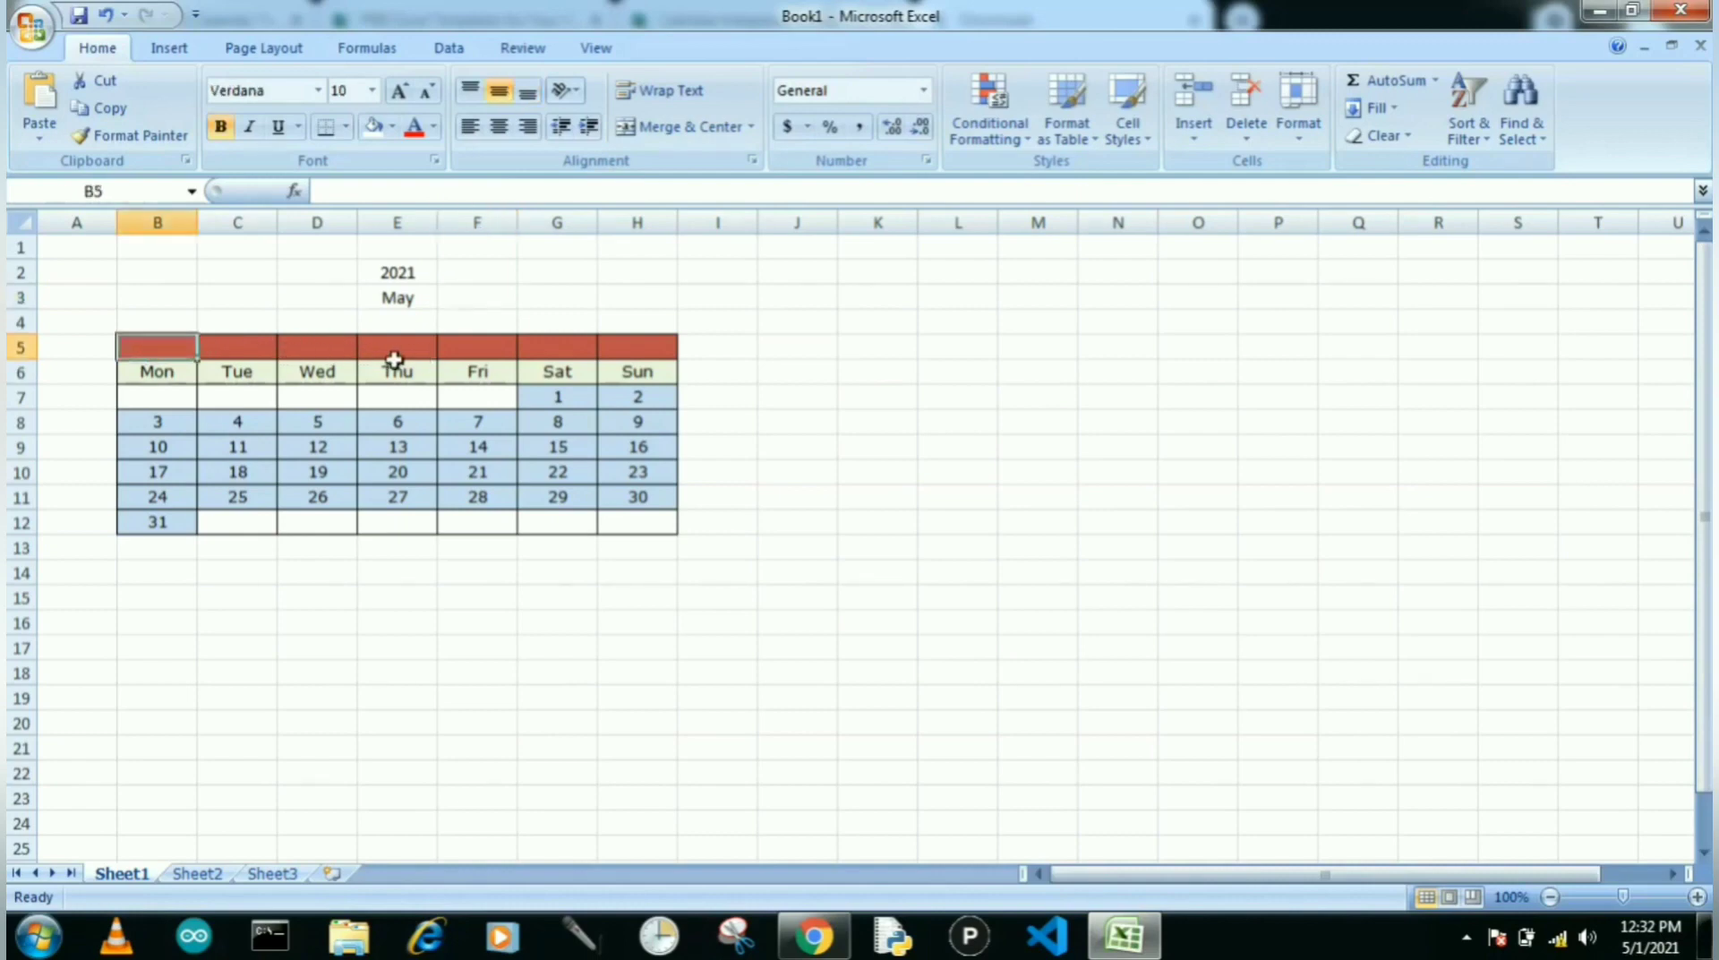
type("=")
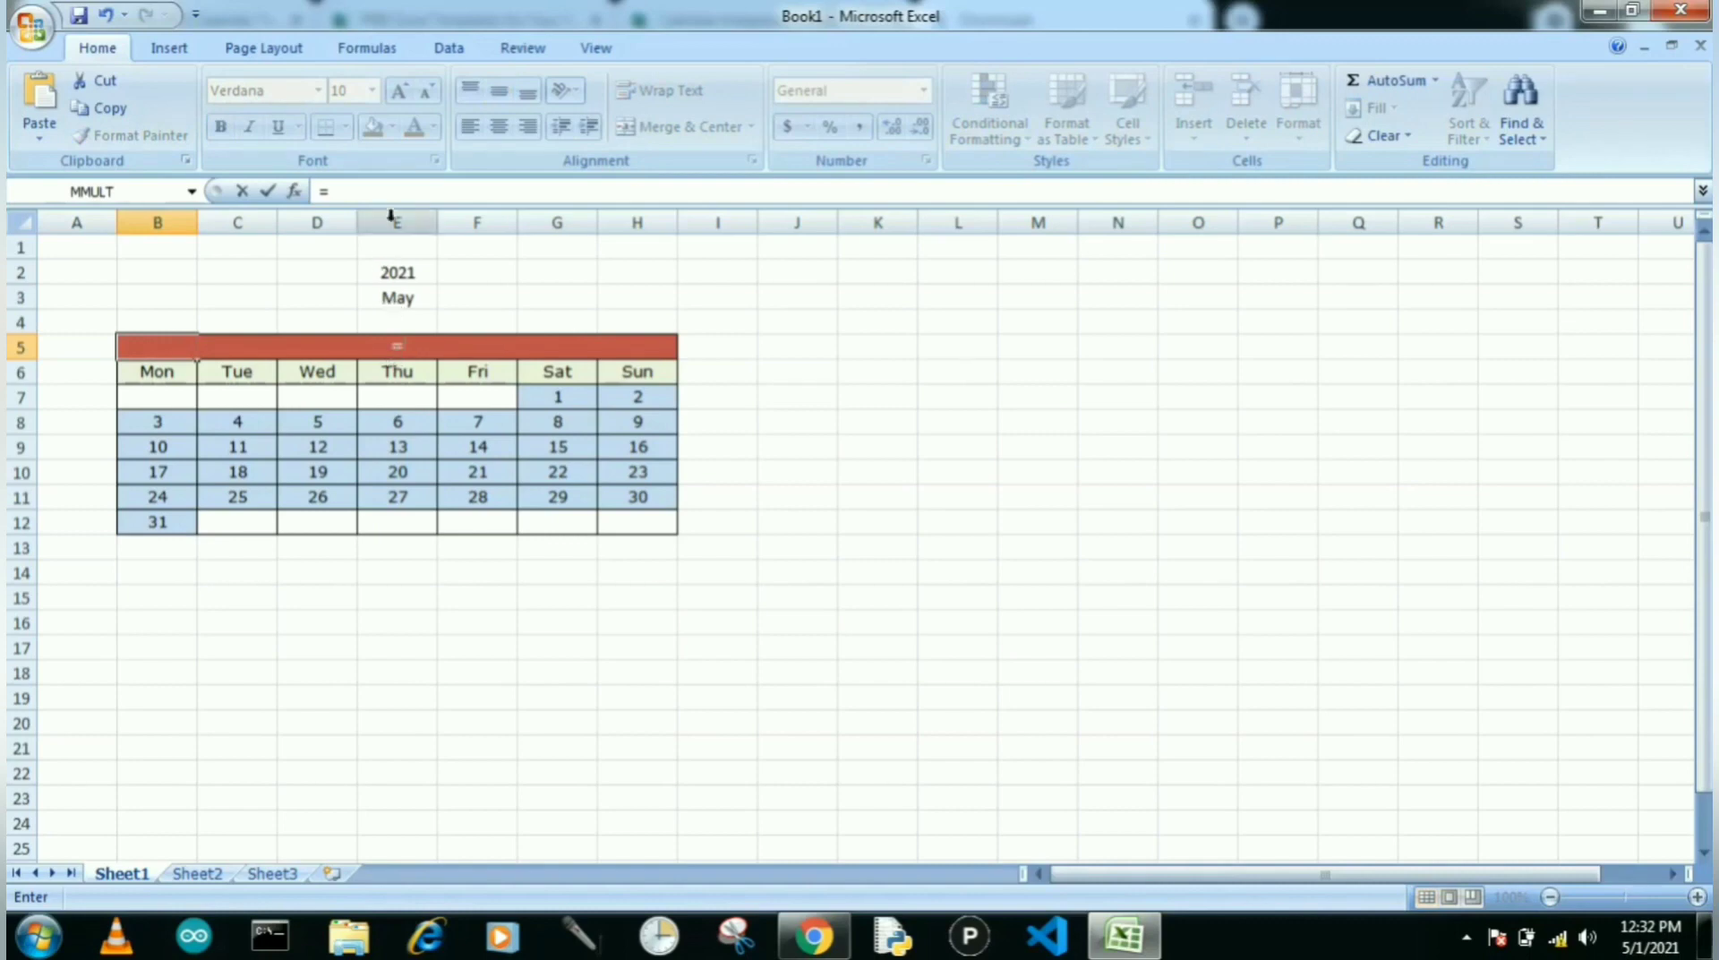
left_click(392, 193)
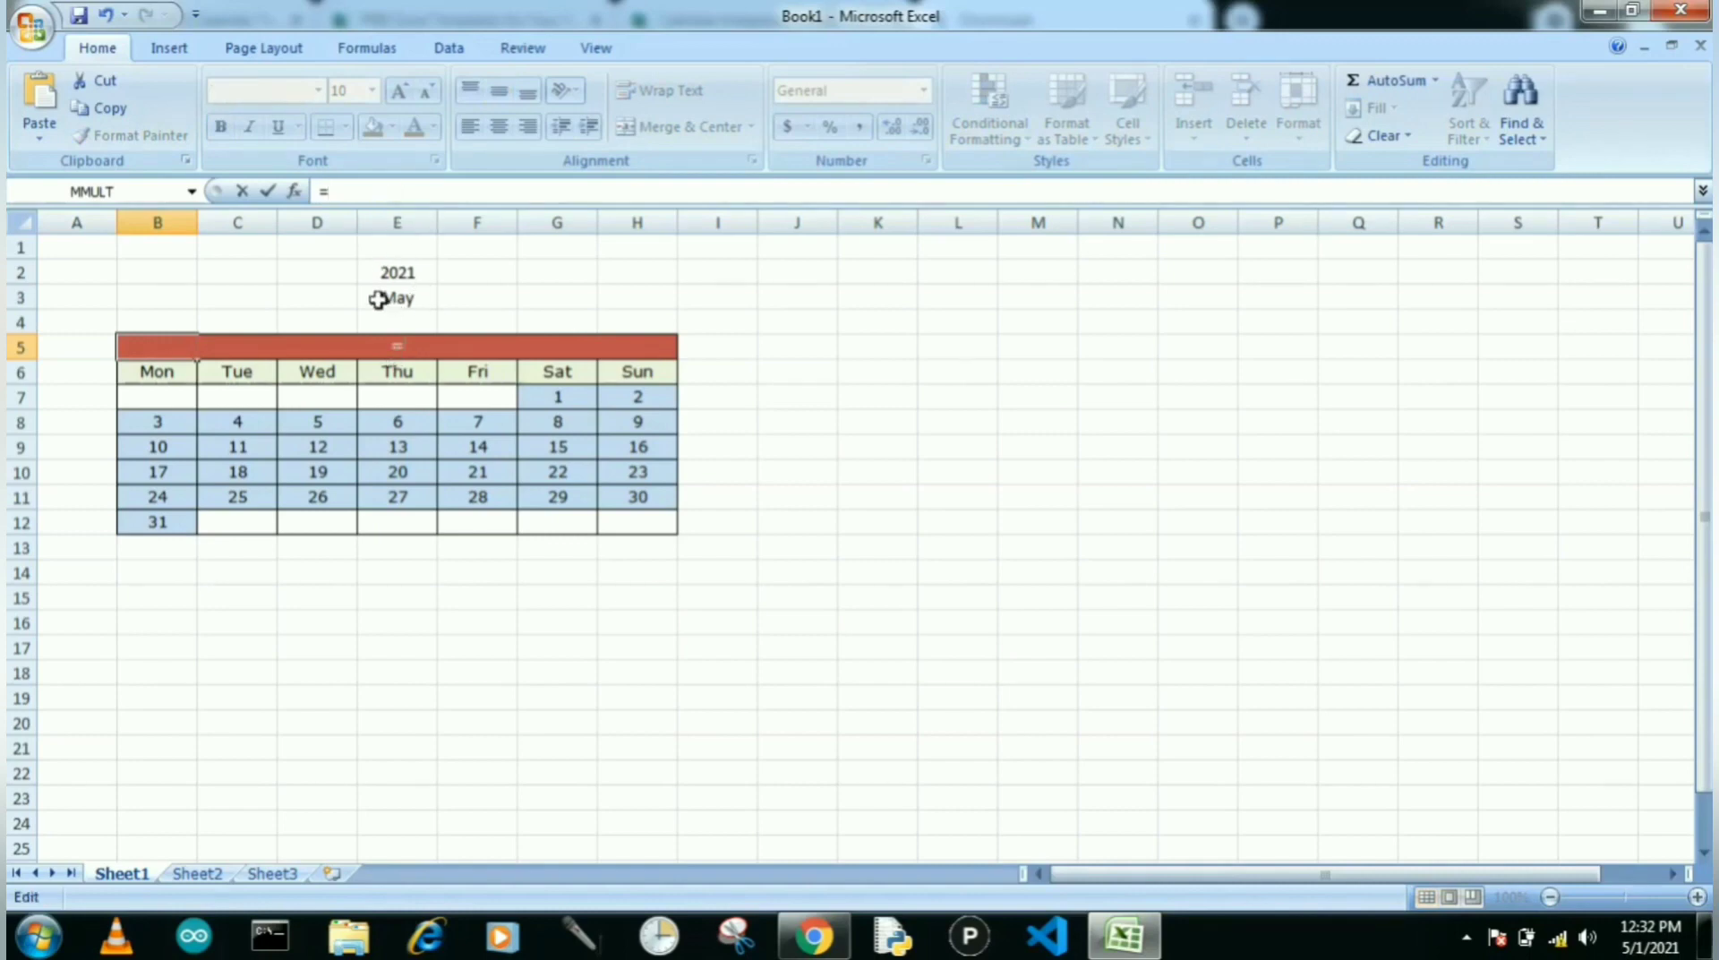
type("tex")
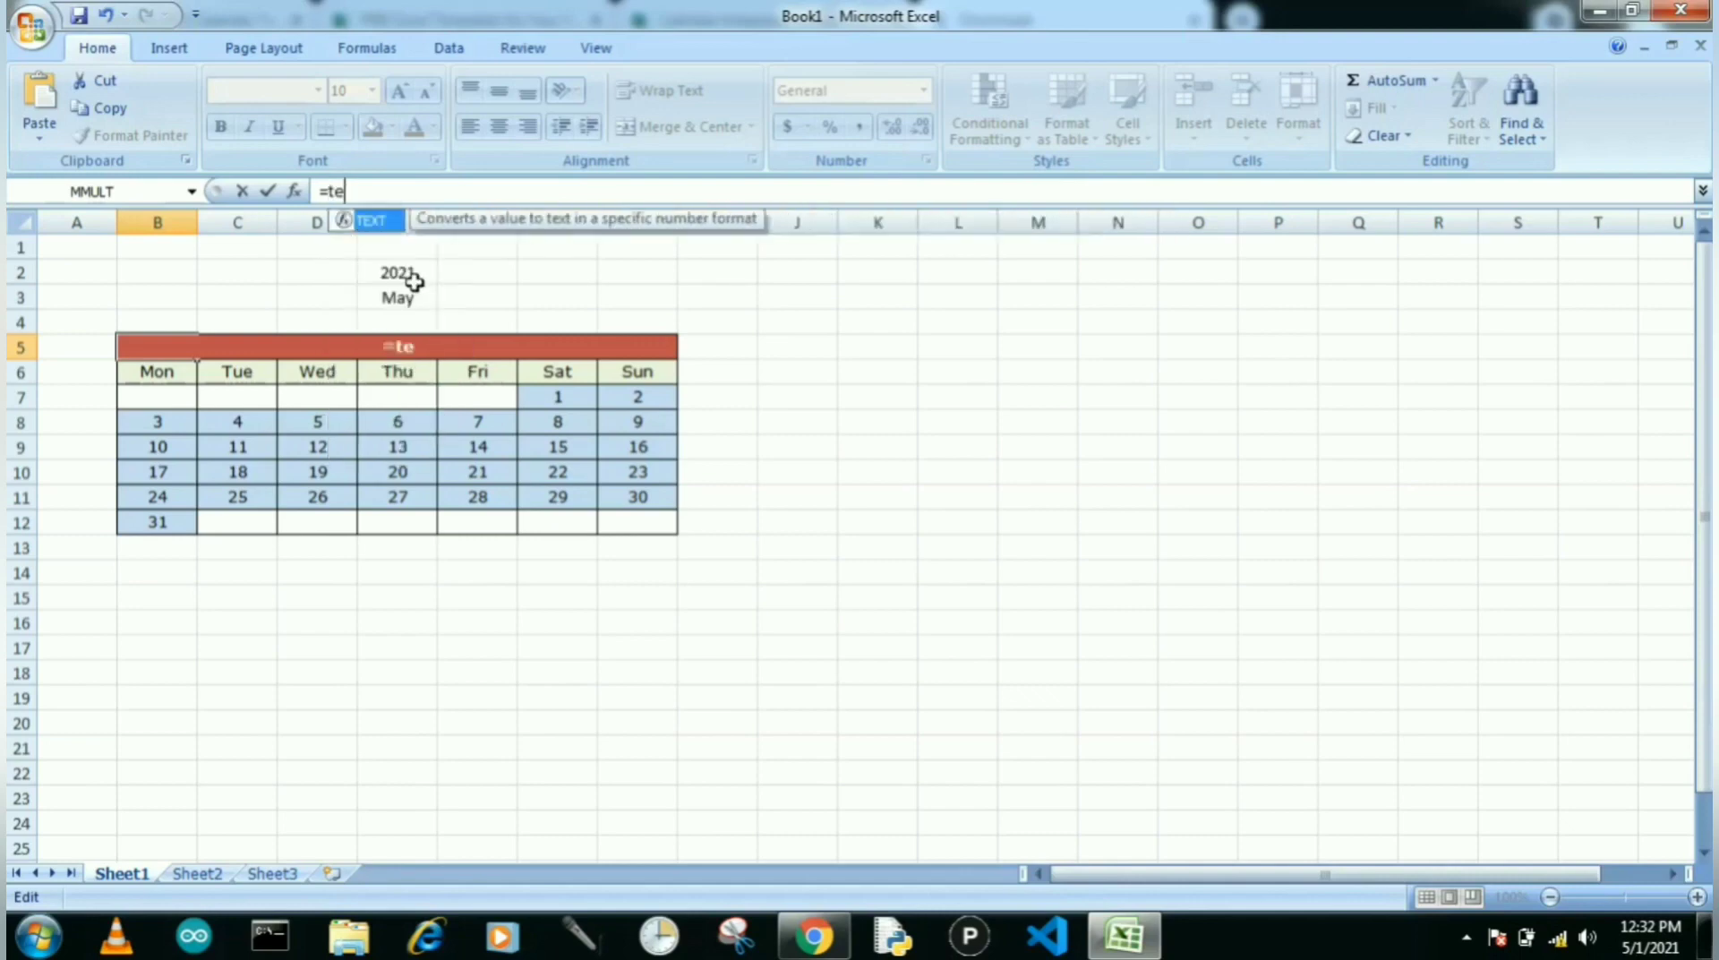
key("BackSpace")
key("BackSpace")
key("BackSpace")
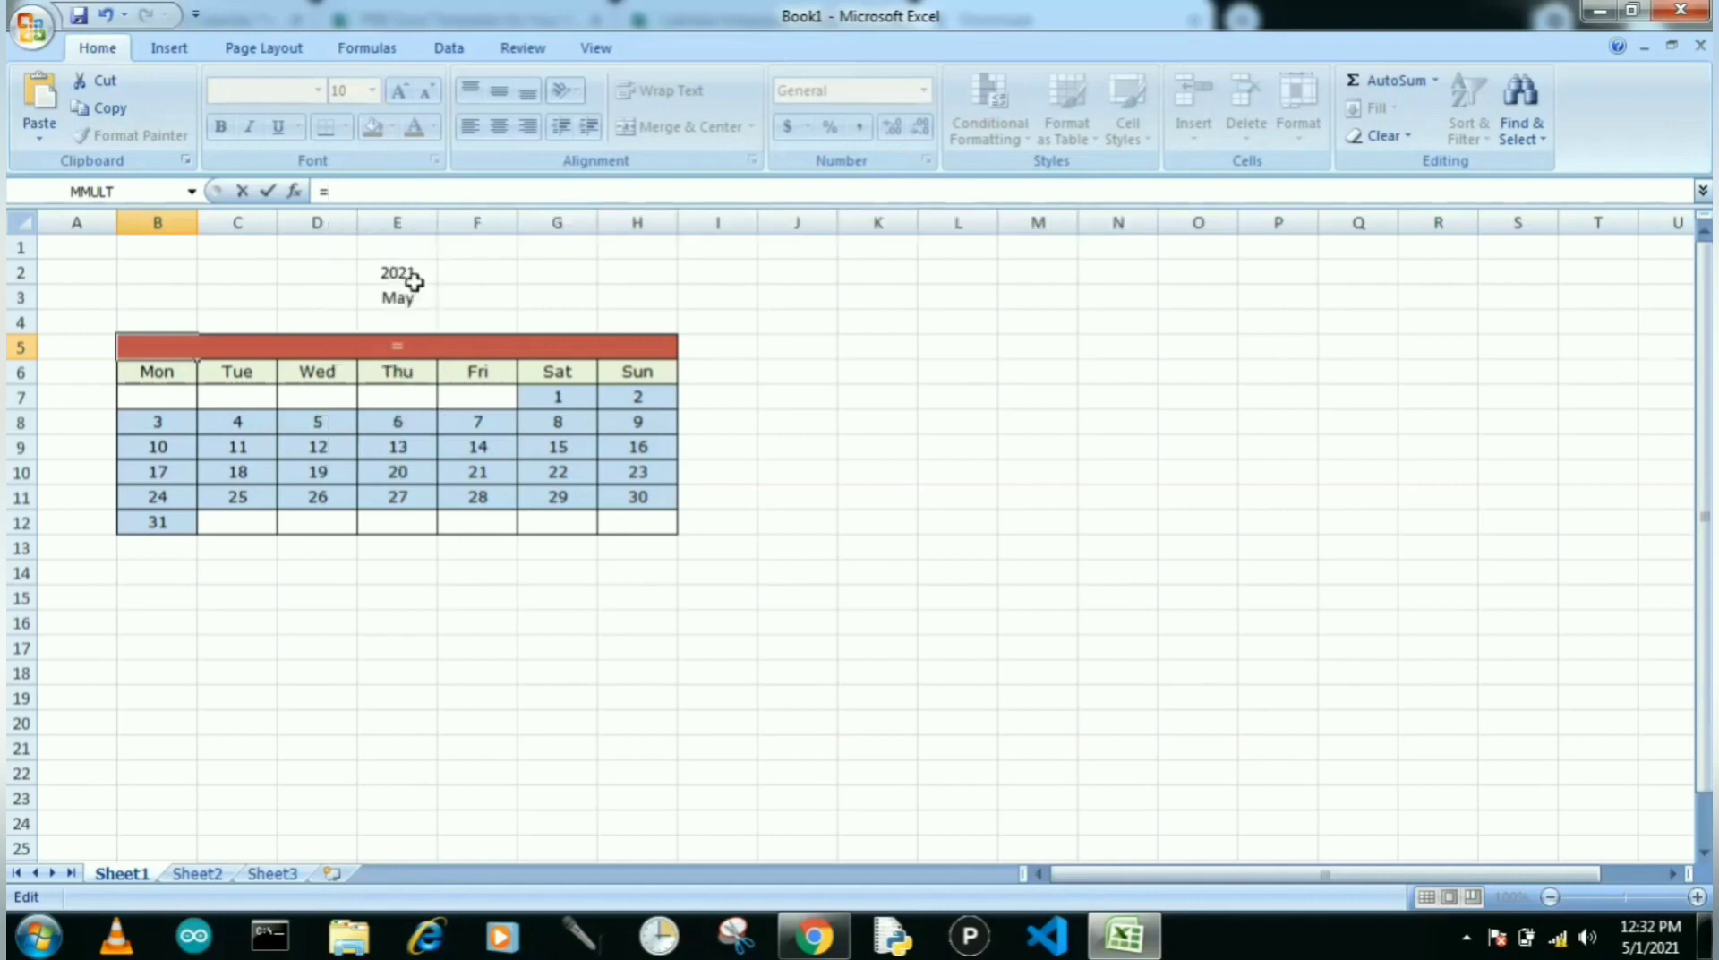
type("TEXT")
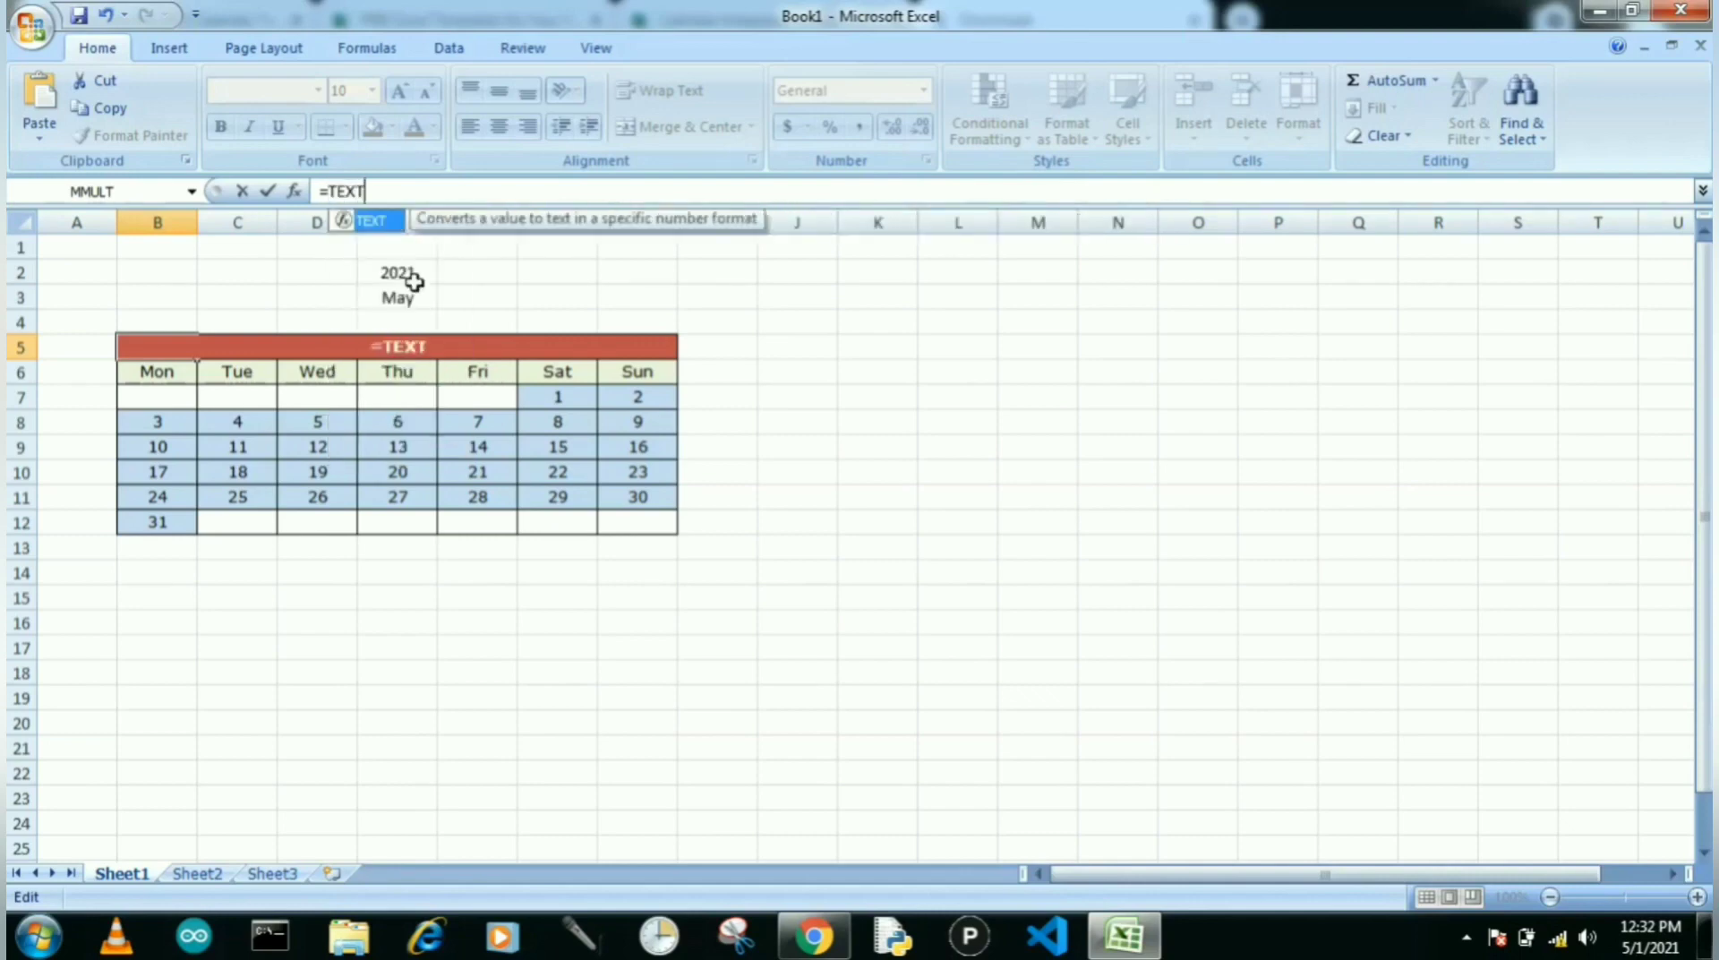
type("(DATE")
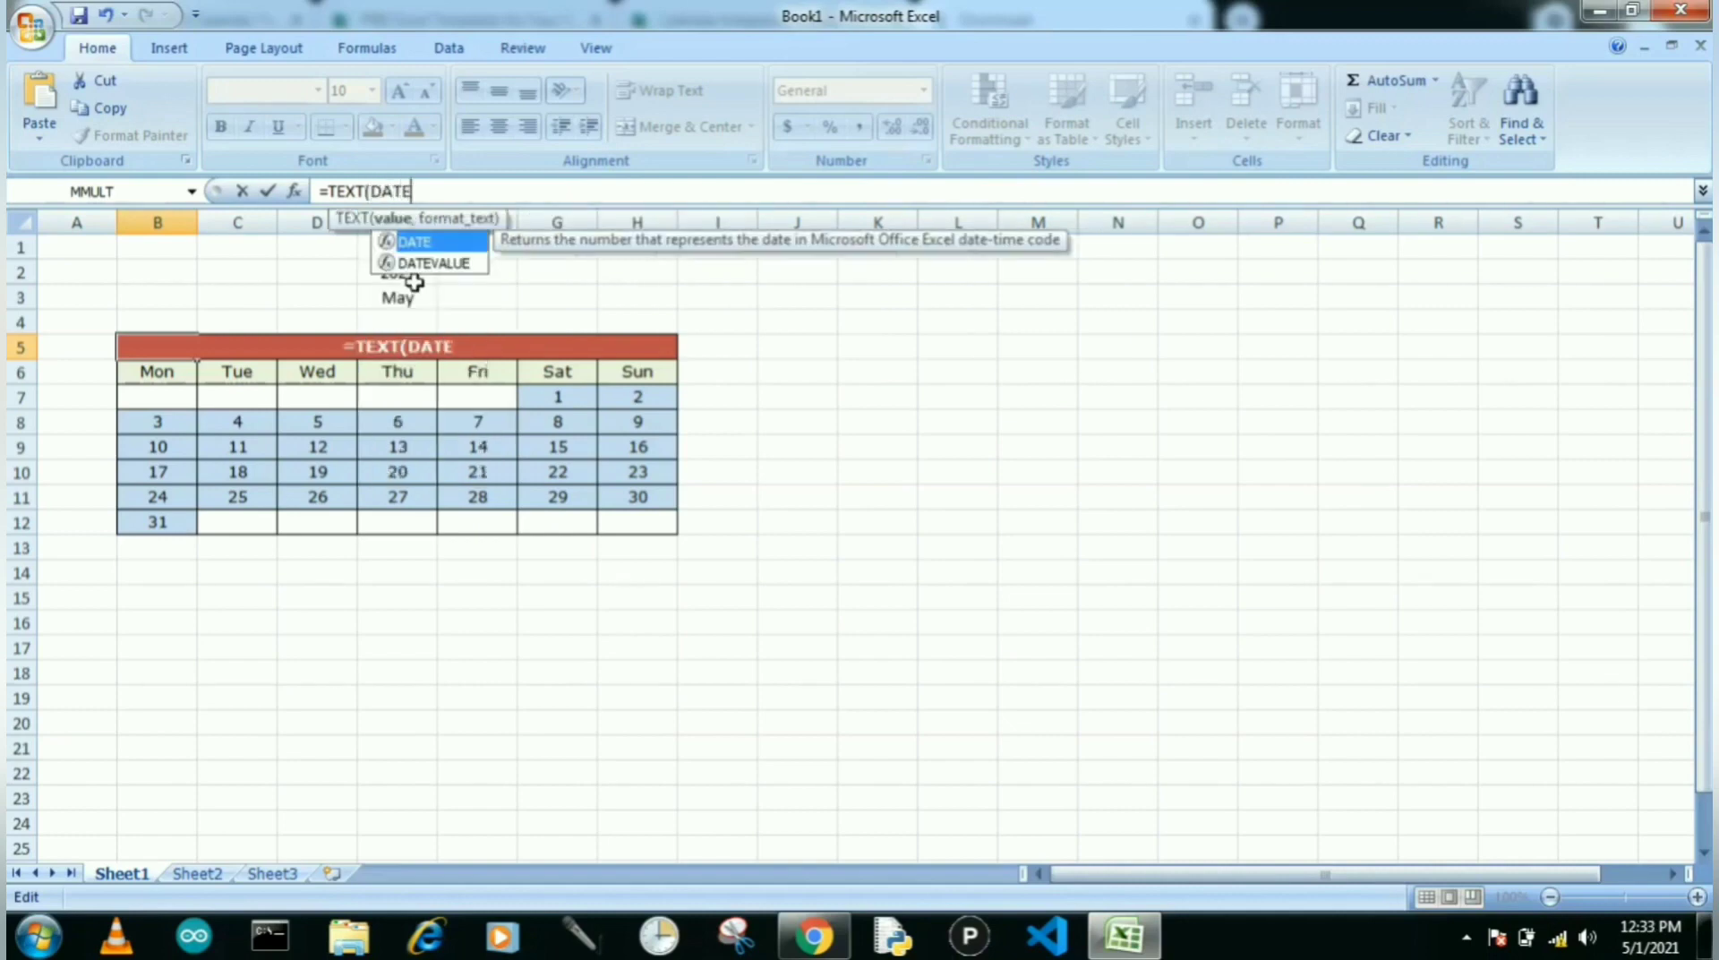
type("(")
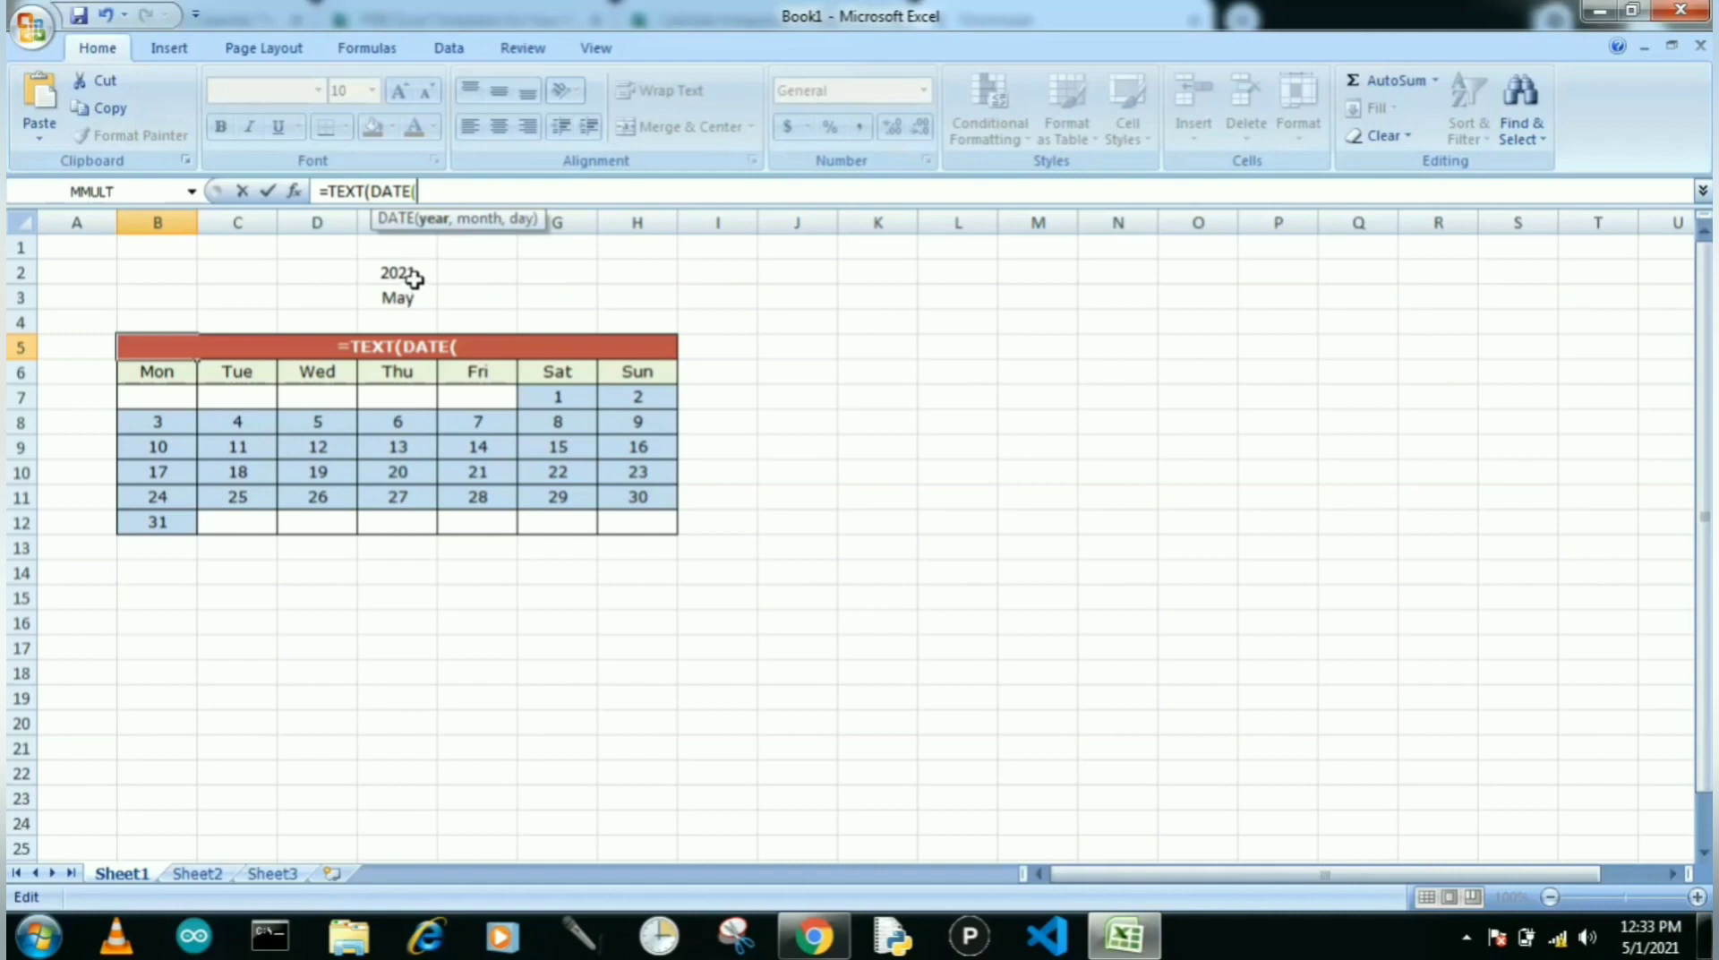
left_click(414, 279)
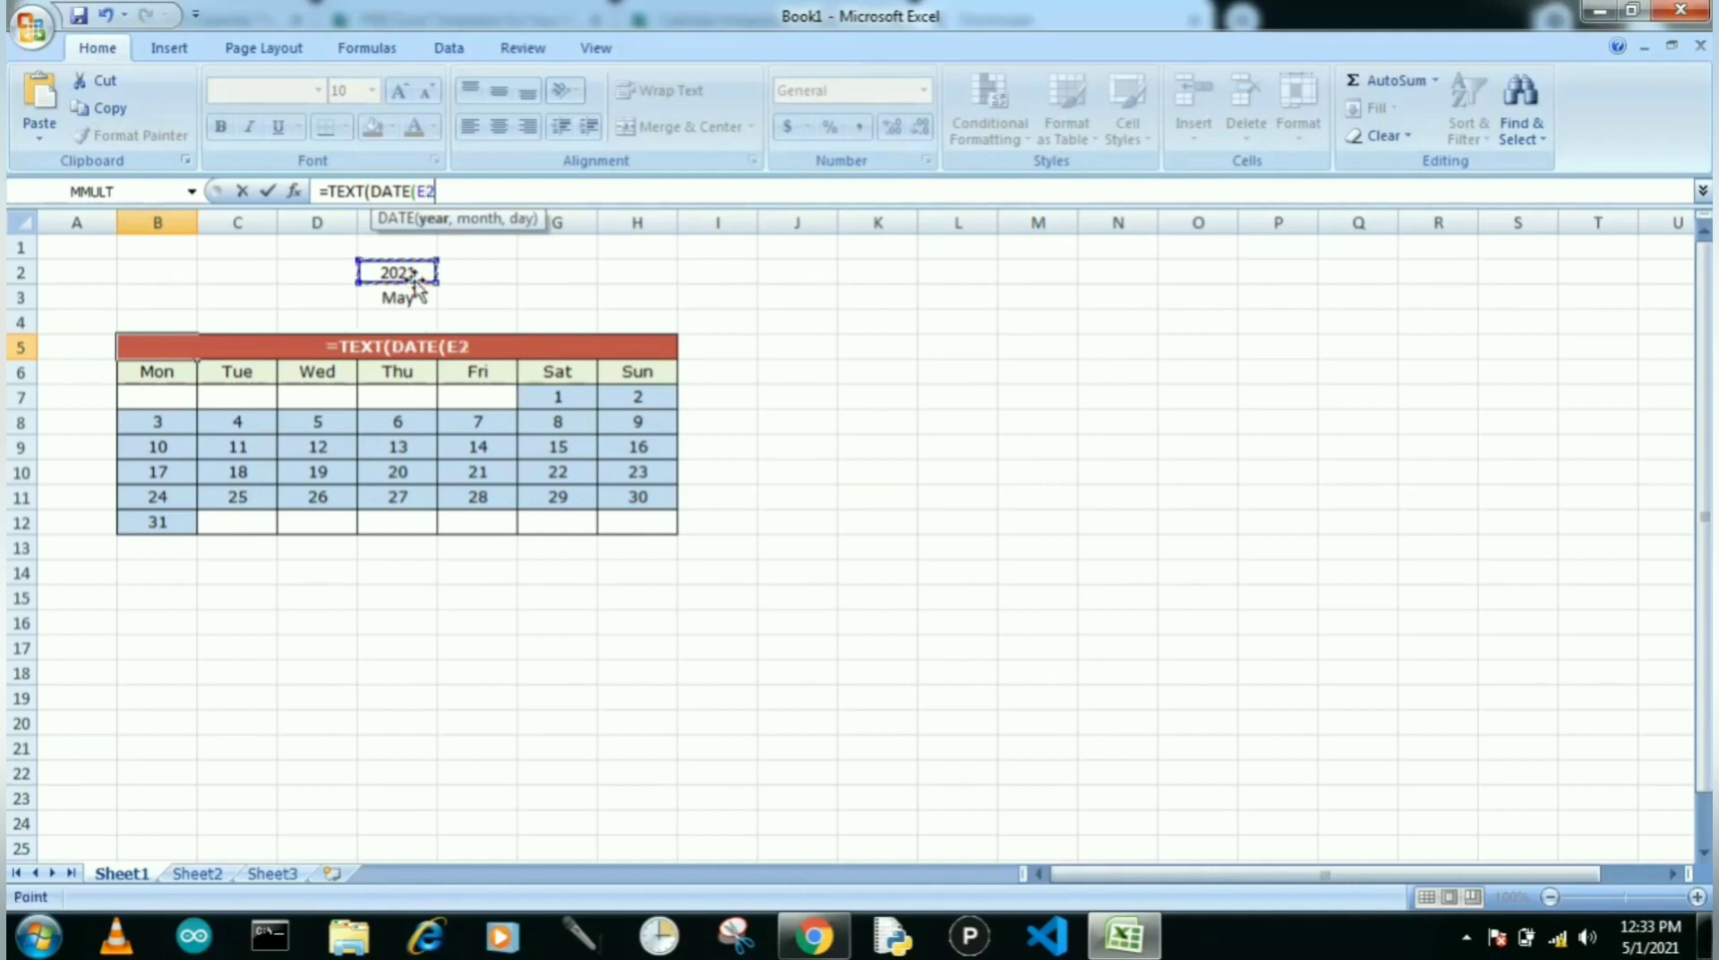
type(",")
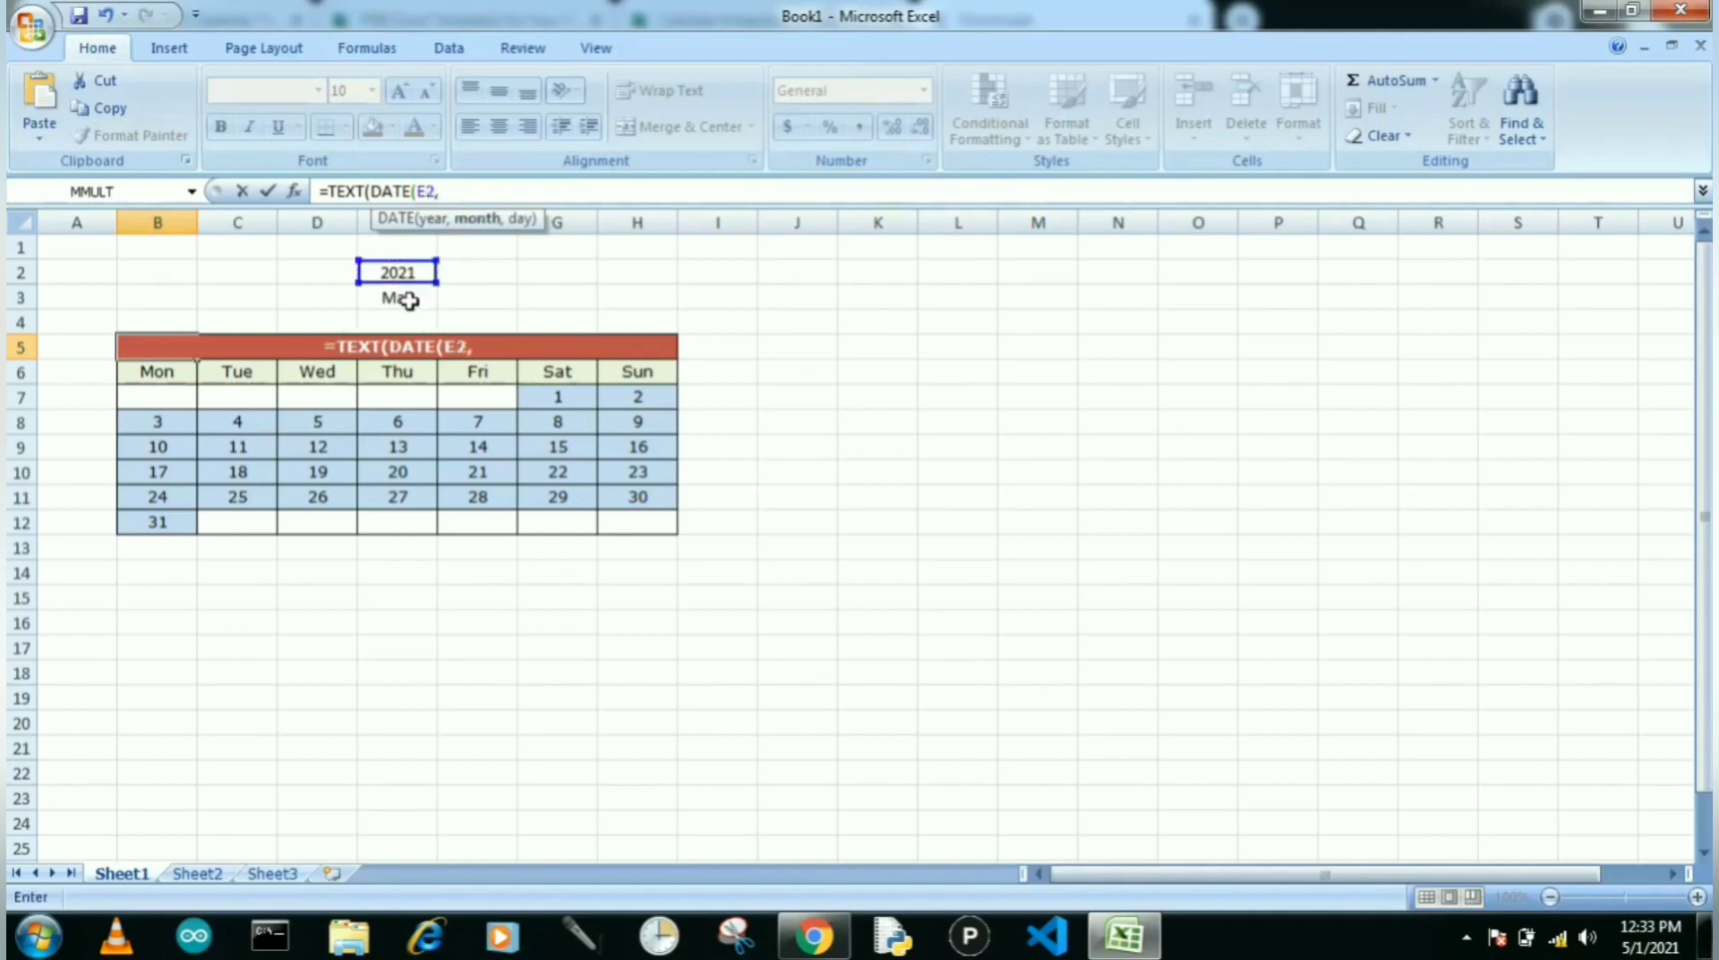
- Continue the B5 formula with Sheet2!C2 as the month, 1 as the day and "mmmm" as the text format
left_click(211, 870)
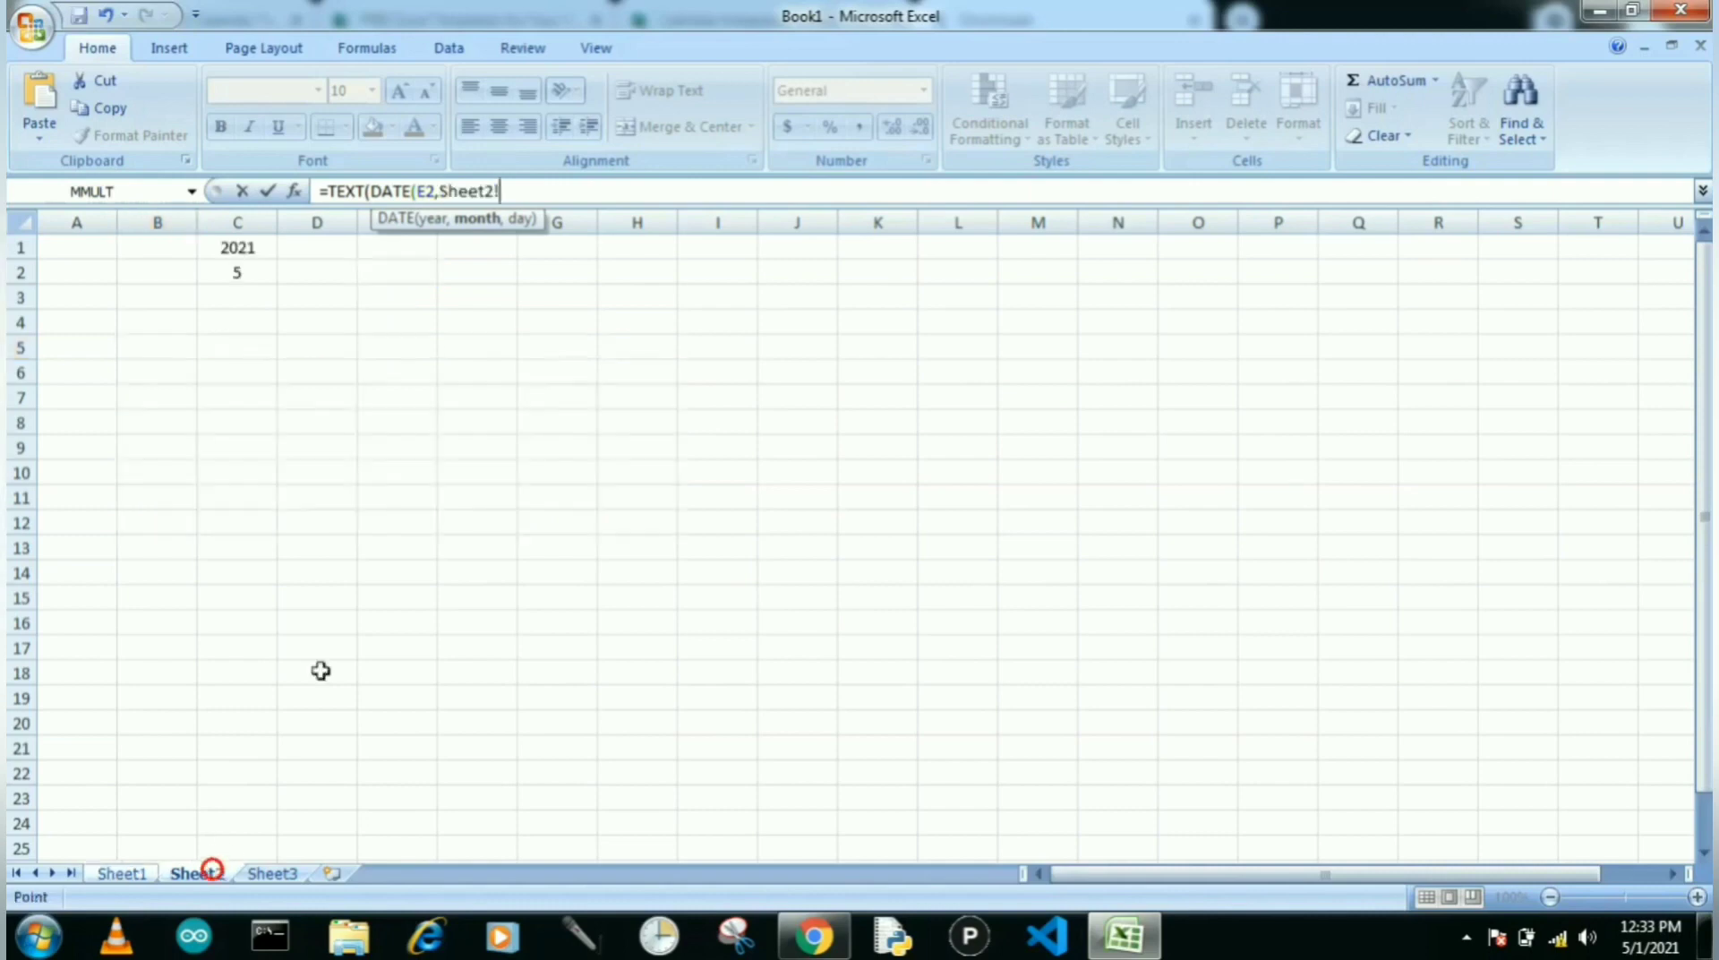
left_click(240, 271)
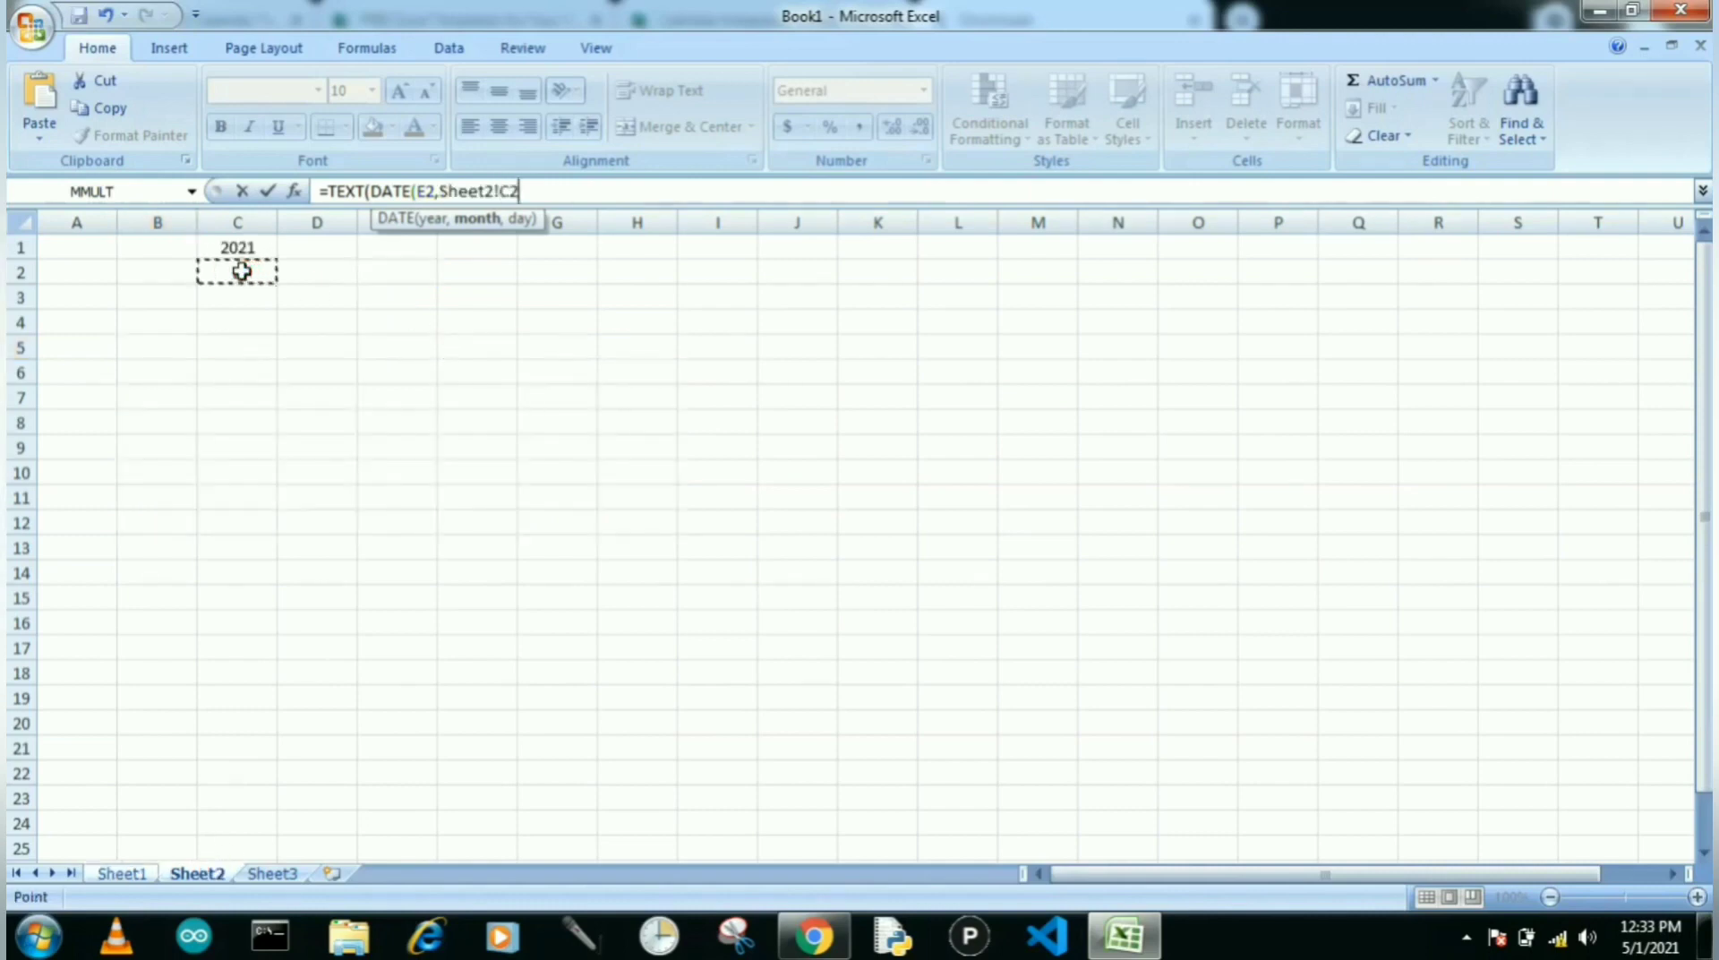
type(",1")
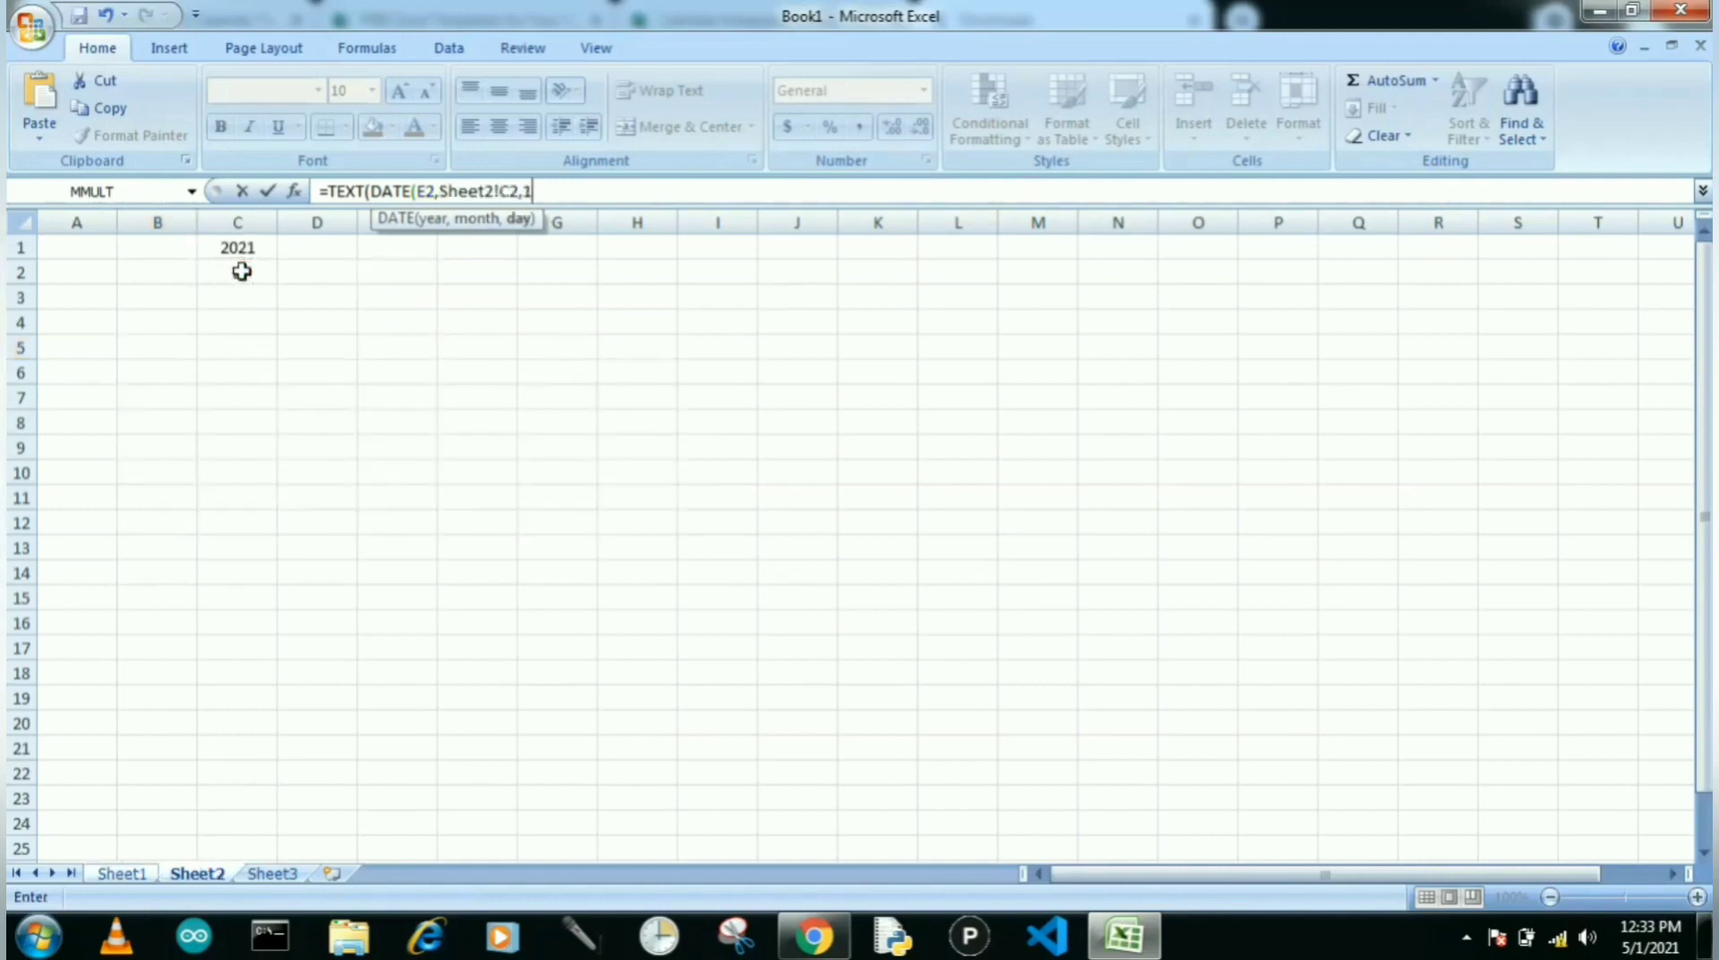
type("),\"")
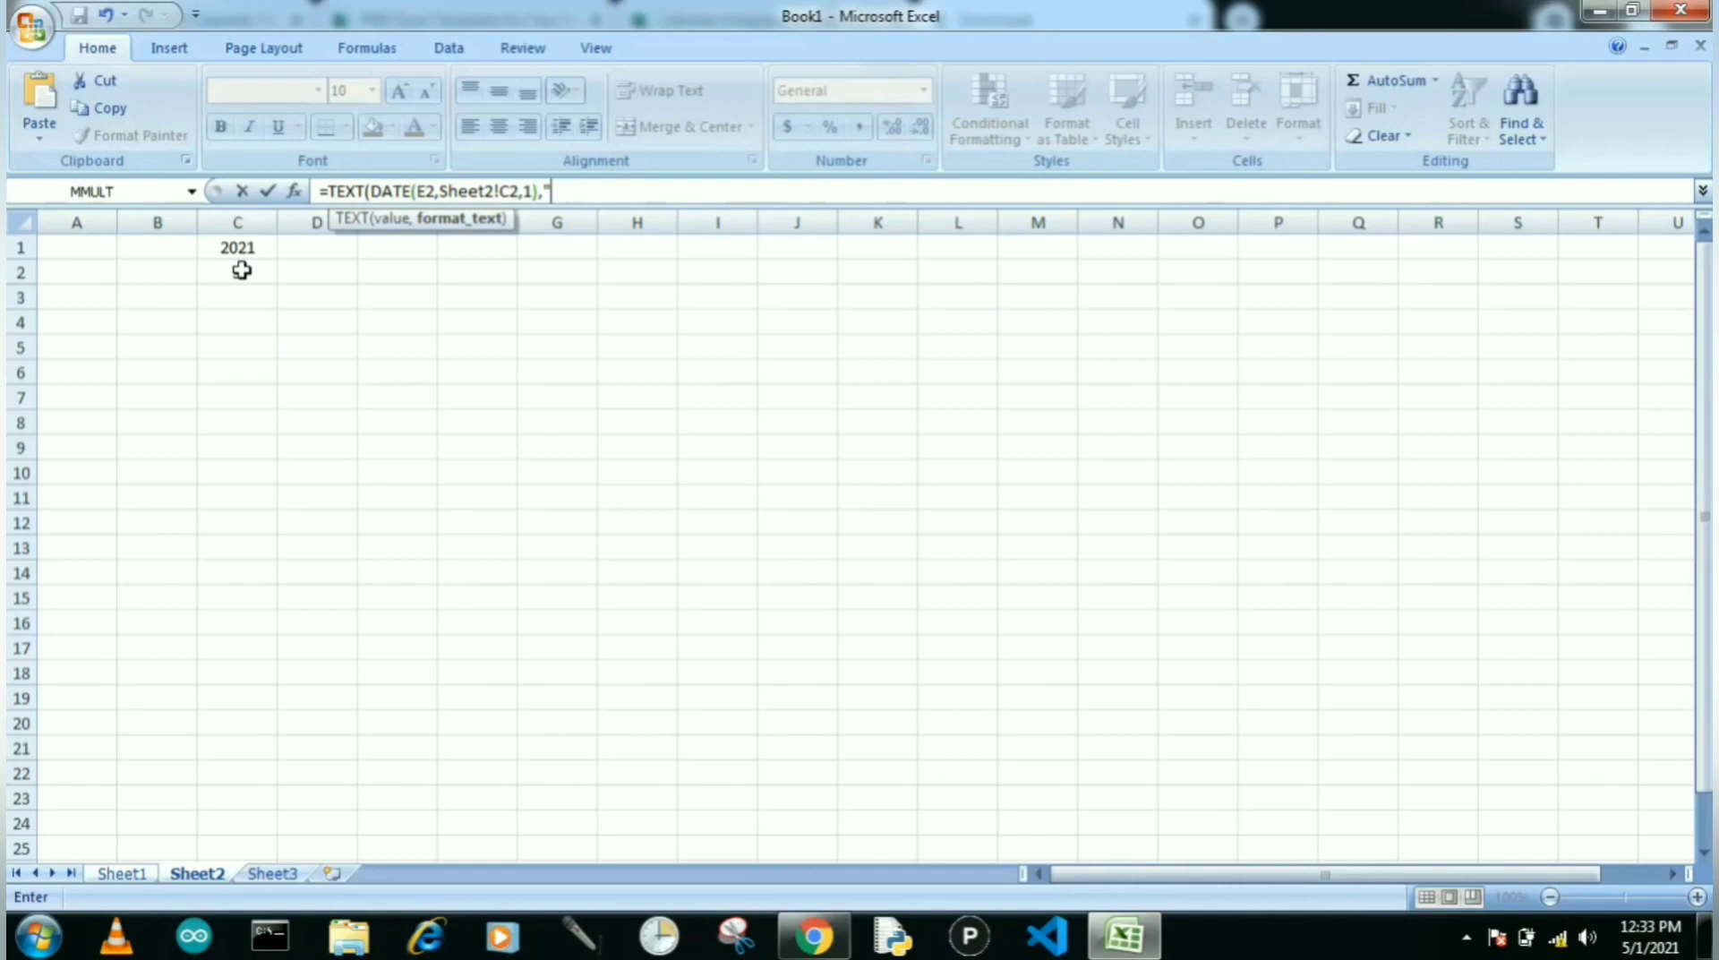
type("mmmm\")")
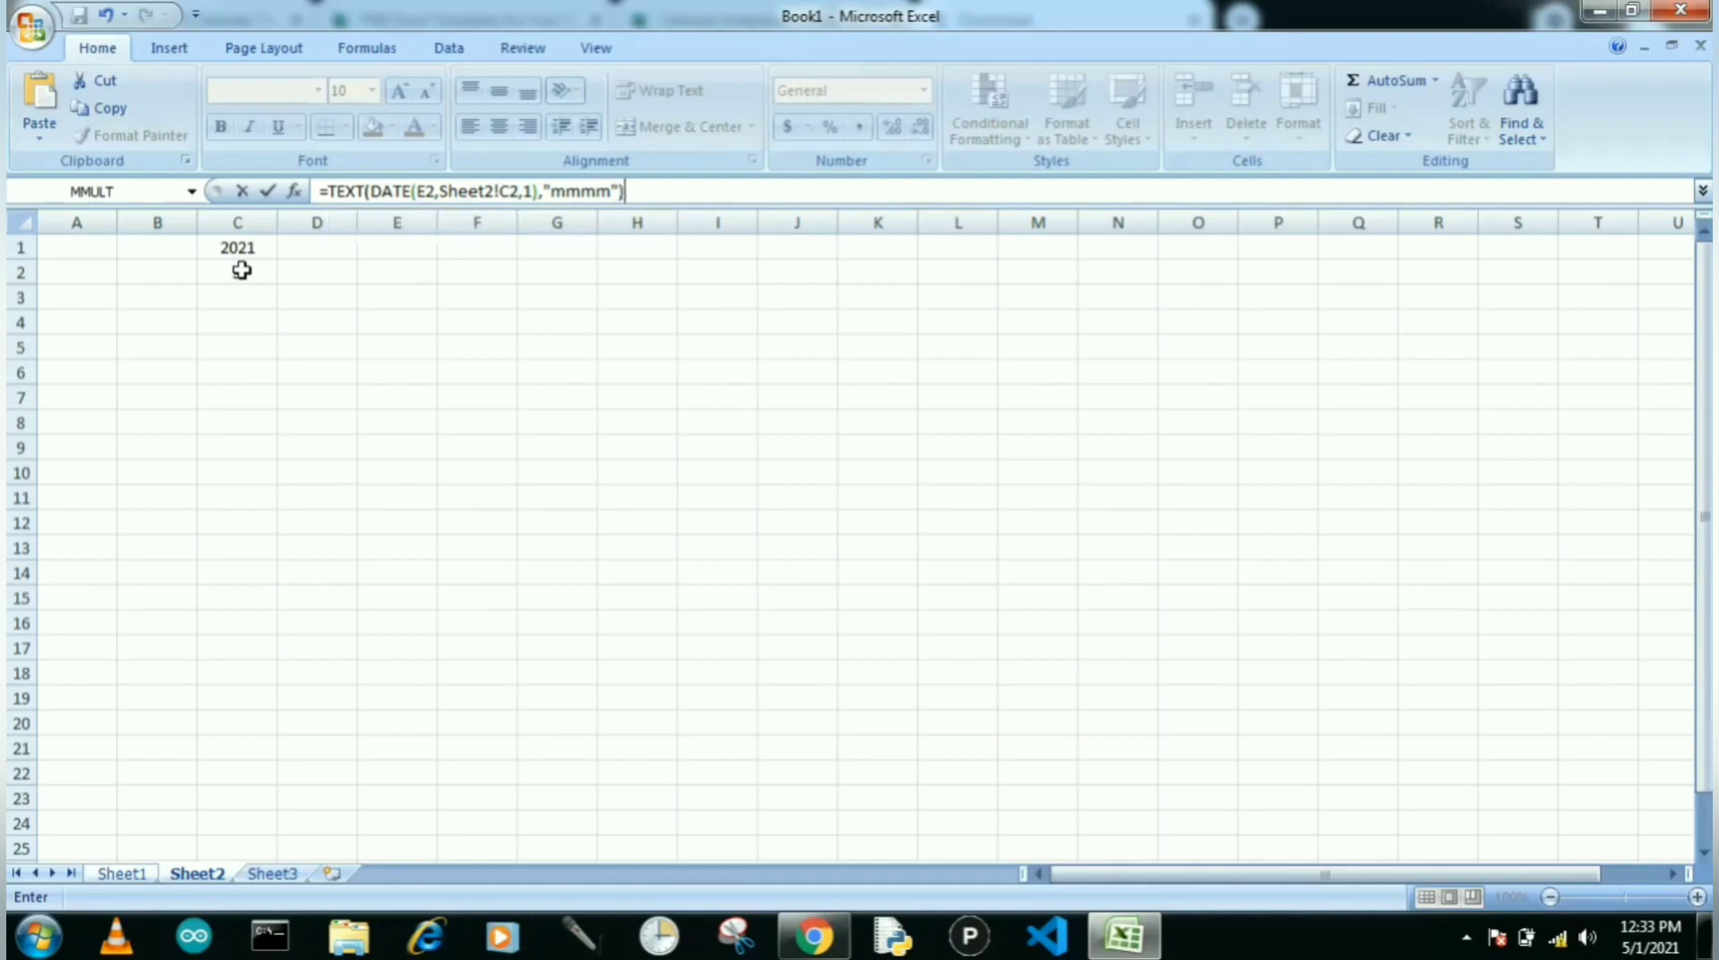
- Append &" "&Sheet1!E2 to the B5 formula so the header joins the month name and year, and enter it
type("&\" \"&")
left_click(134, 879)
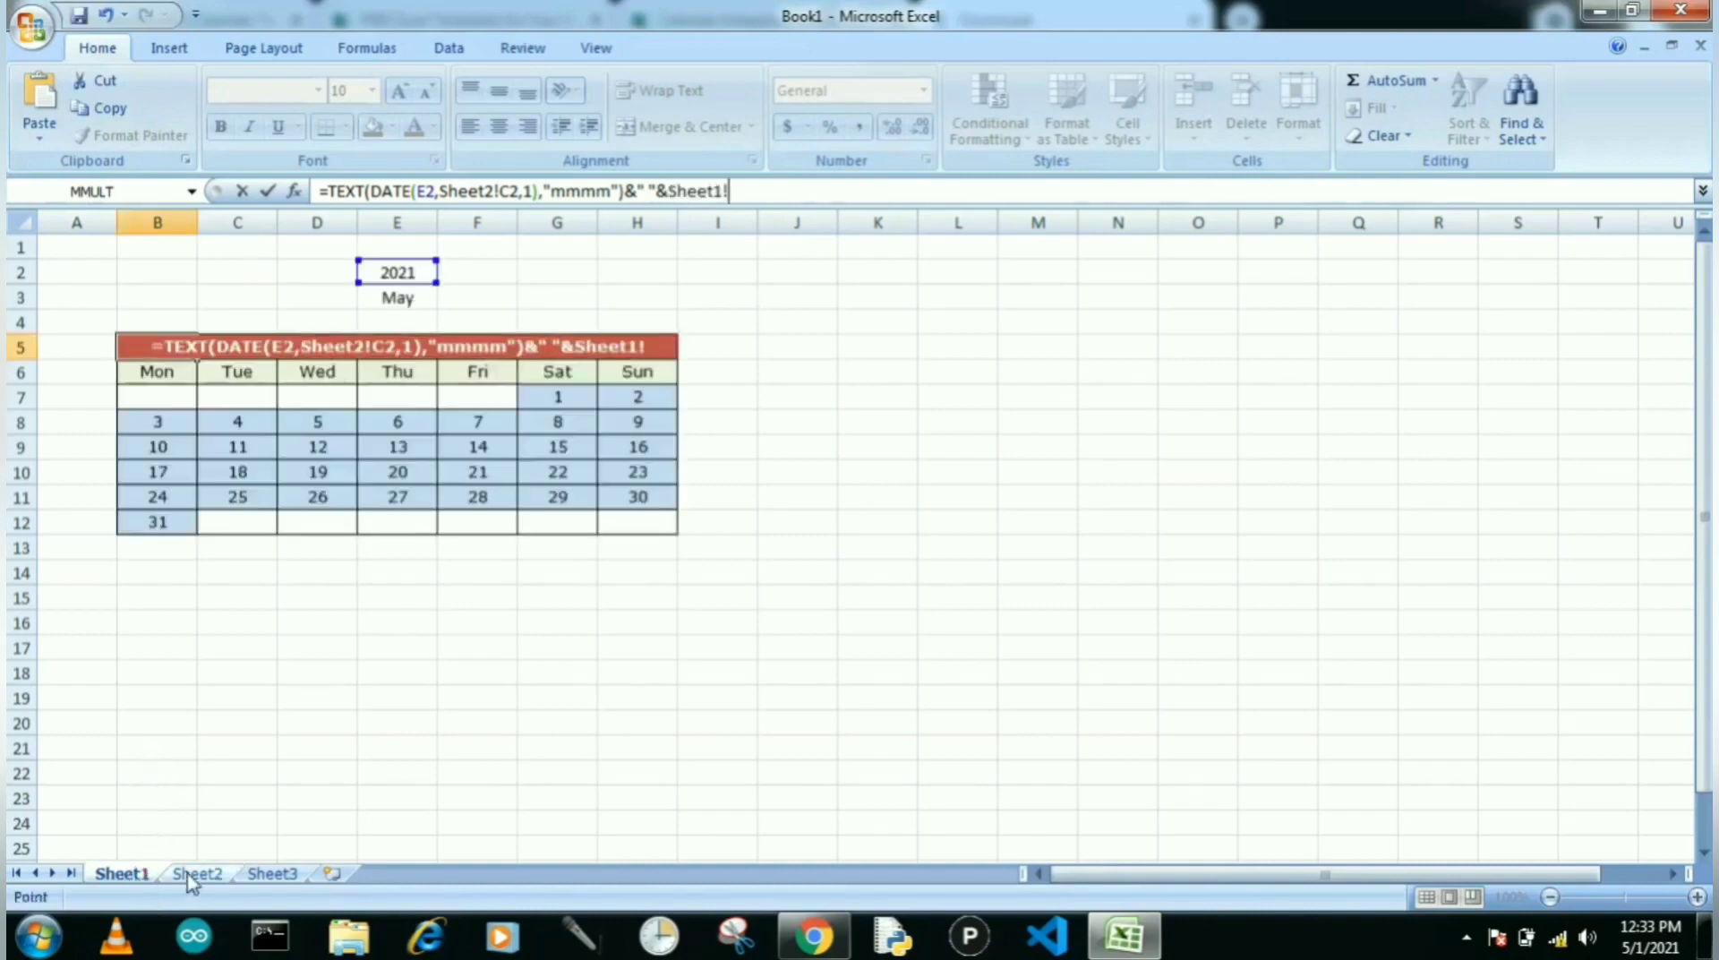
key("BackSpace")
key("BackSpace")
key("BackSpace")
key("BackSpace")
key("BackSpace")
key("BackSpace")
key("BackSpace")
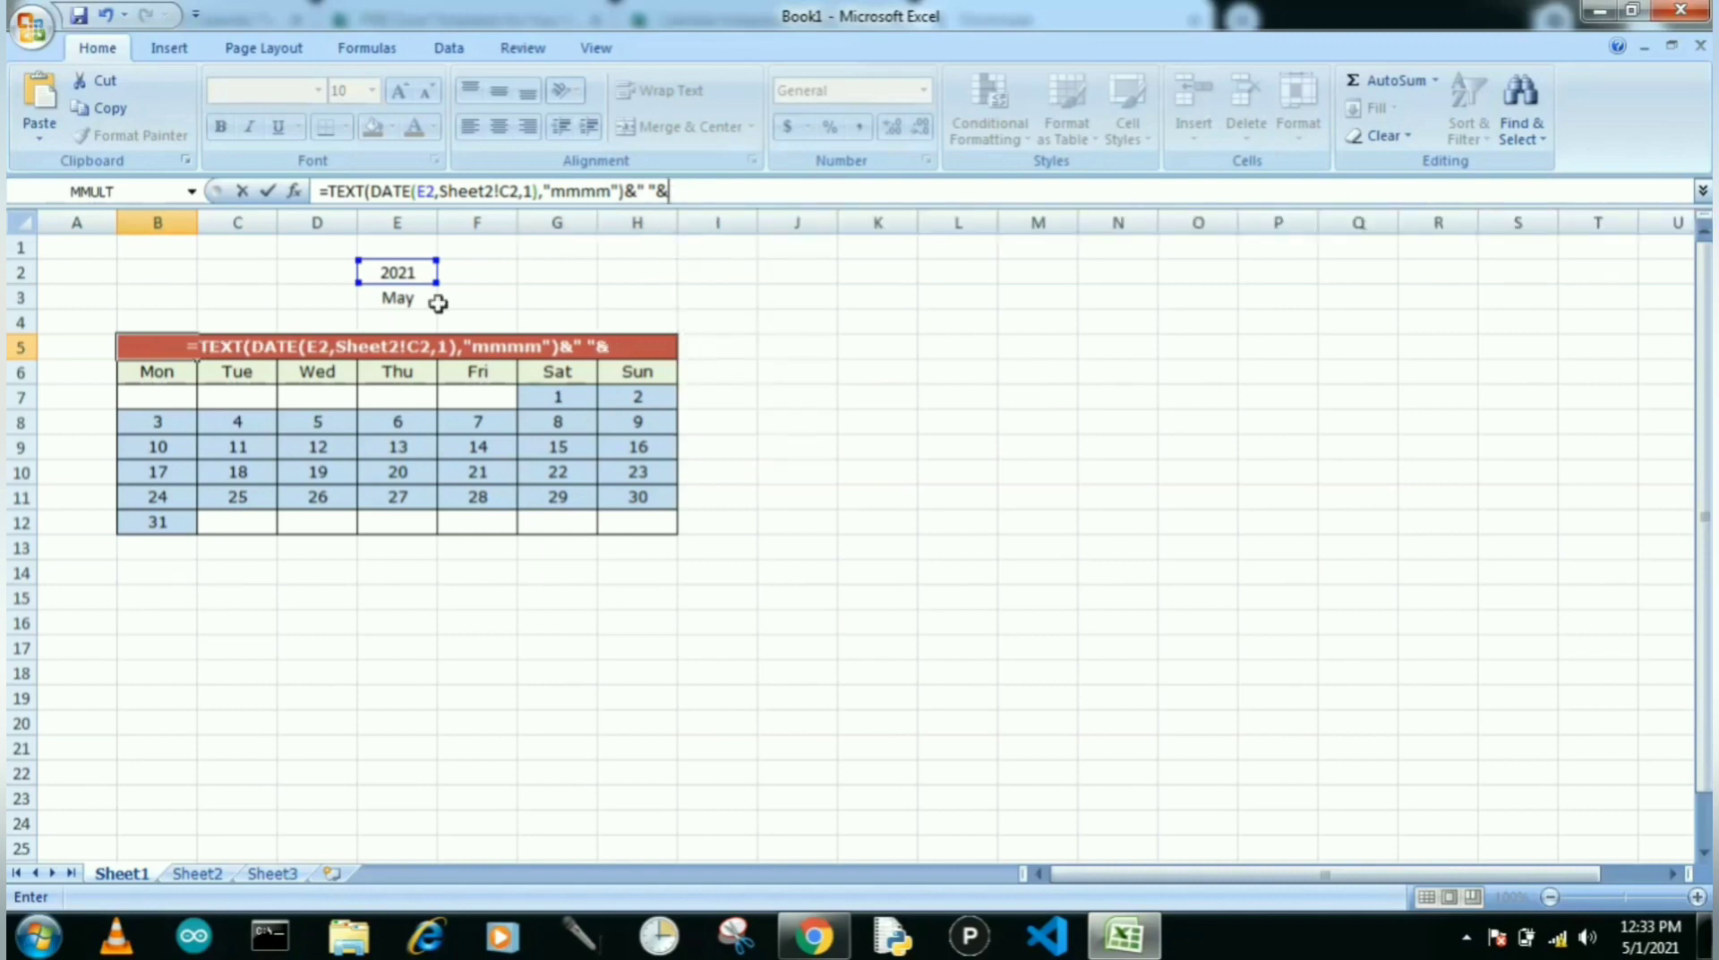
left_click(389, 271)
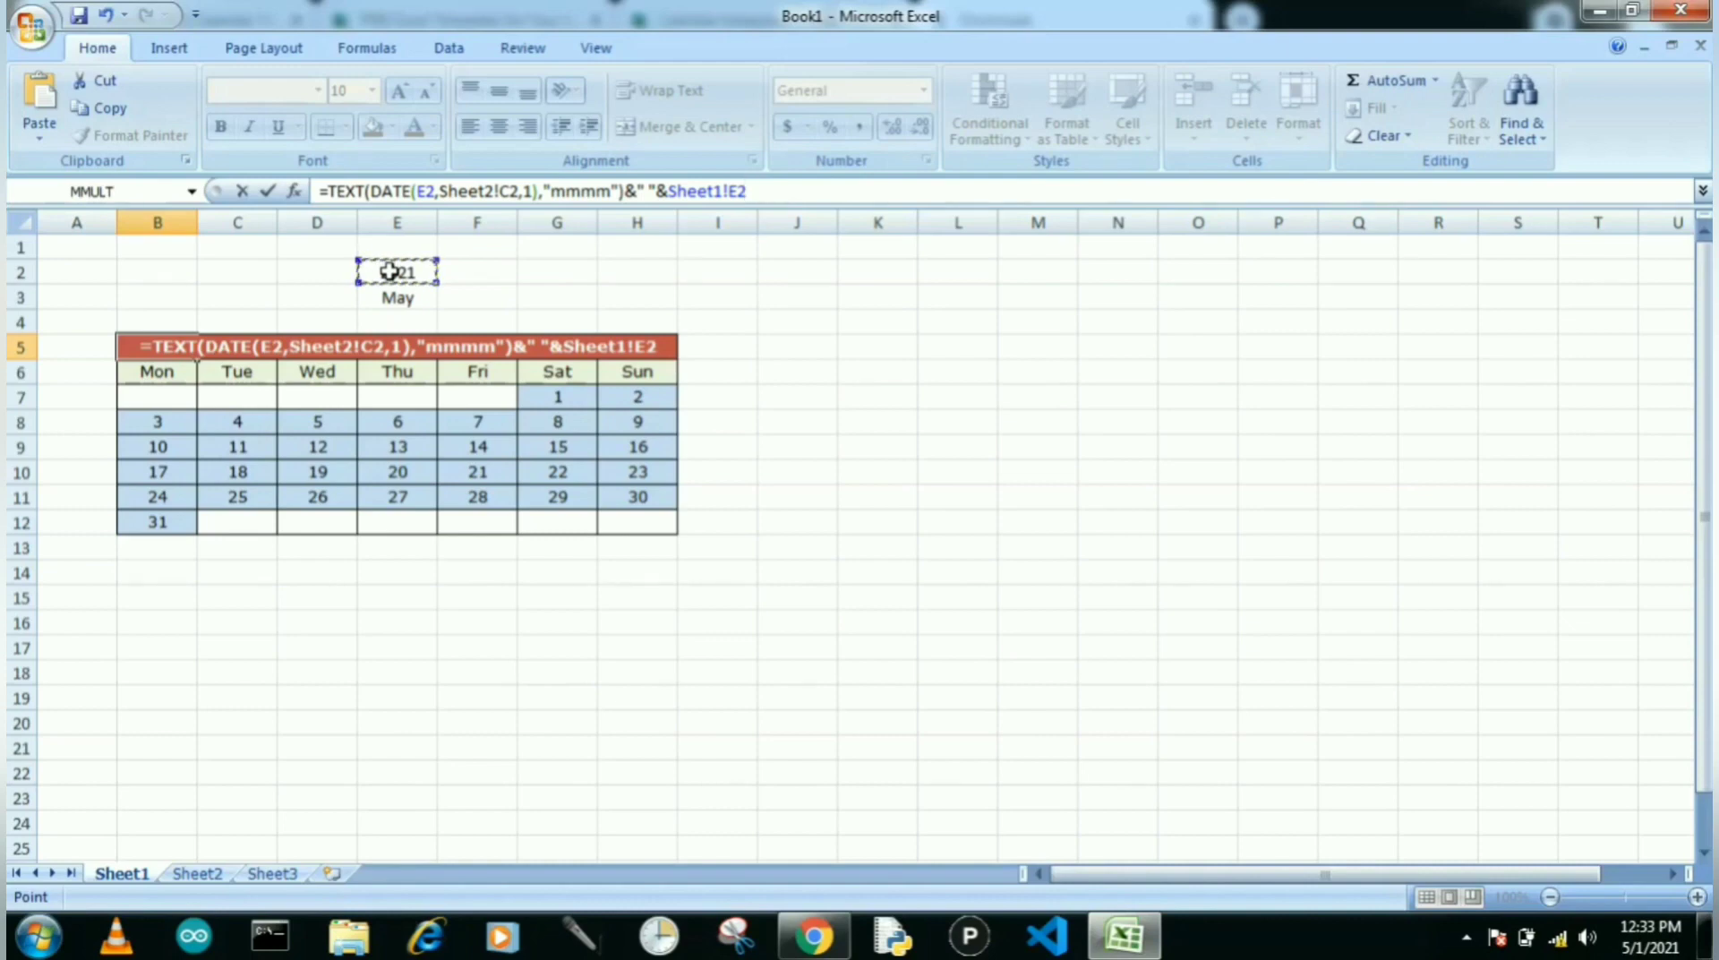
key("Return")
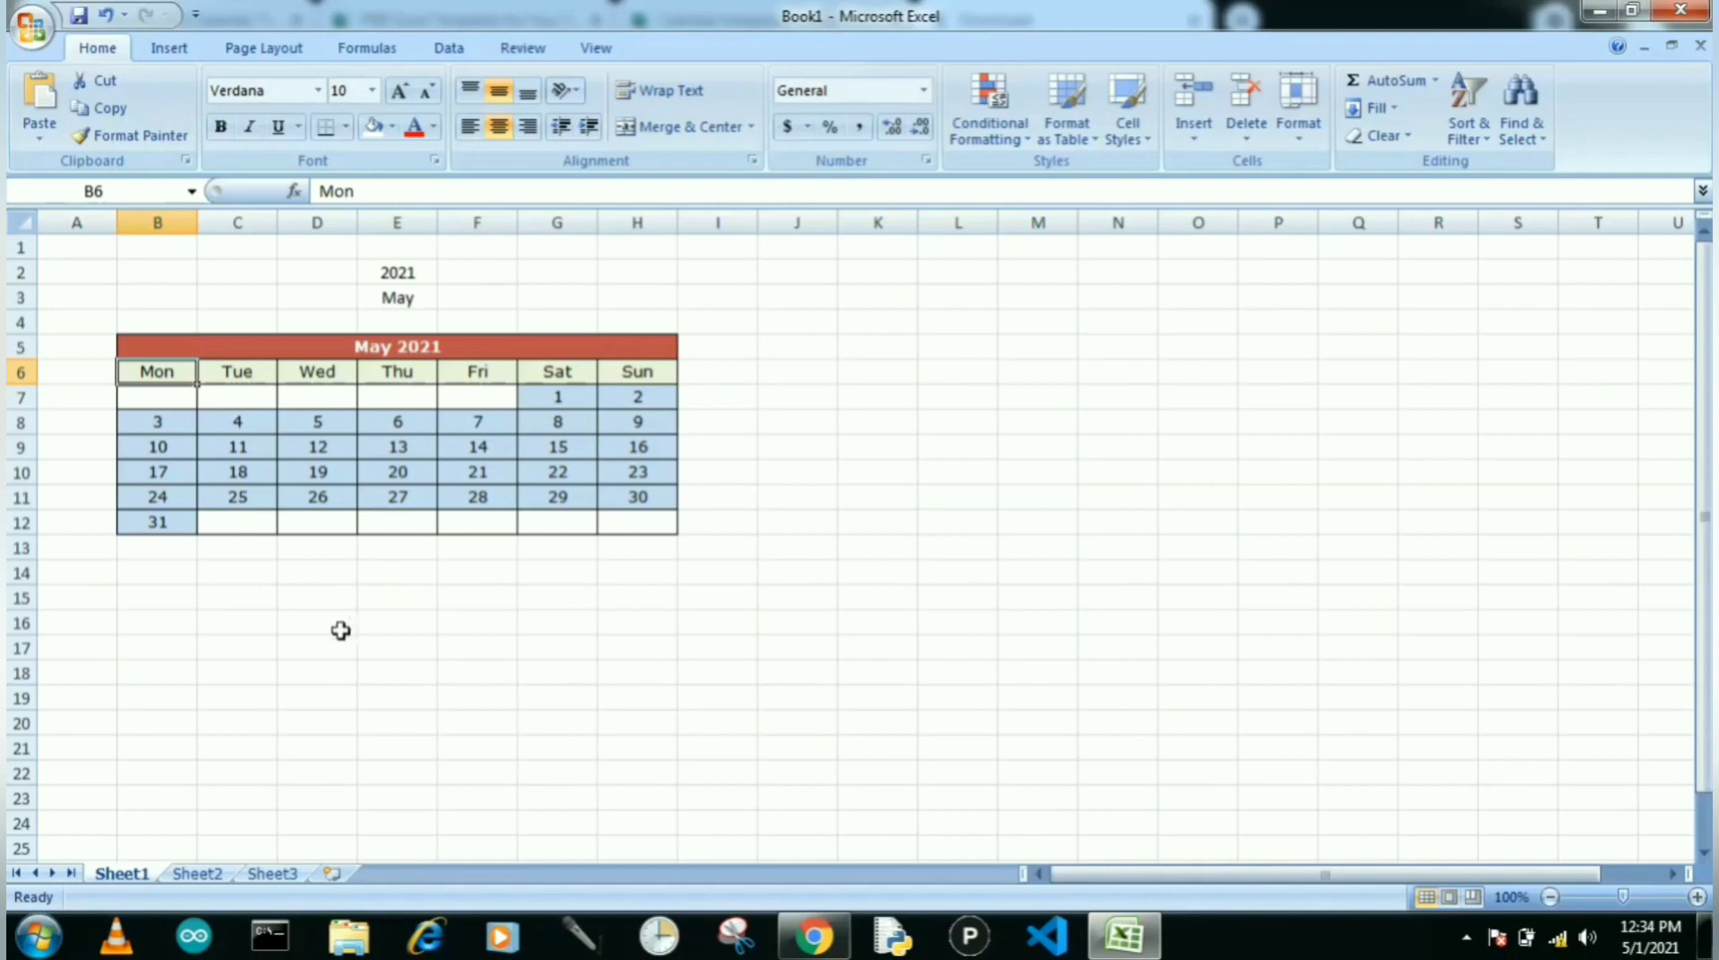
- Replace the month number in Sheet2 cell C2 with the formula =Sheet1!E1
left_click(196, 873)
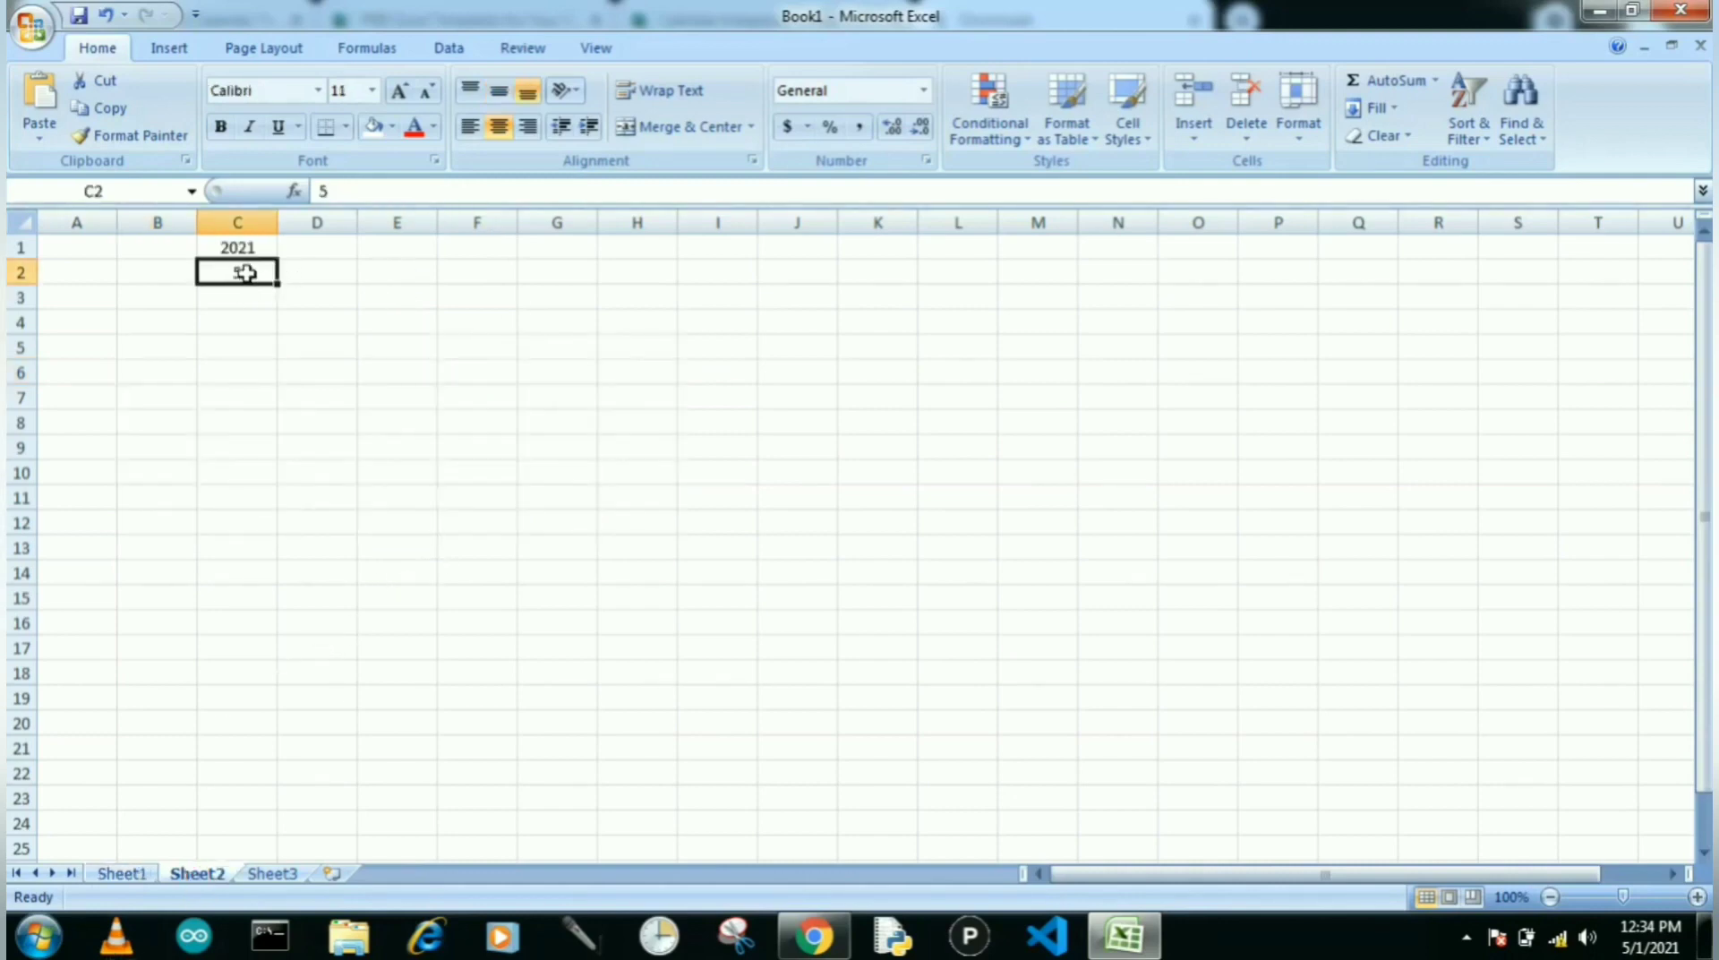
type("=")
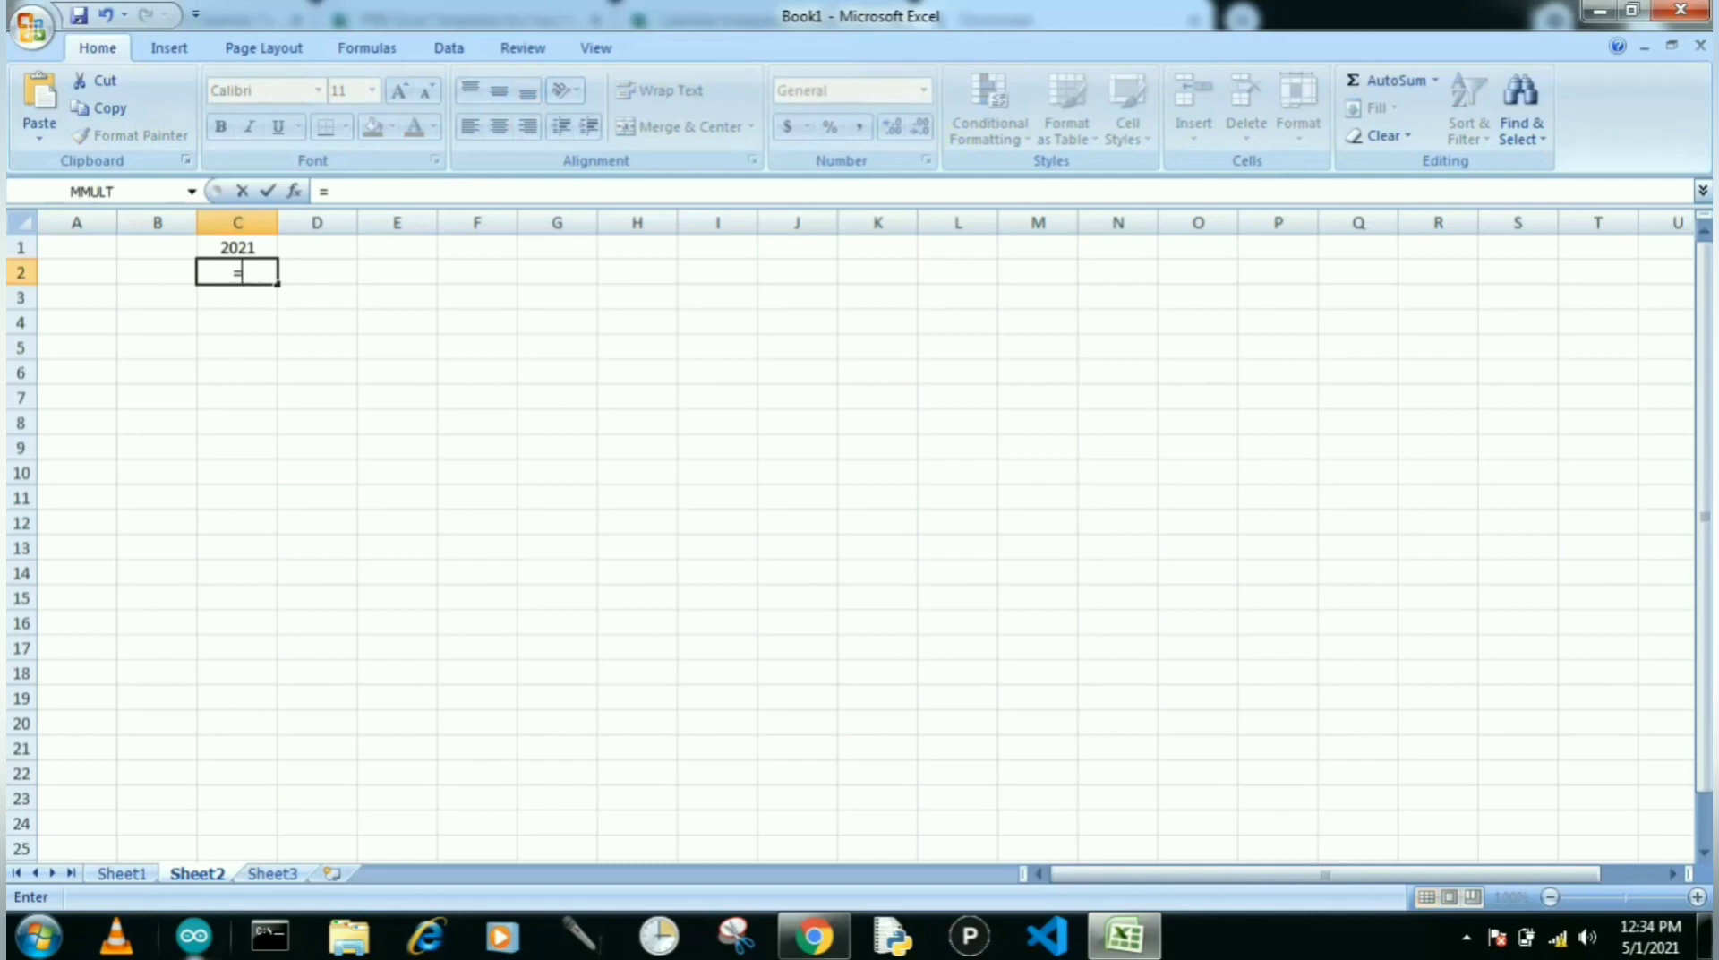
left_click(121, 873)
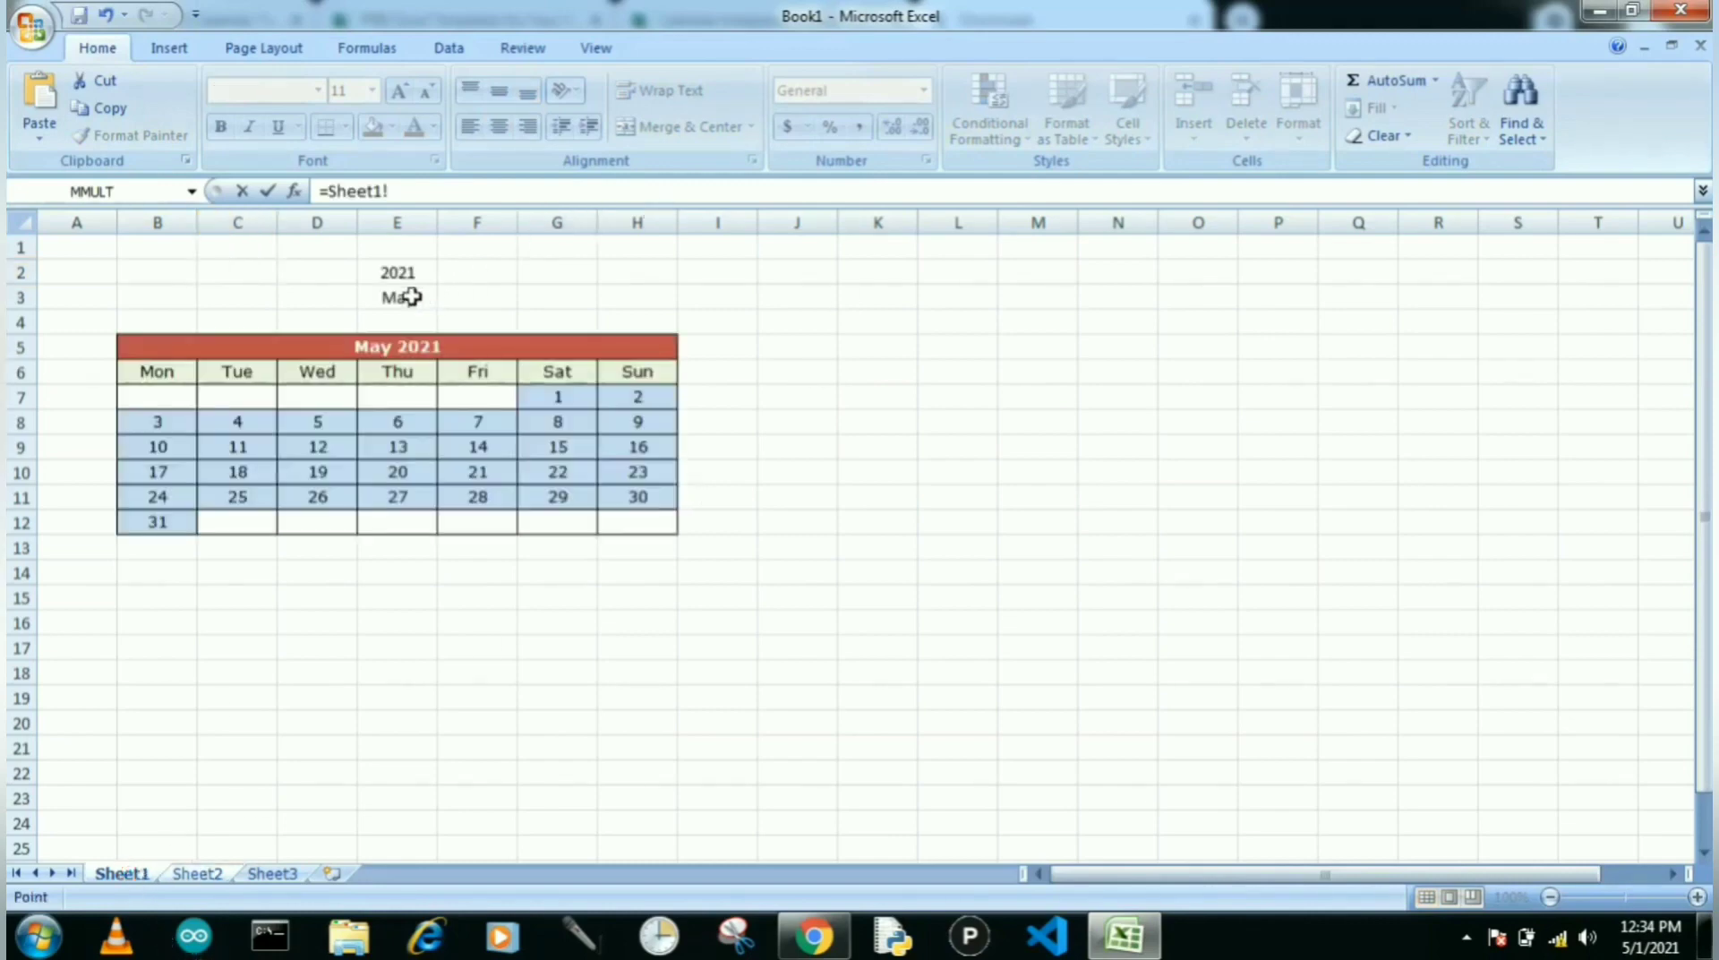
left_click(399, 243)
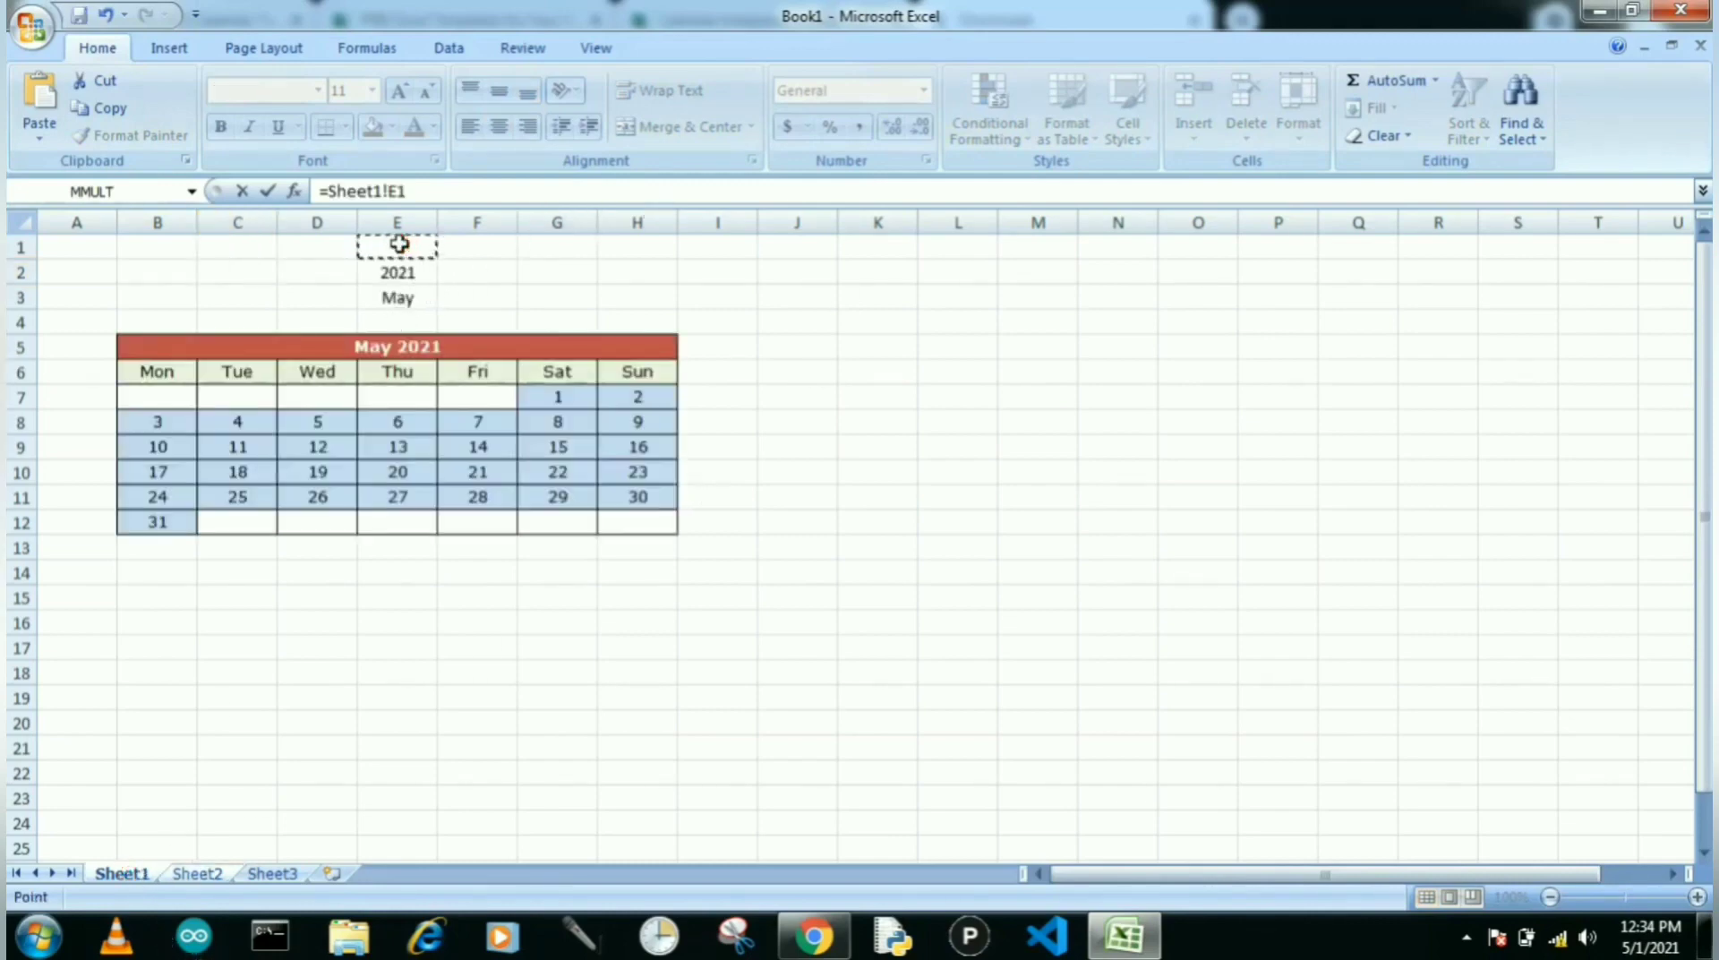
key("Return")
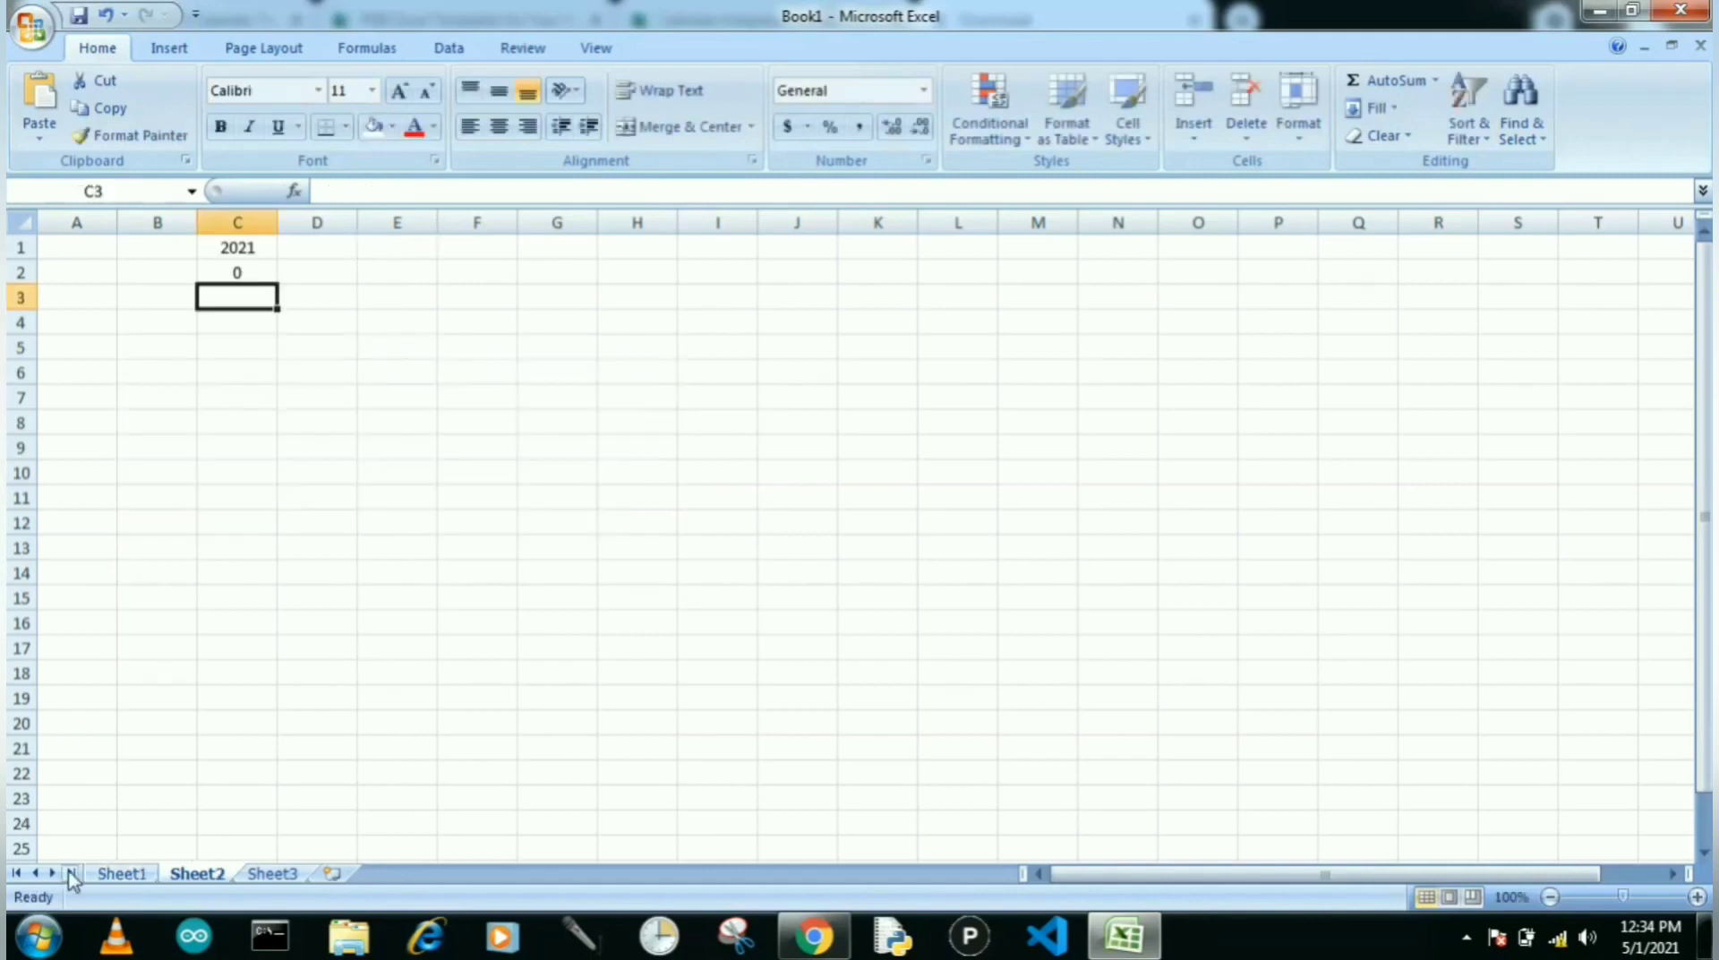
- Hide row 3 of Sheet1, which contains the abbreviated month name
left_click(121, 873)
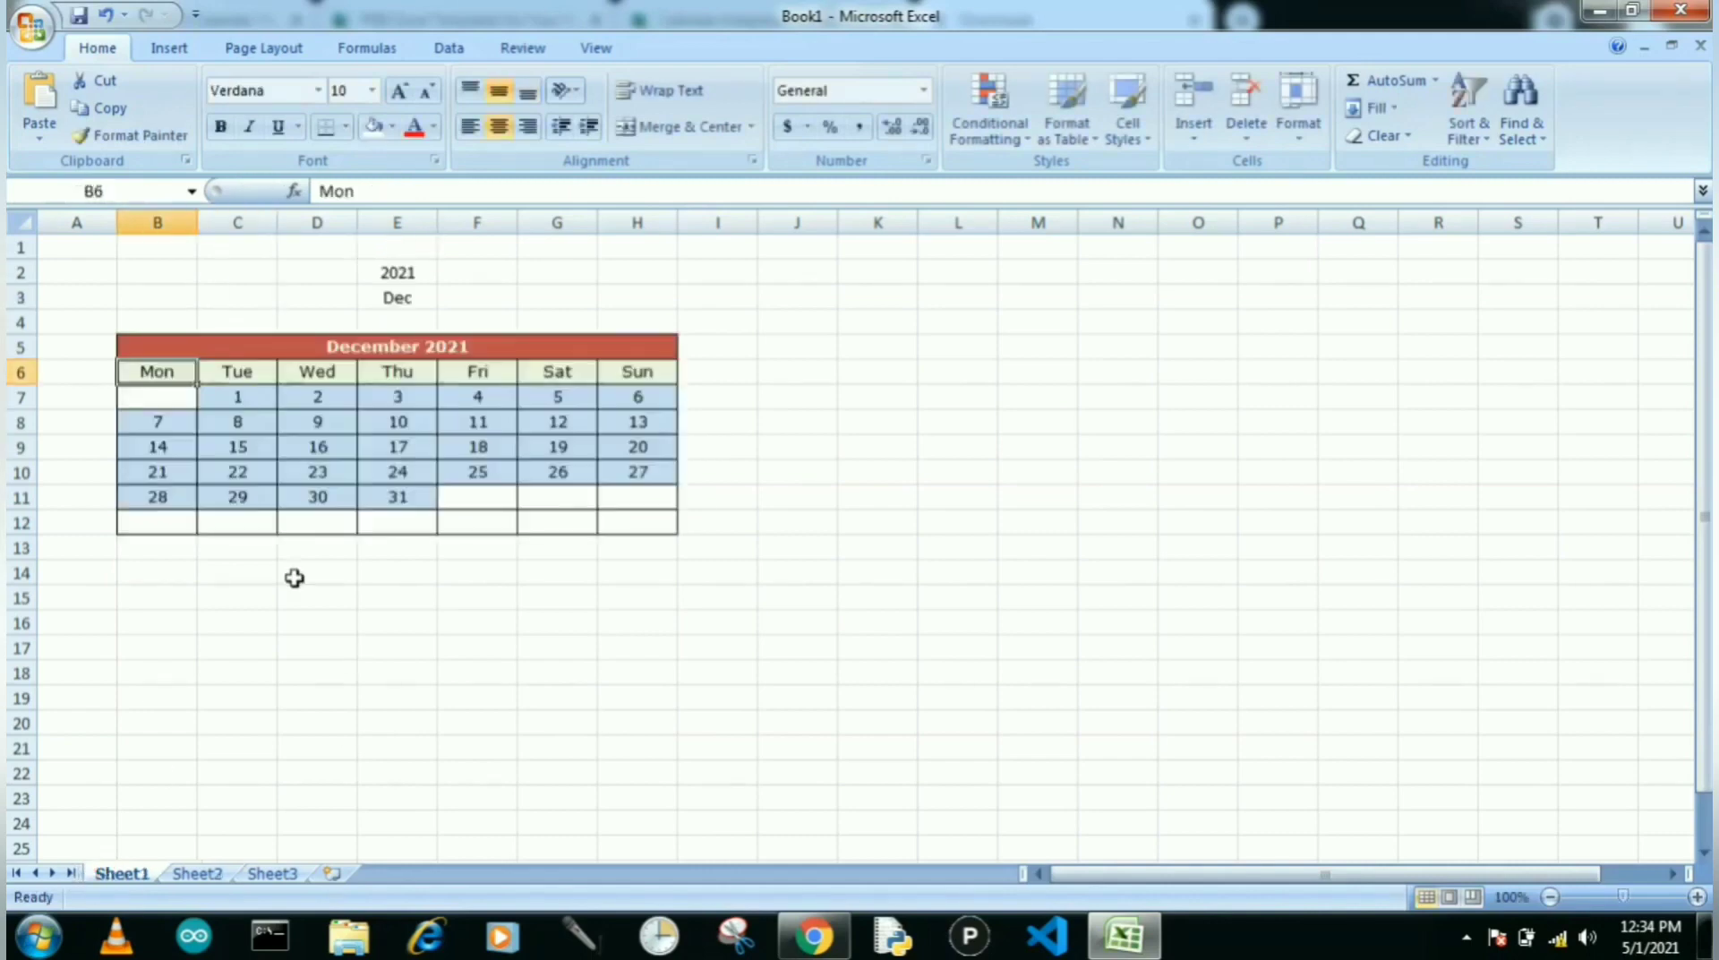
left_click(394, 298)
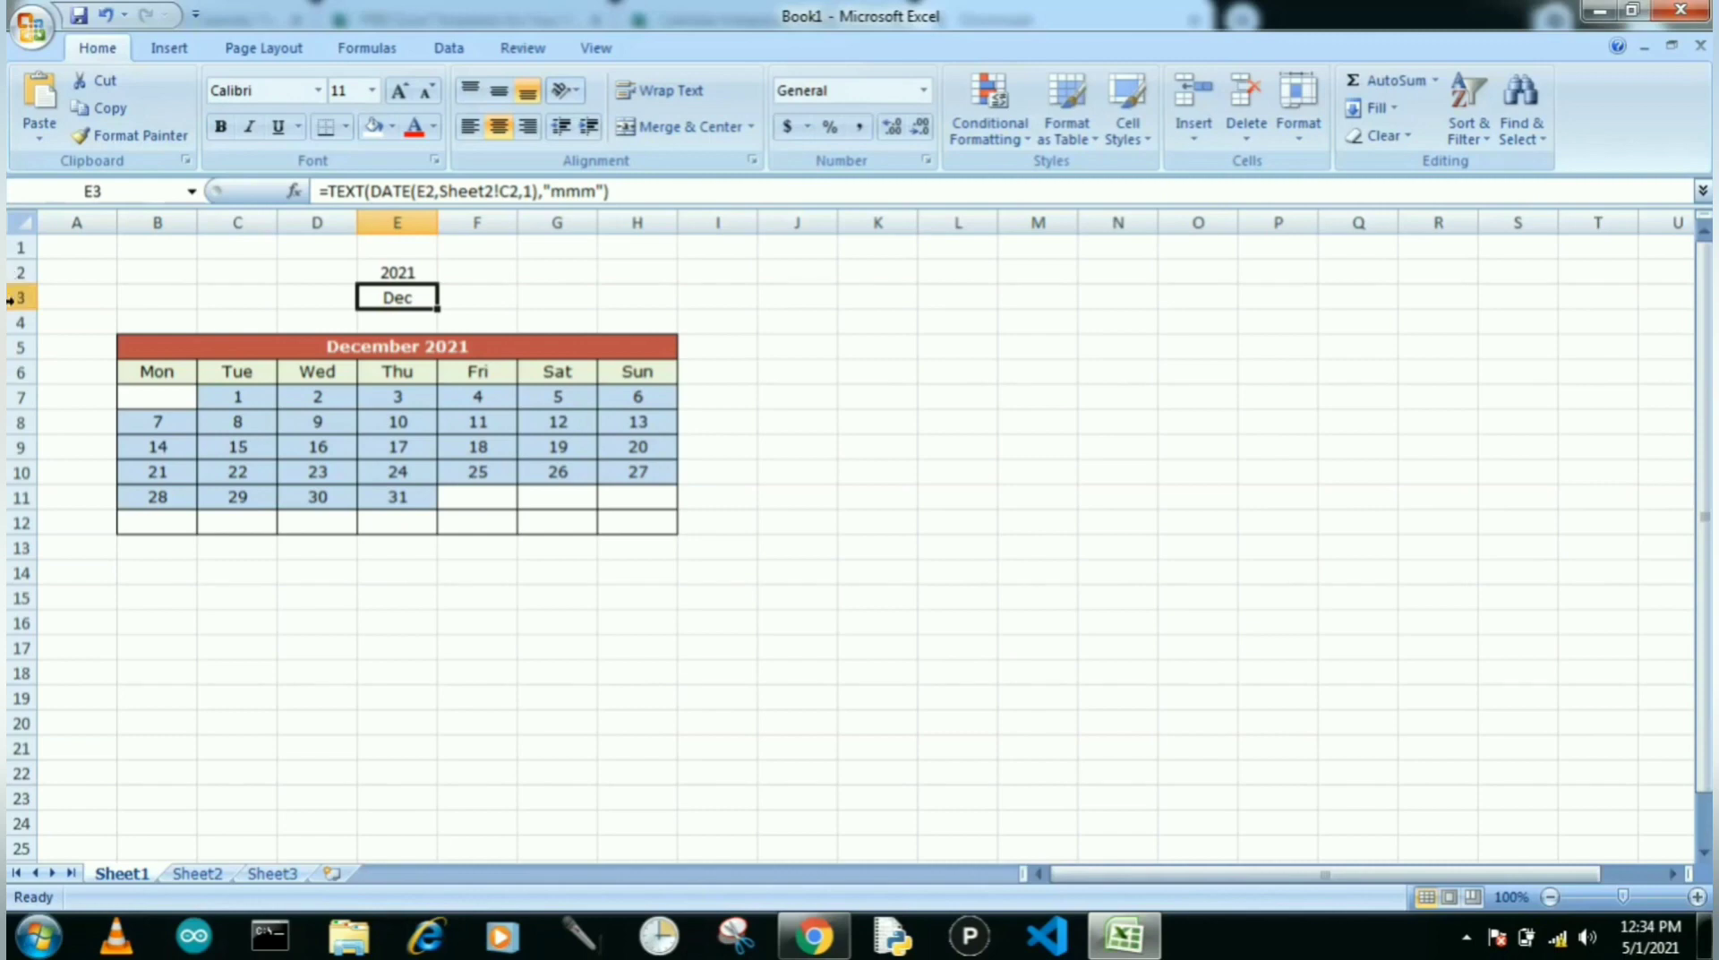
right_click(18, 295)
left_click(97, 573)
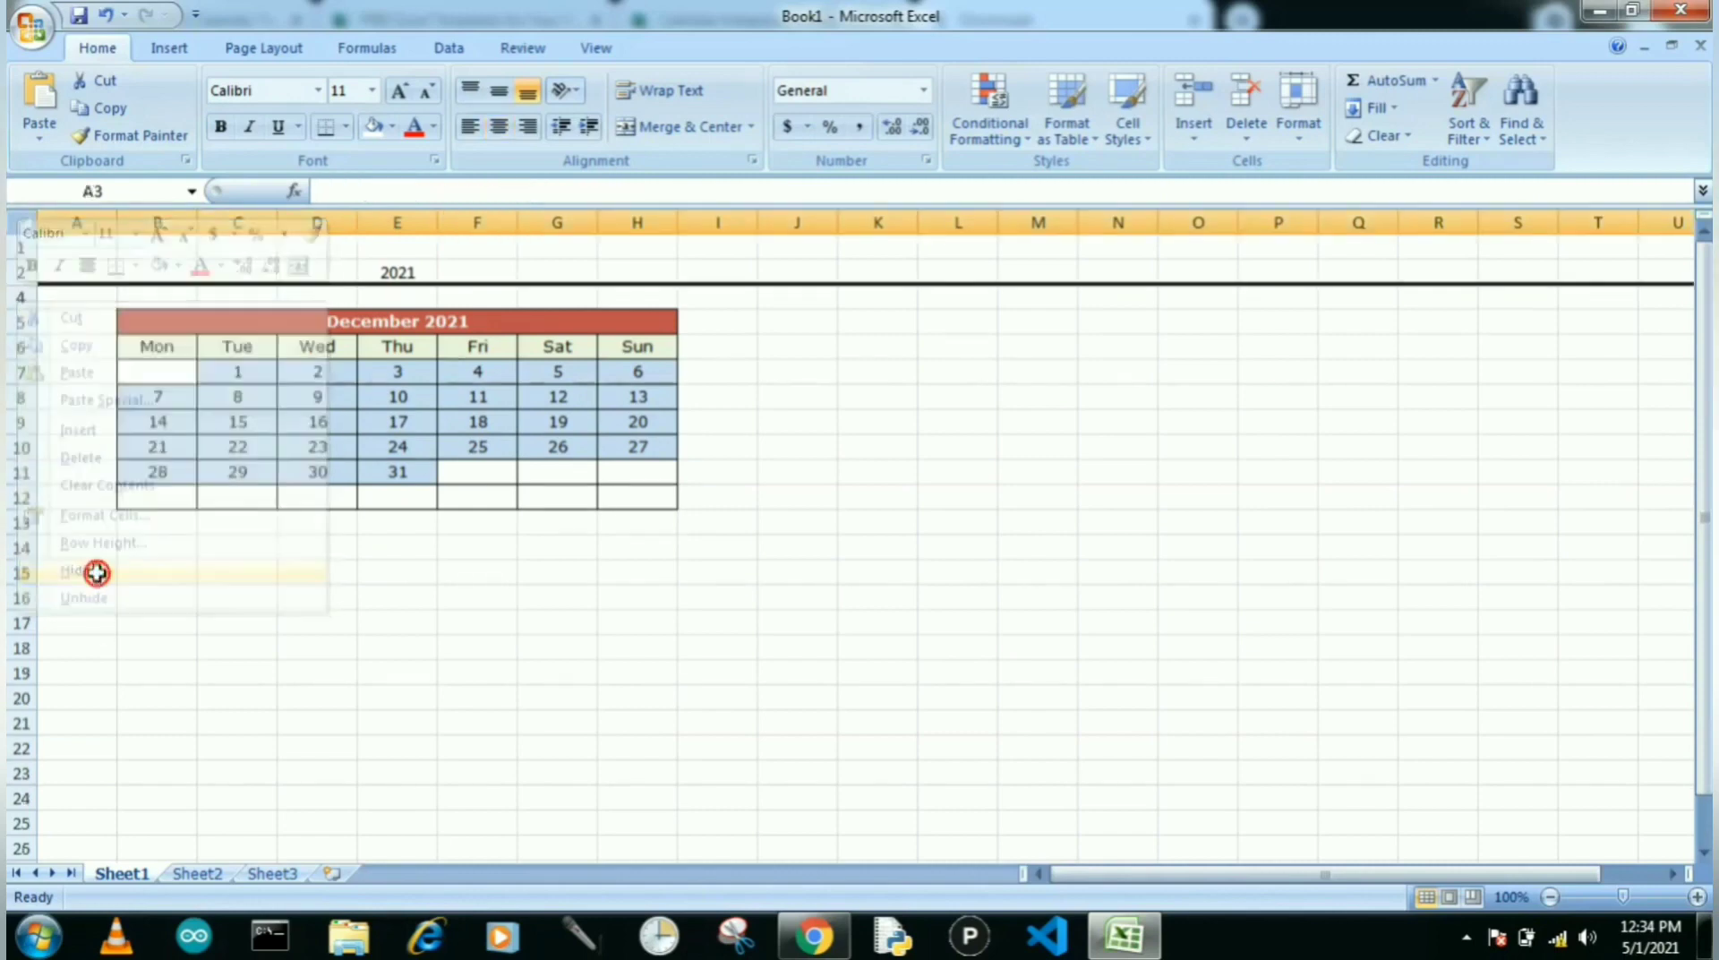
left_click(1030, 396)
- Label the input cells on Sheet1 with "Year" in D2 and "Month" in D1
left_click(296, 269)
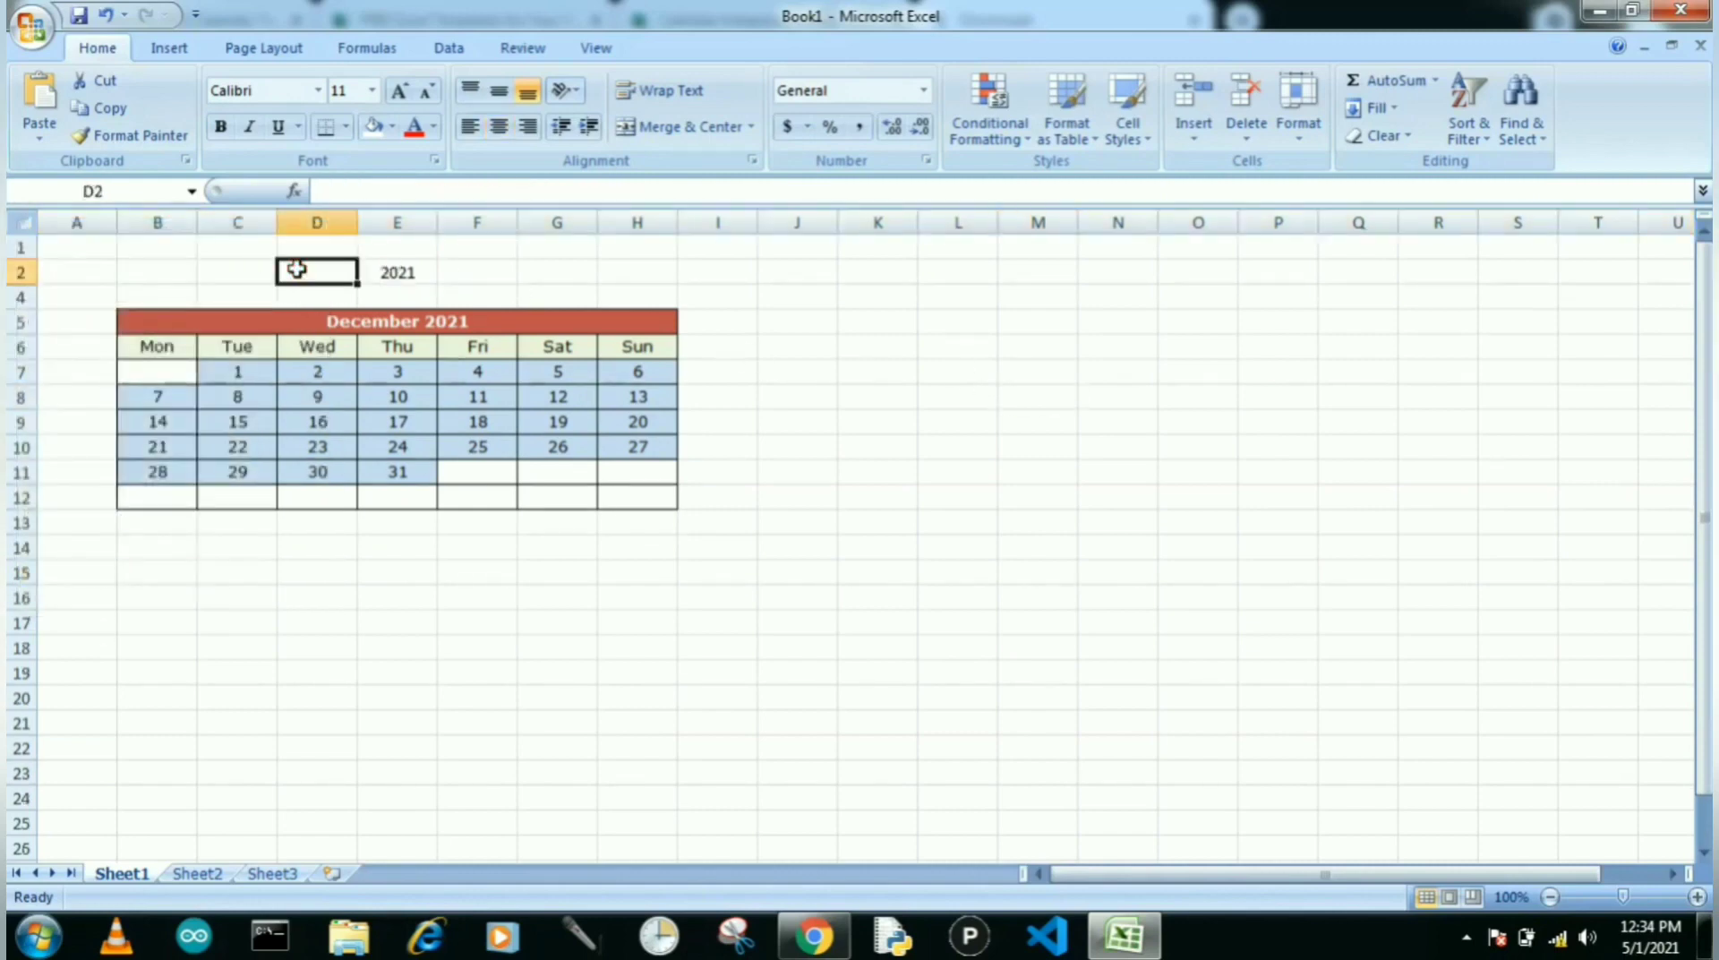
type("Year")
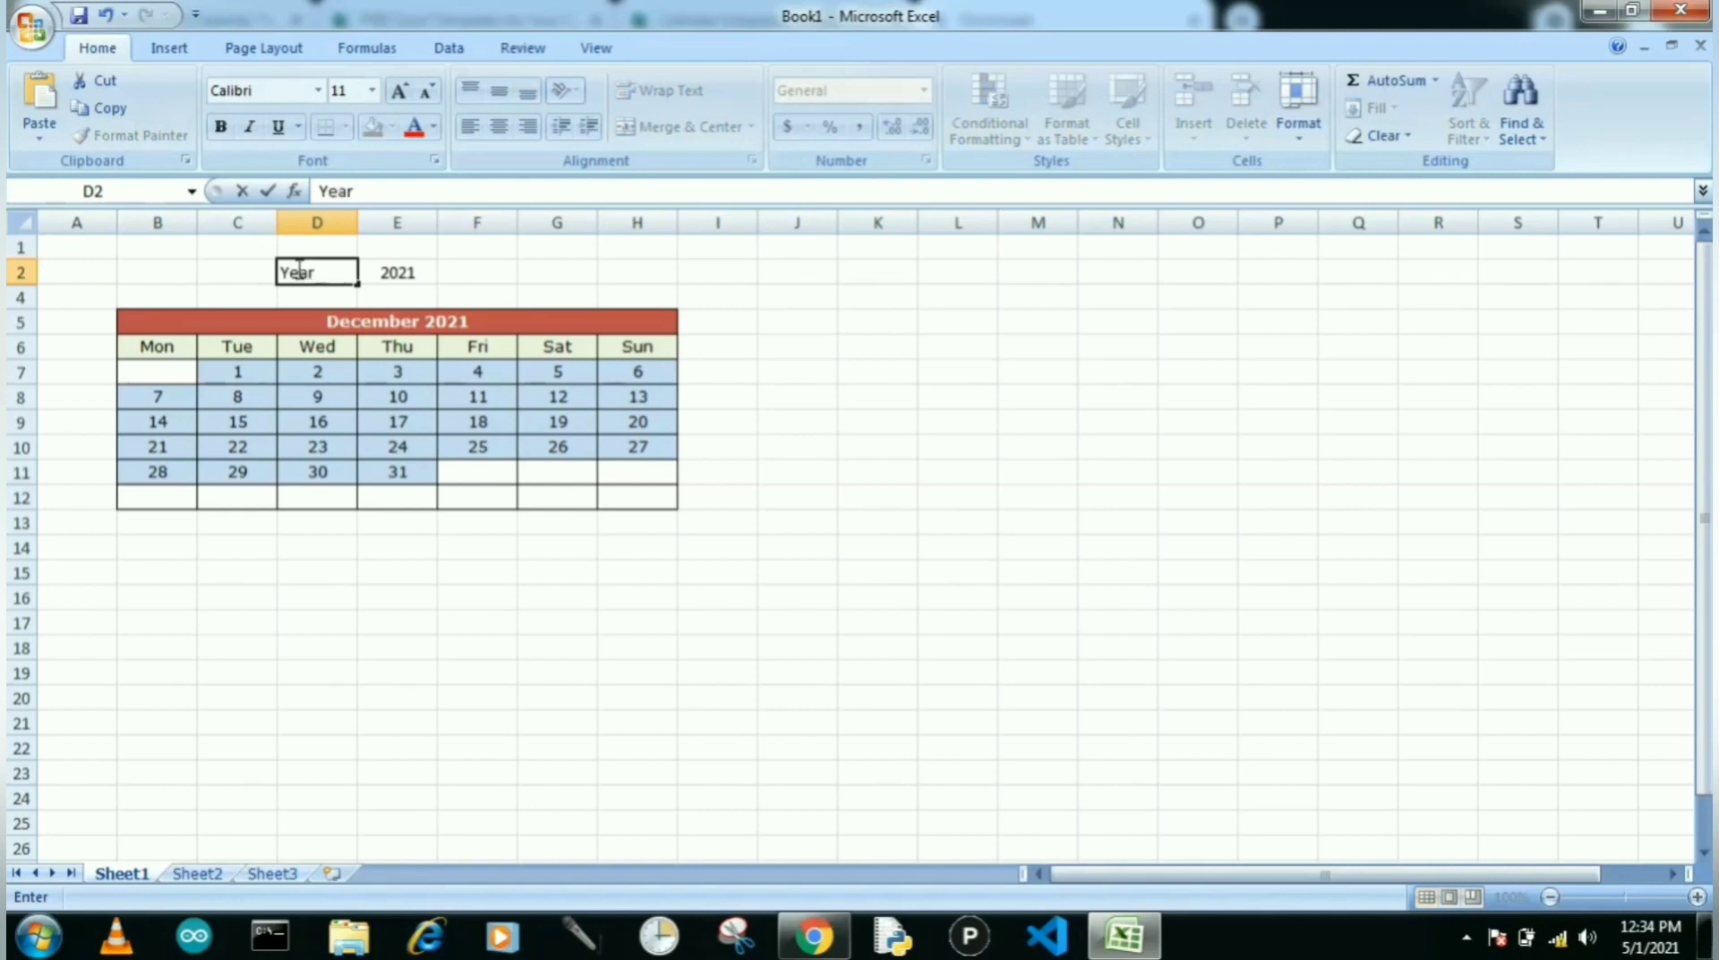
key("Return")
left_click(317, 252)
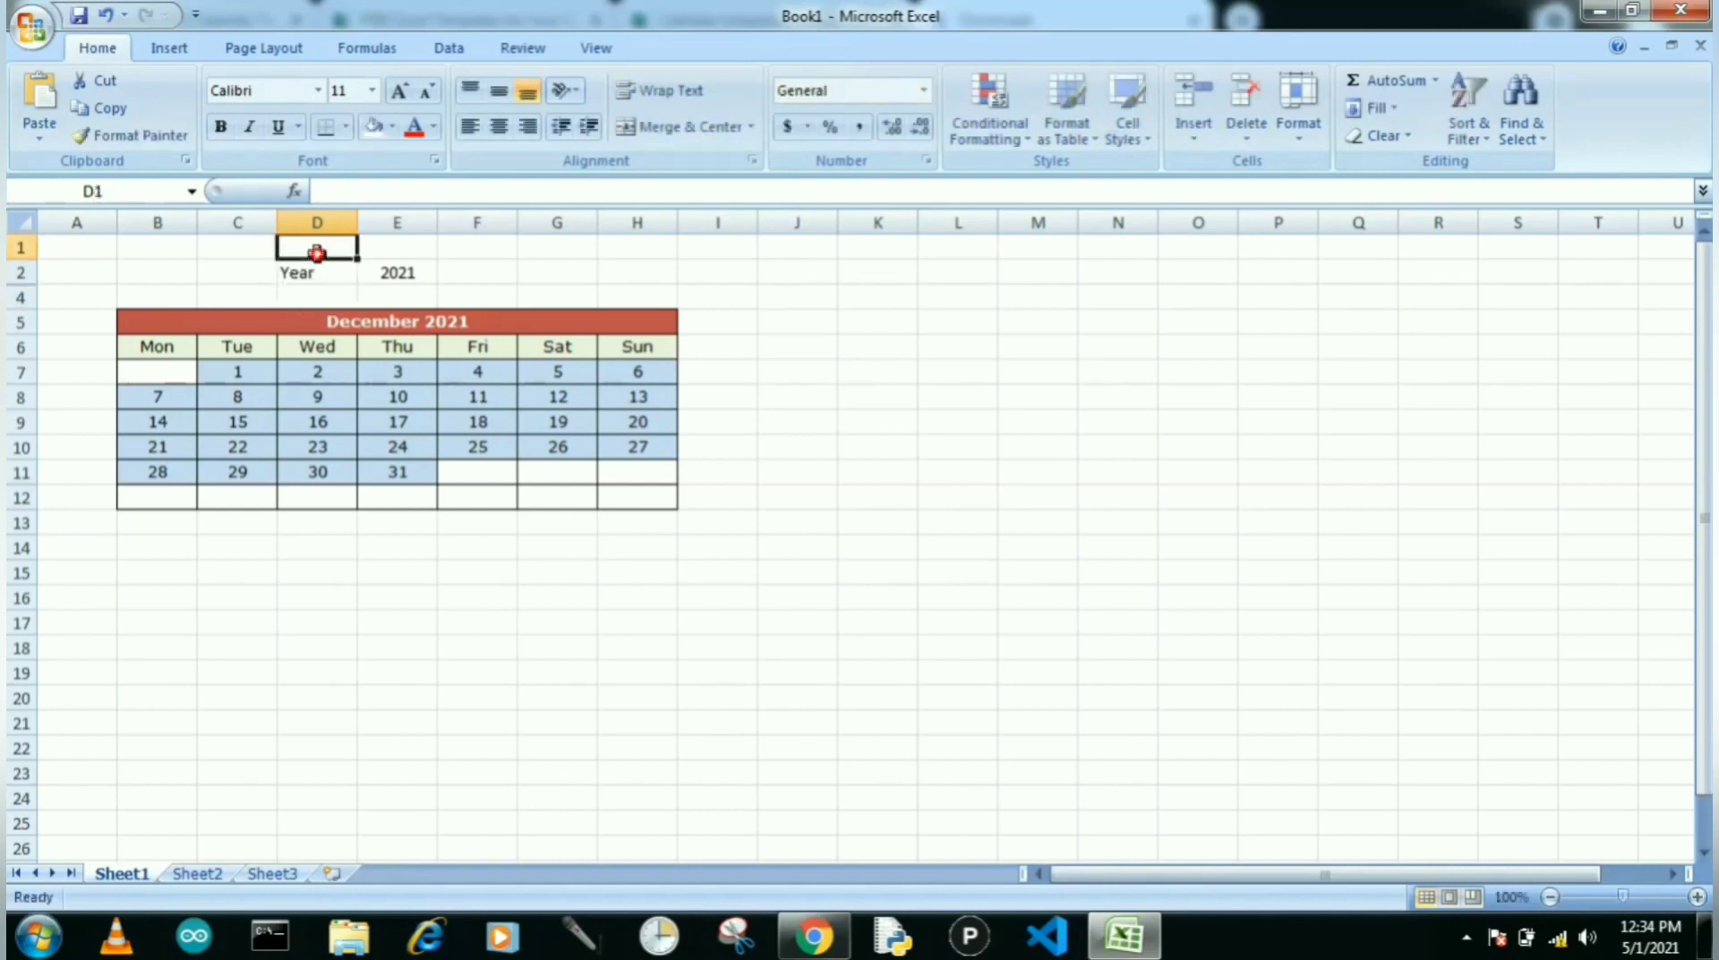
type("Month")
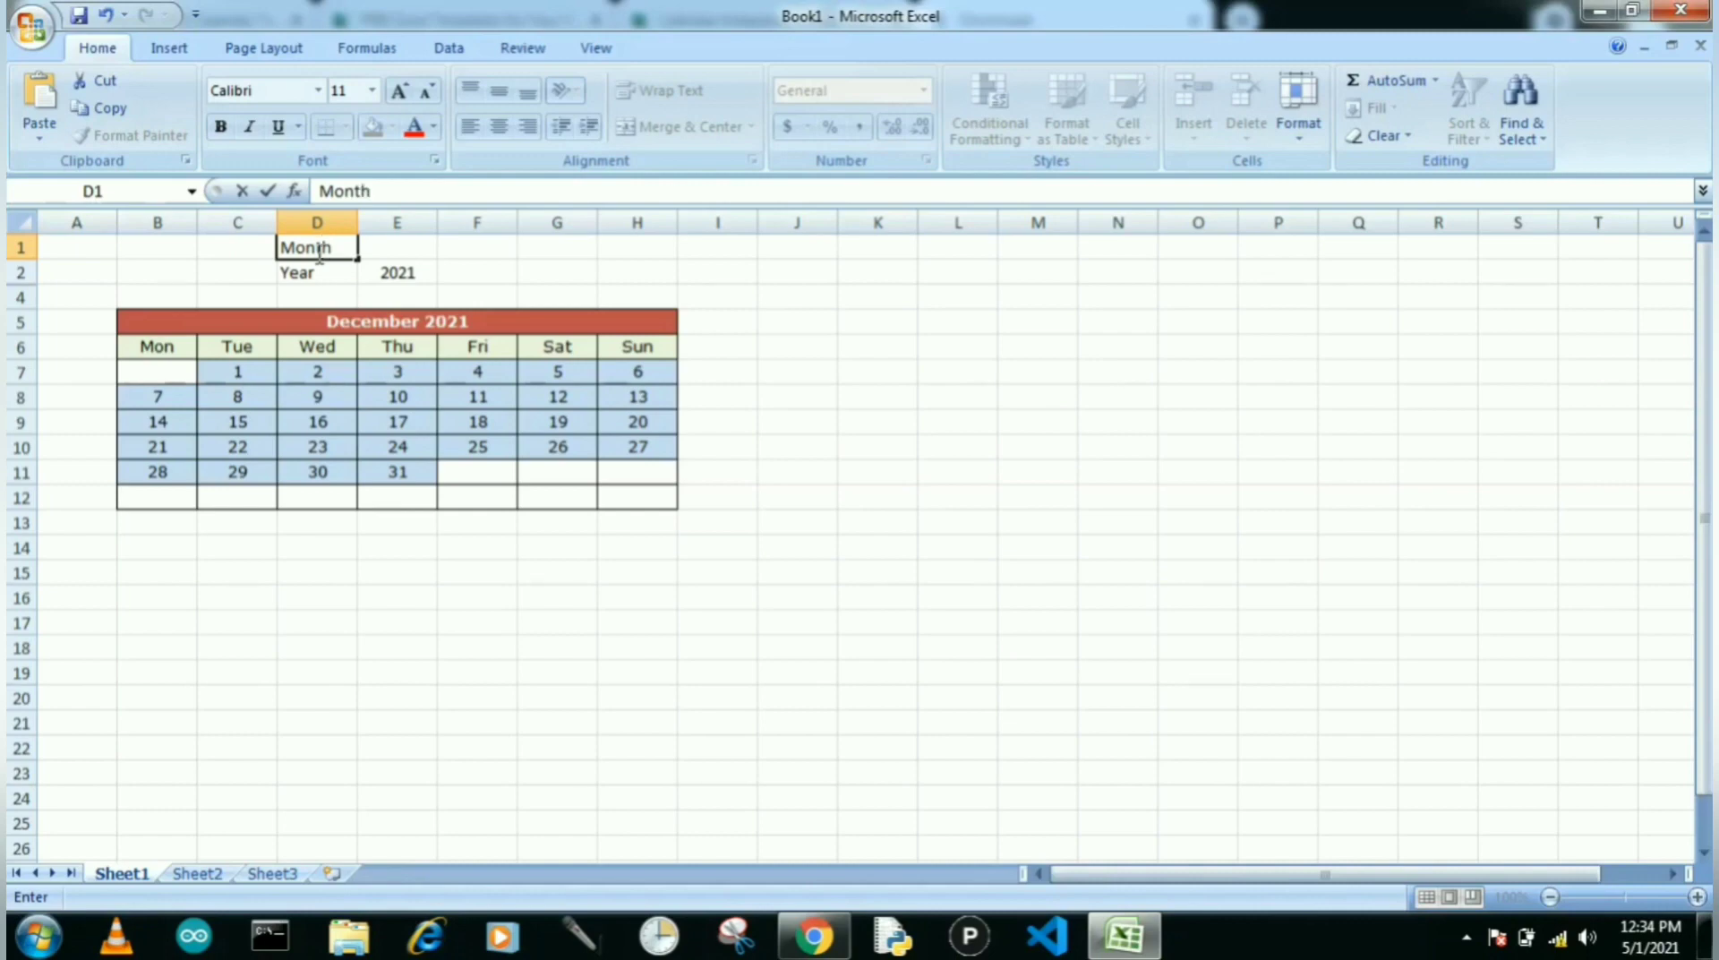
key("Return")
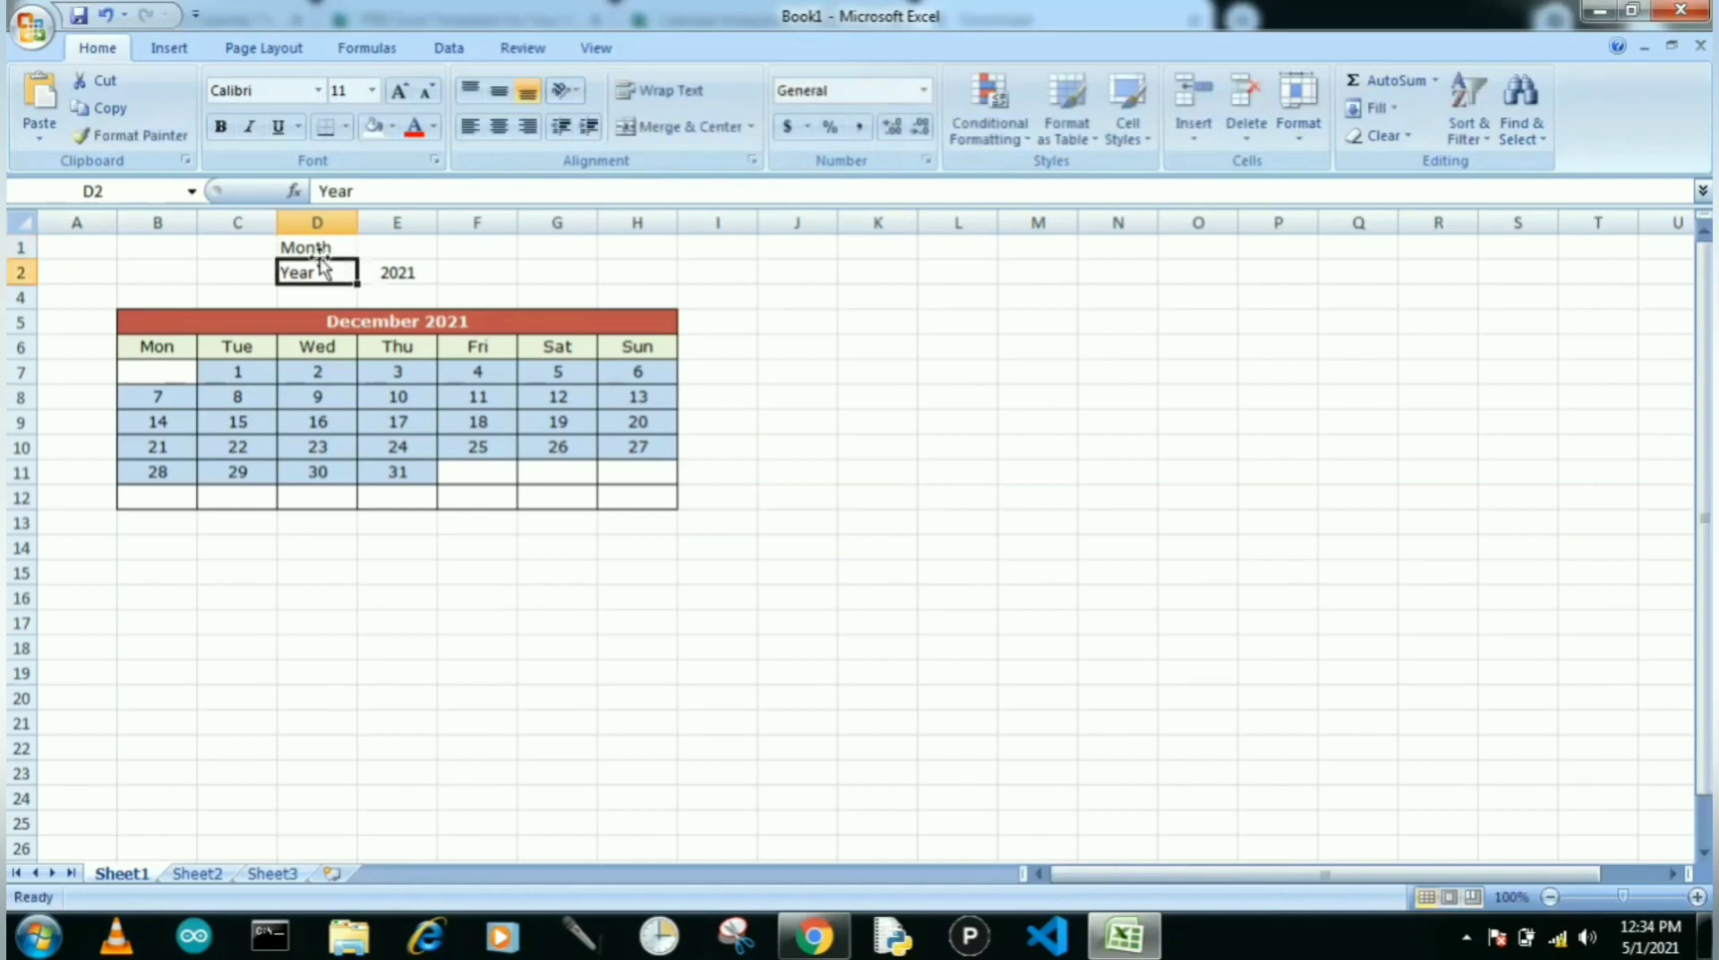
- Enter 05 as the month in cell E1 of Sheet1 and centre the value in the cell
left_click(396, 247)
type("05")
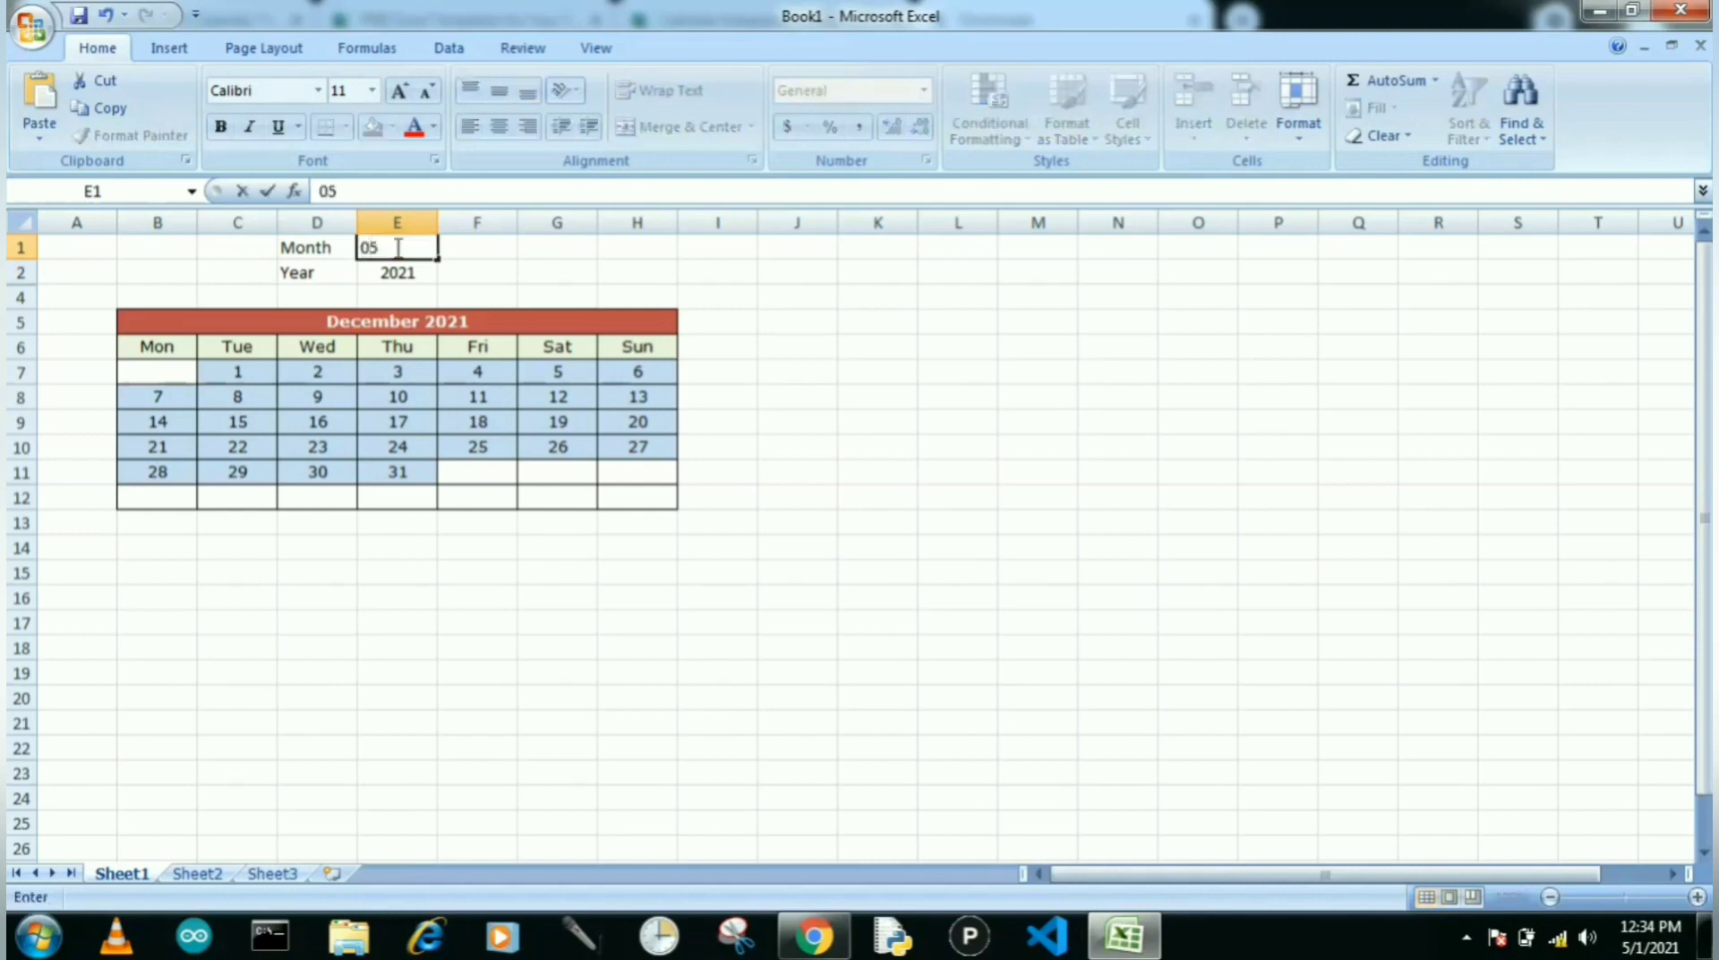
key("Return")
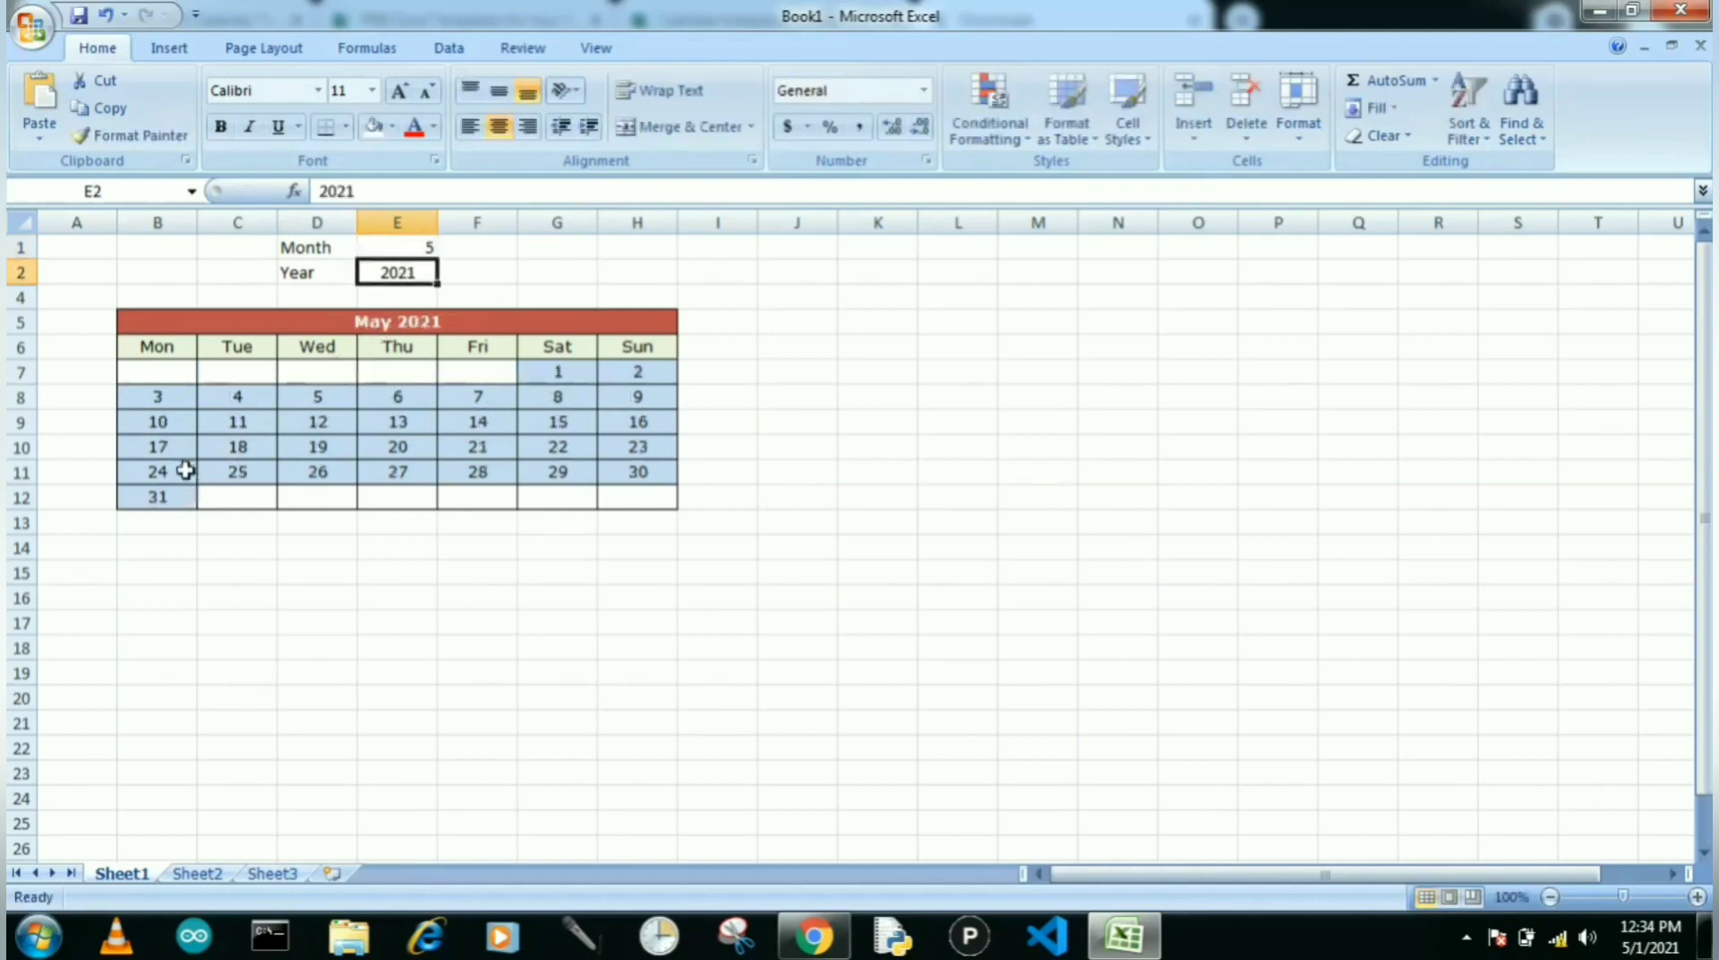
left_click(389, 246)
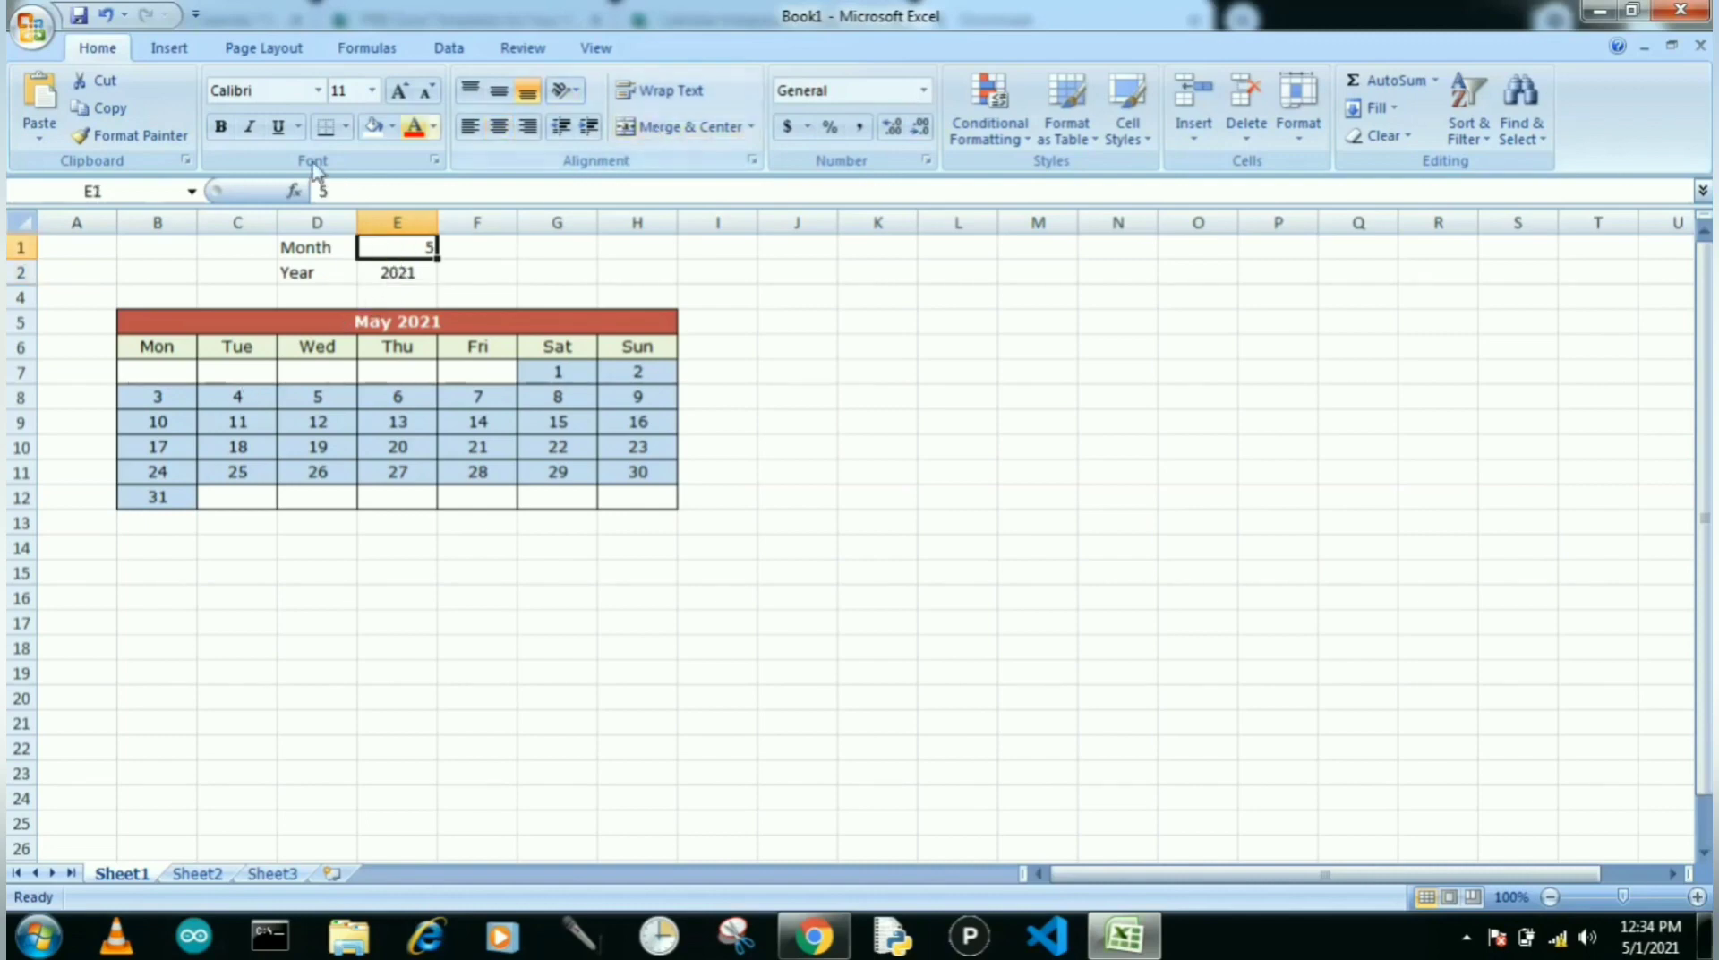
left_click(498, 127)
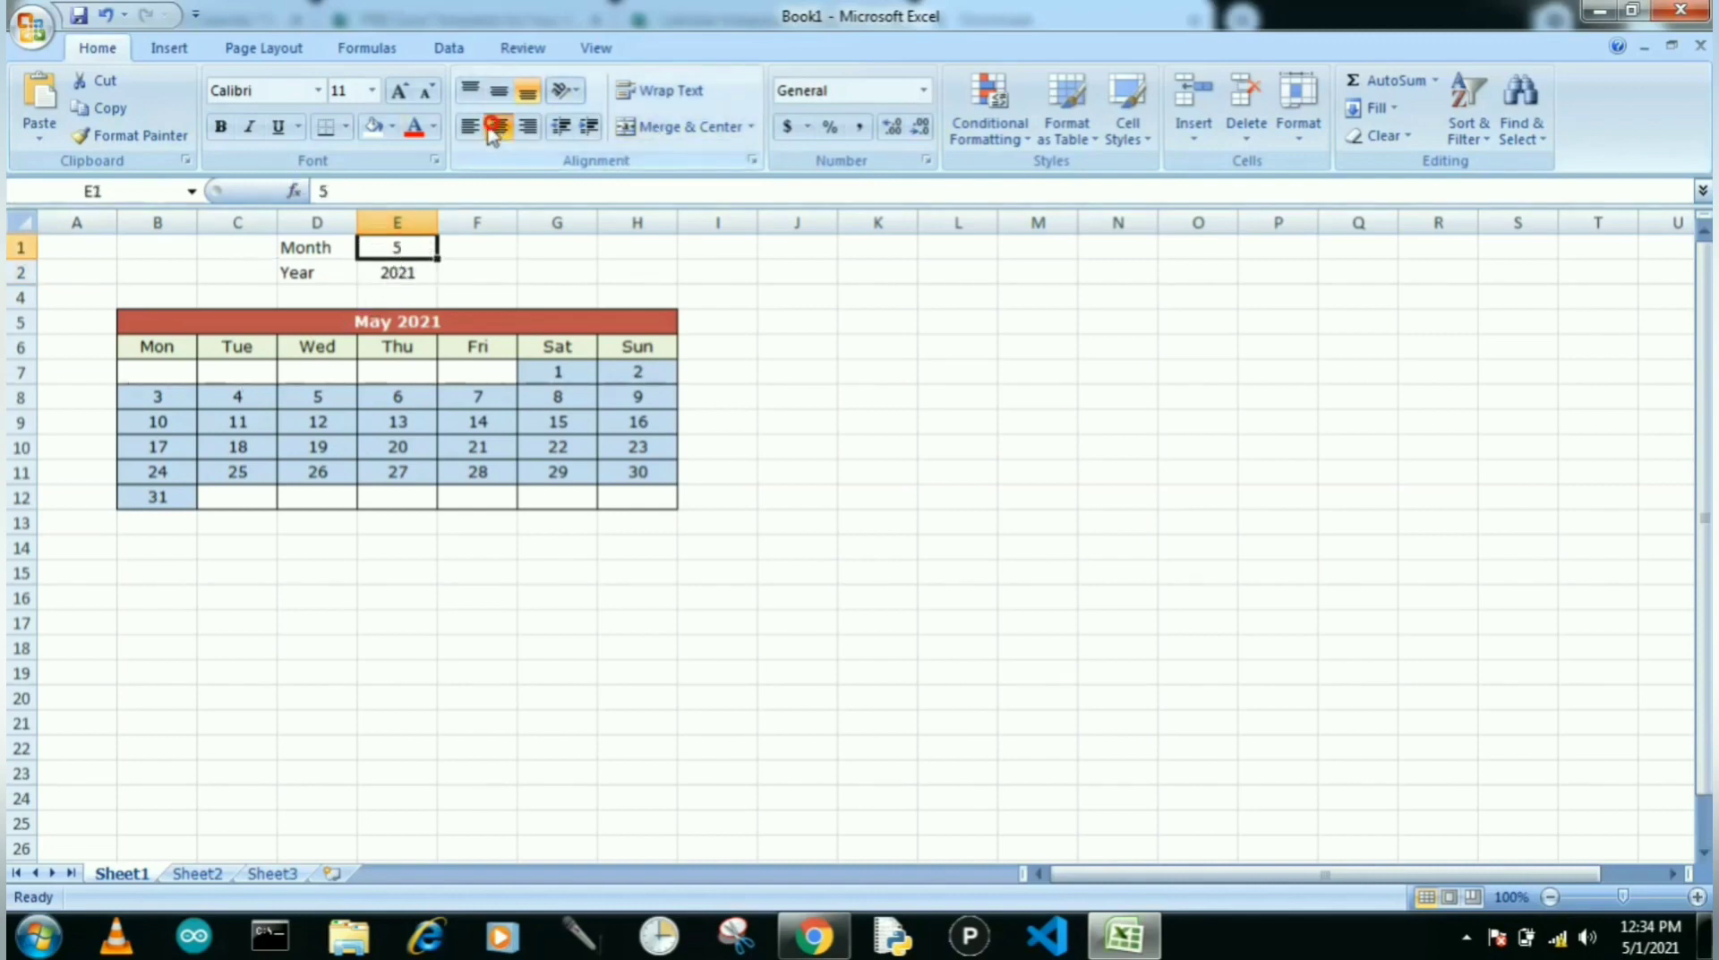
- Test the calendar by entering month 12 in cell E1, followed by month 1
type("12")
key("Return")
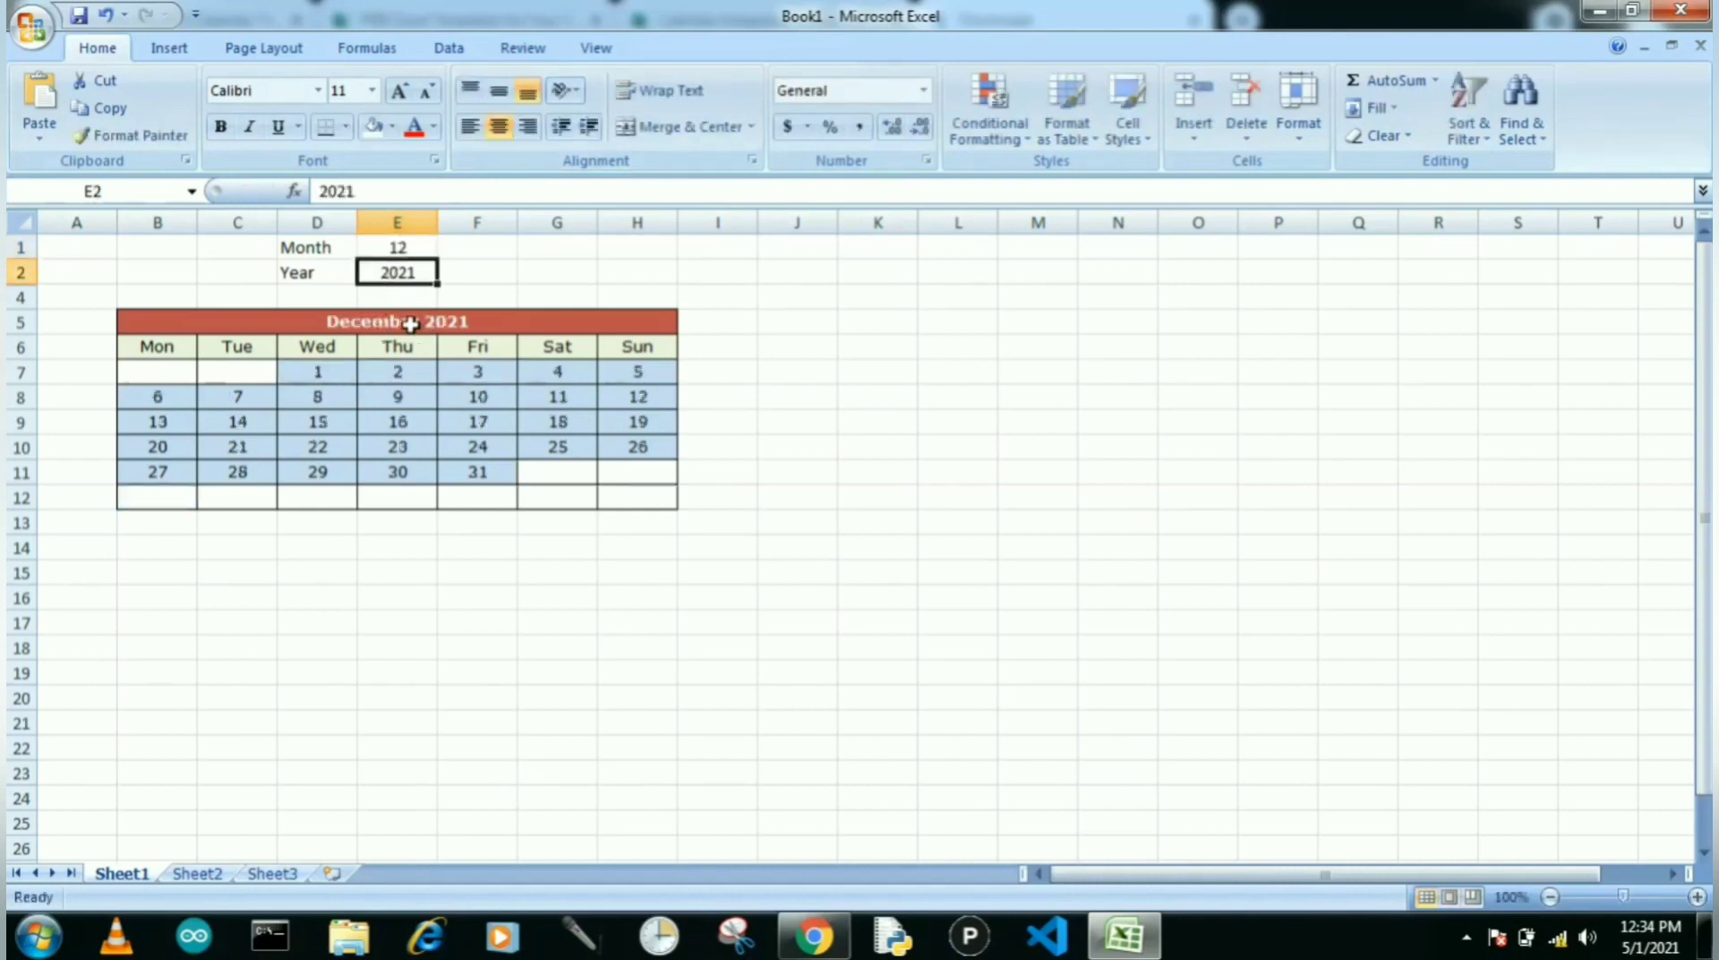
left_click(398, 247)
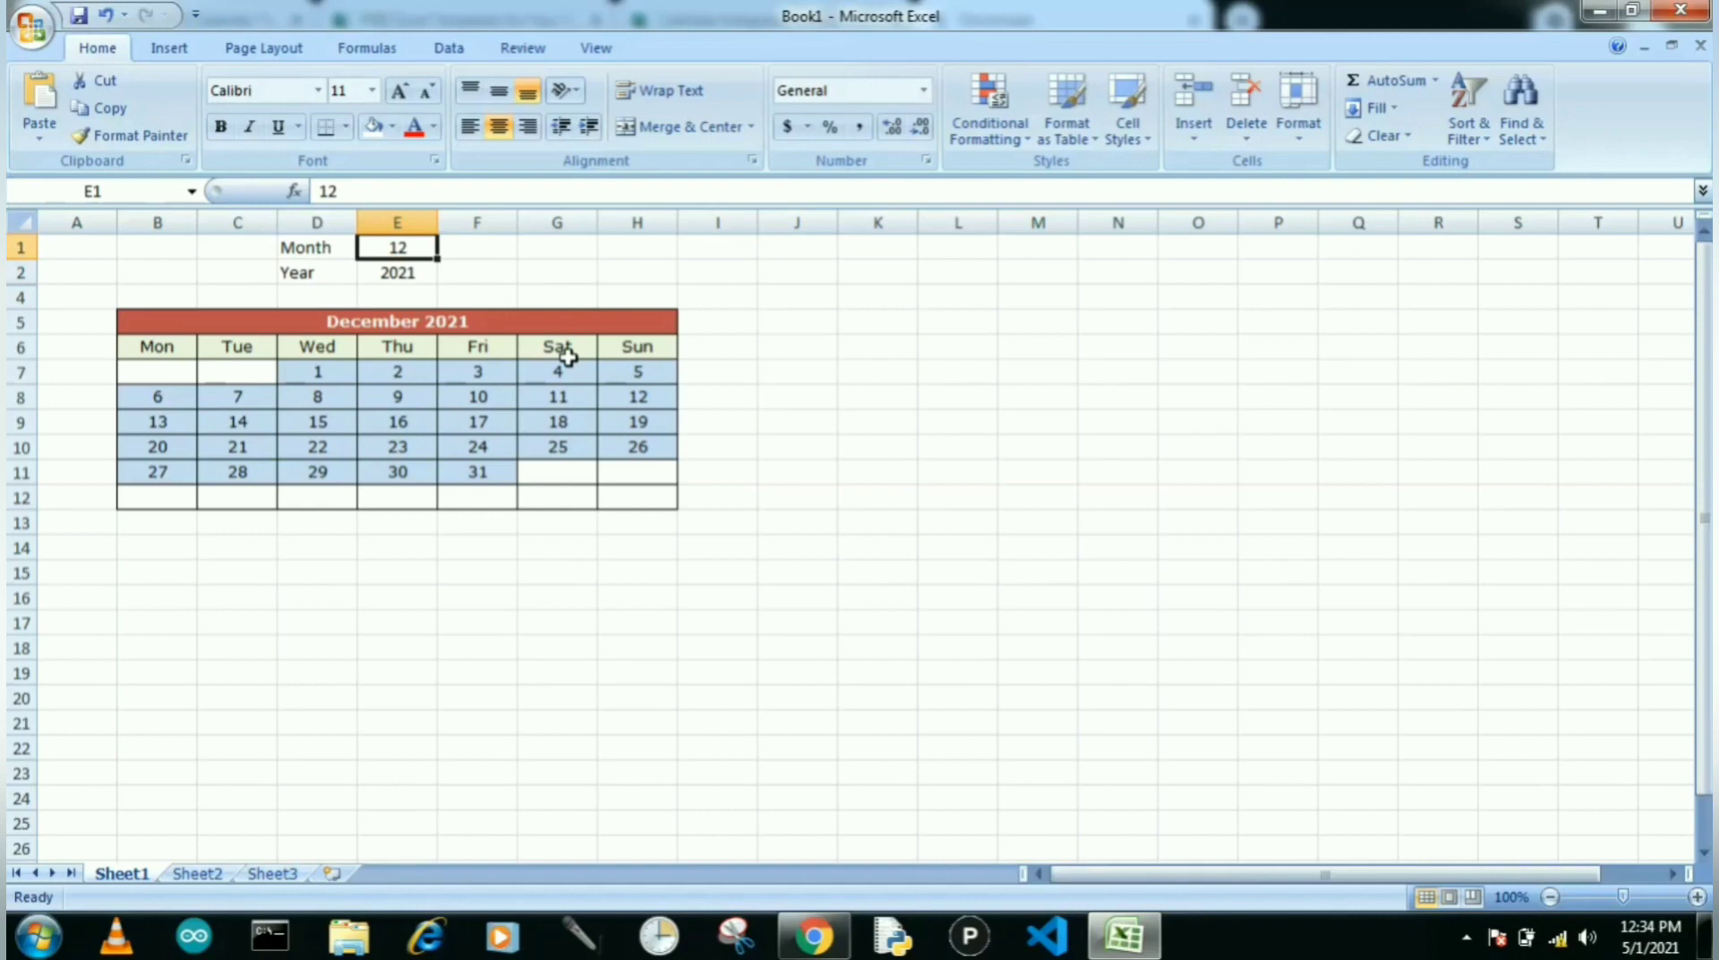
type("1")
key("Return")
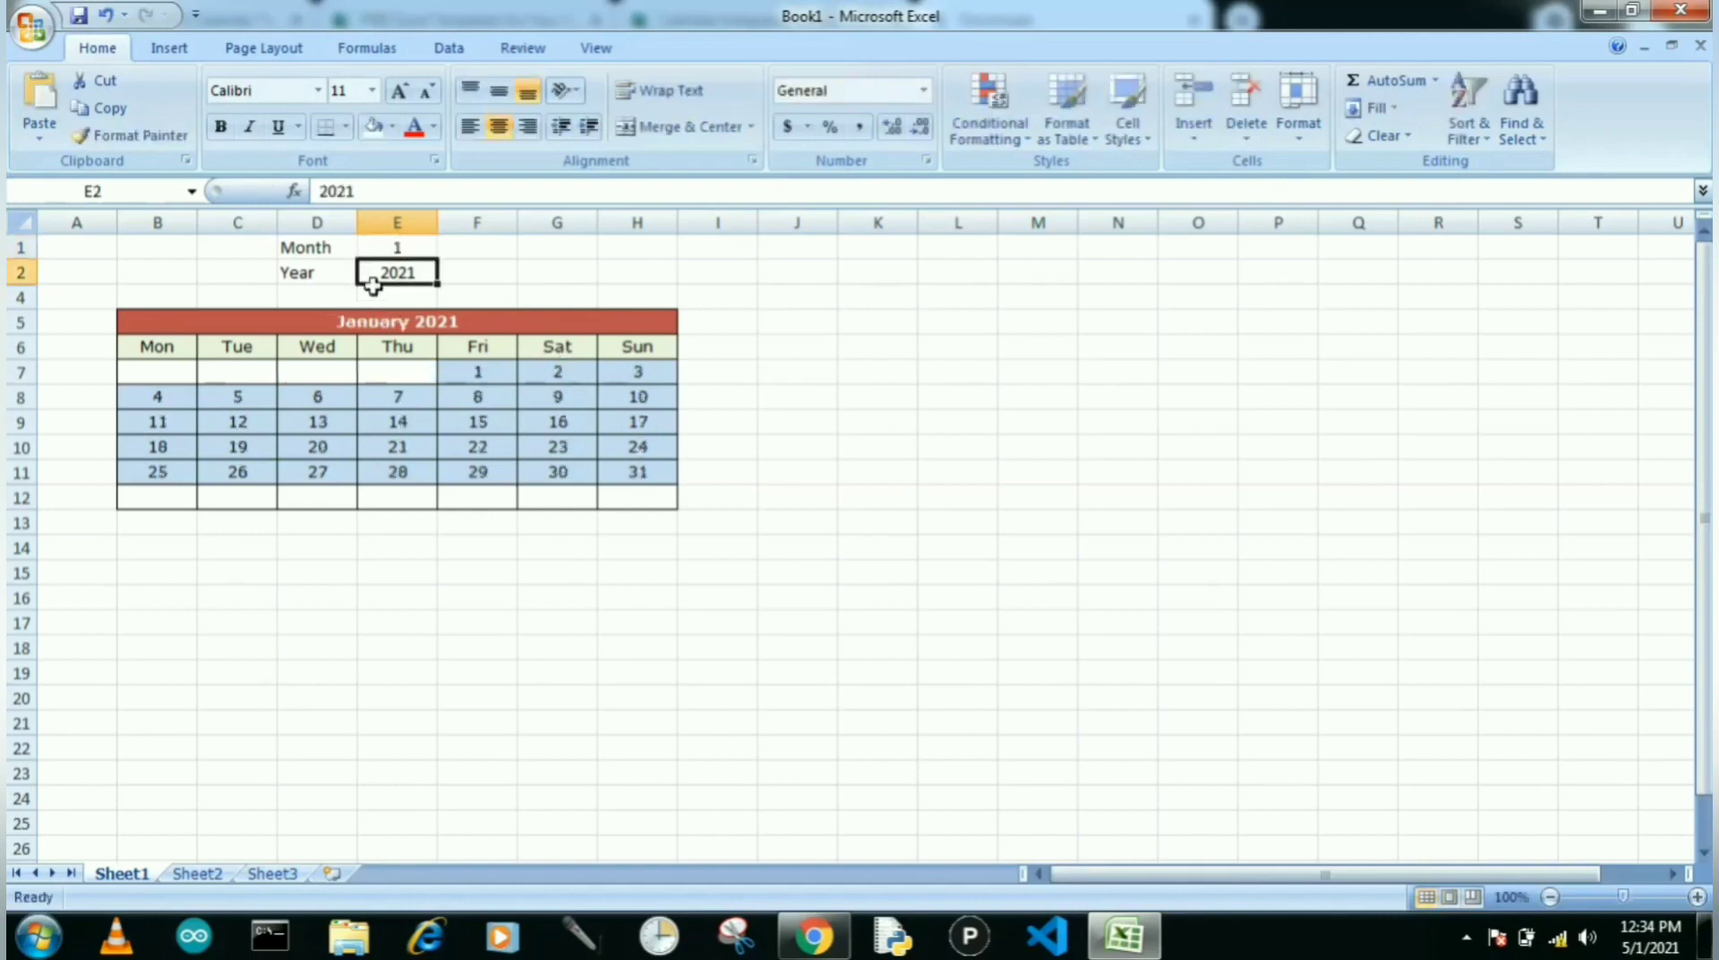
- Test the calendar for April 1999 by setting the year in E2 to 1999 and the month in E1 to 04
type("1999")
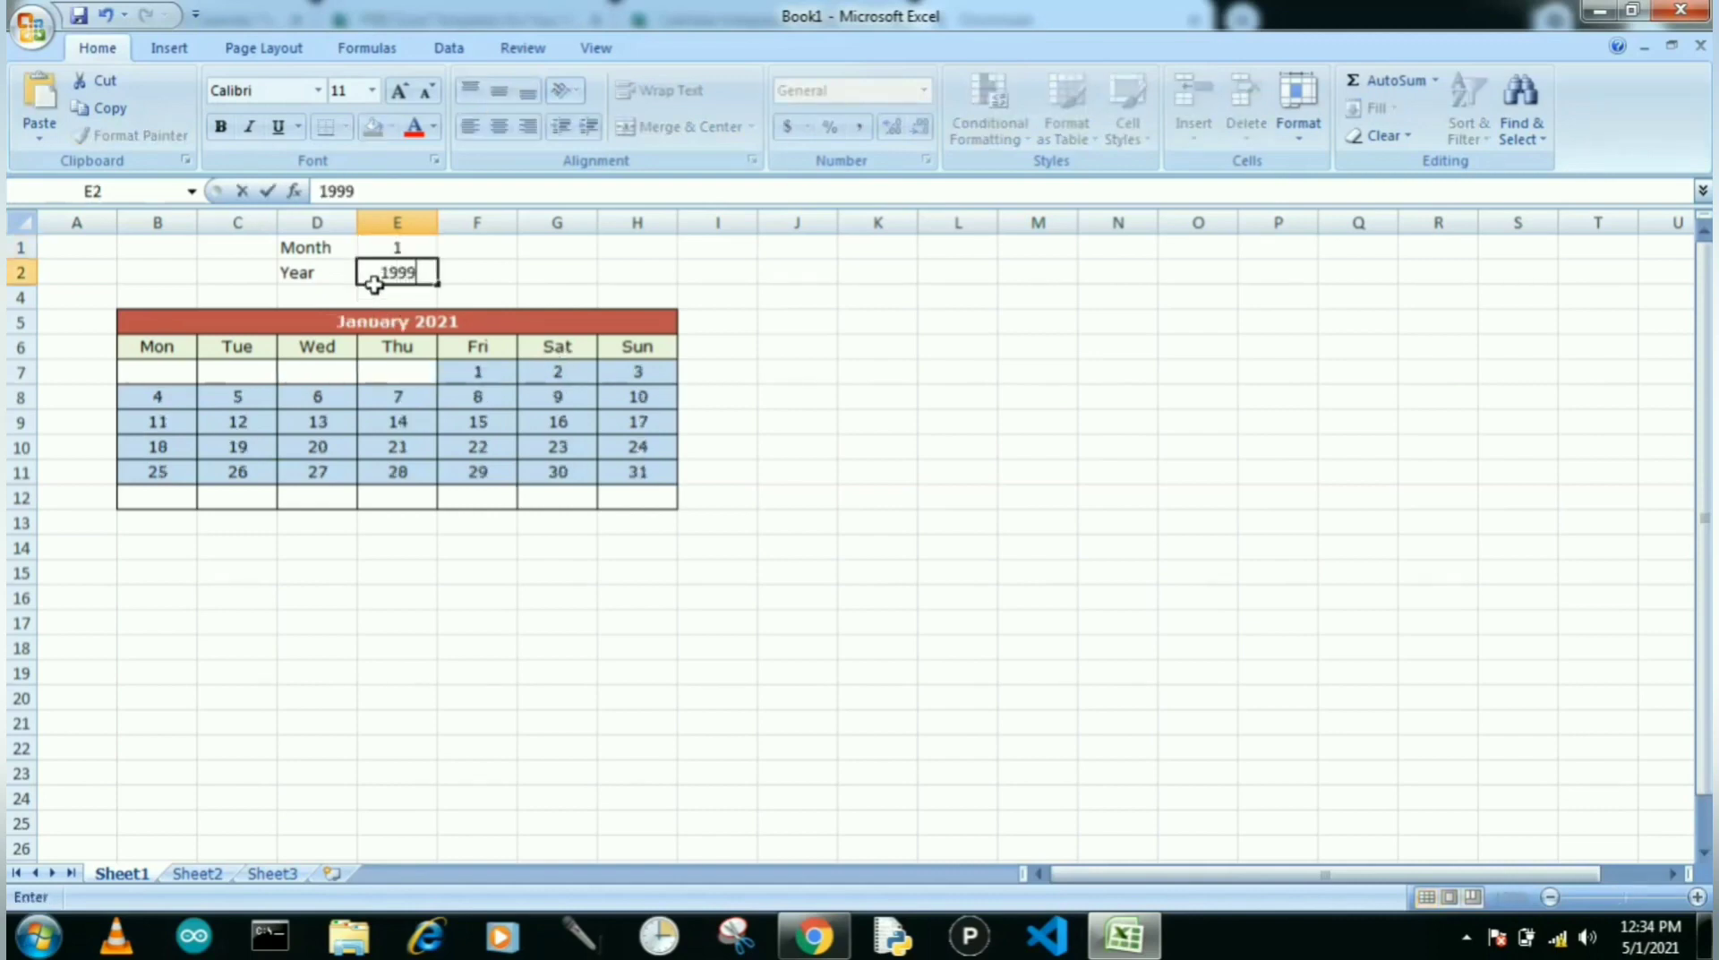
key("ctrl+Return")
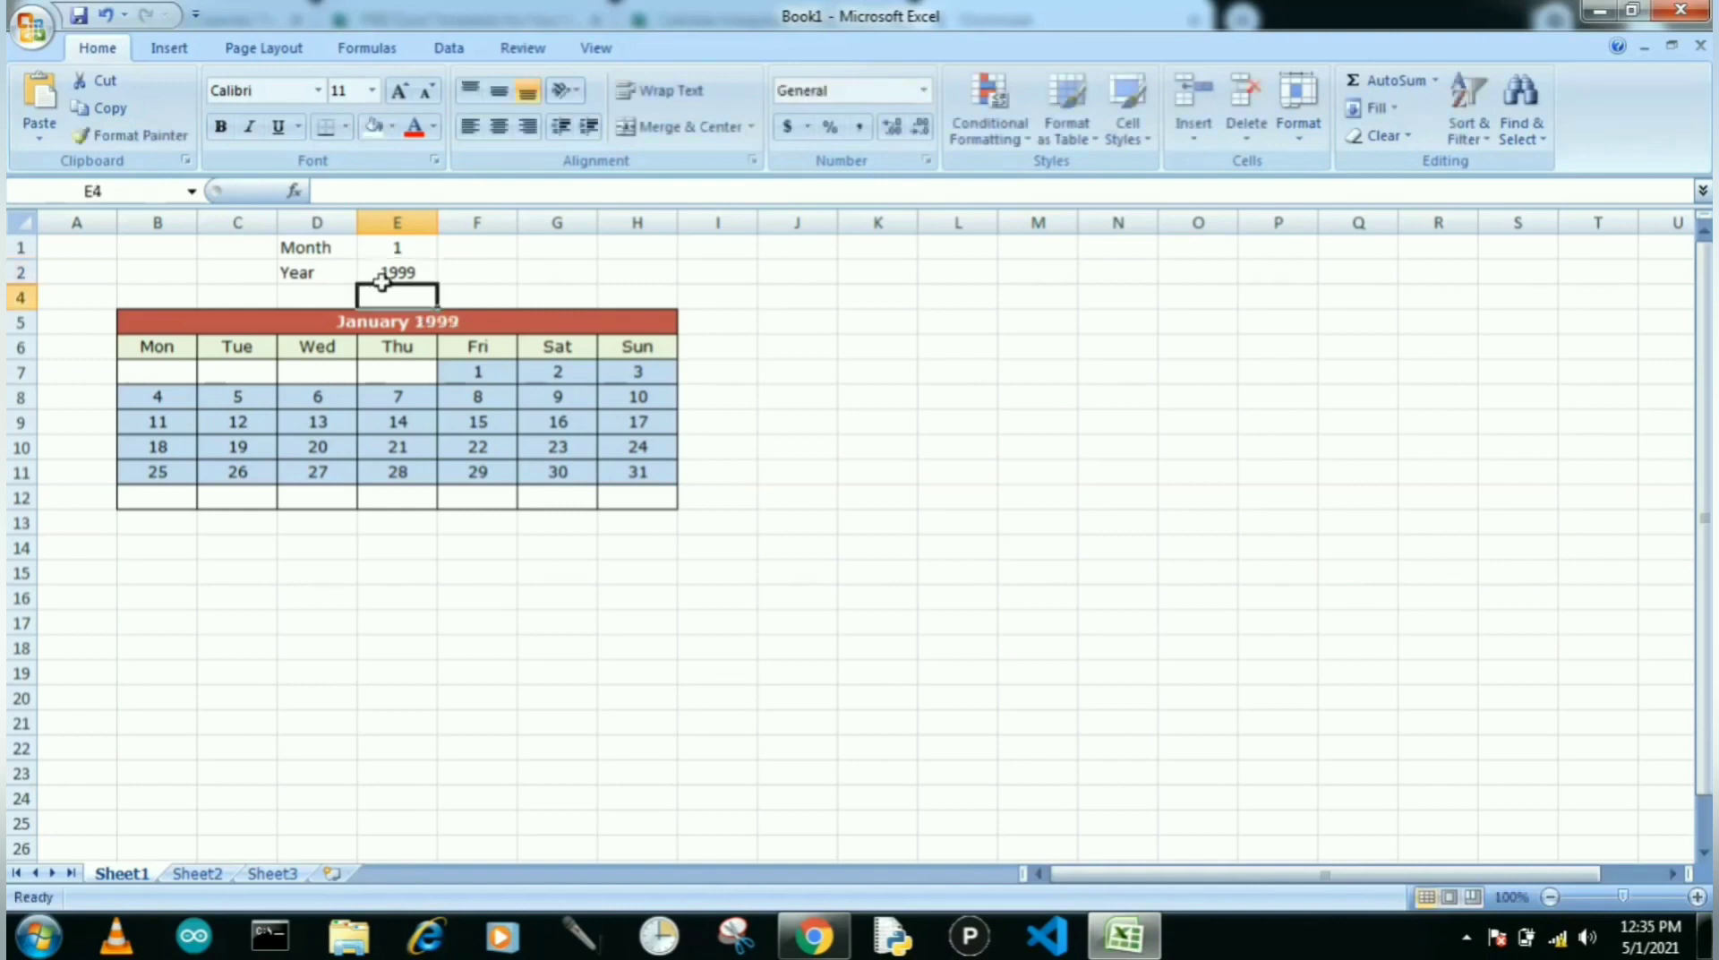
left_click(377, 248)
type("04")
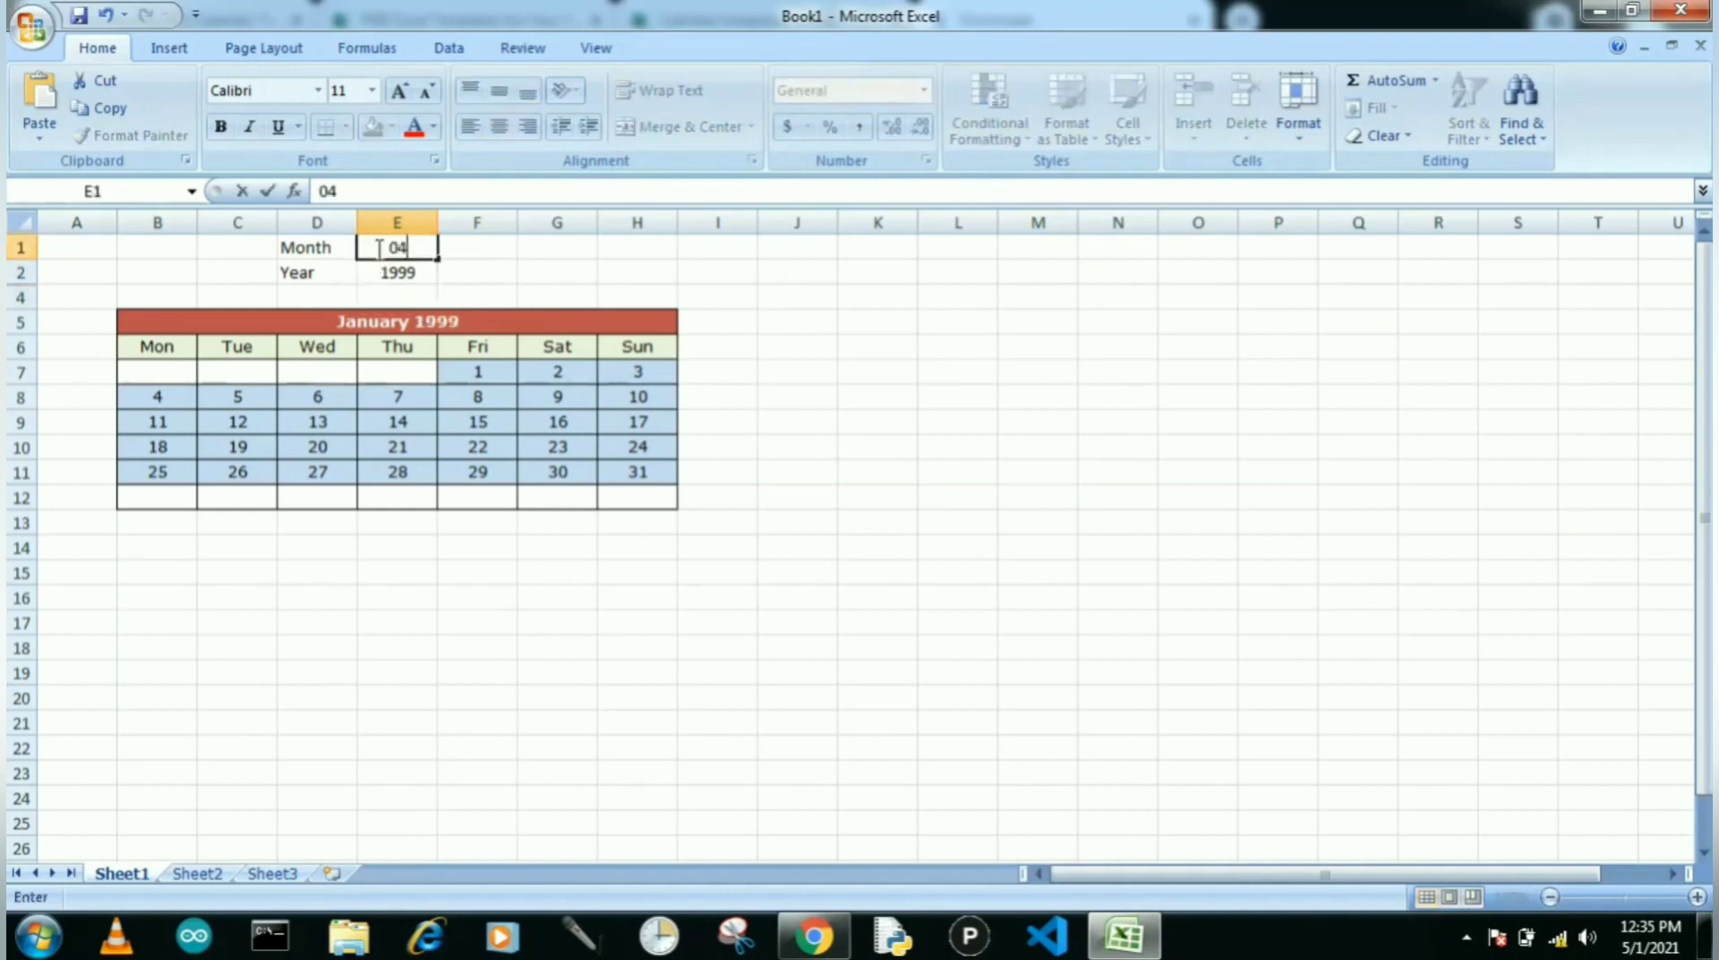
key("Return")
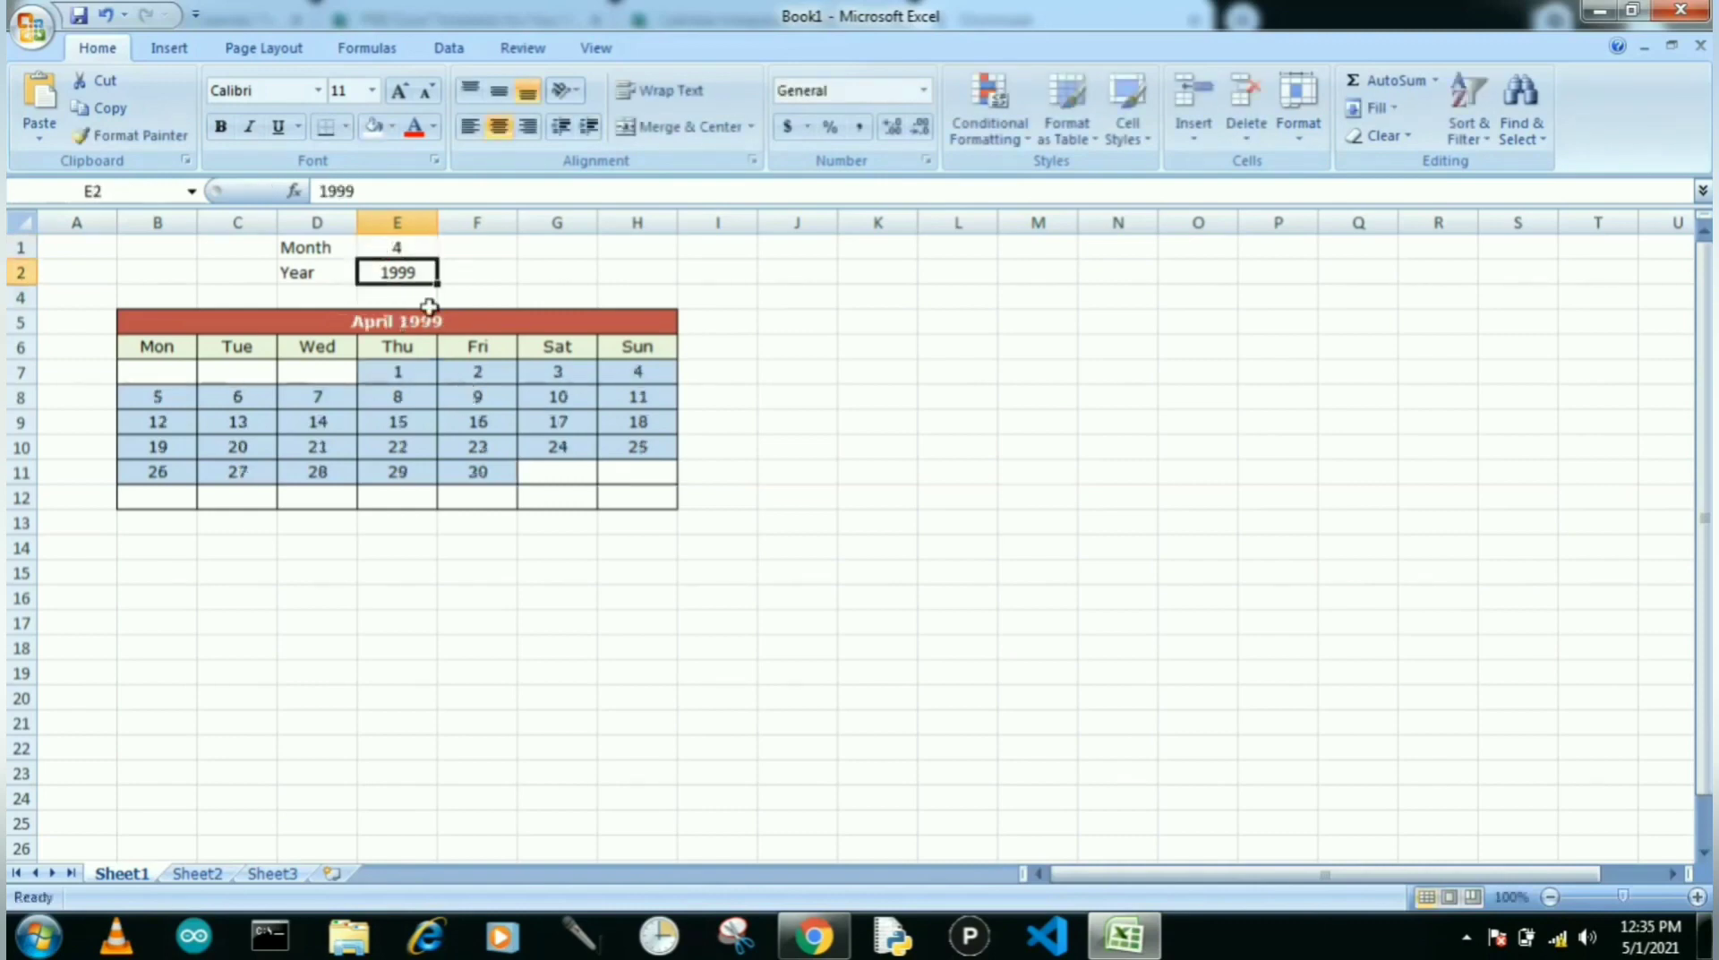
- Test the calendar for August 2000 by setting the month in E1 to 08 and the year in E2 to 2000
left_click(398, 248)
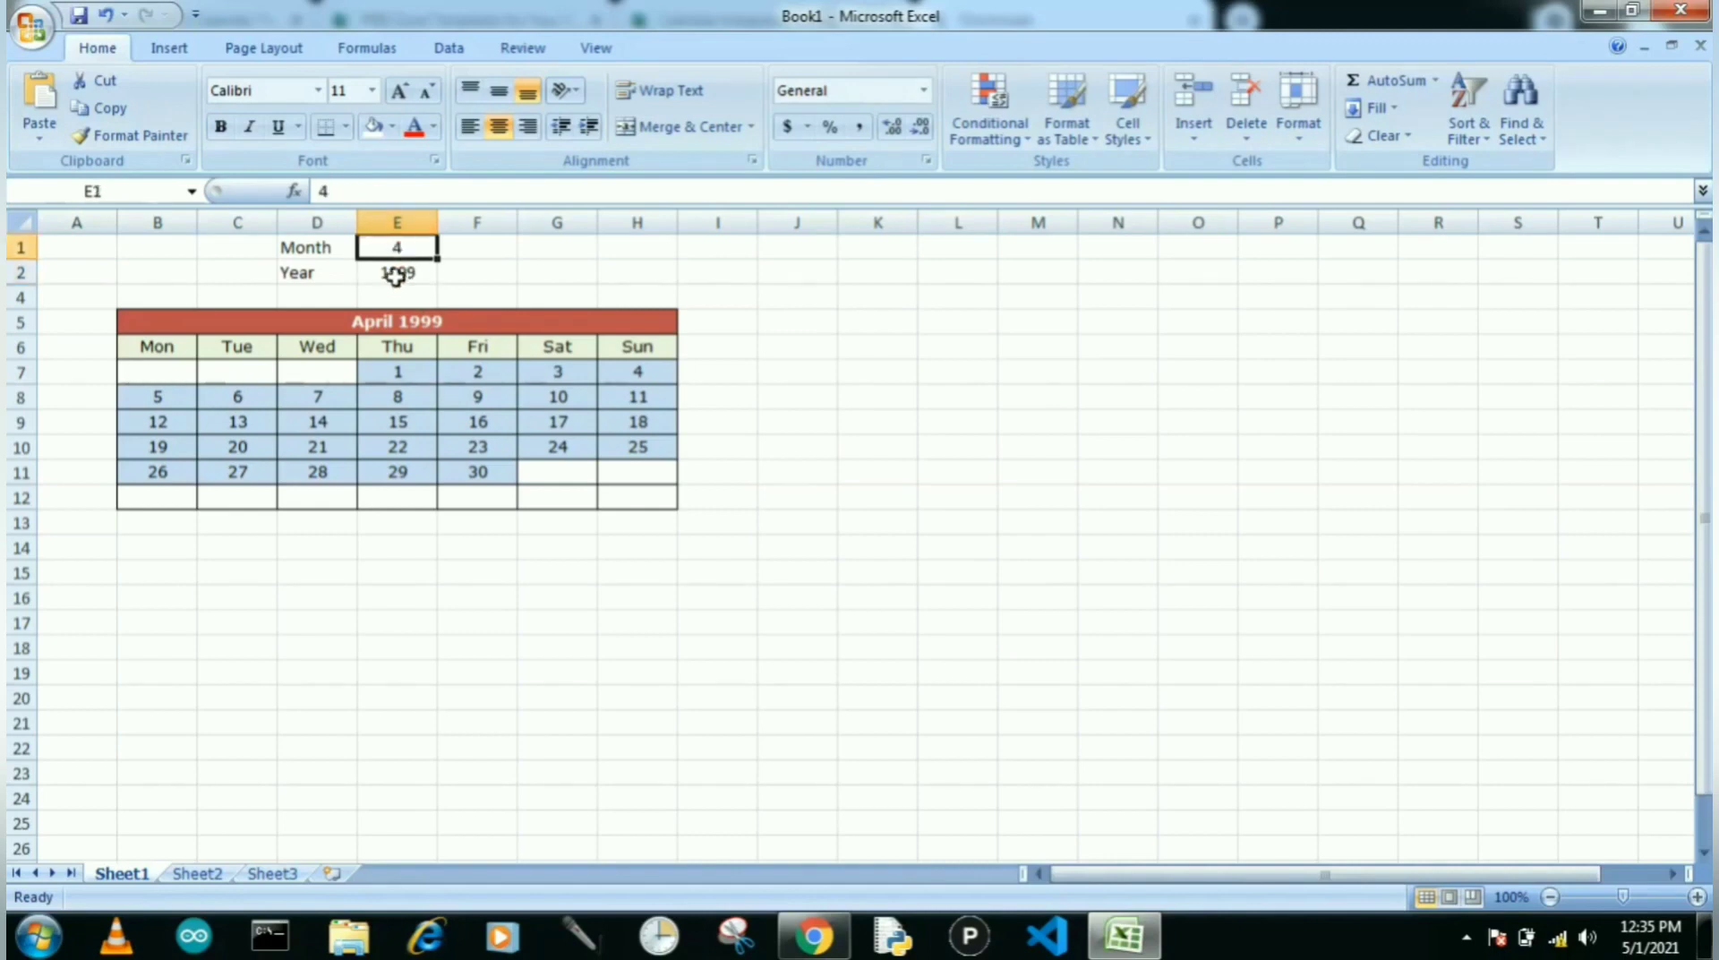
left_click(402, 244)
type("08")
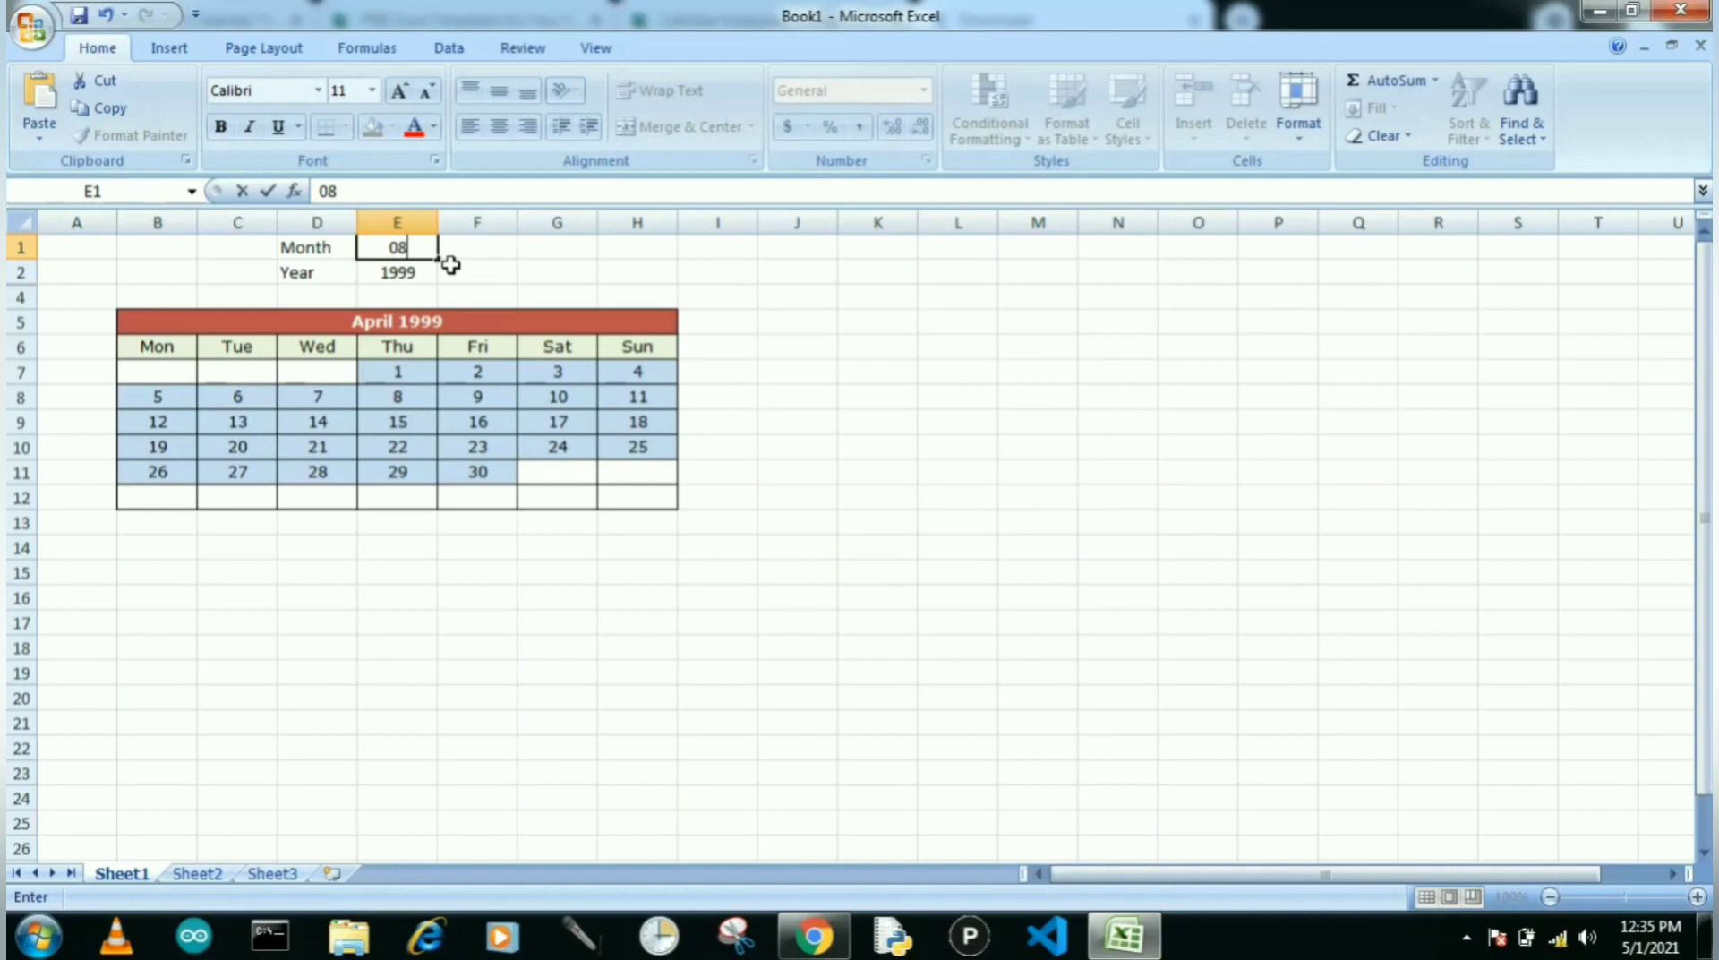
left_click(433, 272)
type("2000")
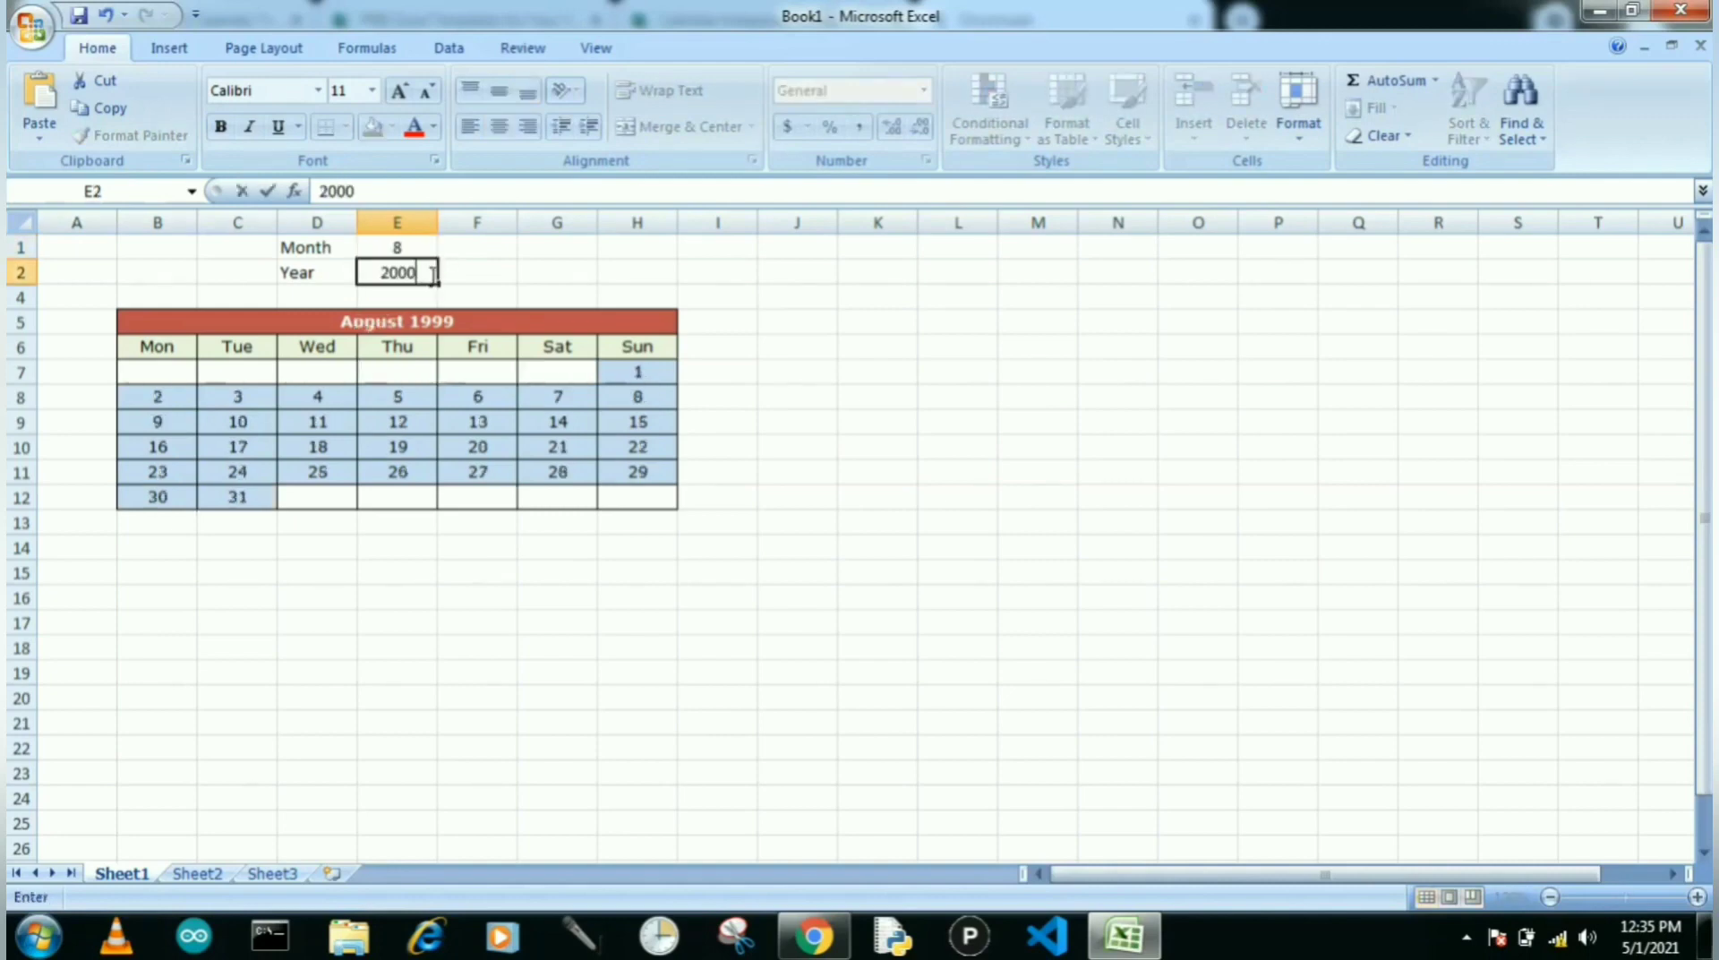
key("Return")
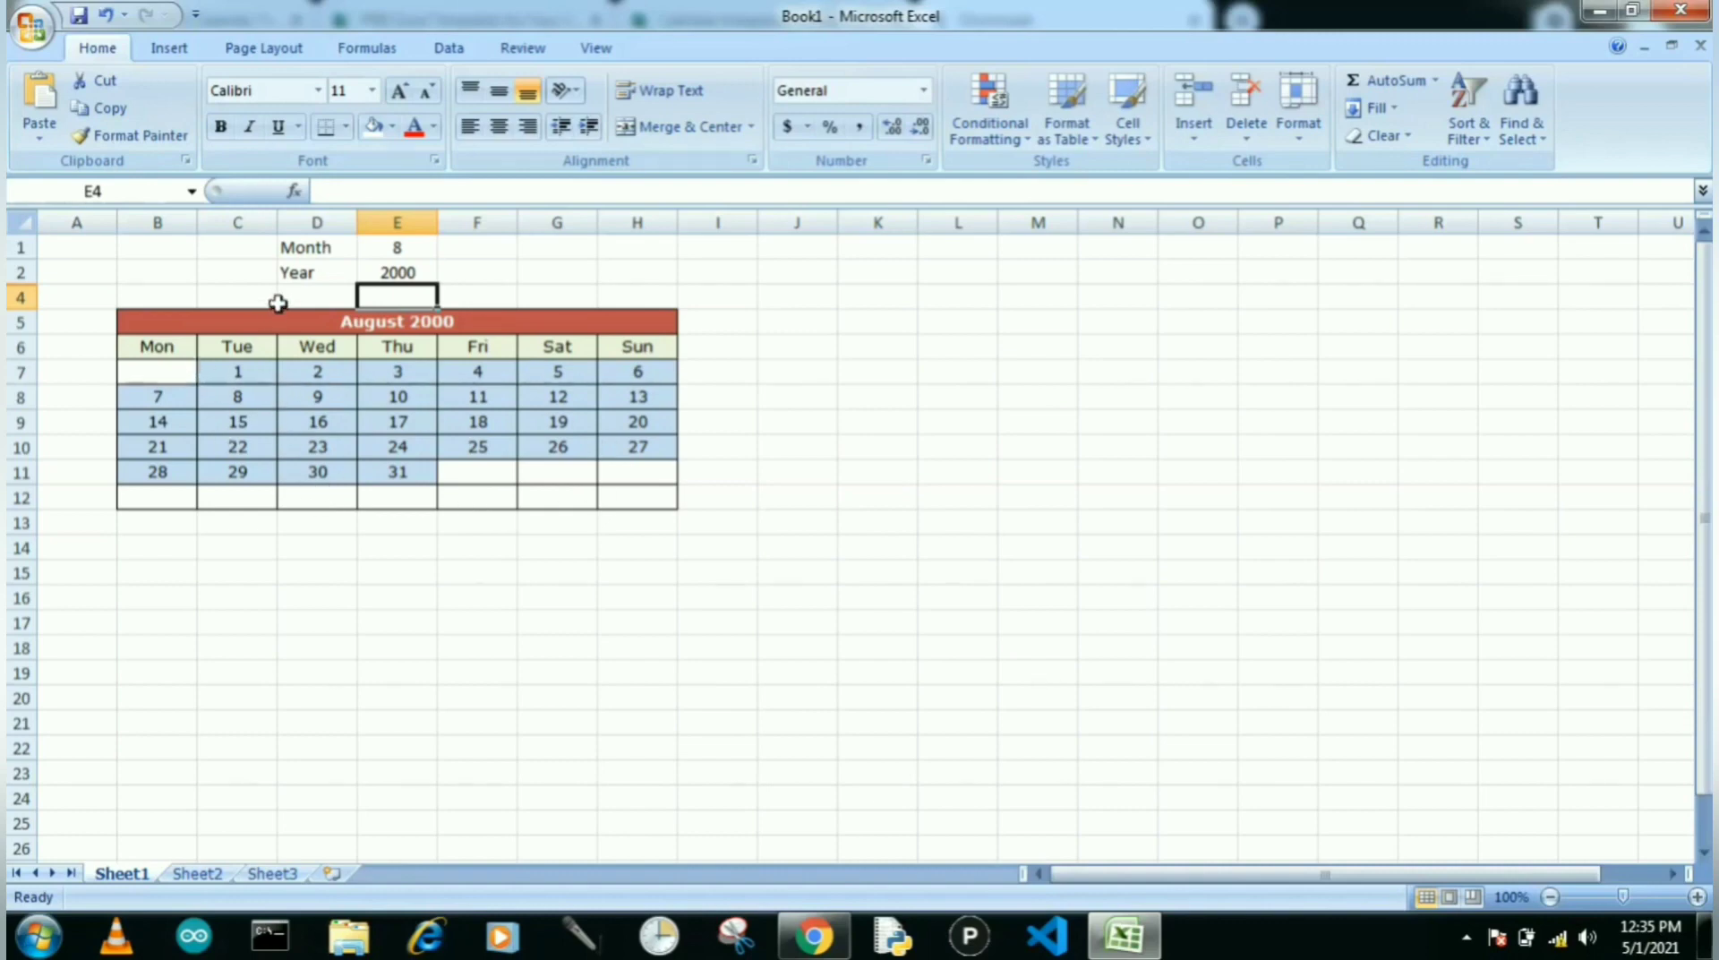
- Set the calendar year in cell E2 to 2025
left_click(573, 667)
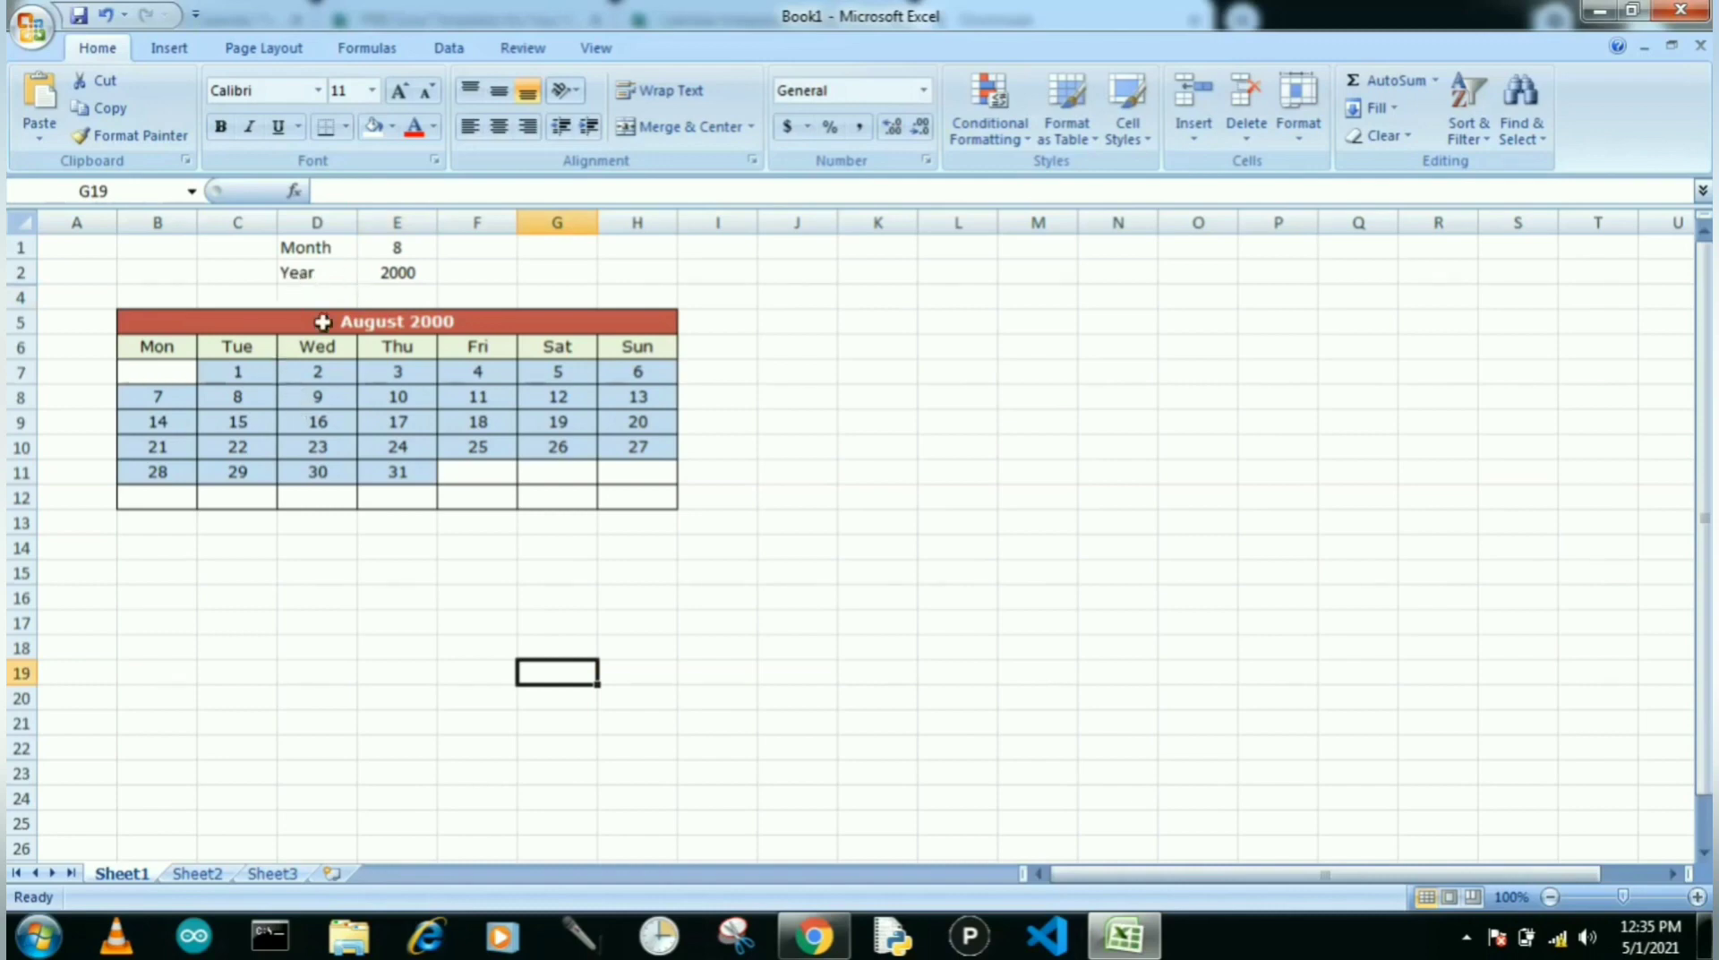
left_click(409, 271)
type("2")
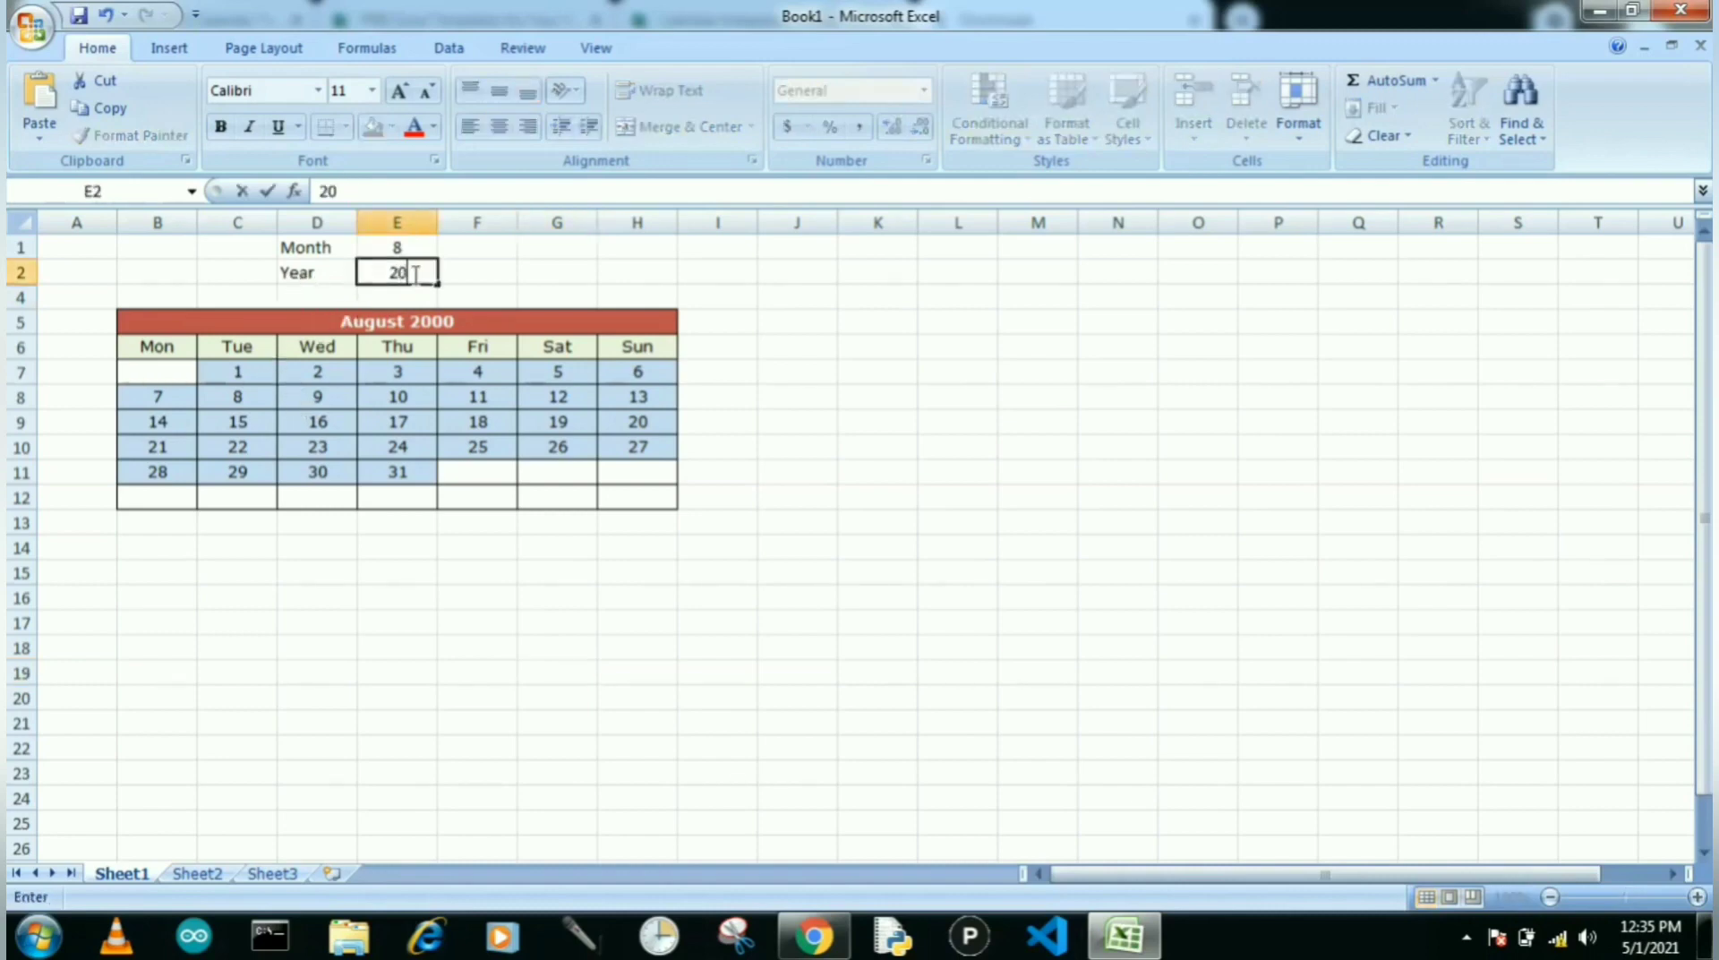
type("2022")
key("BackSpace")
key("BackSpace")
key("BackSpace")
key("BackSpace")
type("025")
key("Return")
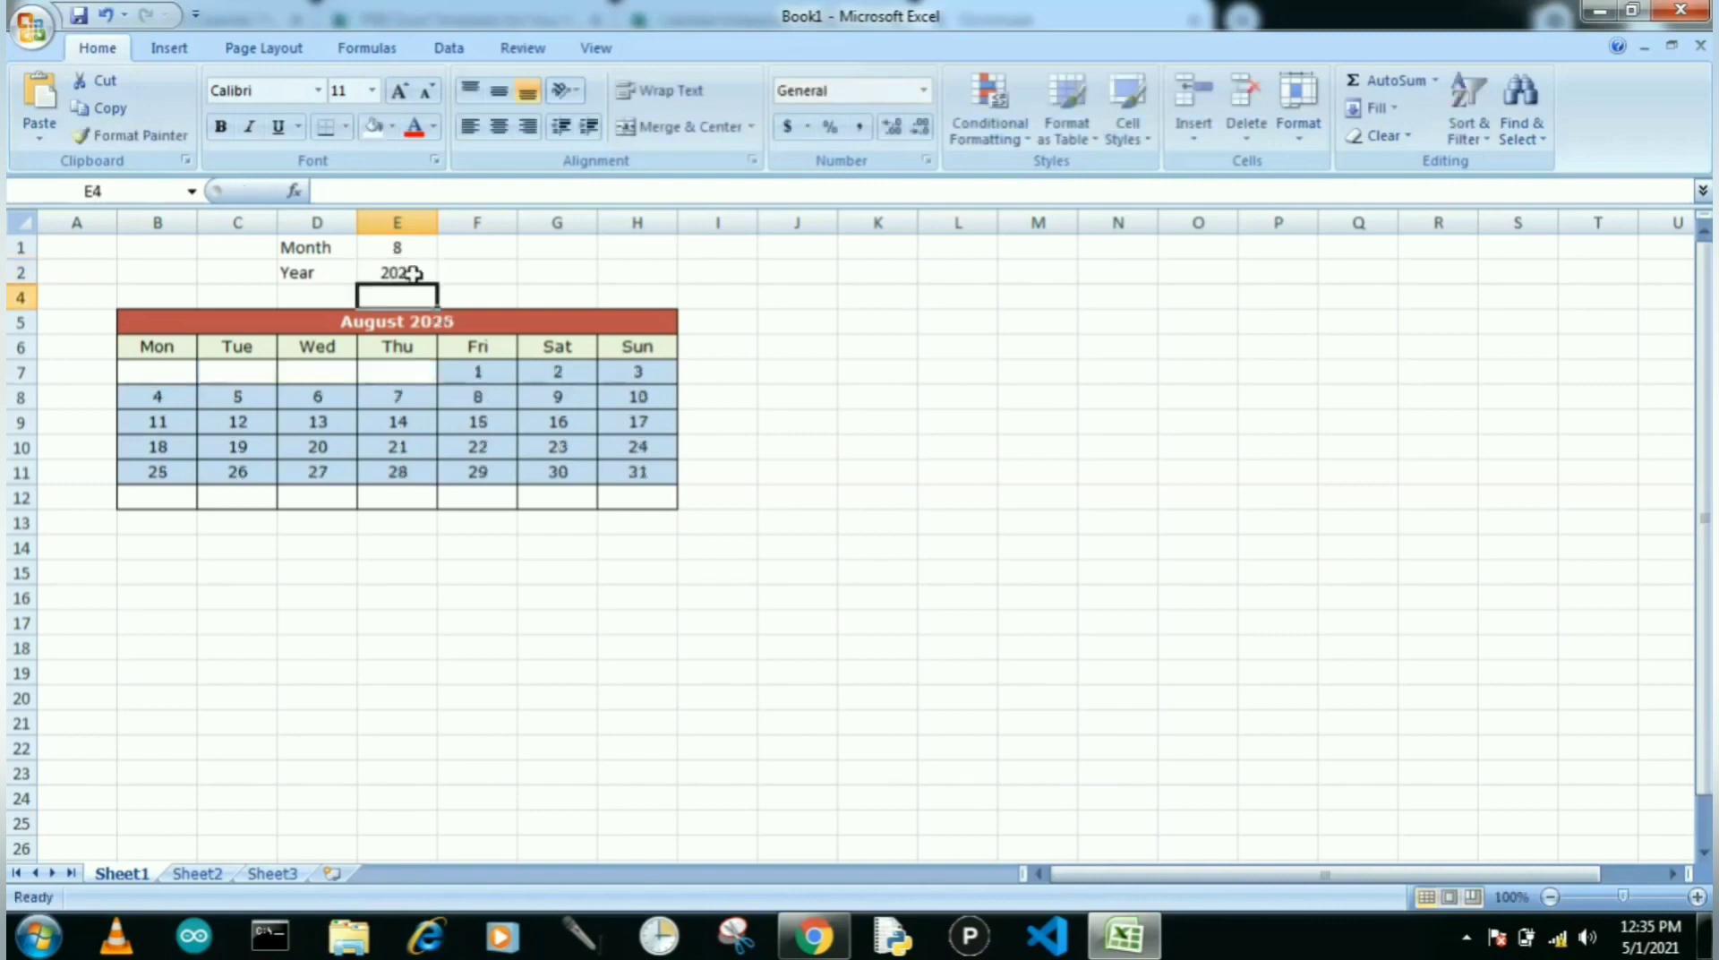
- Test the calendar for June by setting the month in cell E1 to 06
left_click(415, 247)
type("06")
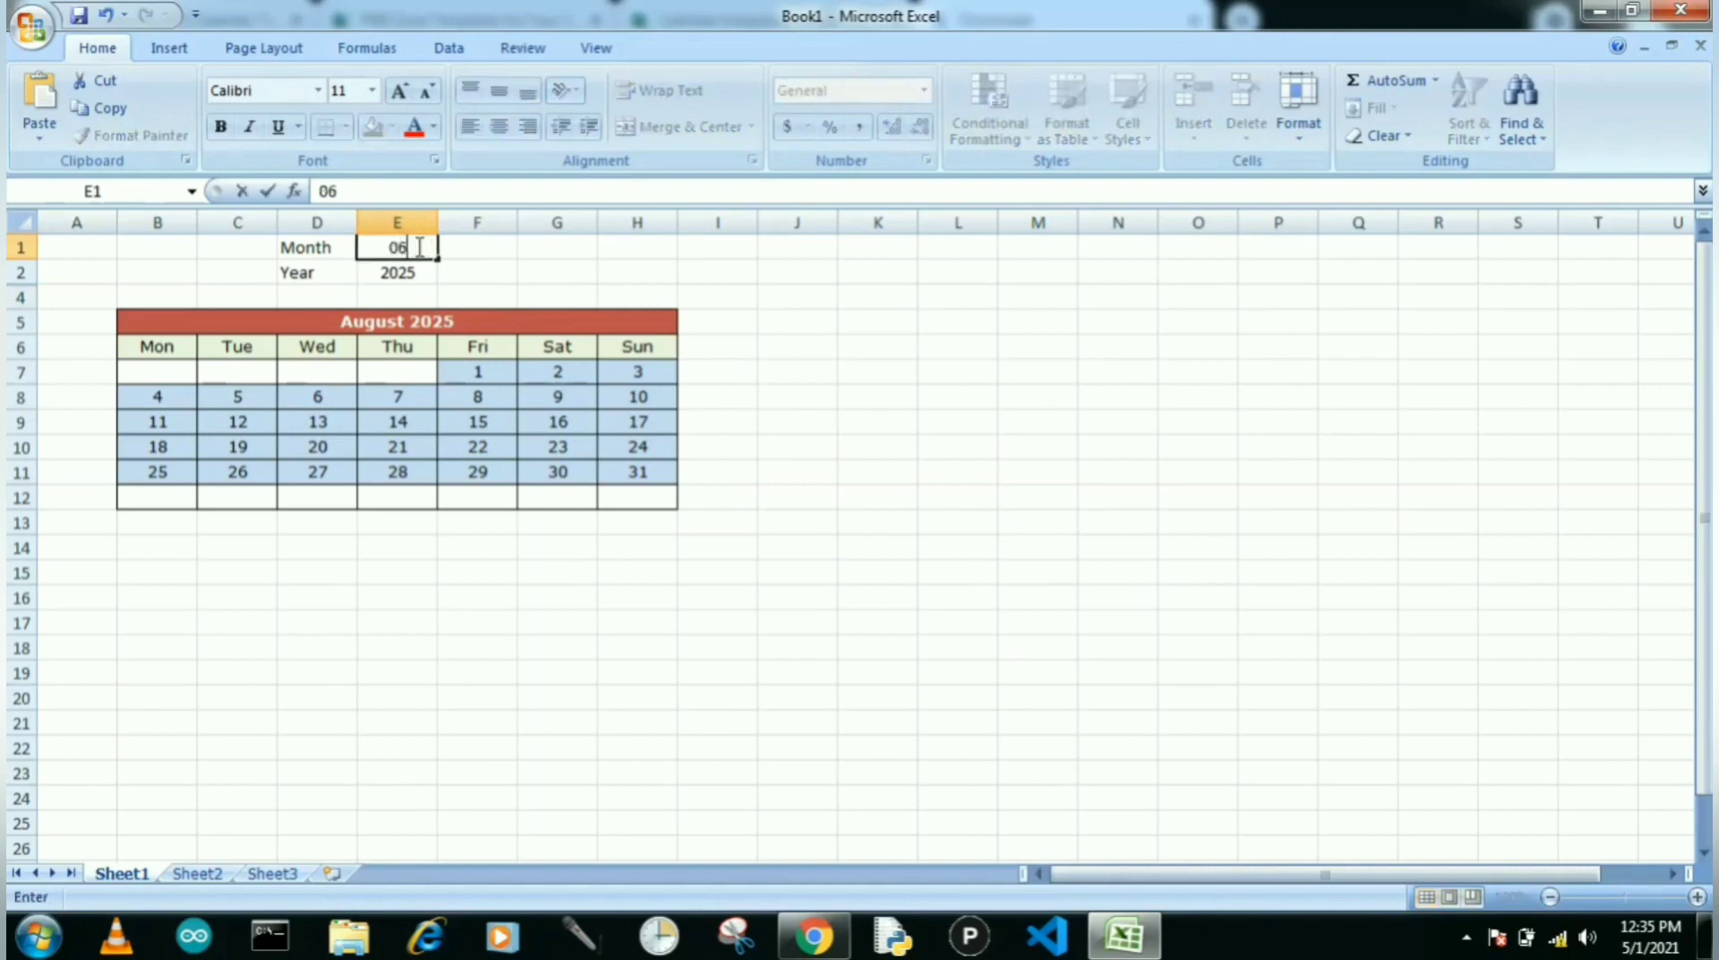
key("Return")
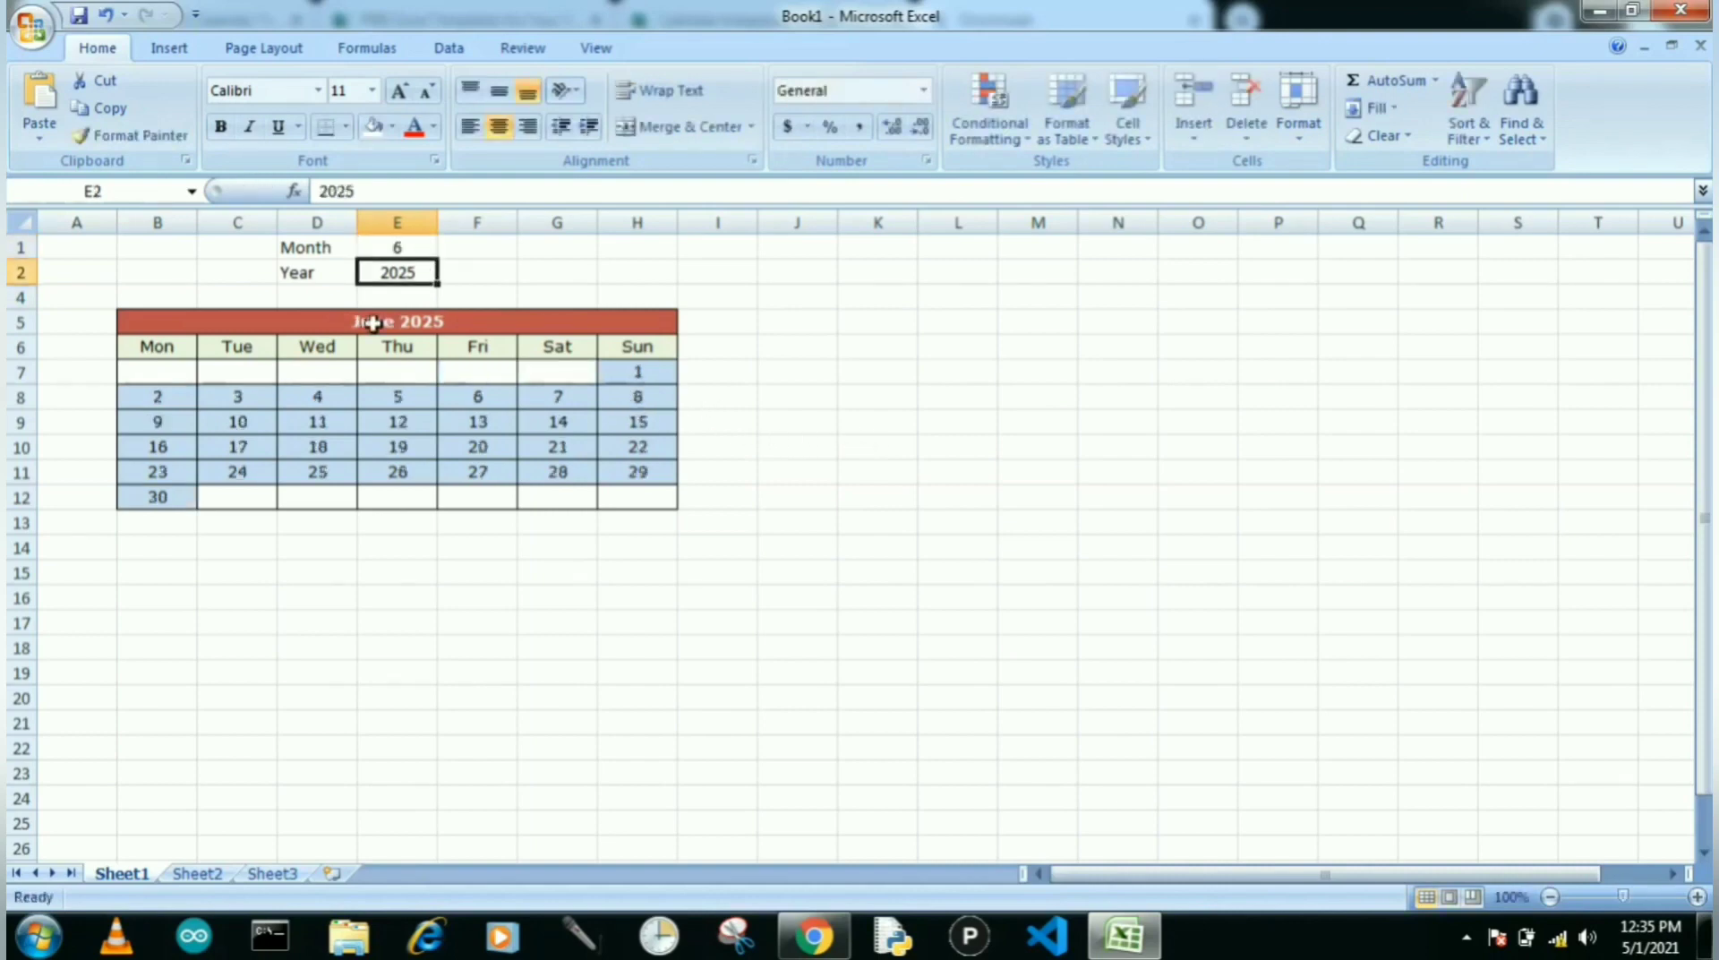
- Set the month in cell E1 to 4 so the calendar shows April
left_click(417, 247)
type("4")
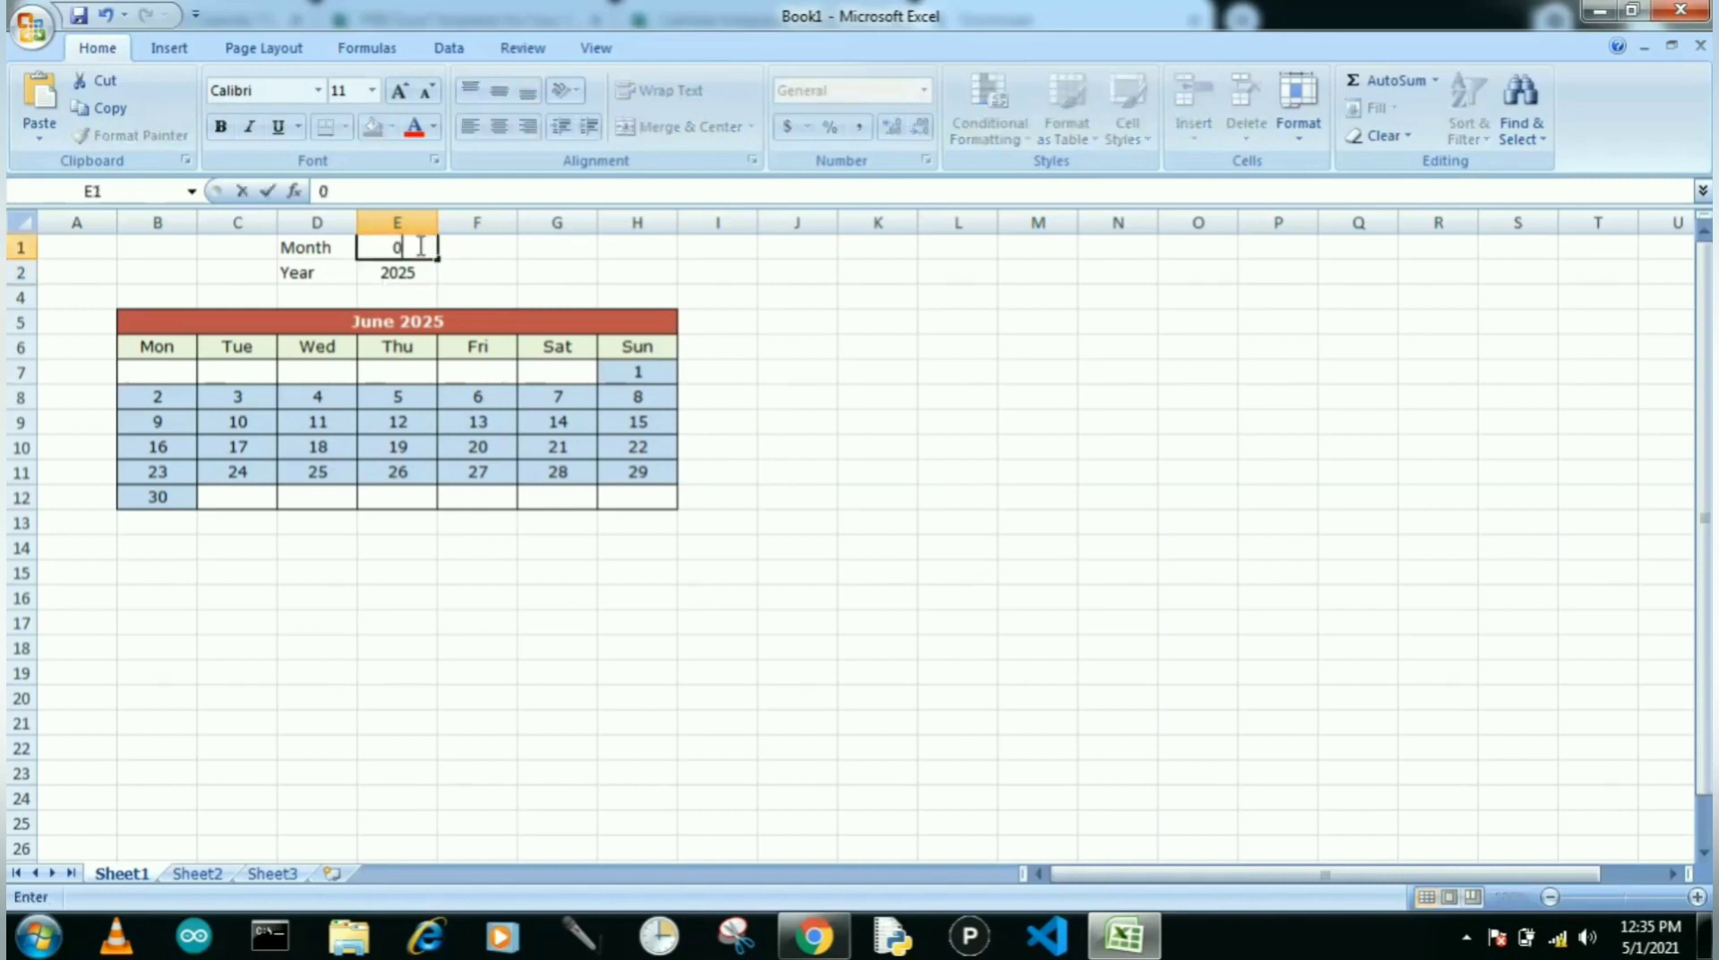
key("Return")
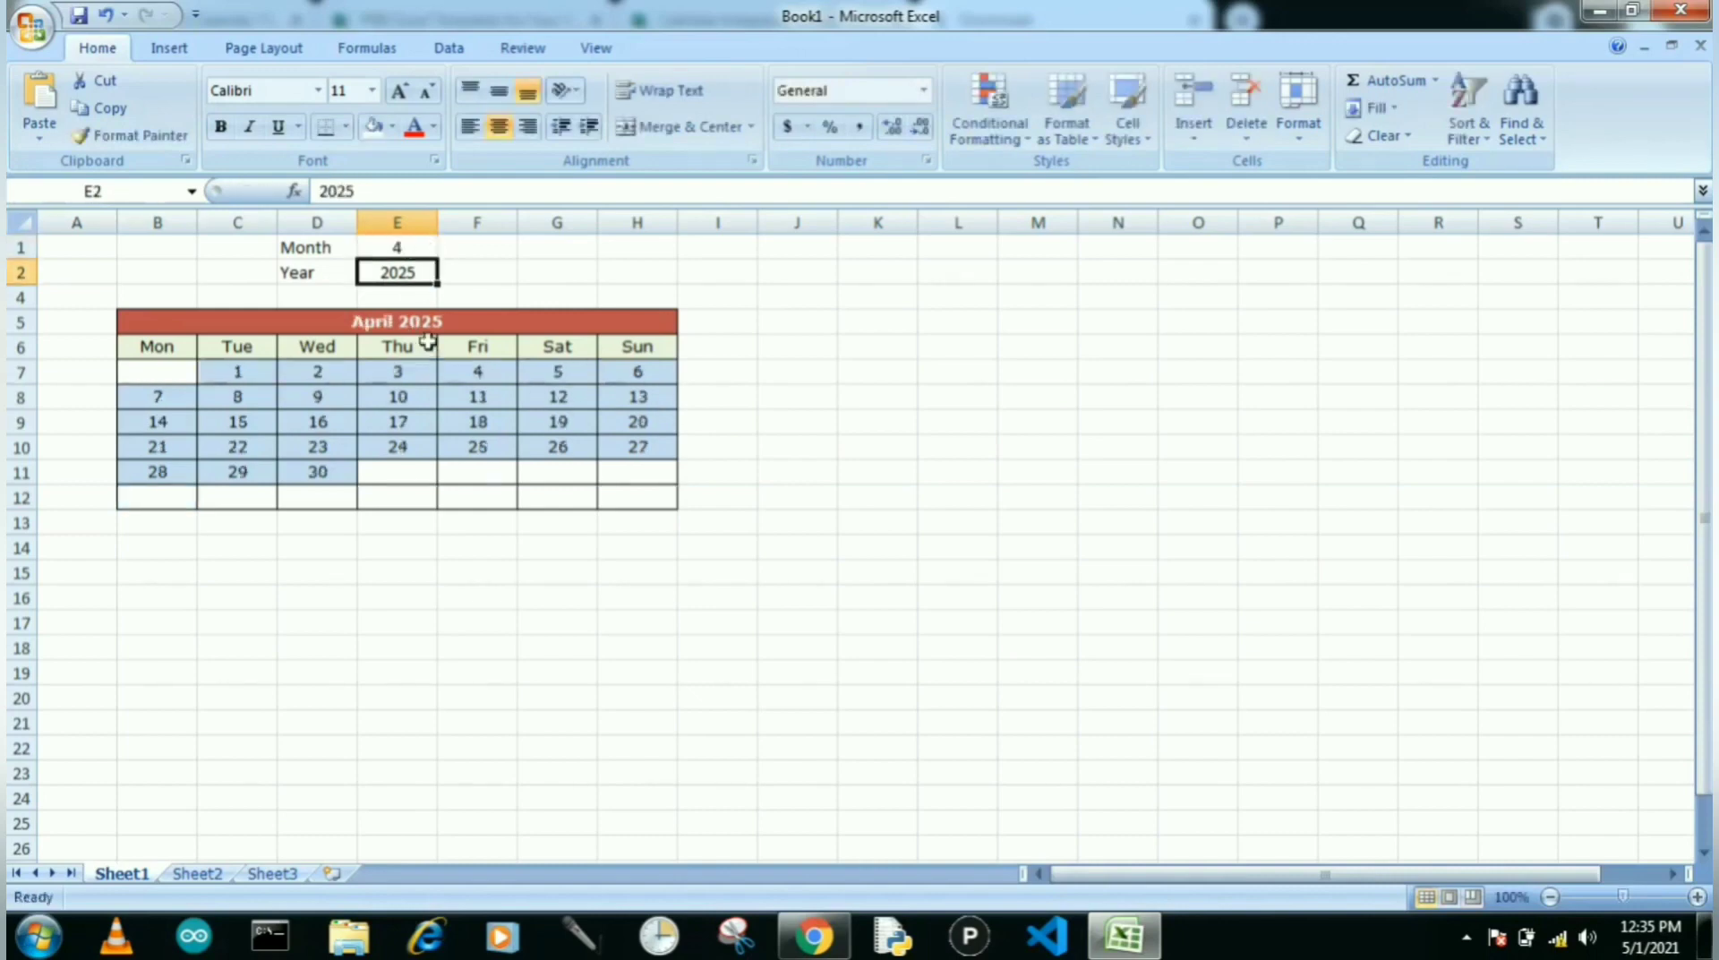